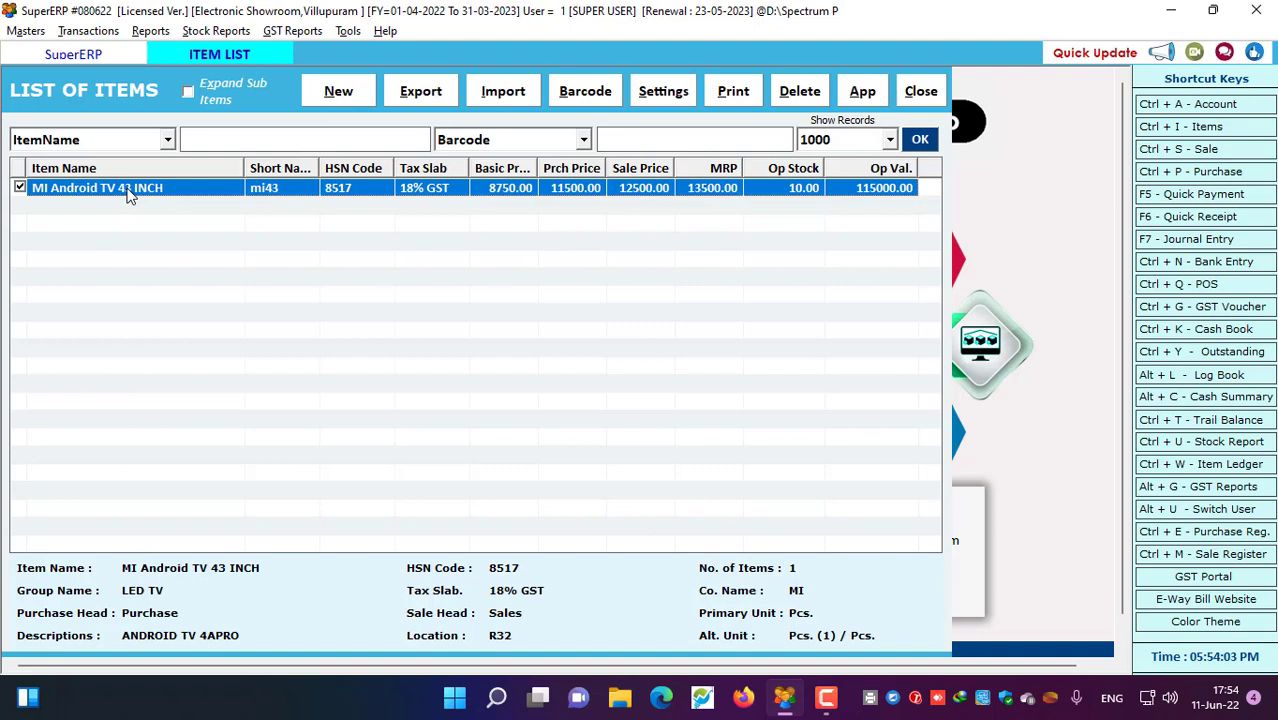
# Open the MI Android TV 43 INCH item and change its short name to MI43
pyautogui.doubleClick(128, 195)
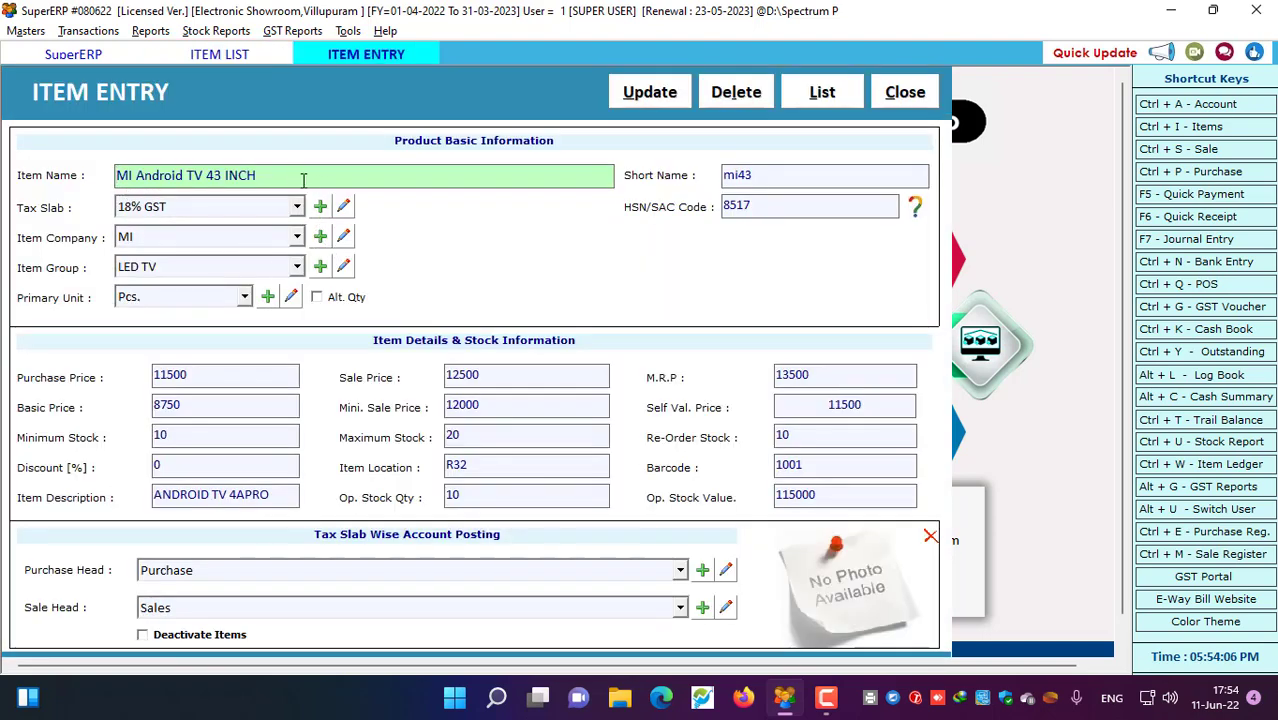
pyautogui.moveTo(303, 178); pyautogui.dragTo(43, 177)
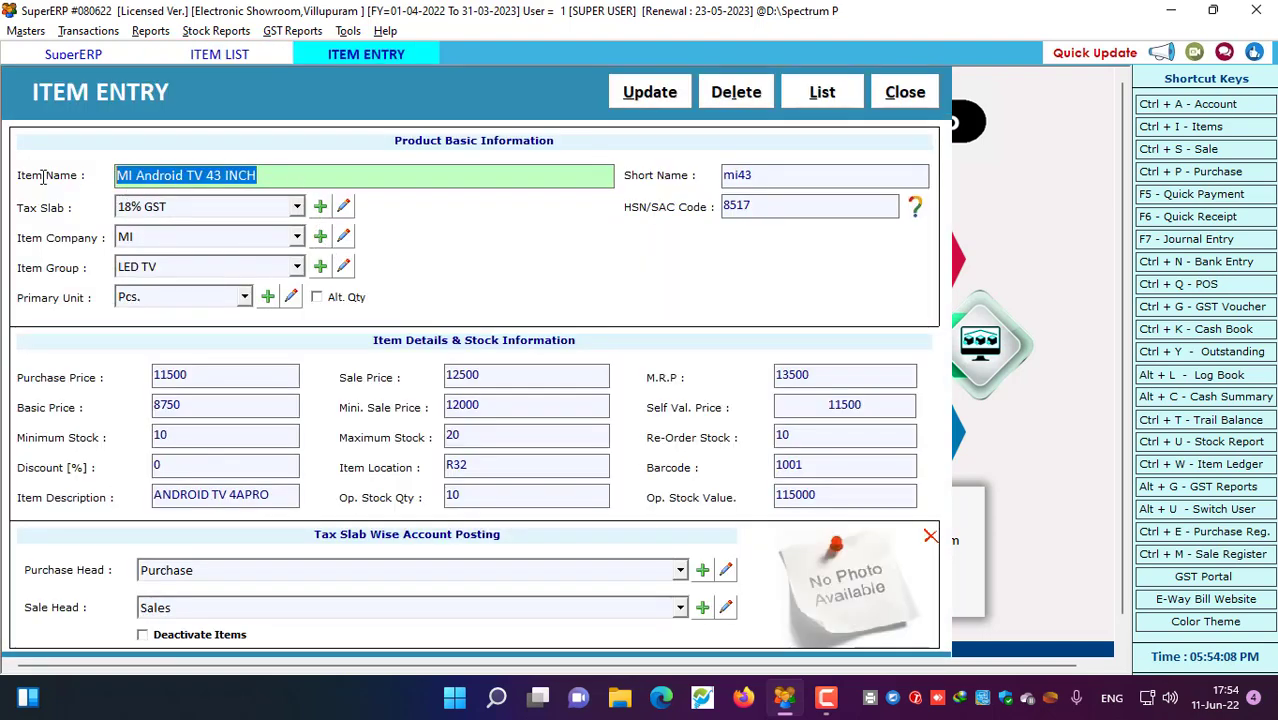
pyautogui.click(767, 180)
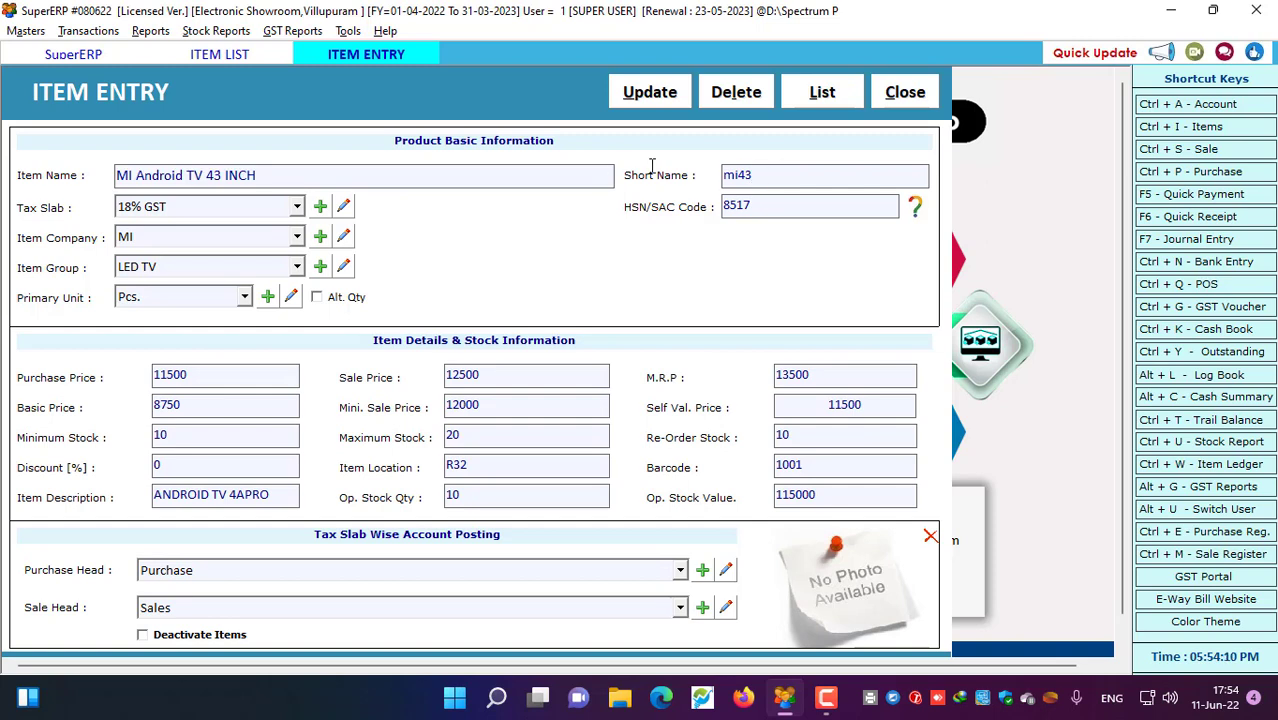
pyautogui.hotkey('ctrl', 'a')
pyautogui.write('MI')
# Confirm the item's tax slab stays at 18% GST
pyautogui.click(146, 210)
pyautogui.click(143, 262)
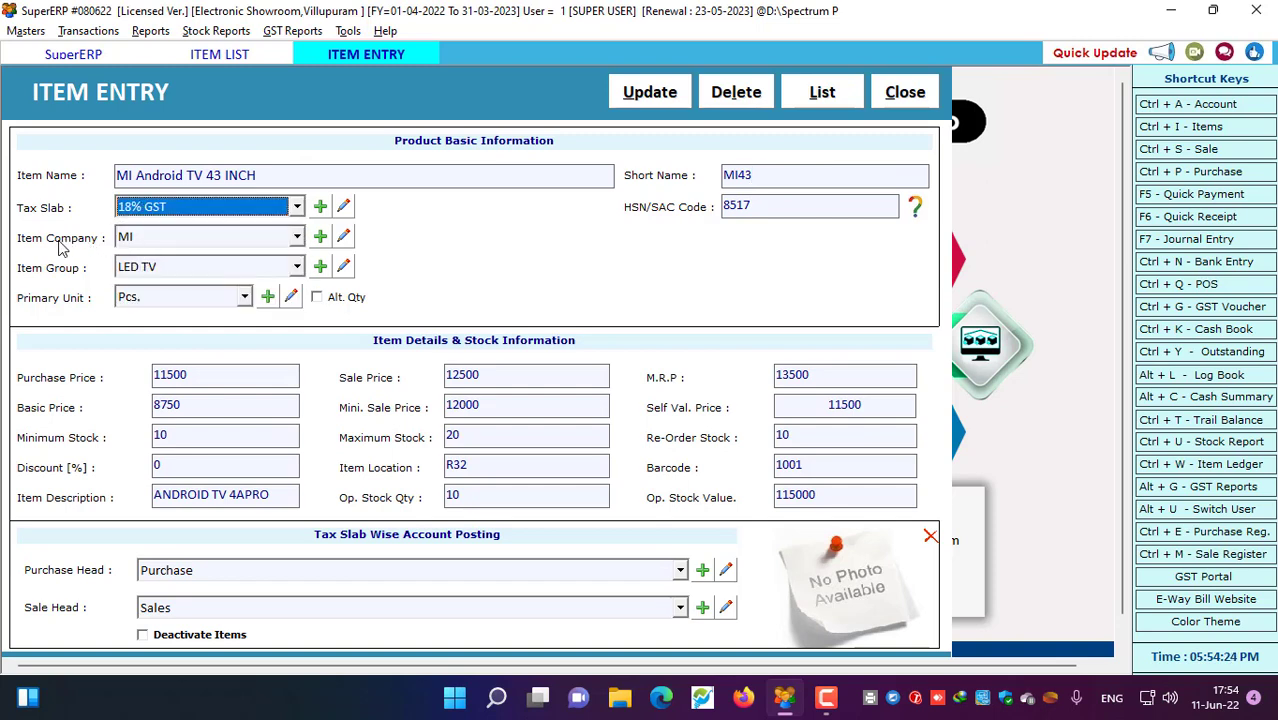
pyautogui.click(162, 236)
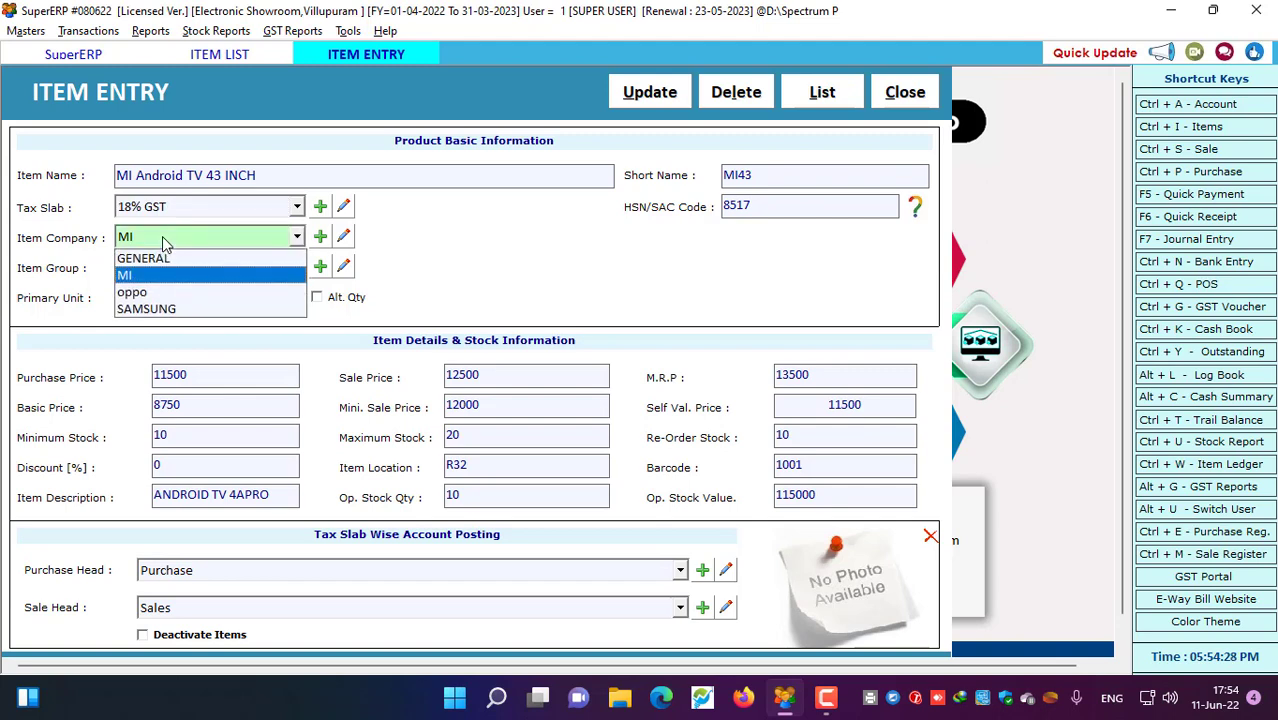
# Add VIVO as a new item company and close the item company window
pyautogui.click(162, 236)
pyautogui.click(320, 237)
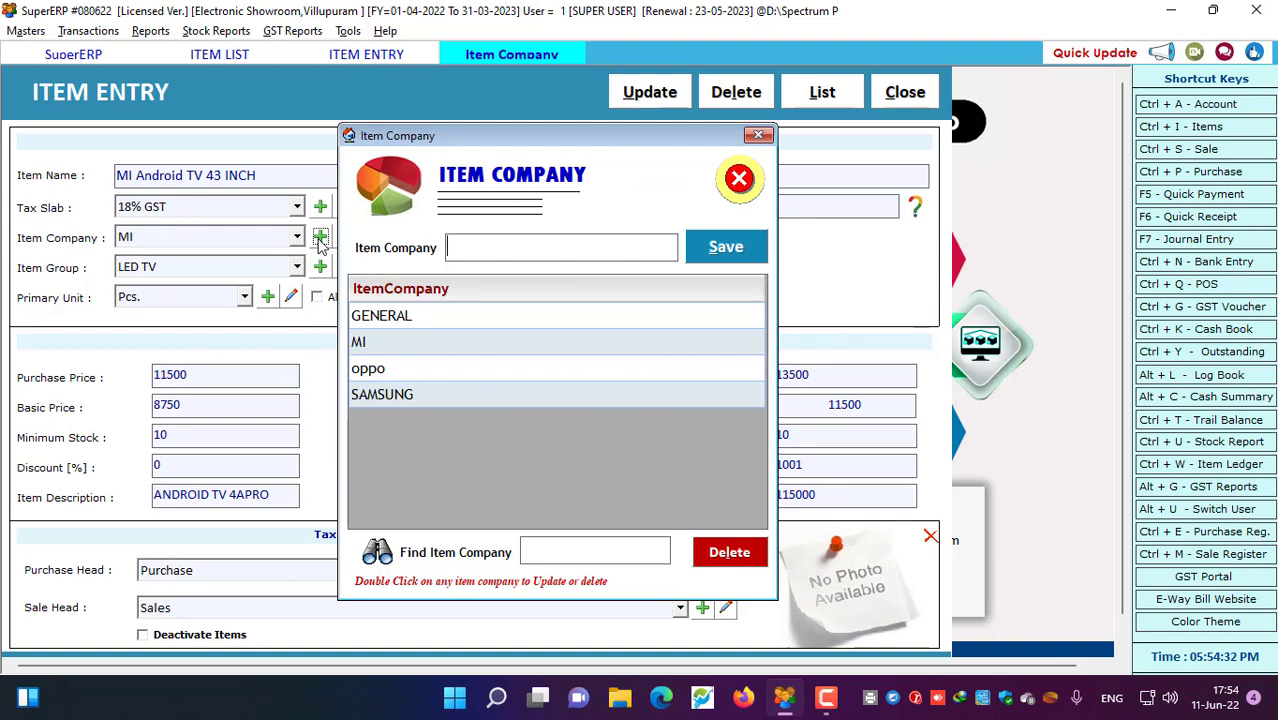
pyautogui.write('VIVO')
pyautogui.click(718, 249)
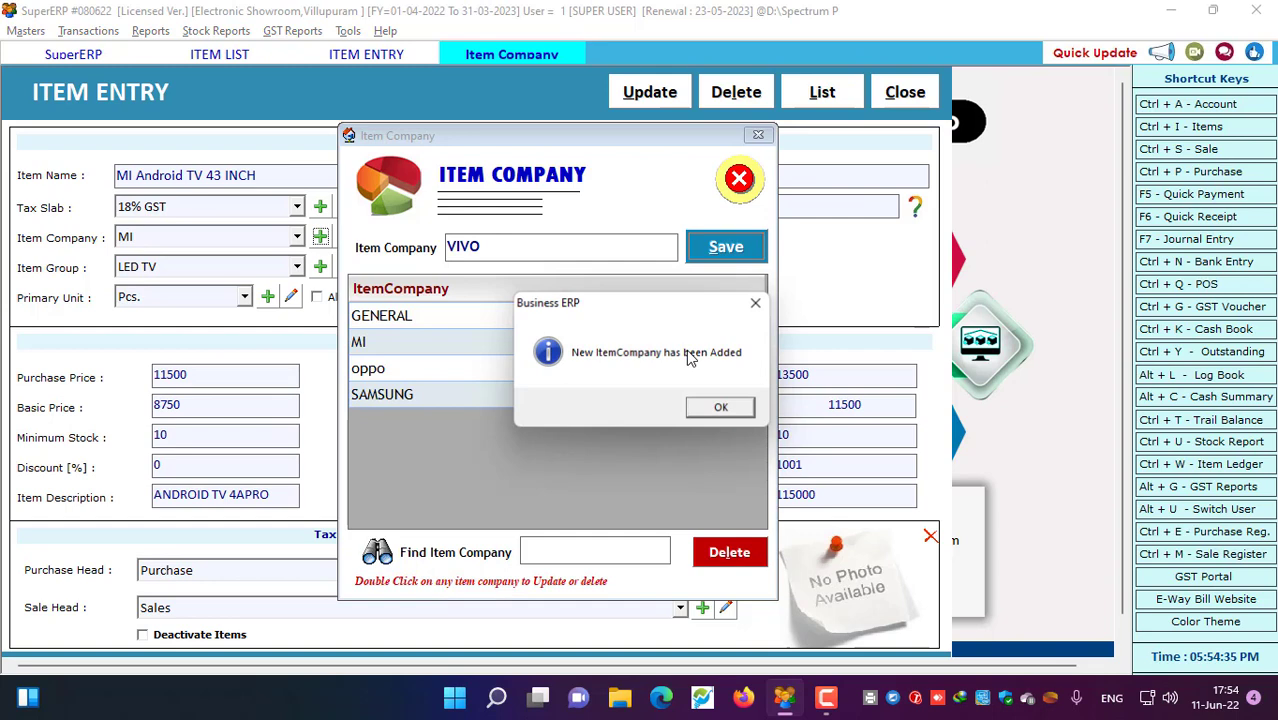
pyautogui.click(706, 412)
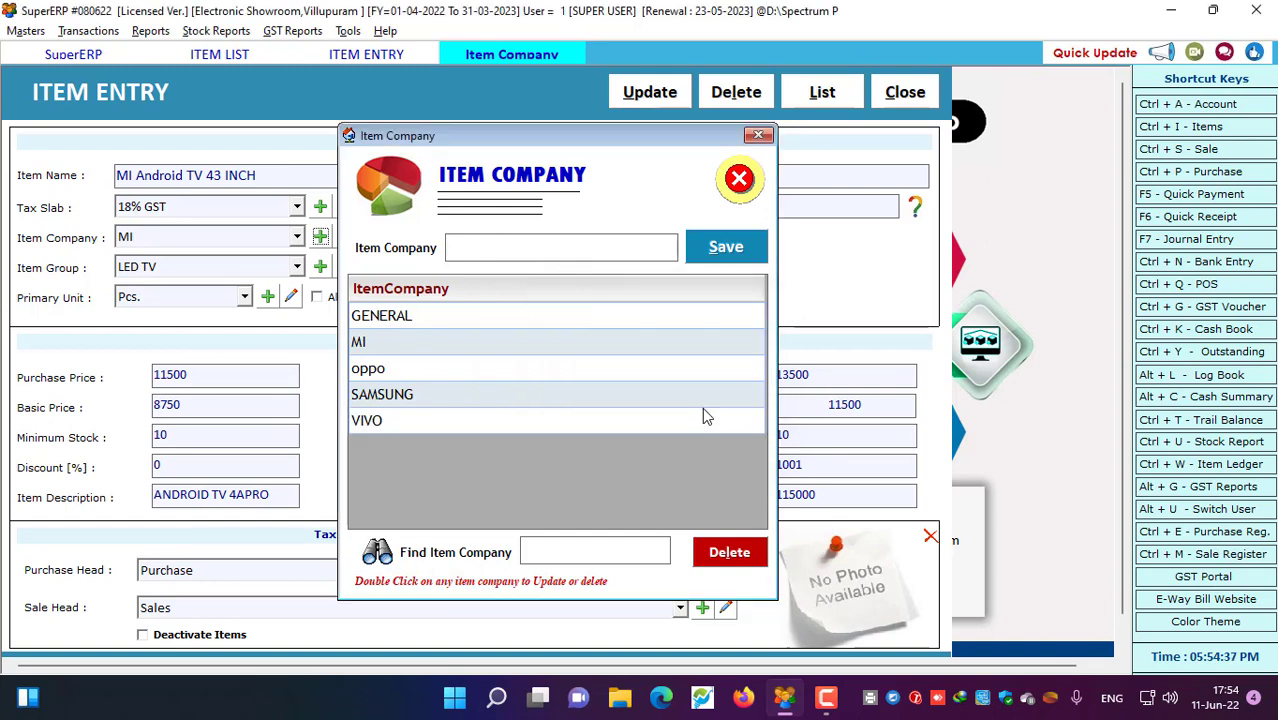
pyautogui.click(739, 178)
# Reselect MI as the TV item's company
pyautogui.click(209, 240)
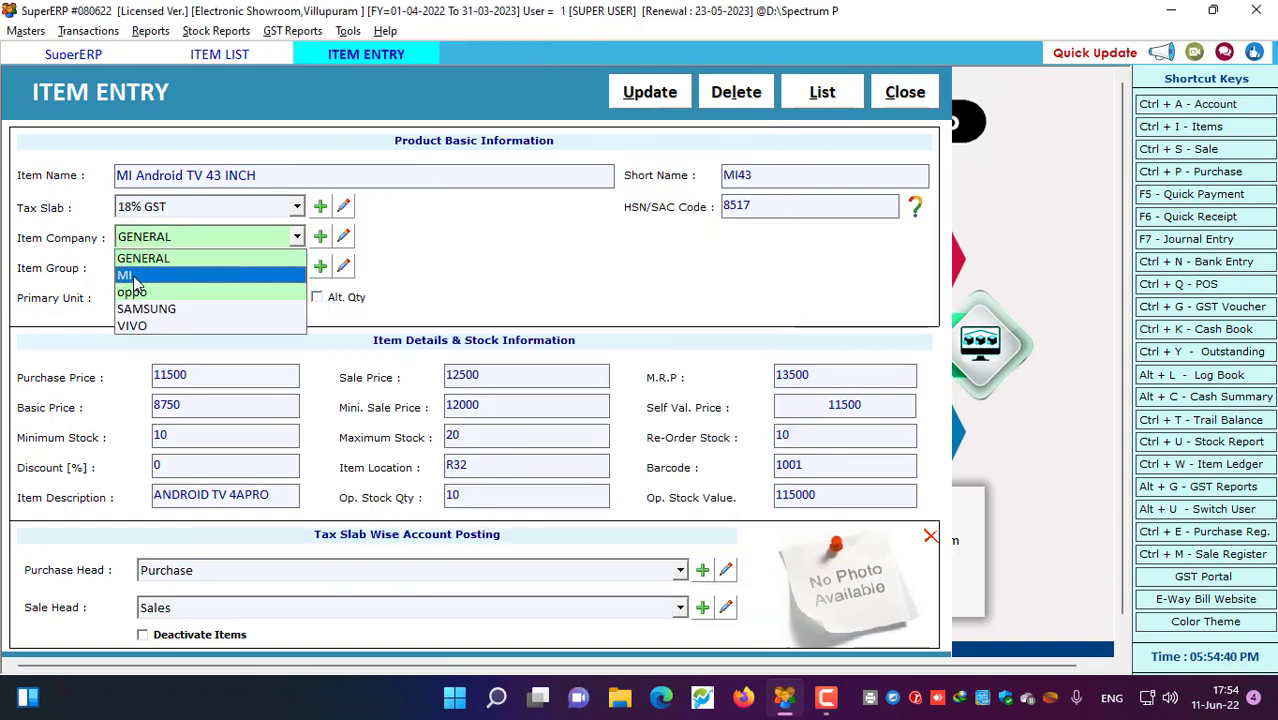
pyautogui.click(133, 278)
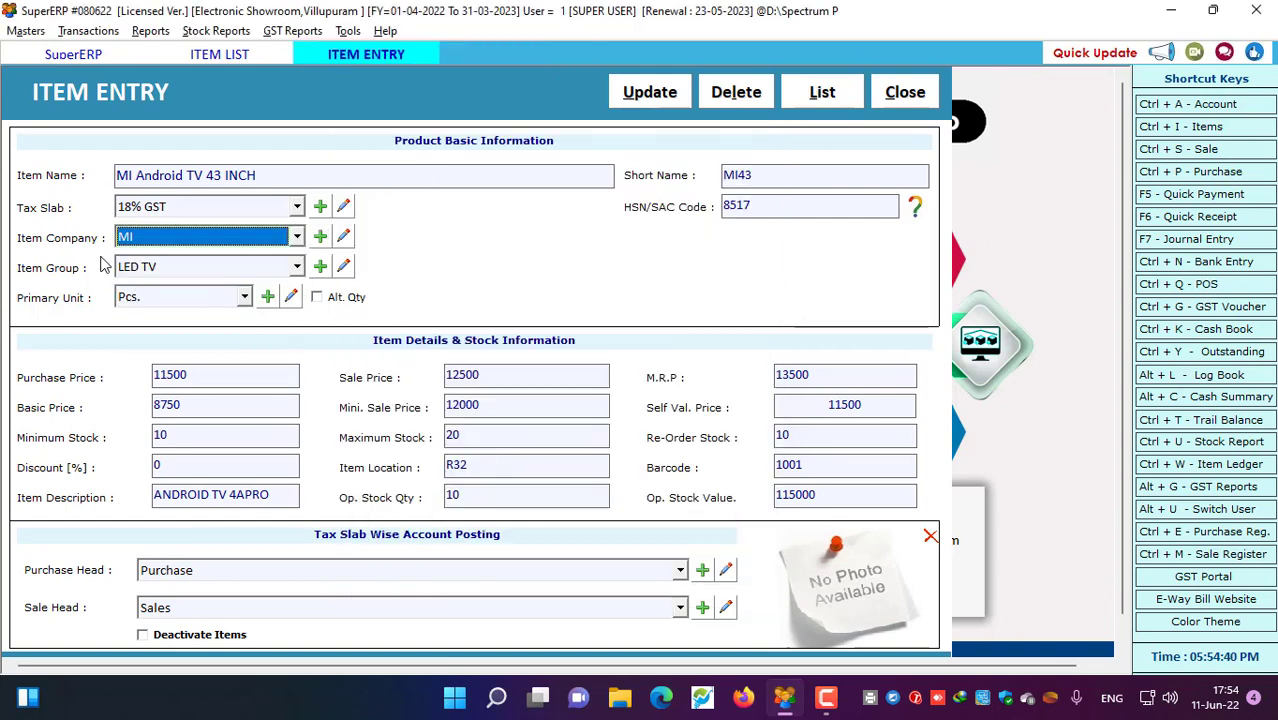
pyautogui.click(183, 270)
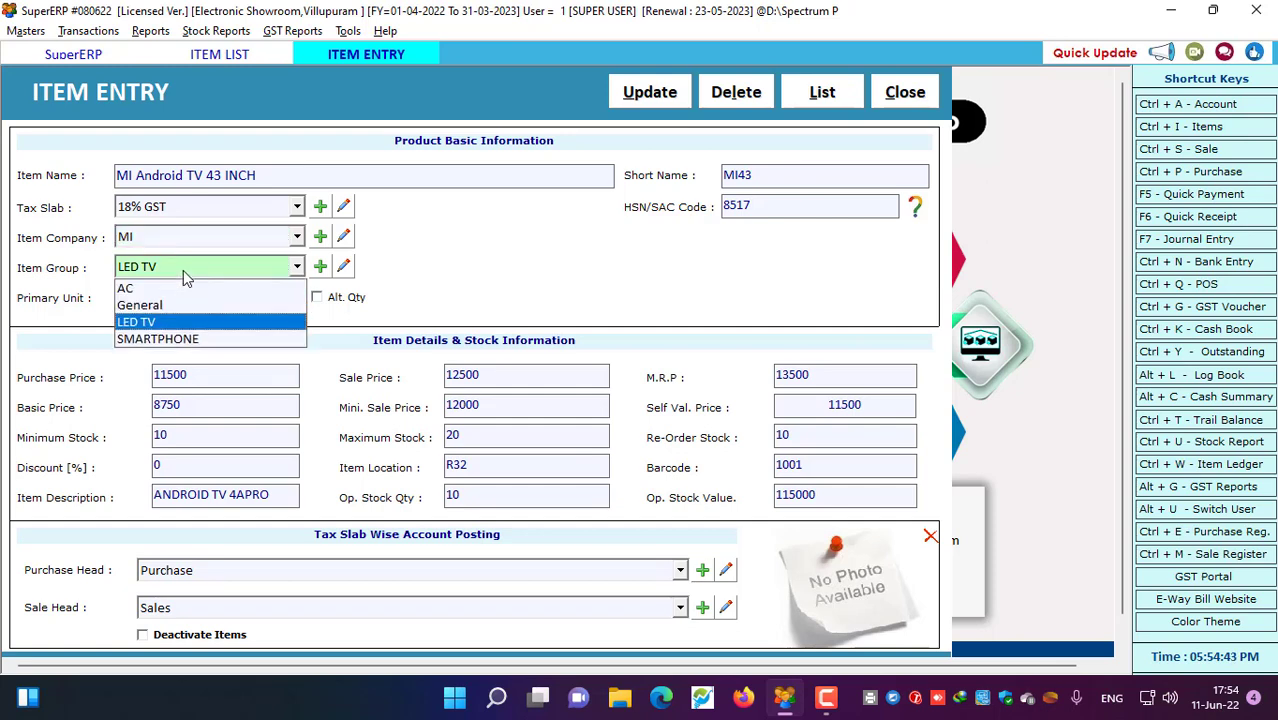
# Open and close the Item Group window, then choose Box as the primary unit
pyautogui.click(152, 321)
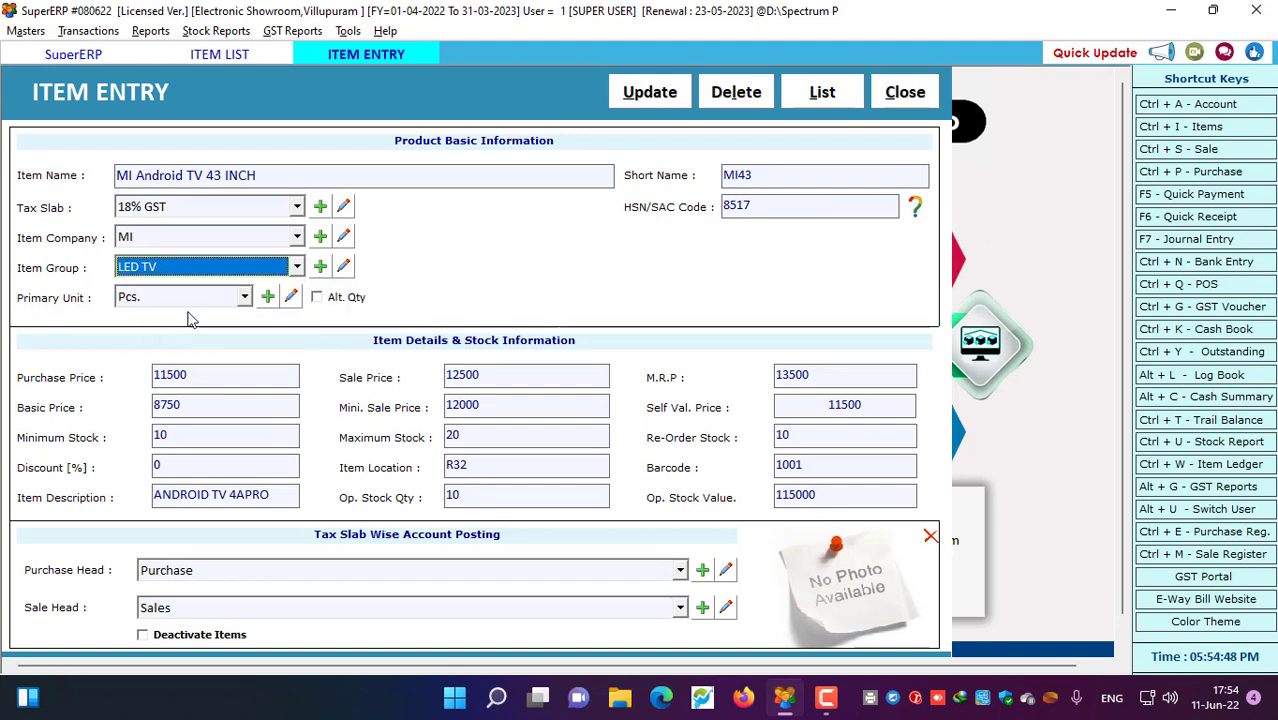
pyautogui.click(320, 266)
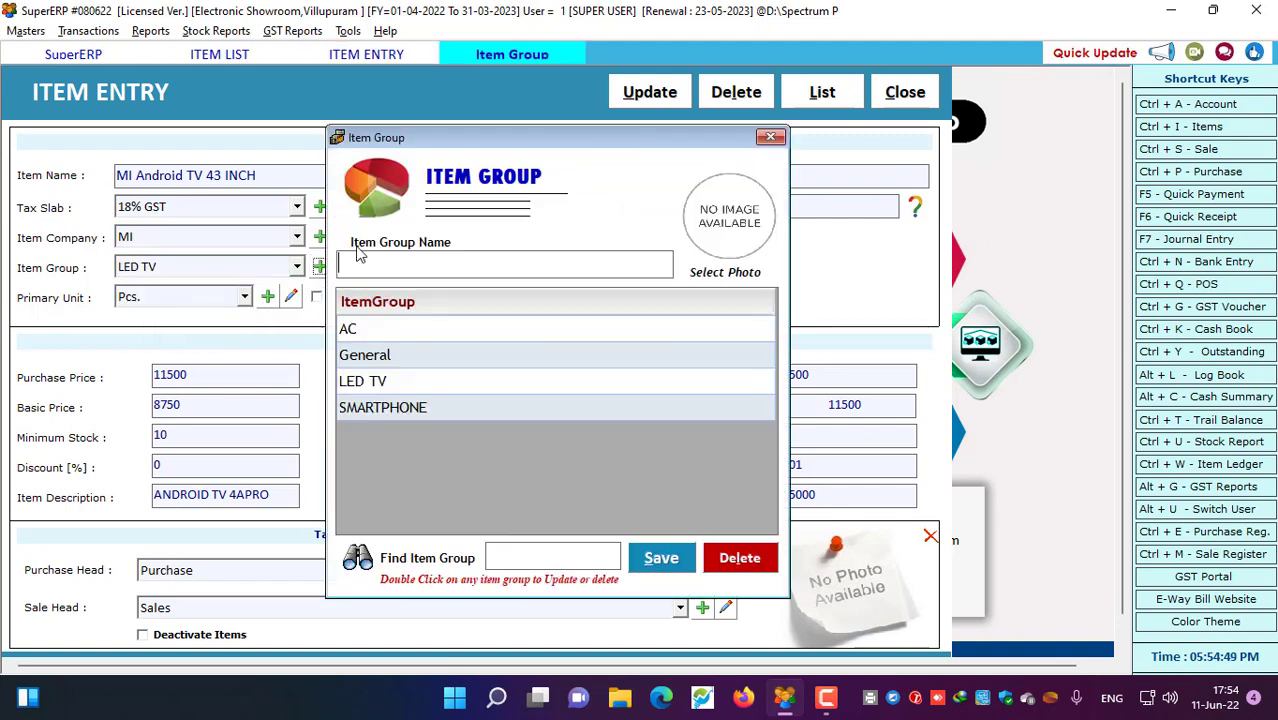
pyautogui.click(770, 137)
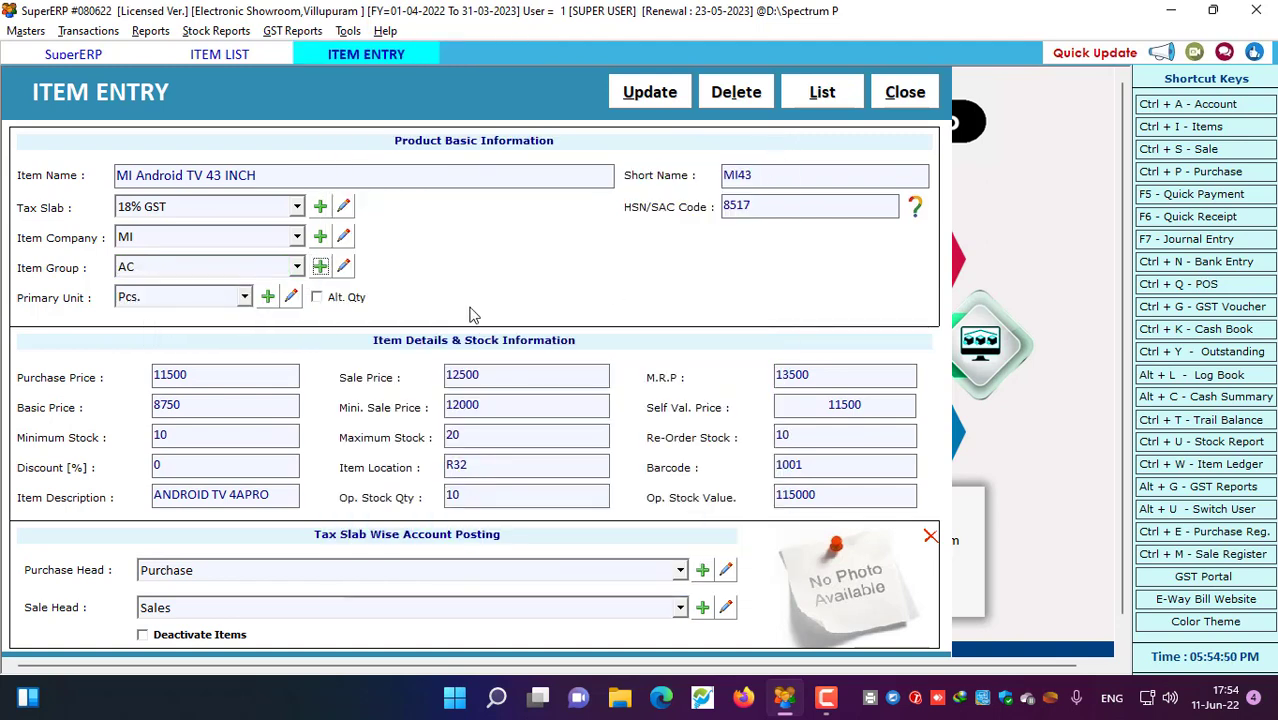
pyautogui.click(160, 297)
pyautogui.click(148, 335)
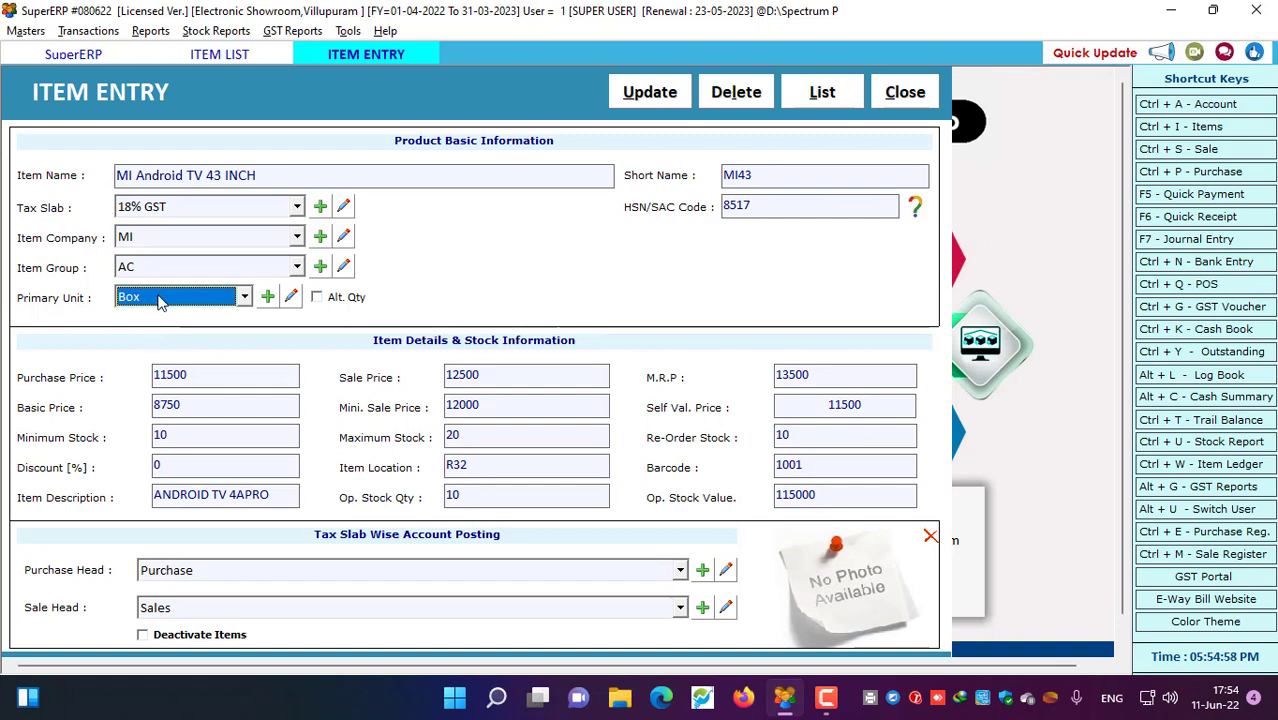
# Leave Alt. Qty unticked and restore Pcs. as the primary unit, closing the Create Unit window
pyautogui.click(318, 298)
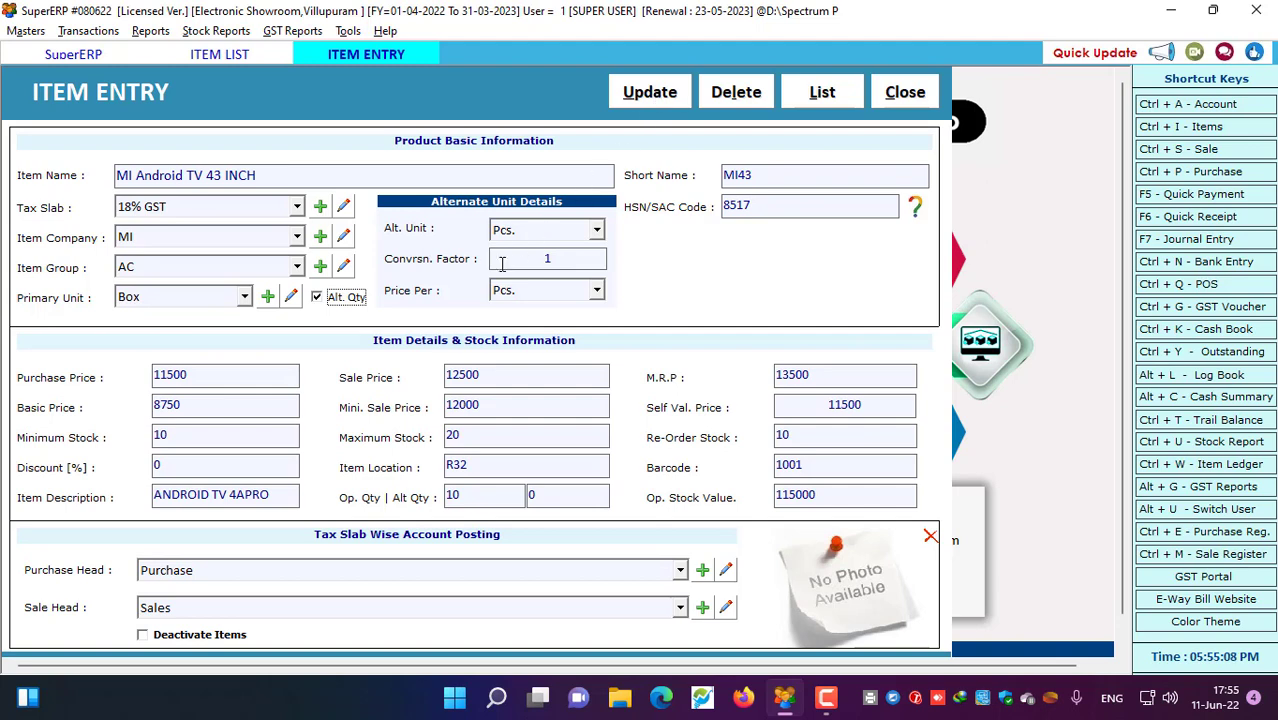
pyautogui.click(317, 298)
pyautogui.click(167, 300)
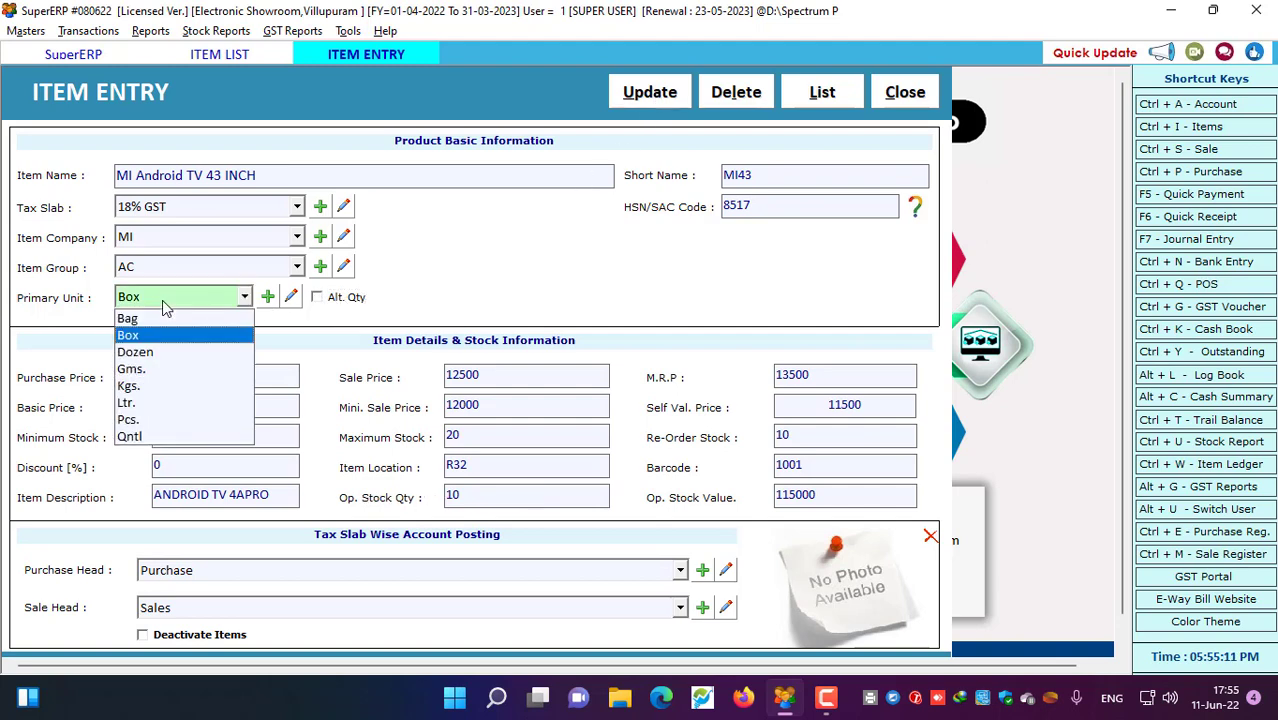
pyautogui.click(129, 419)
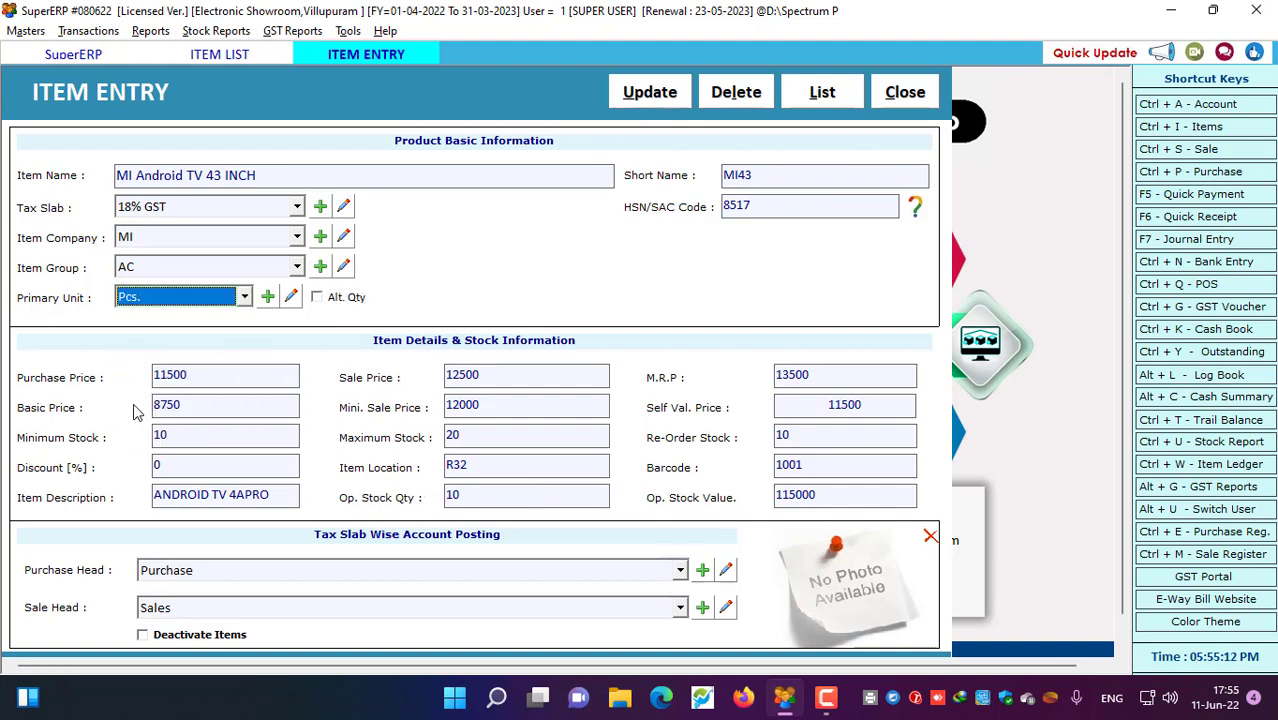
pyautogui.click(268, 298)
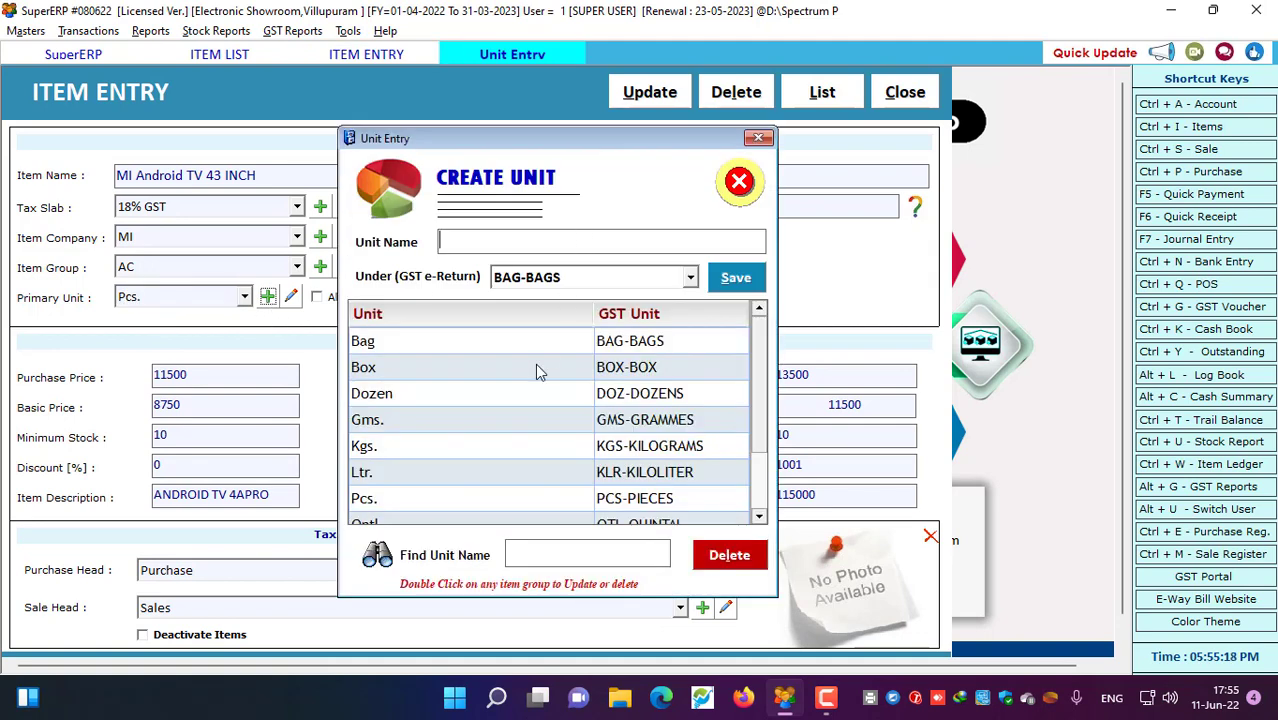
pyautogui.click(757, 137)
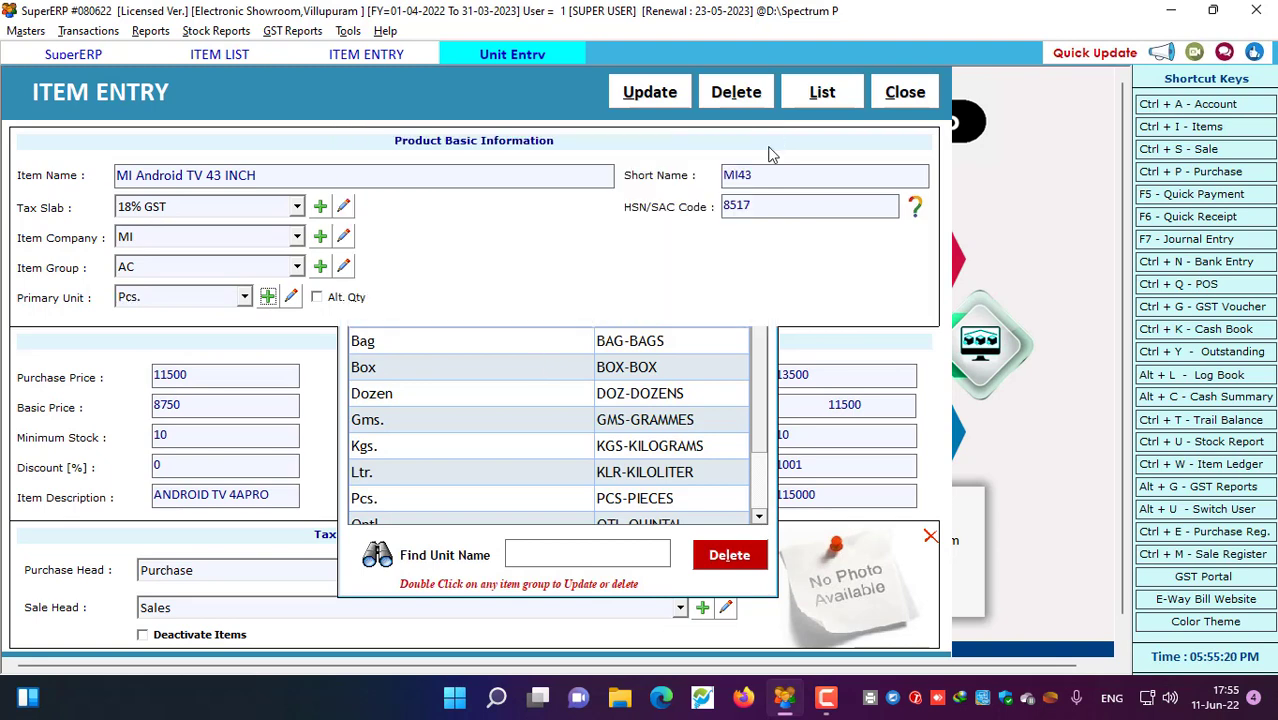
pyautogui.click(764, 204)
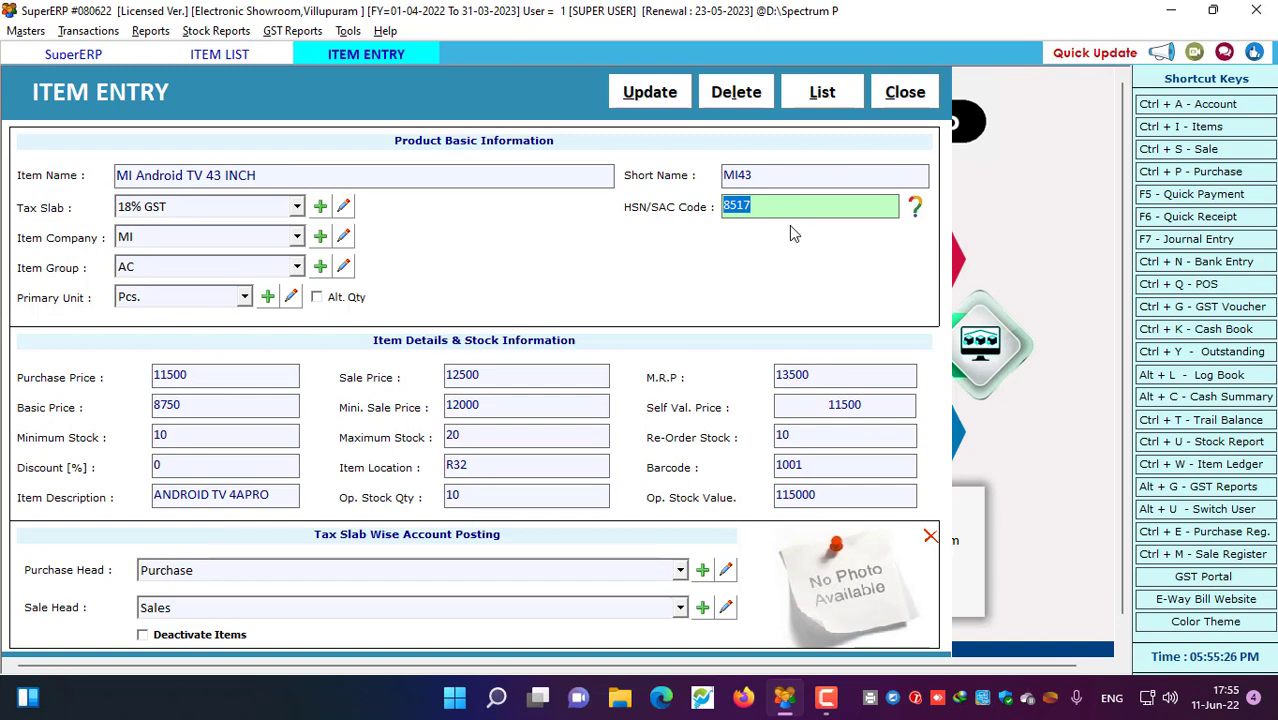
pyautogui.moveTo(778, 210); pyautogui.dragTo(688, 212)
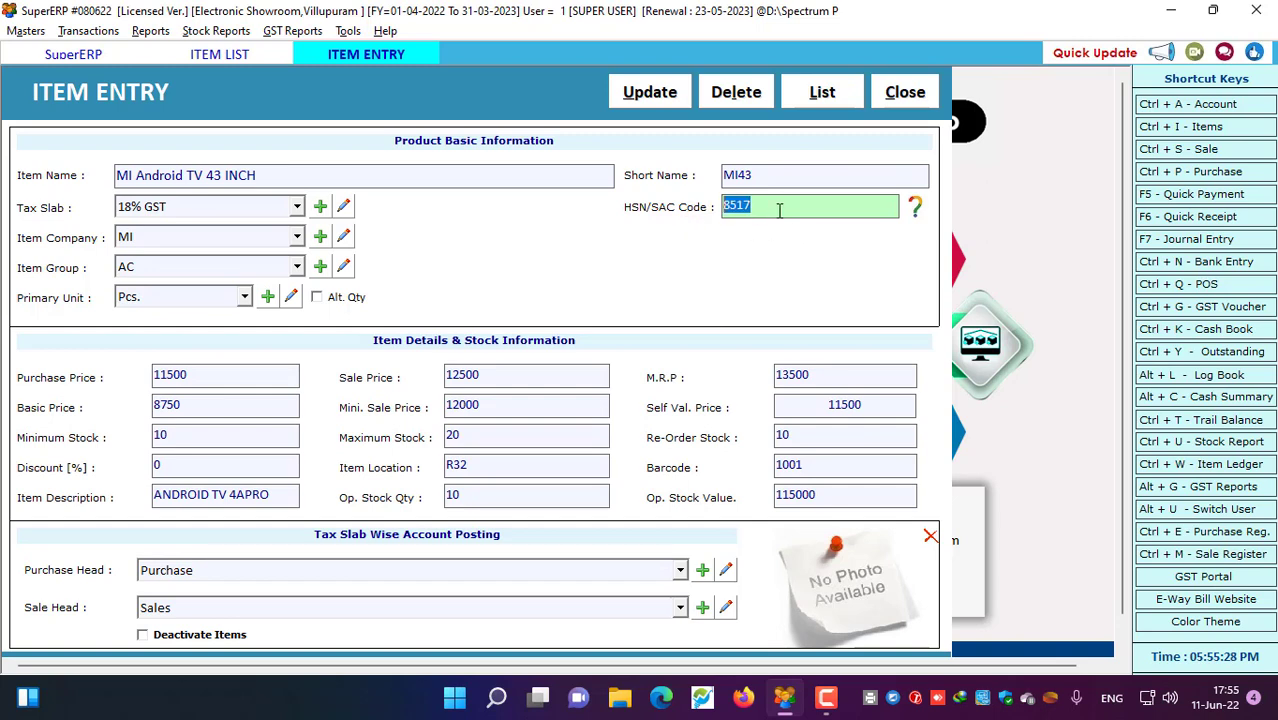
pyautogui.click(916, 206)
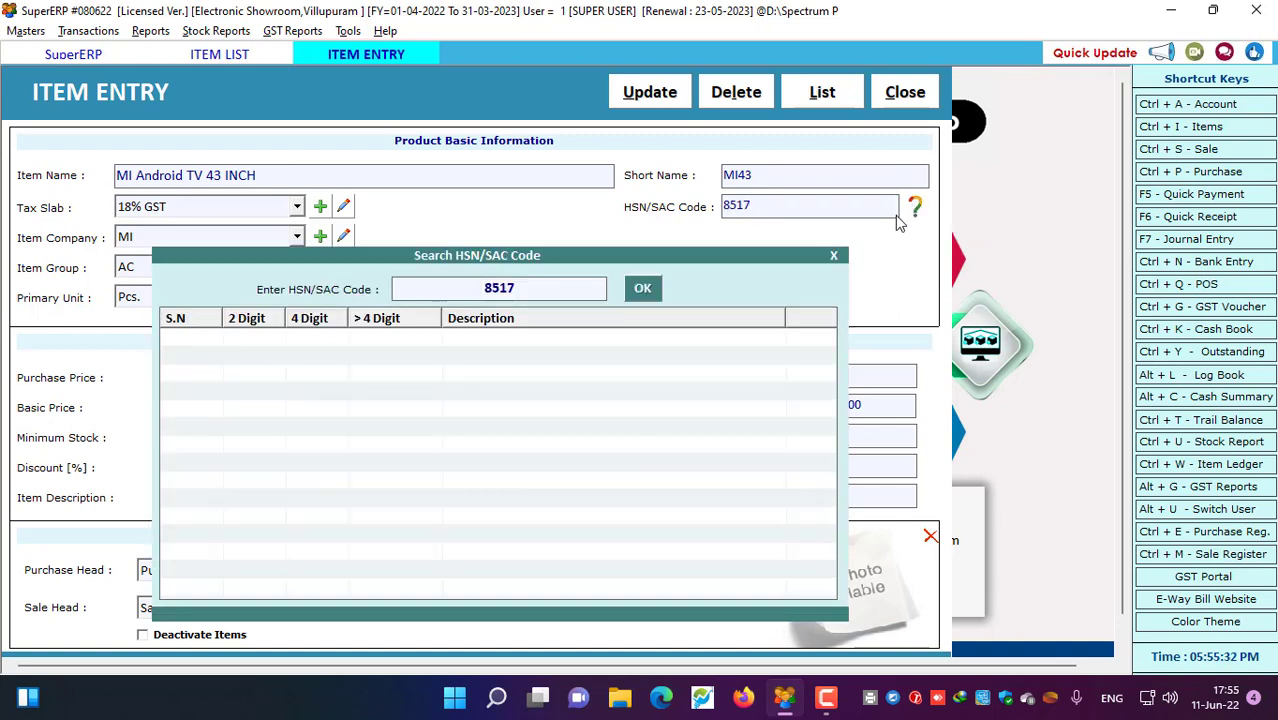
pyautogui.moveTo(531, 287); pyautogui.dragTo(451, 286)
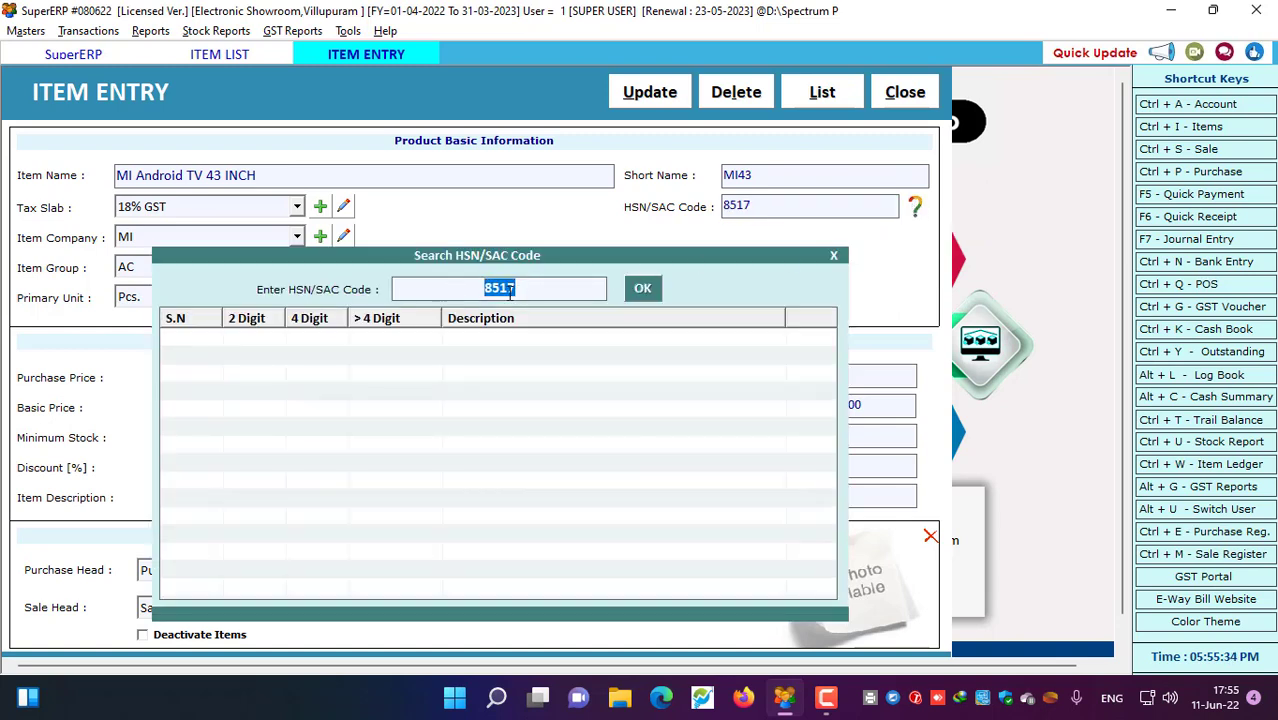
pyautogui.click(642, 290)
pyautogui.scroll(-3, 545, 395)
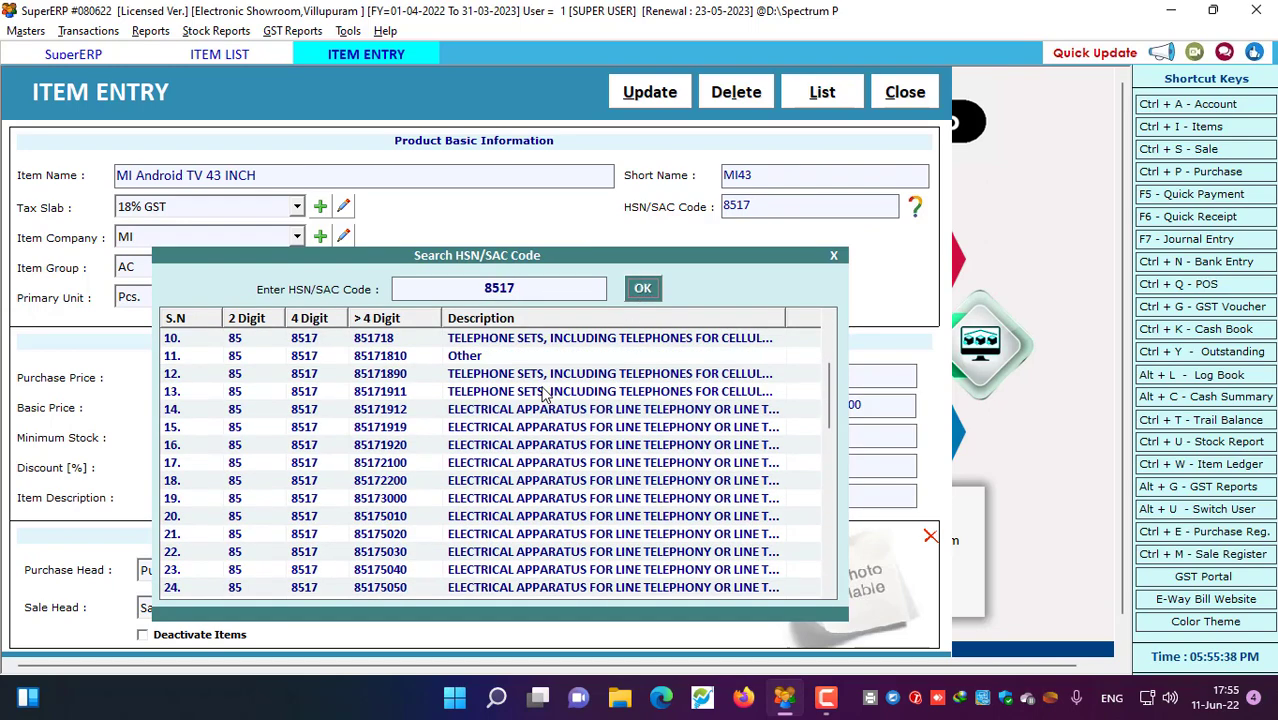
pyautogui.scroll(-12, 545, 395)
pyautogui.scroll(15, 545, 395)
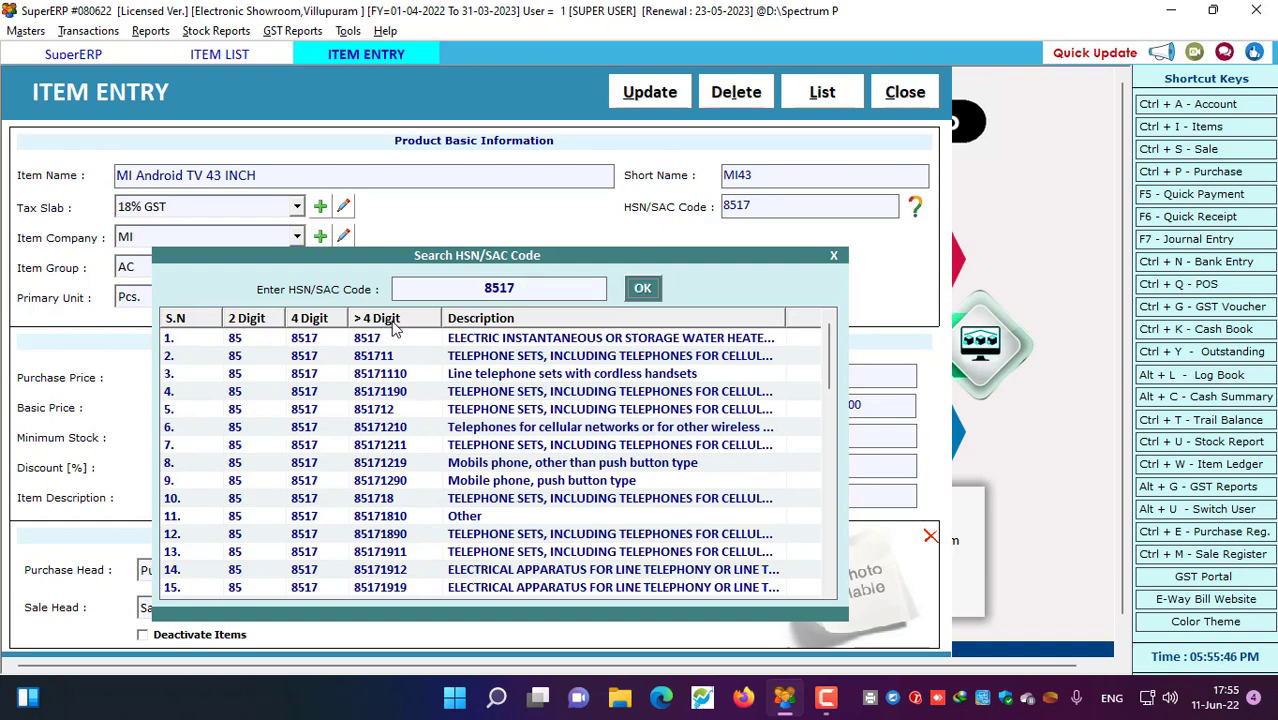
pyautogui.click(578, 338)
pyautogui.click(642, 288)
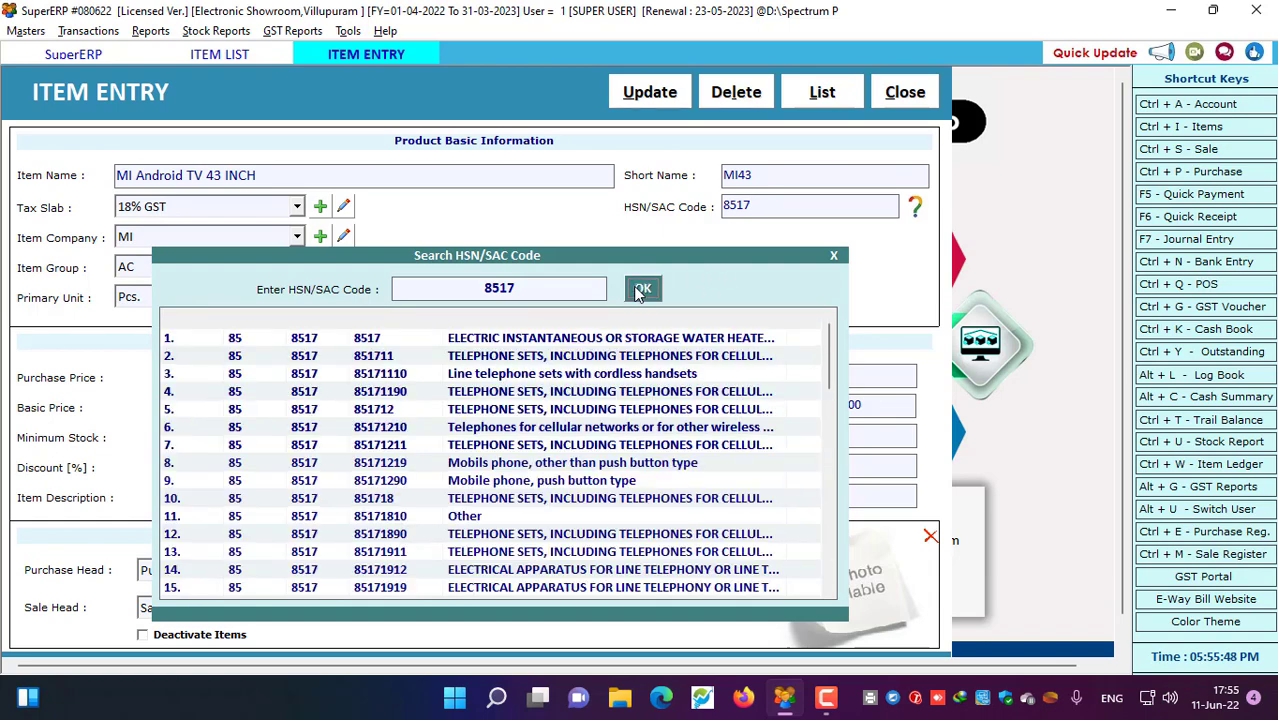
pyautogui.click(835, 257)
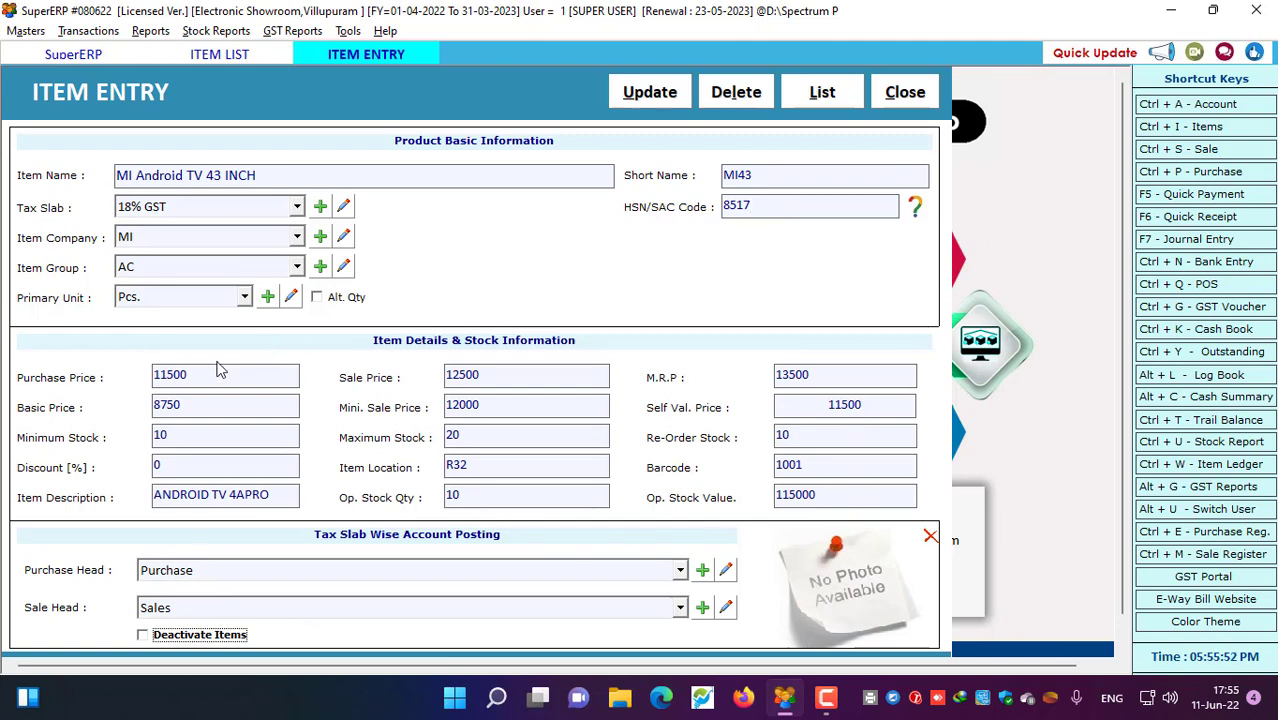
# Review the purchase 11500, sale 12500, M.R.P 13500 and basic 8750 prices
pyautogui.click(205, 375)
pyautogui.doubleClick(187, 375)
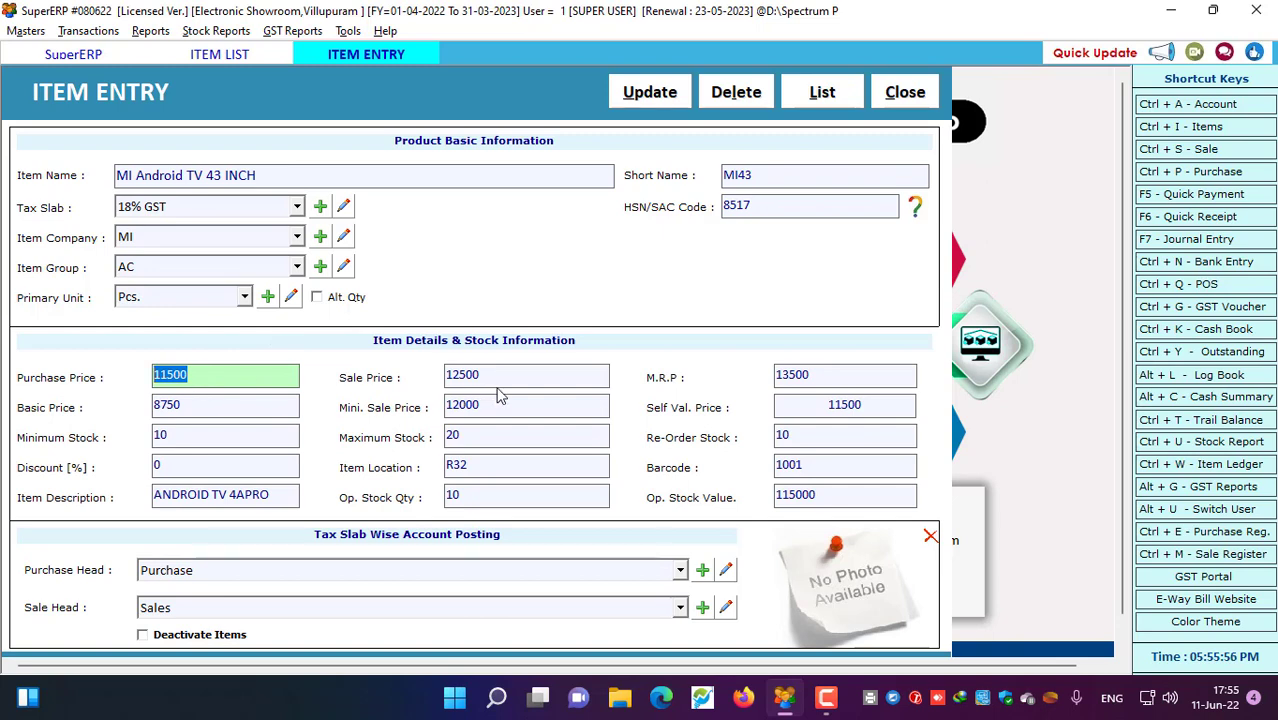
pyautogui.click(528, 374)
pyautogui.moveTo(528, 374); pyautogui.dragTo(322, 377)
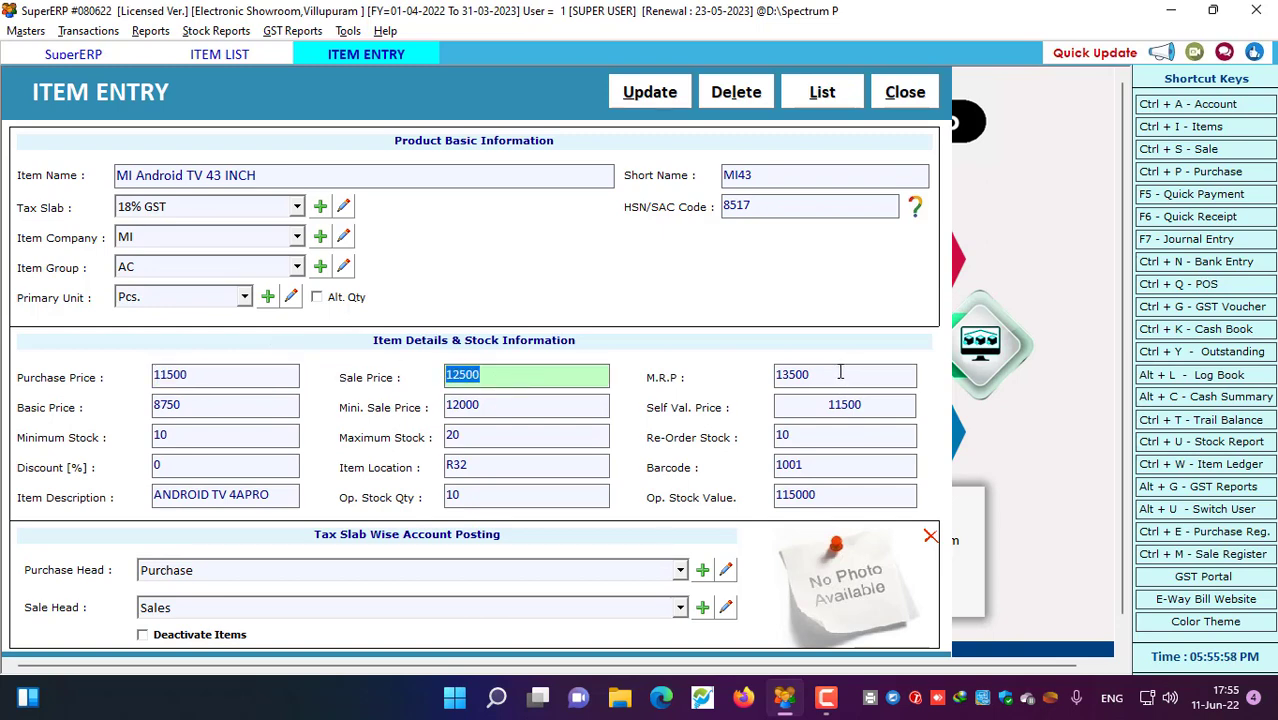
pyautogui.moveTo(839, 372); pyautogui.dragTo(571, 377)
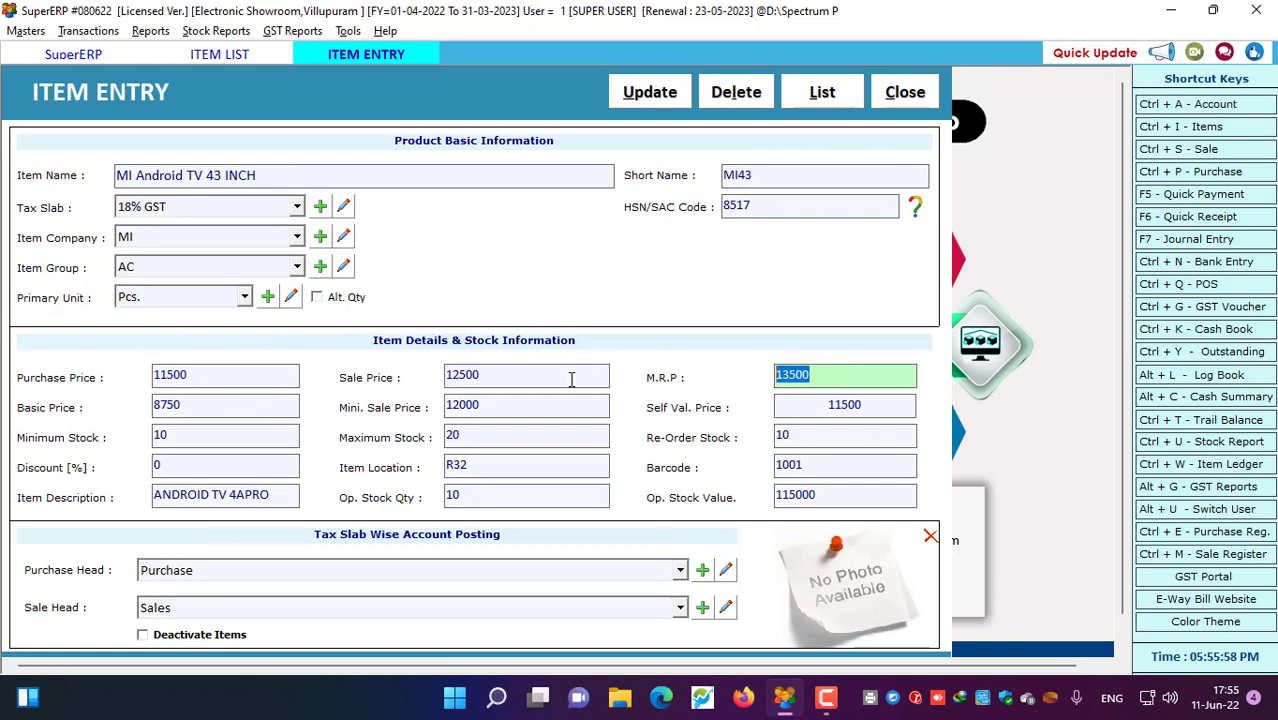
pyautogui.click(190, 406)
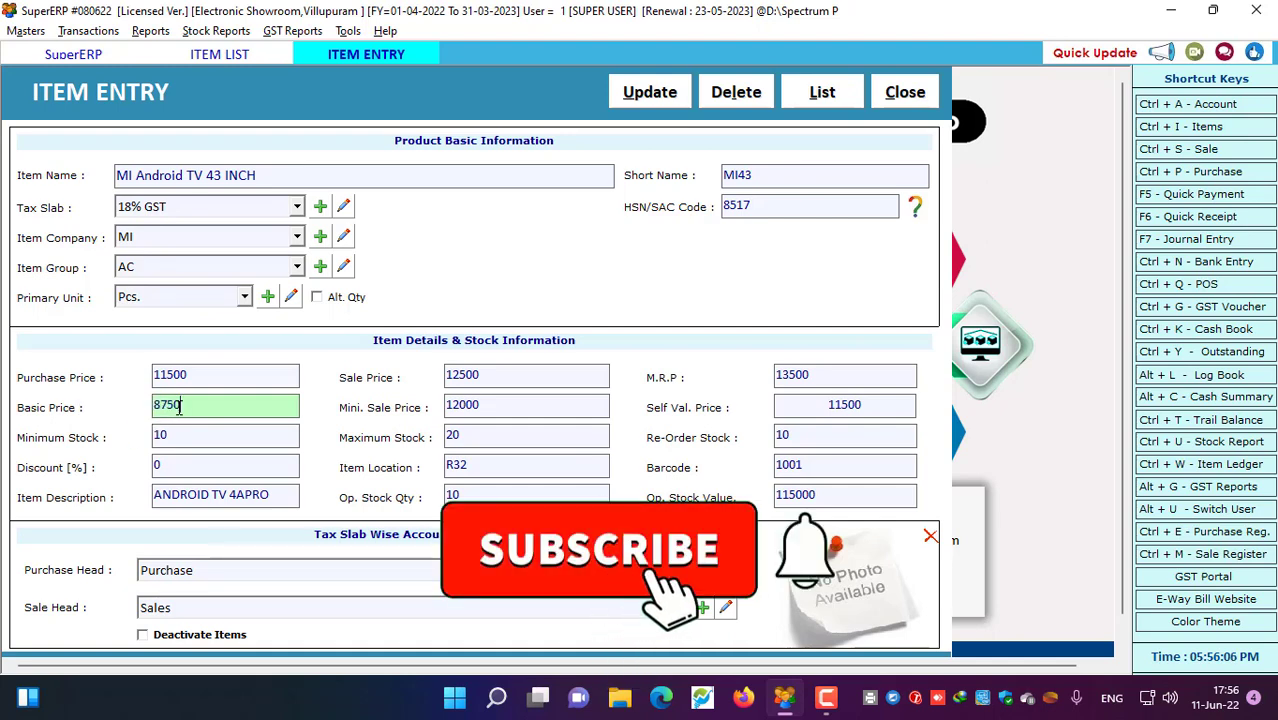
# Check the minimum sale price 12000 and self valuation price 11500
pyautogui.click(498, 405)
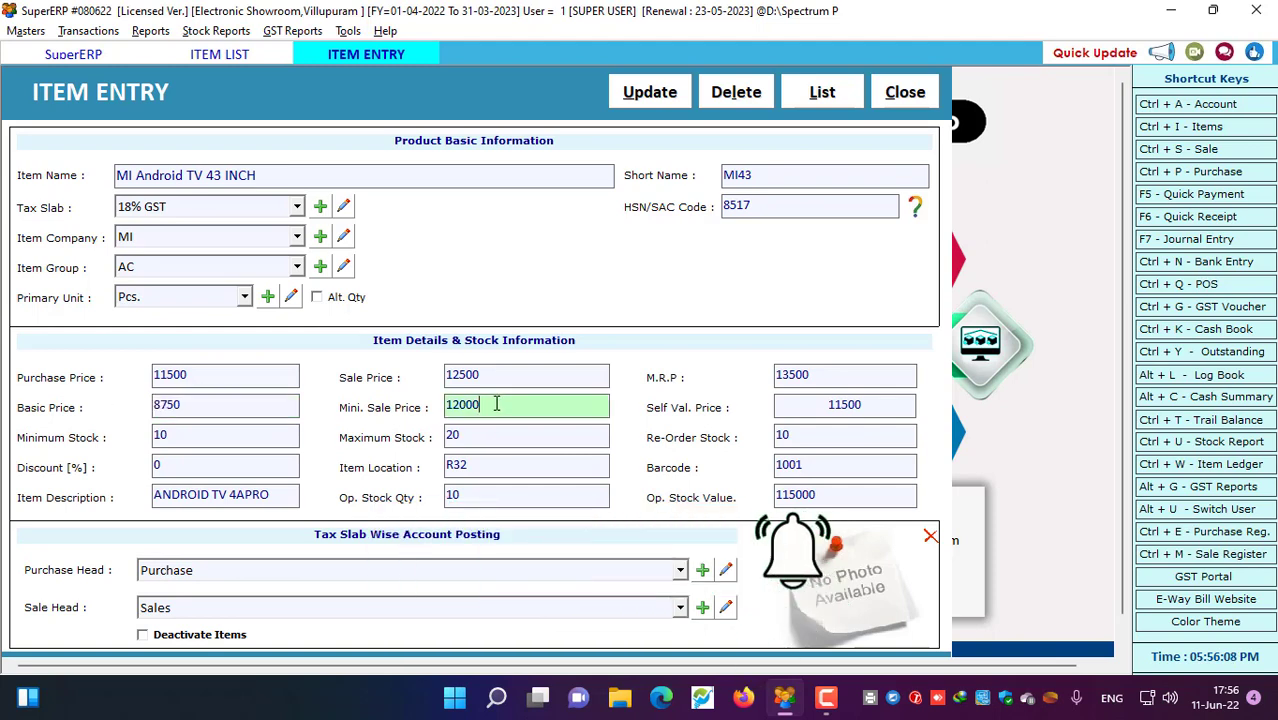
pyautogui.moveTo(480, 405); pyautogui.dragTo(445, 406)
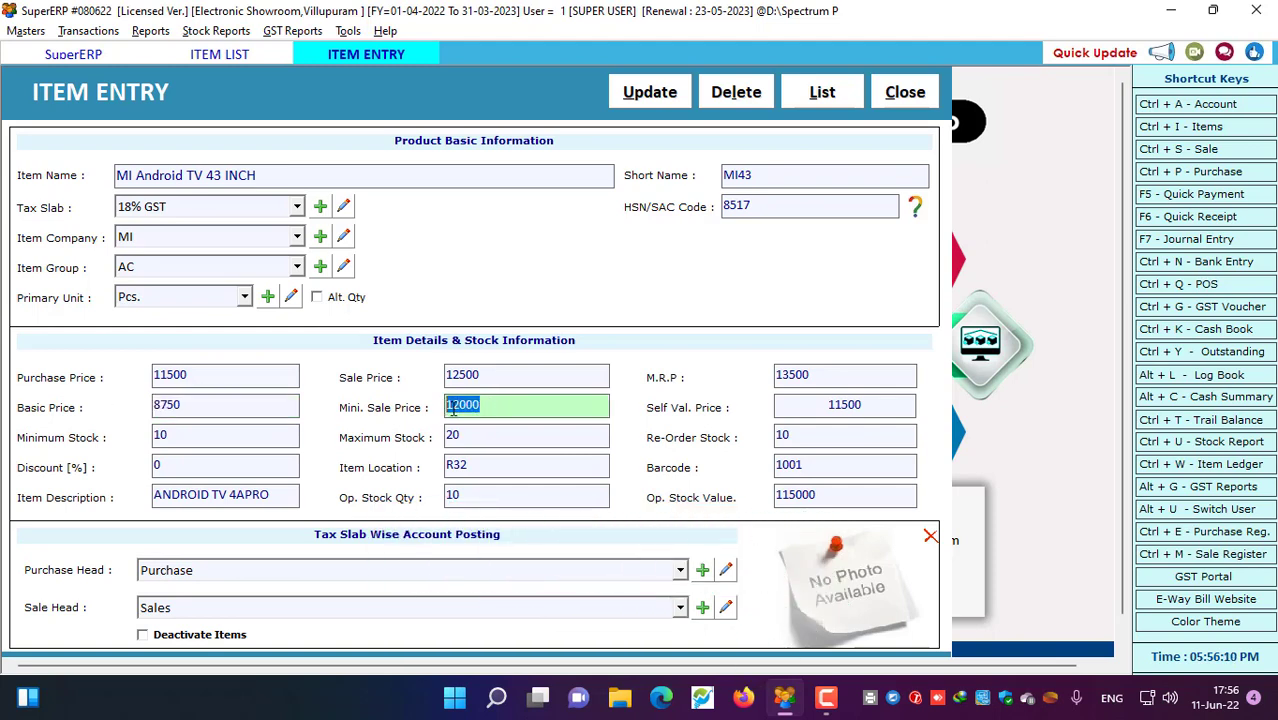
pyautogui.hotkey('shift', 'Tab')
pyautogui.press('Tab')
pyautogui.click(481, 376)
pyautogui.moveTo(498, 374); pyautogui.dragTo(427, 374)
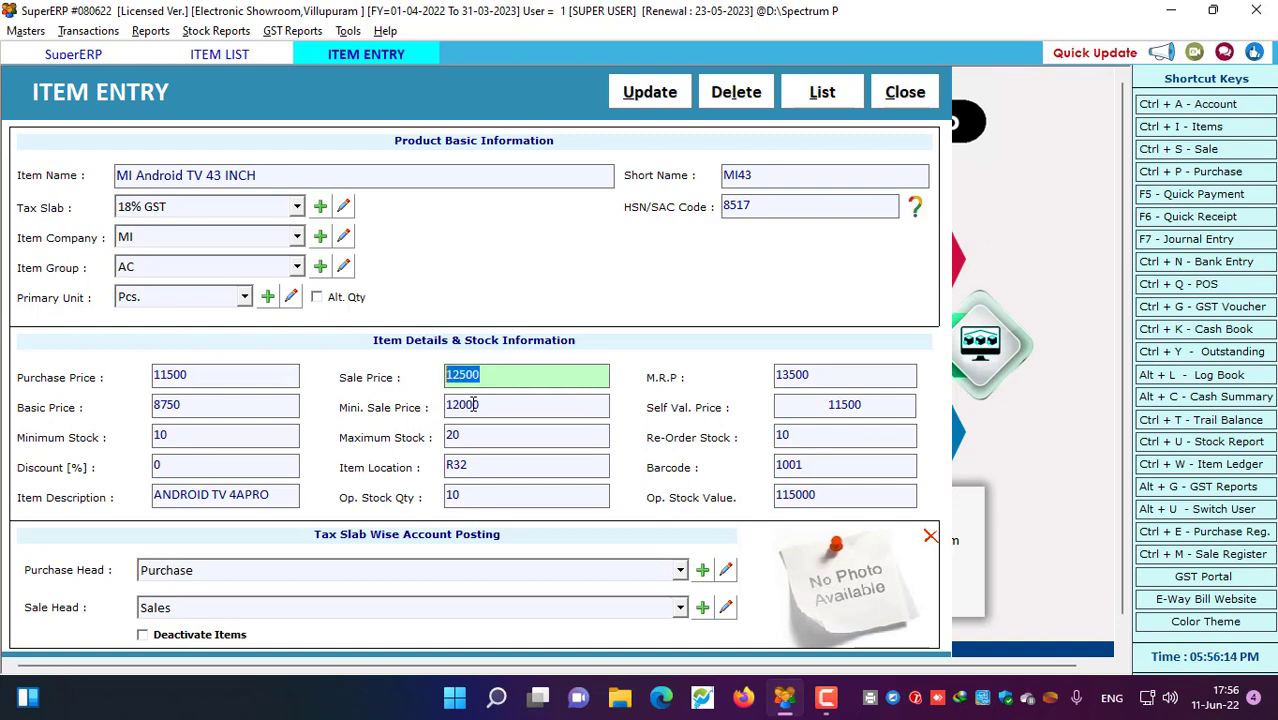
pyautogui.click(487, 405)
pyautogui.moveTo(487, 405); pyautogui.dragTo(431, 407)
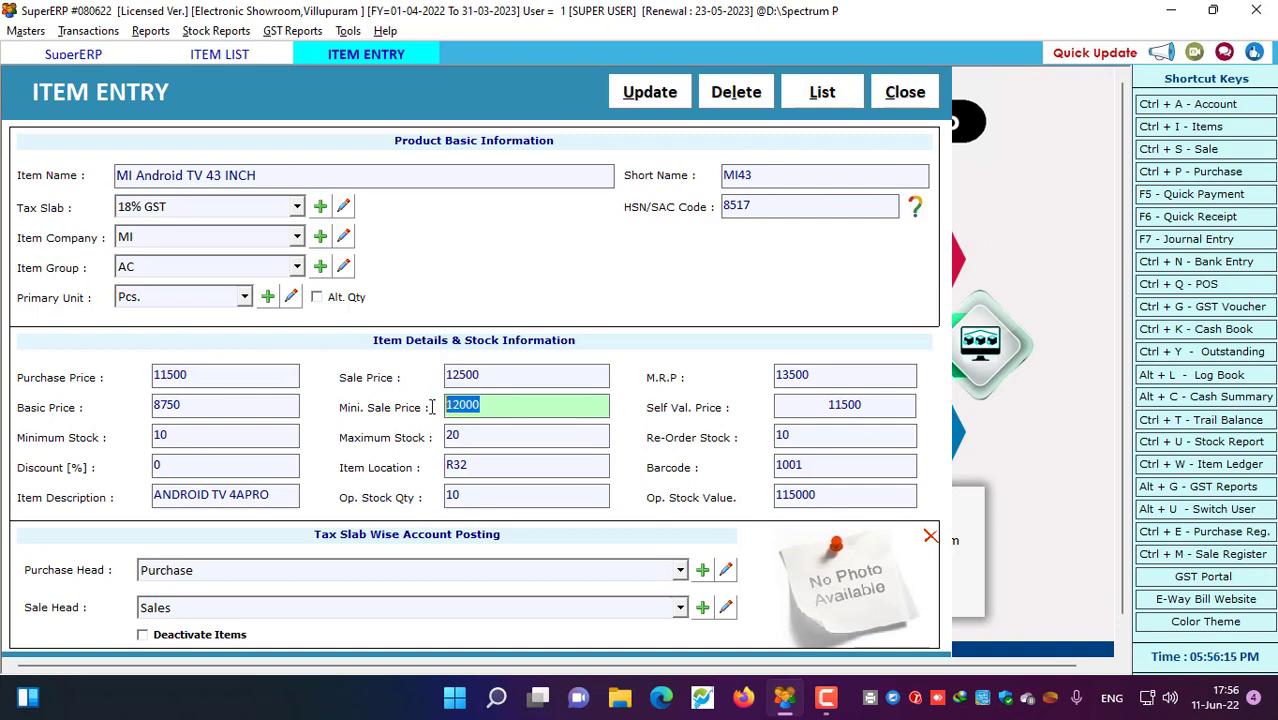
pyautogui.click(499, 405)
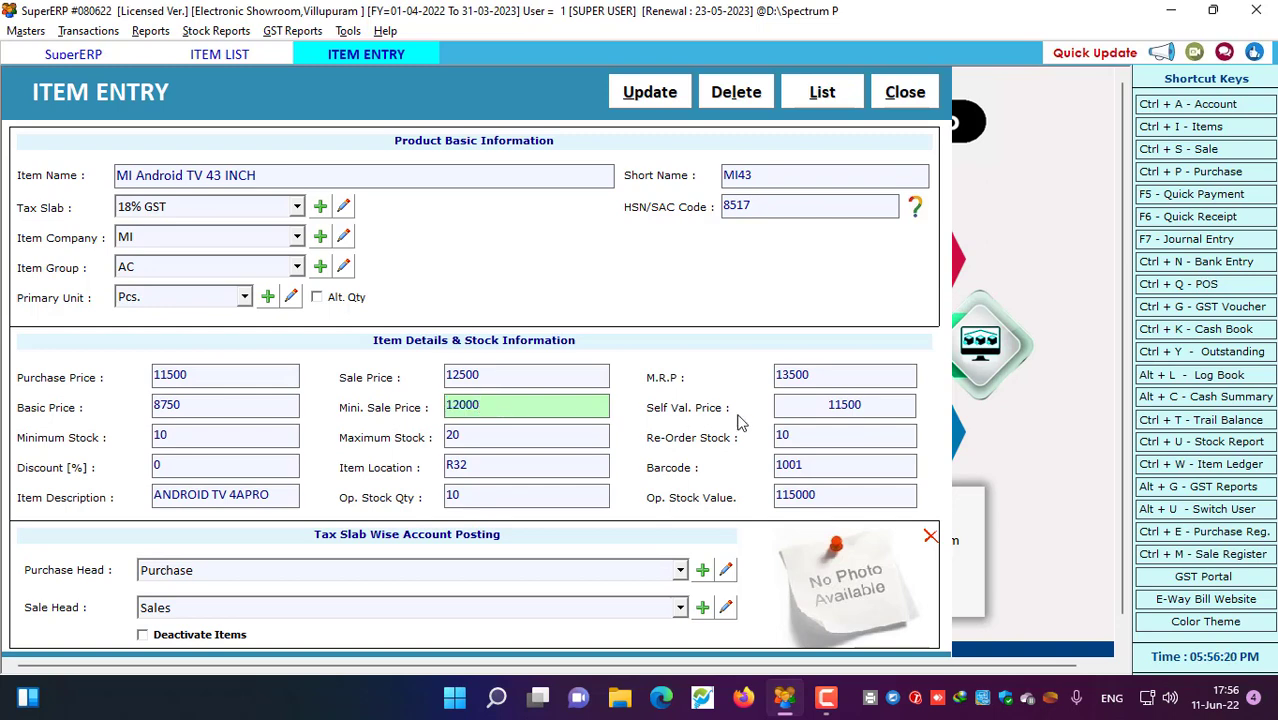
pyautogui.click(870, 407)
pyautogui.doubleClick(870, 407)
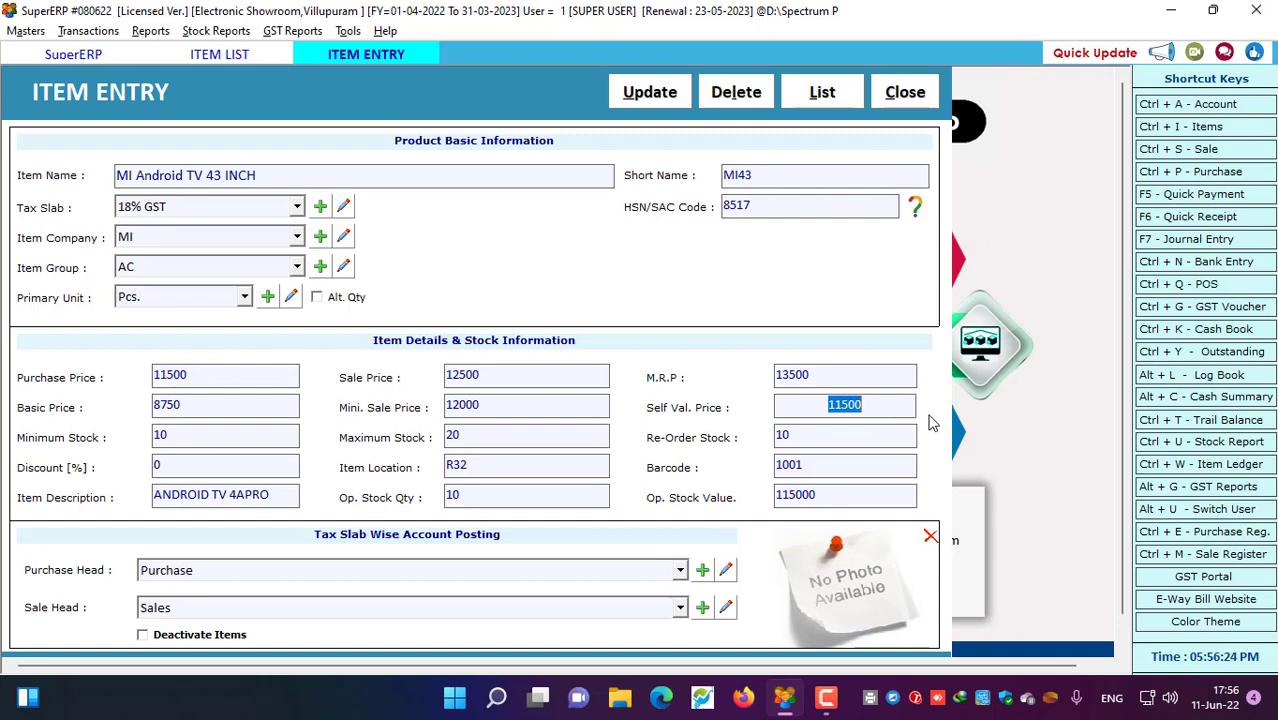
pyautogui.moveTo(870, 407); pyautogui.dragTo(785, 401)
pyautogui.click(875, 406)
# Step through the minimum, maximum and re-order stock level fields
pyautogui.click(177, 437)
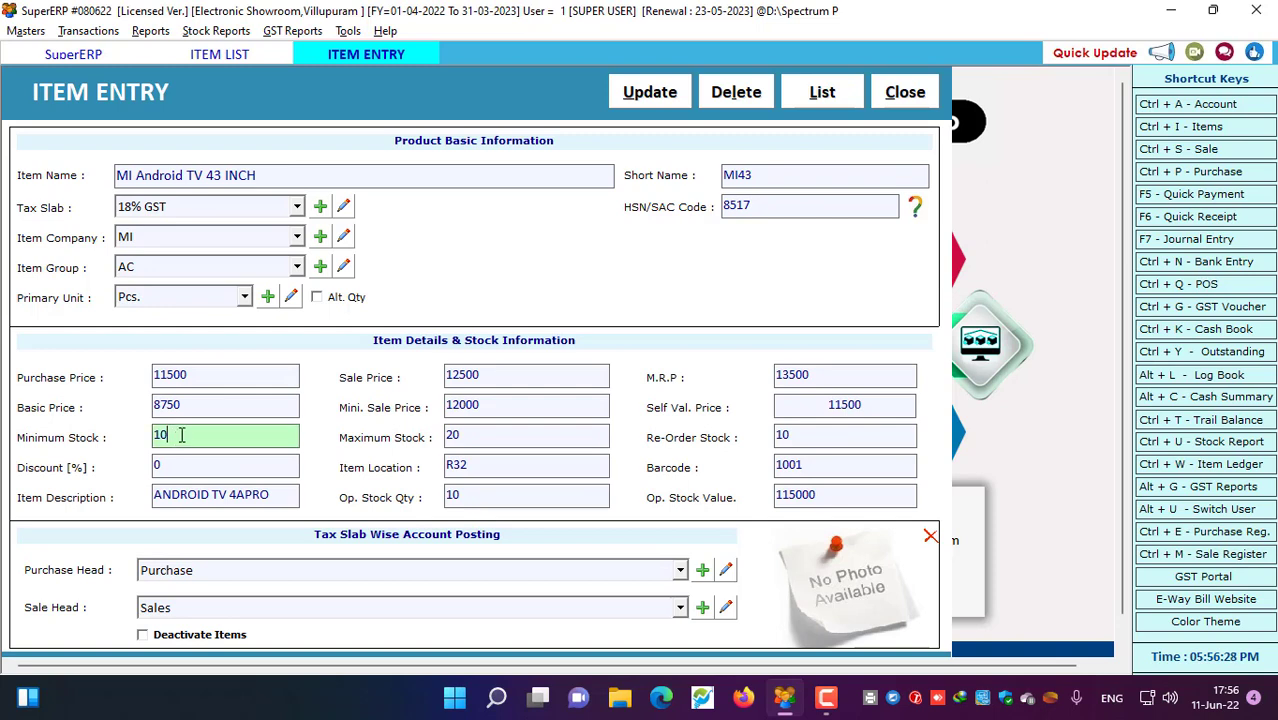
pyautogui.click(525, 437)
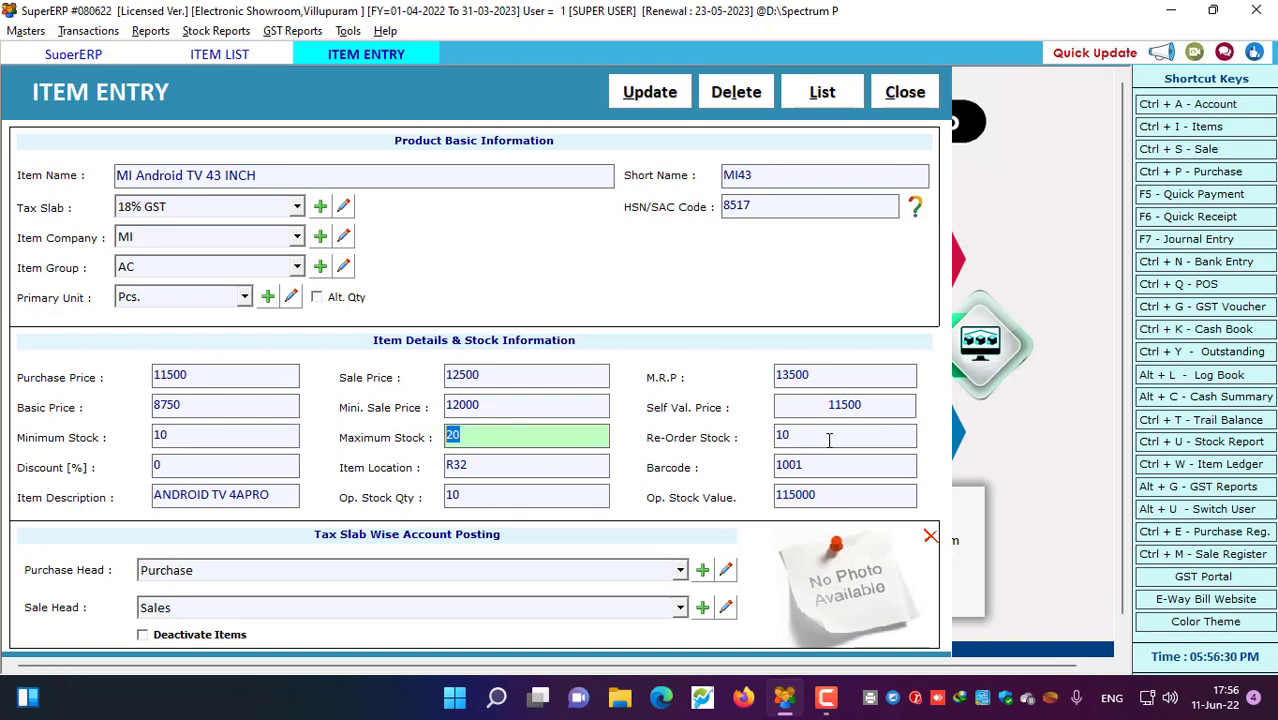
pyautogui.press('Tab')
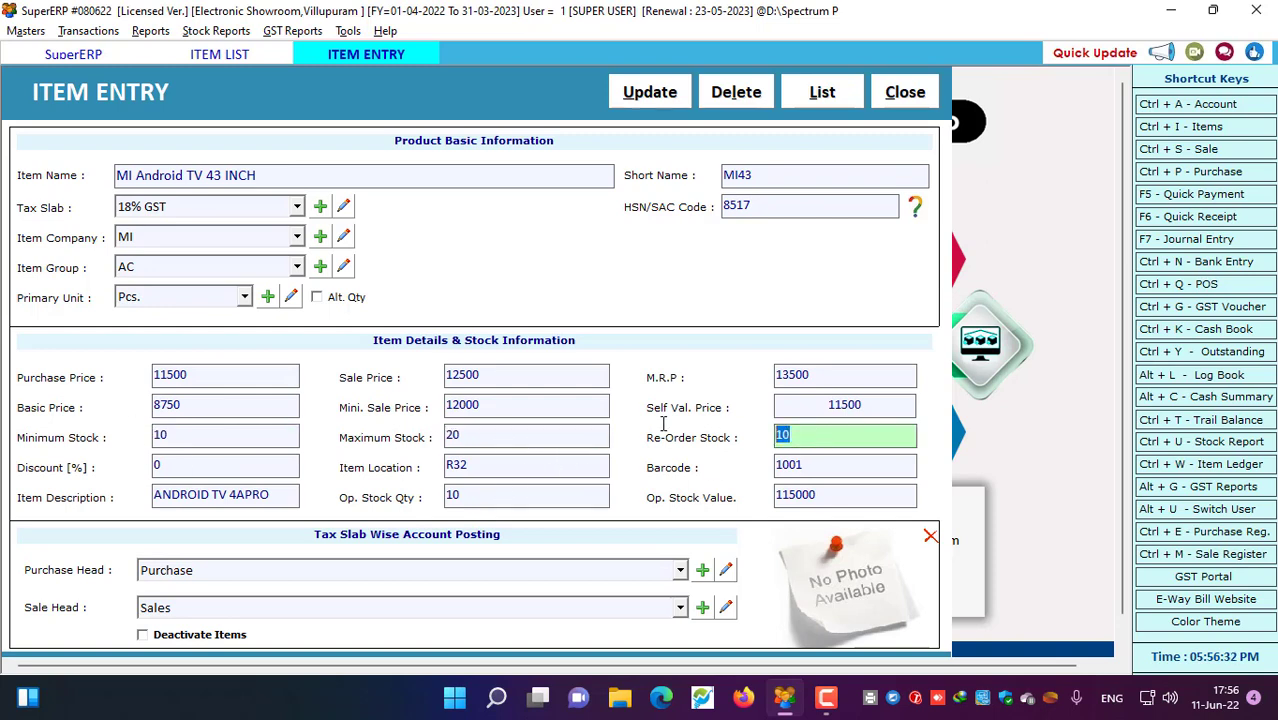
pyautogui.click(200, 437)
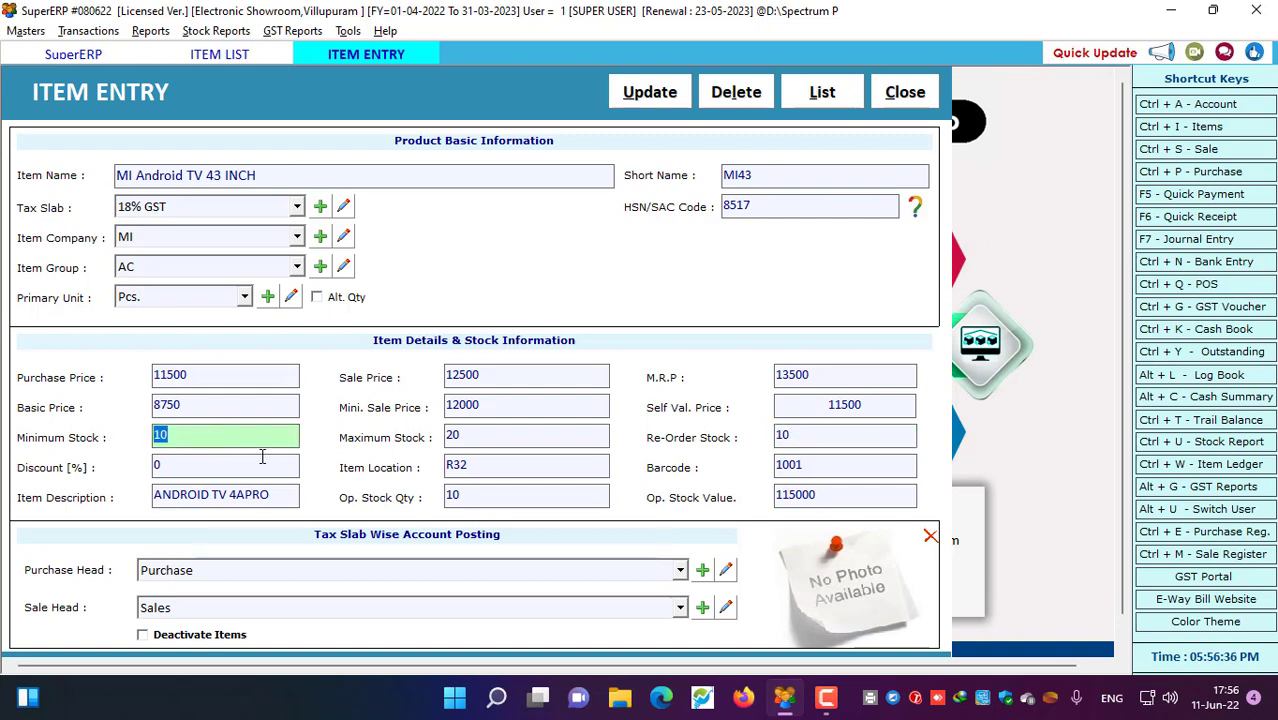
pyautogui.click(803, 437)
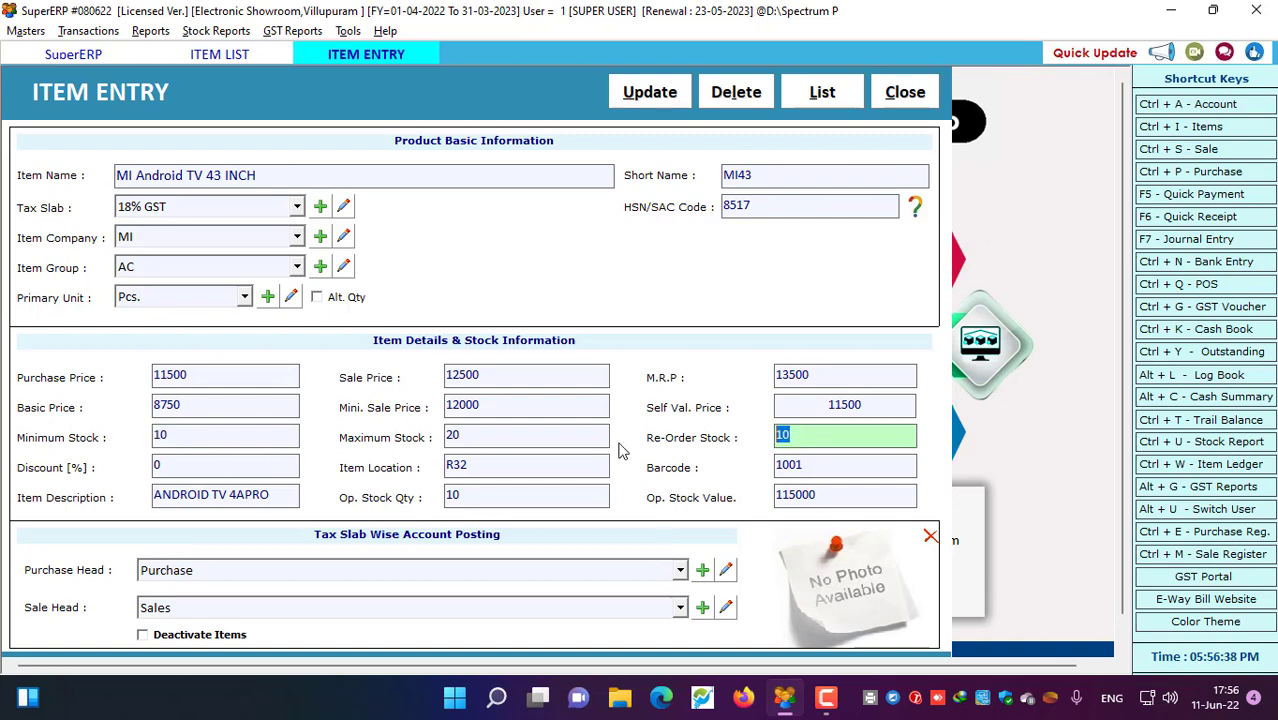
pyautogui.click(470, 440)
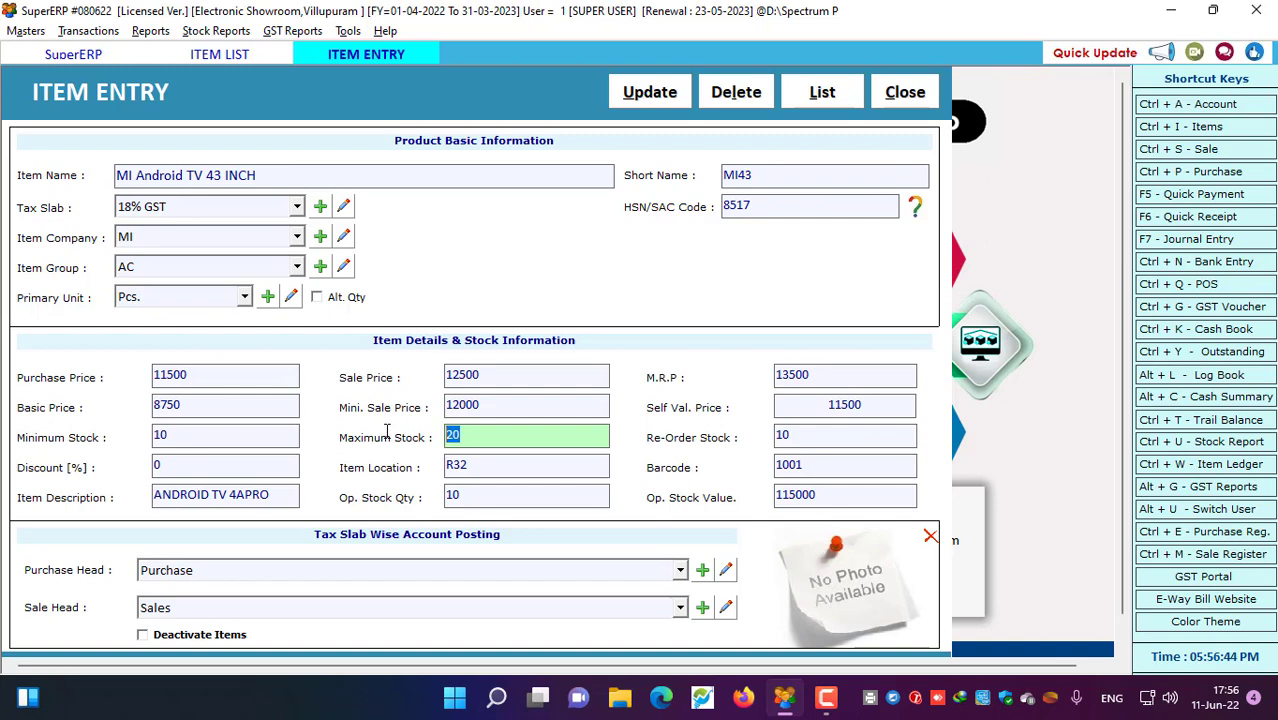
# Review the discount, location R32, barcode 1001 and description ANDROID TV 4APRO
pyautogui.click(181, 466)
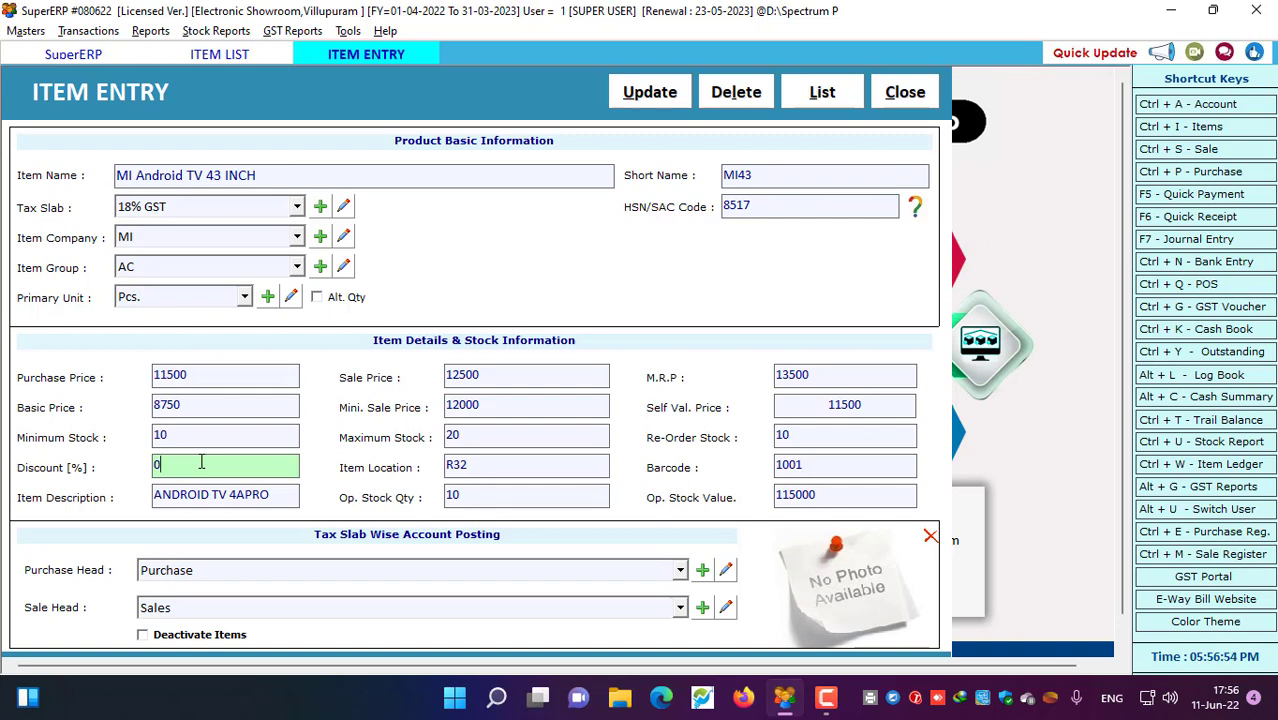
pyautogui.click(485, 464)
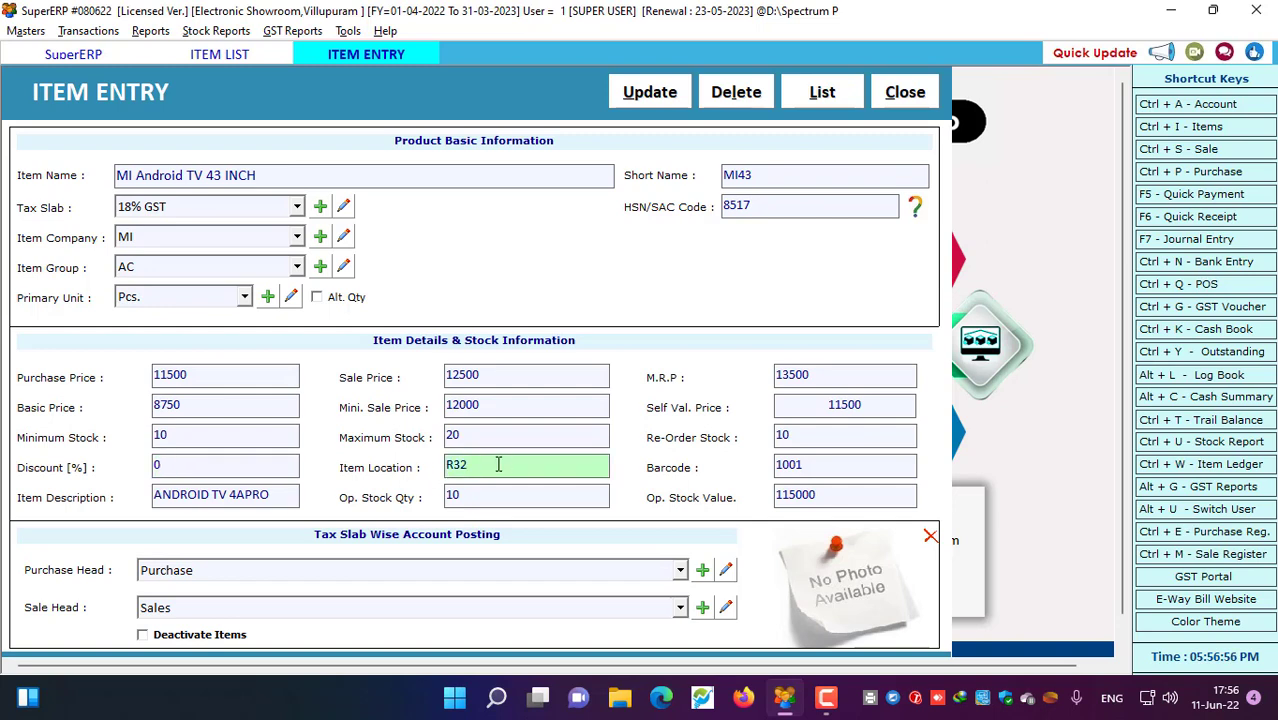
pyautogui.moveTo(498, 464); pyautogui.dragTo(425, 466)
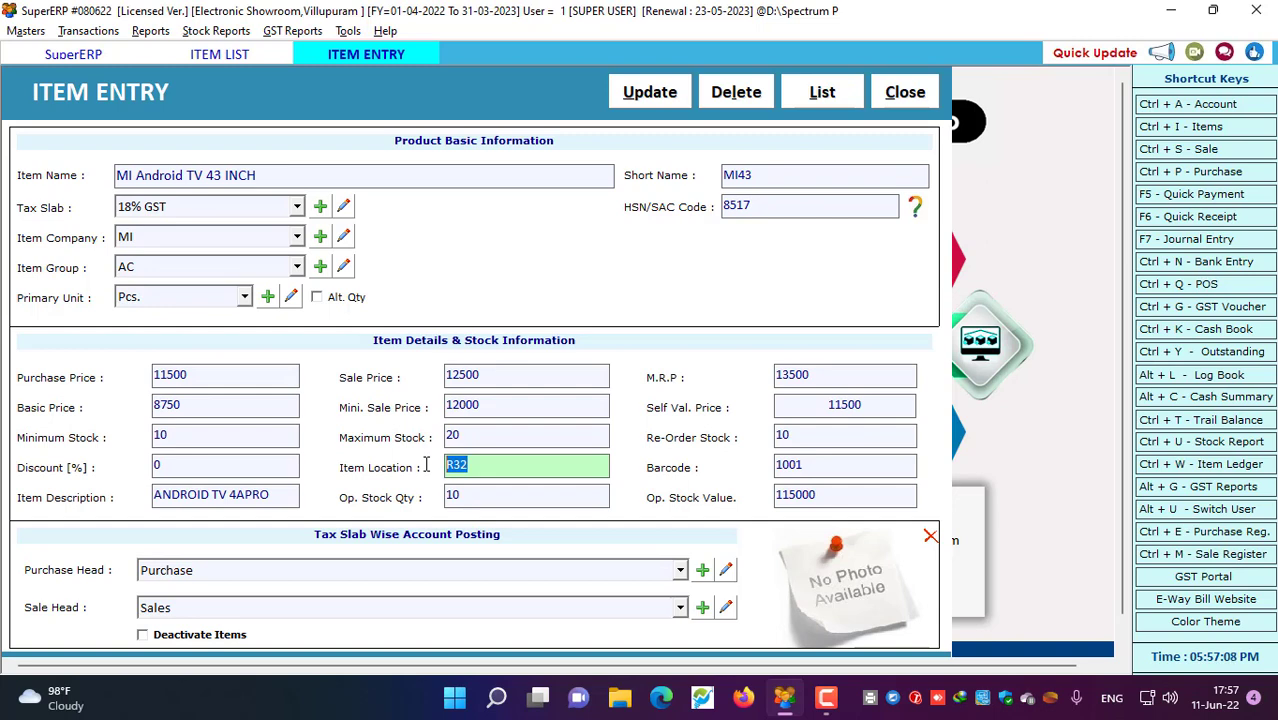
pyautogui.click(505, 460)
pyautogui.click(813, 466)
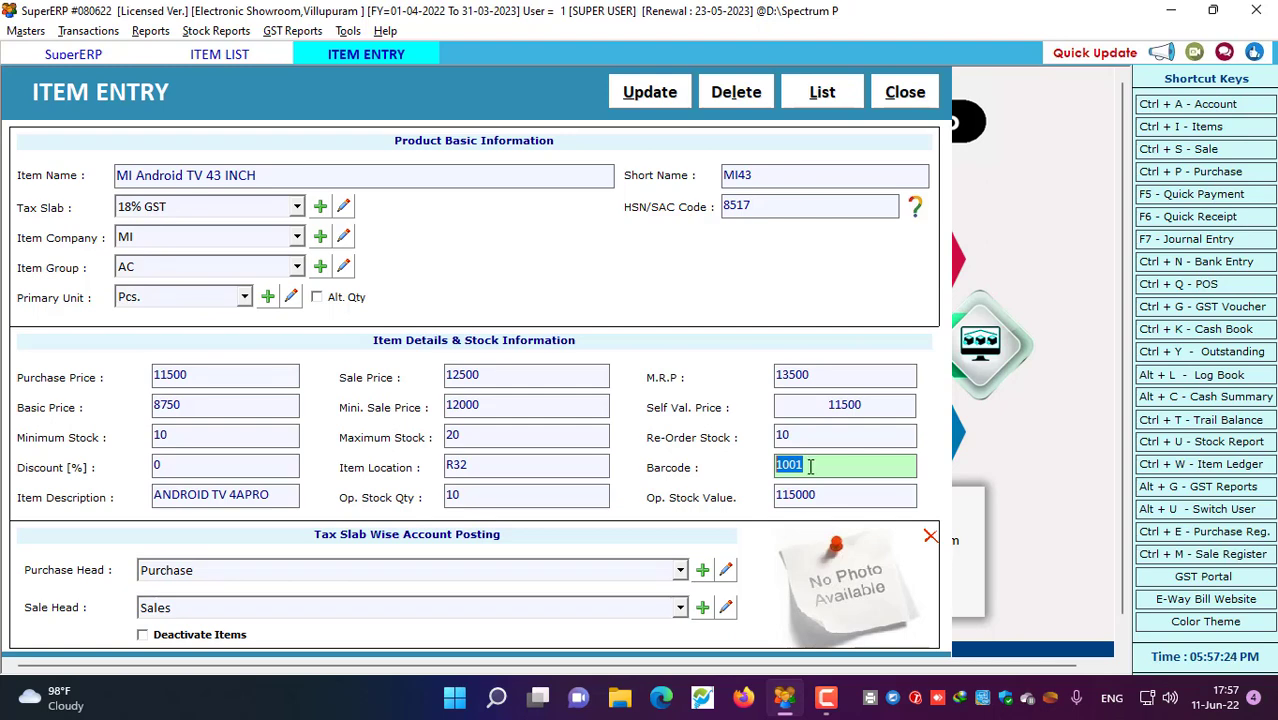
pyautogui.click(816, 463)
pyautogui.moveTo(840, 468); pyautogui.dragTo(759, 465)
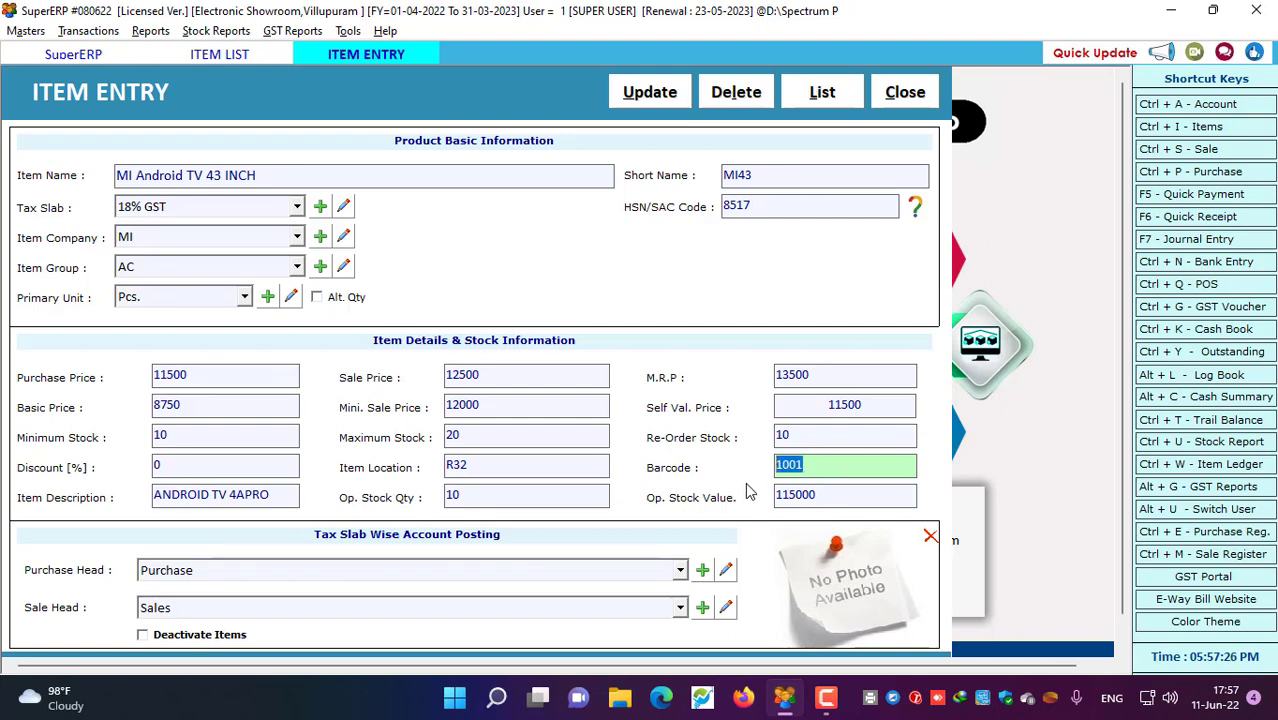
pyautogui.click(278, 496)
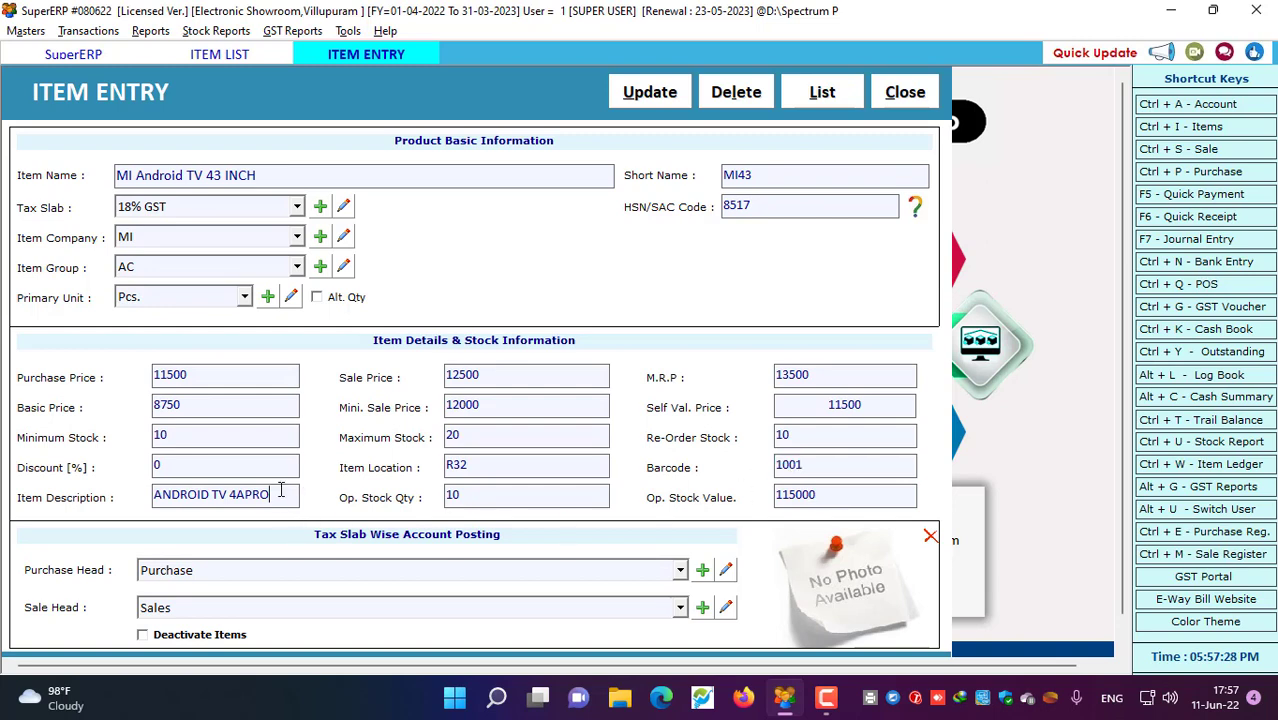
pyautogui.moveTo(282, 492); pyautogui.dragTo(80, 504)
# Change opening stock quantity from 10 to 5, giving value 57500.00, and update the item
pyautogui.moveTo(511, 494); pyautogui.dragTo(401, 511)
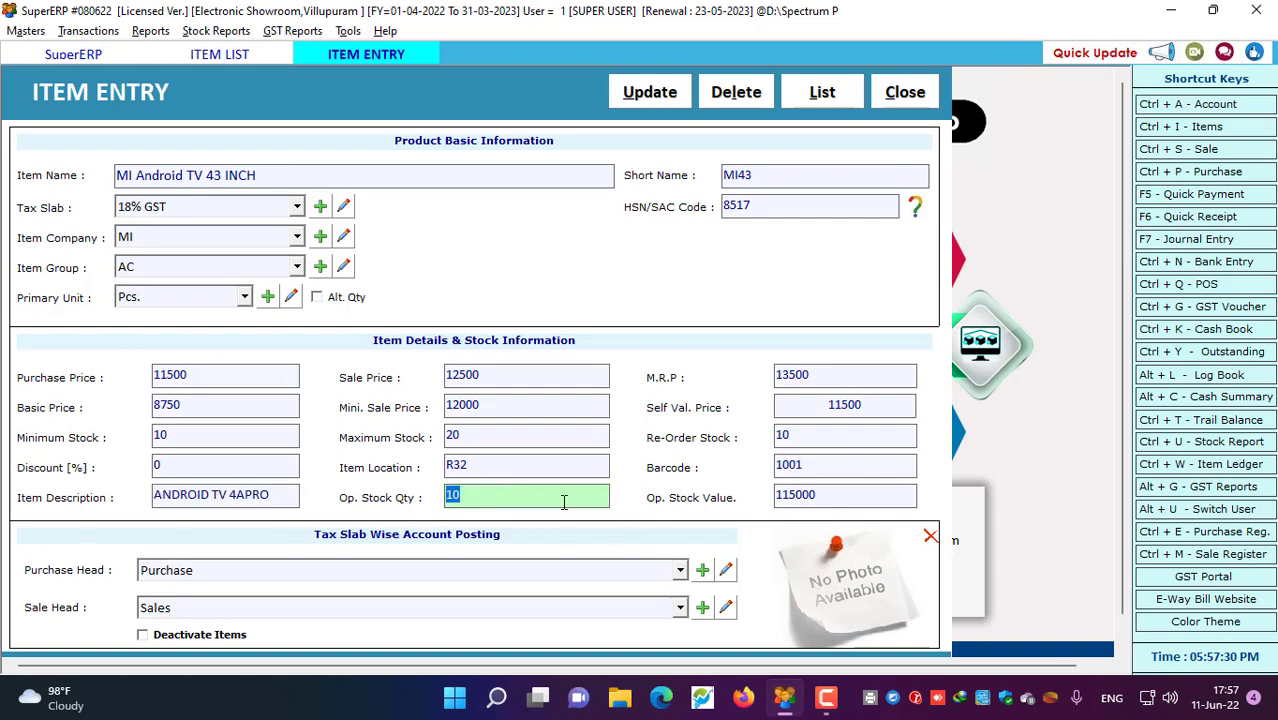
pyautogui.write('5')
pyautogui.press('Return')
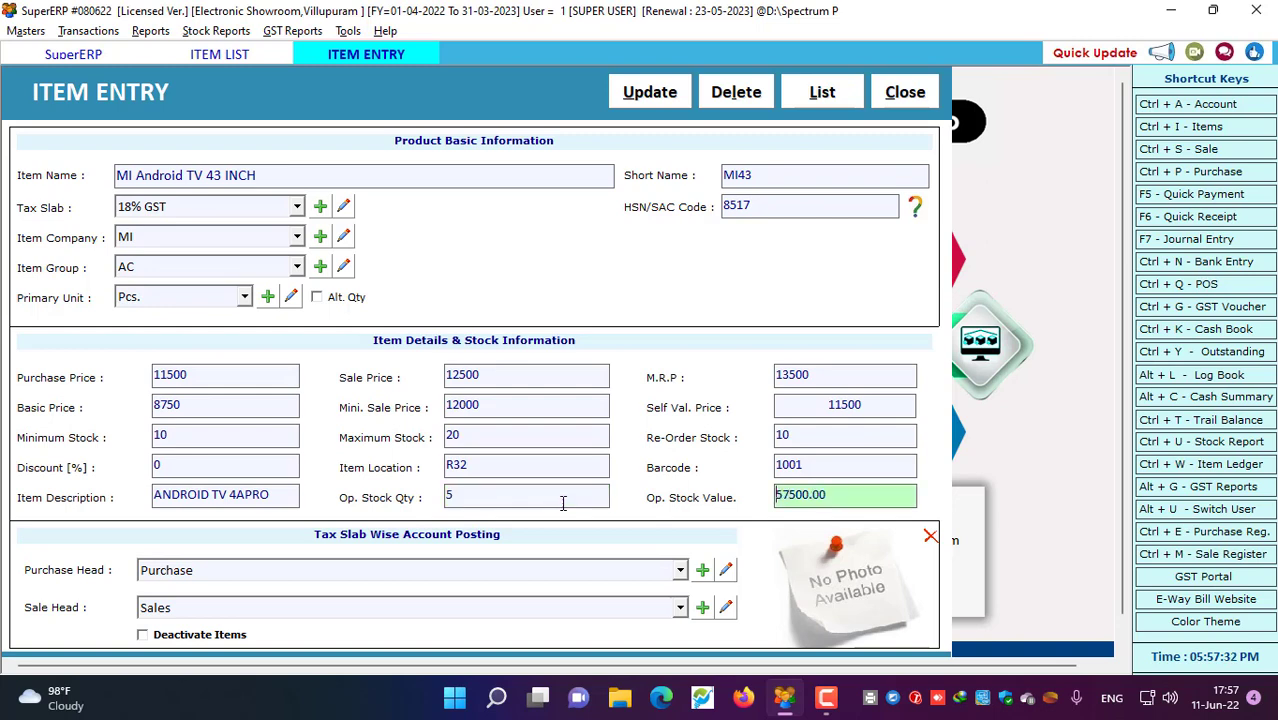
pyautogui.moveTo(851, 497); pyautogui.dragTo(739, 496)
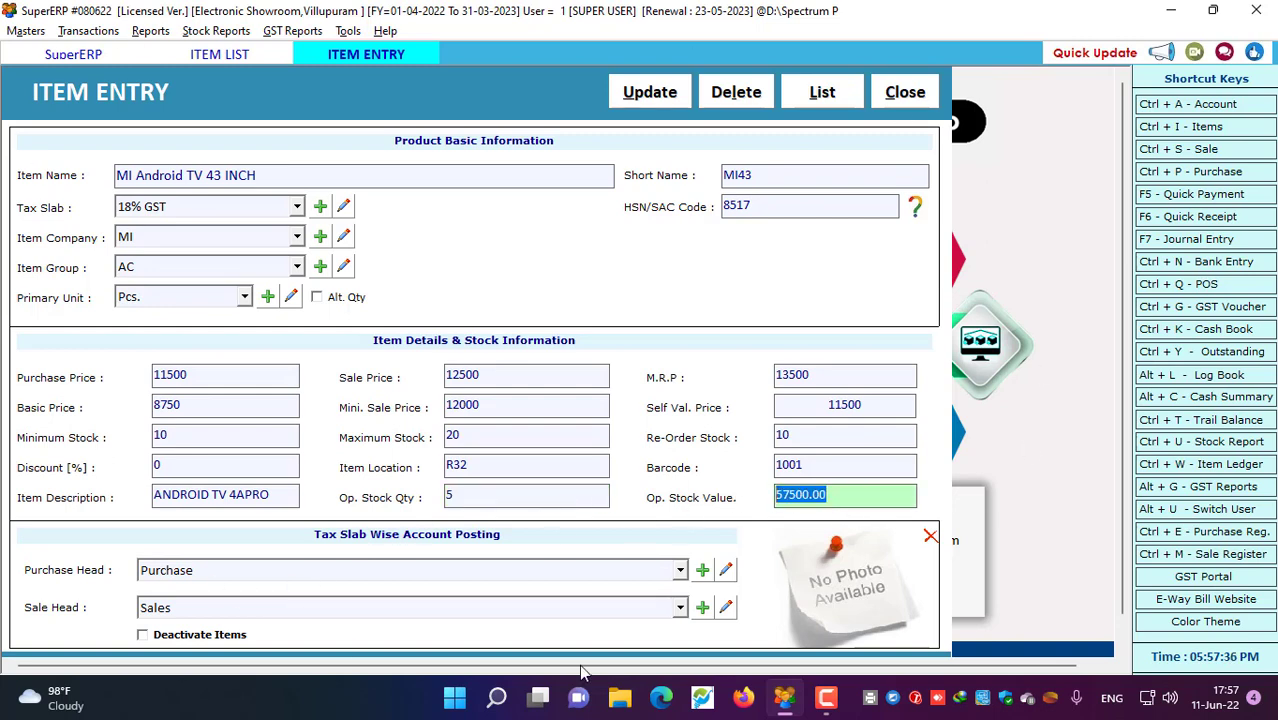
pyautogui.click(144, 638)
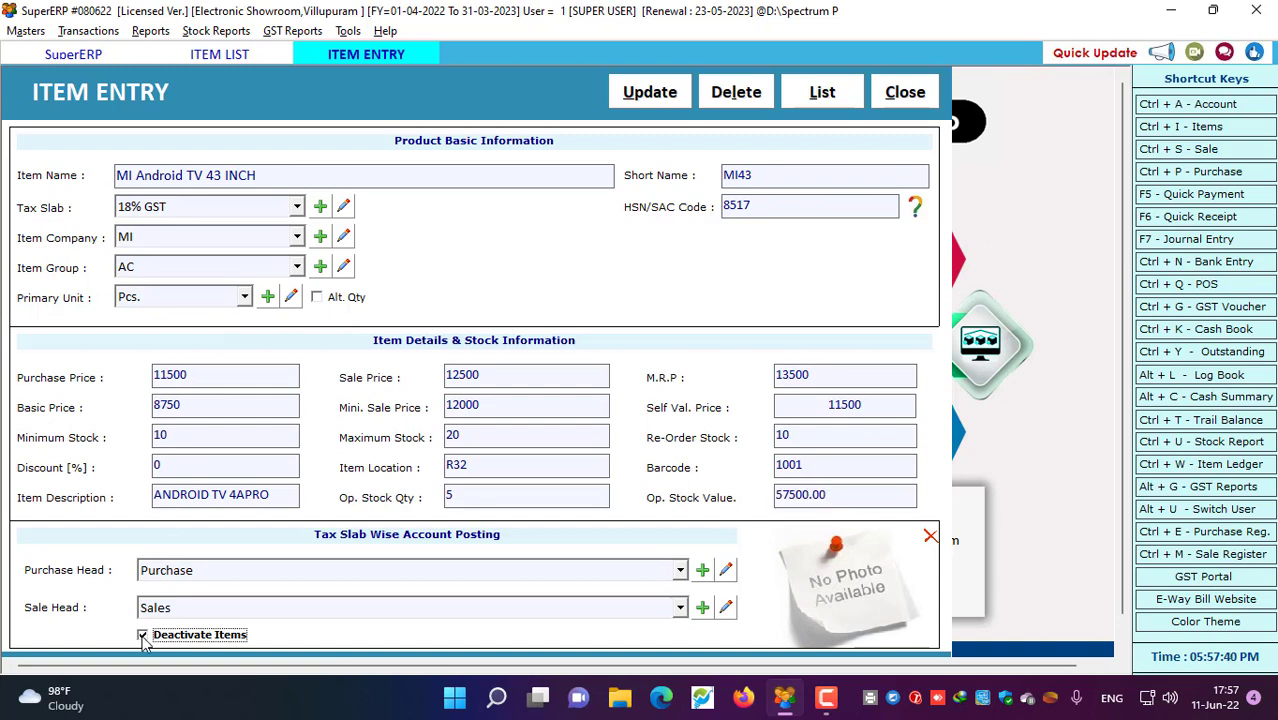
pyautogui.click(648, 92)
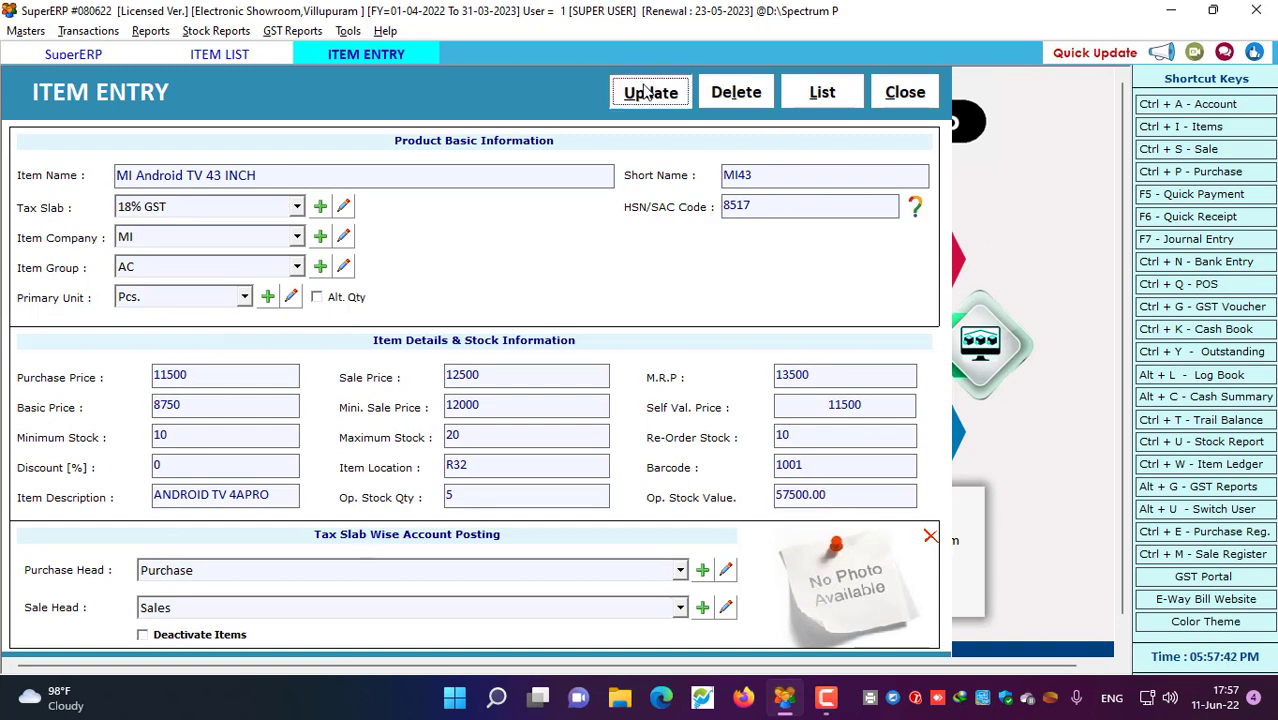
# Close the saved item form and export only the selected item to Excel
pyautogui.click(723, 407)
pyautogui.click(910, 93)
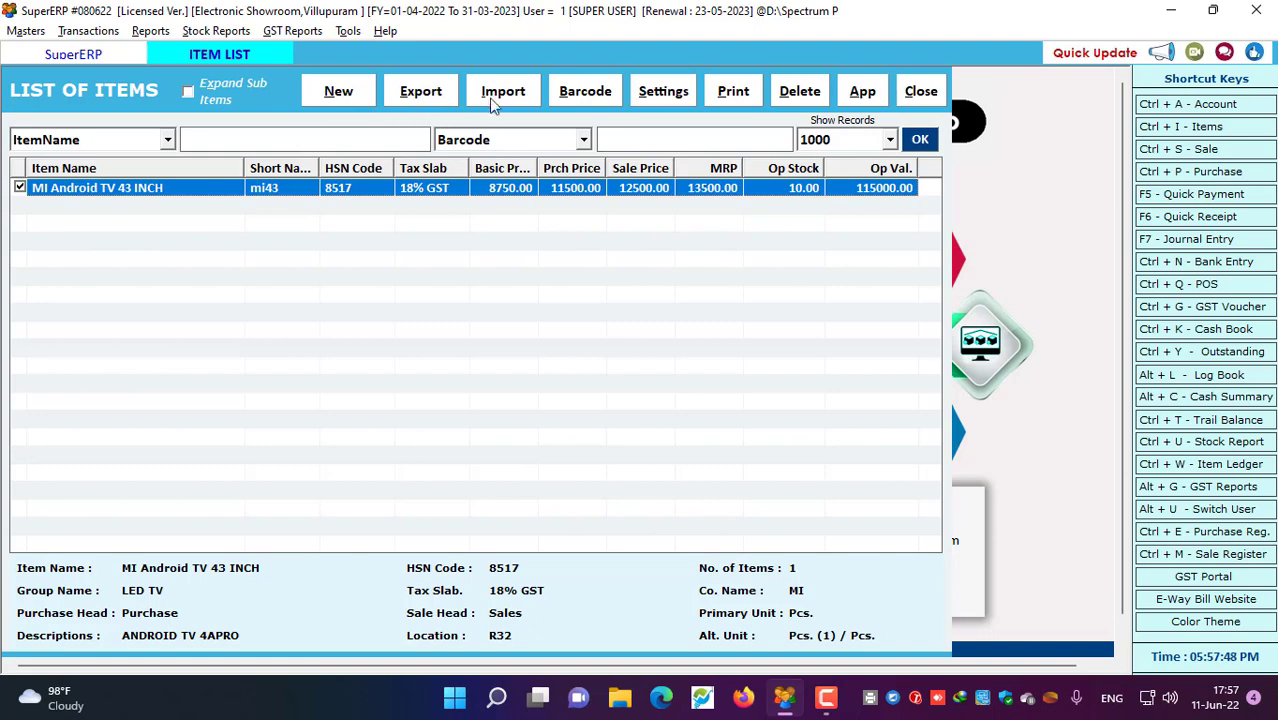
pyautogui.click(432, 92)
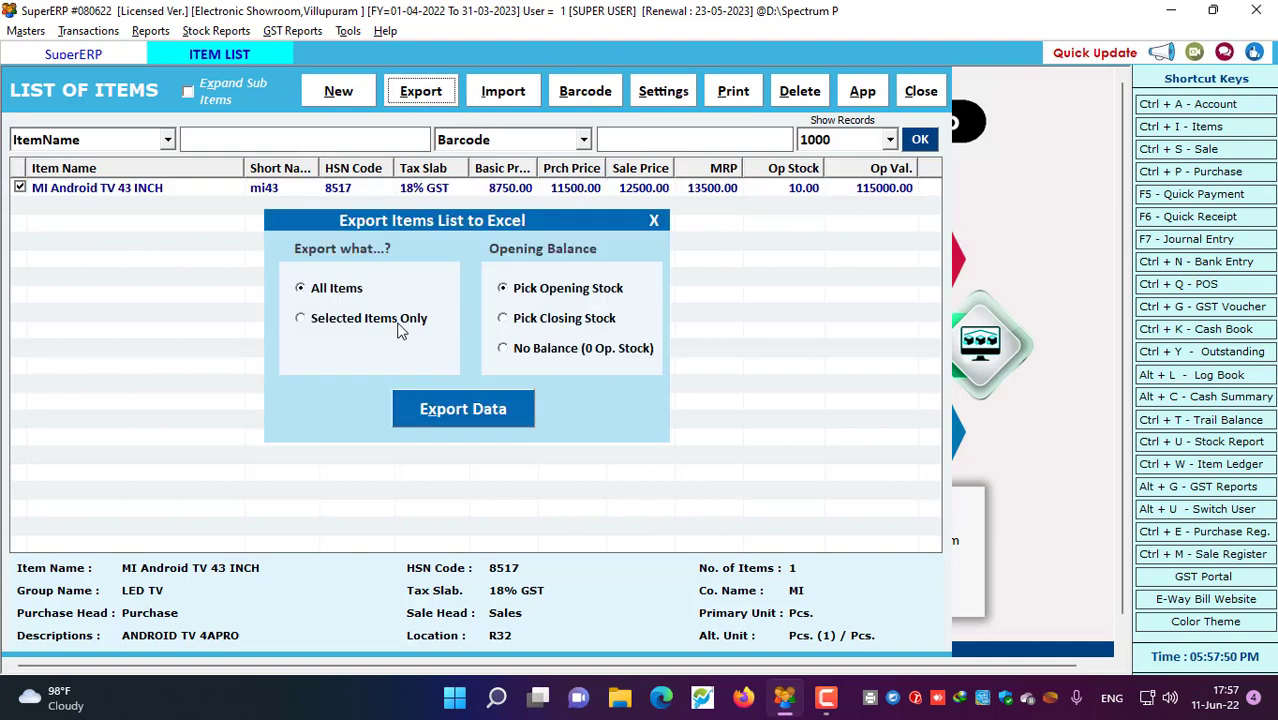
pyautogui.click(401, 324)
pyautogui.click(475, 414)
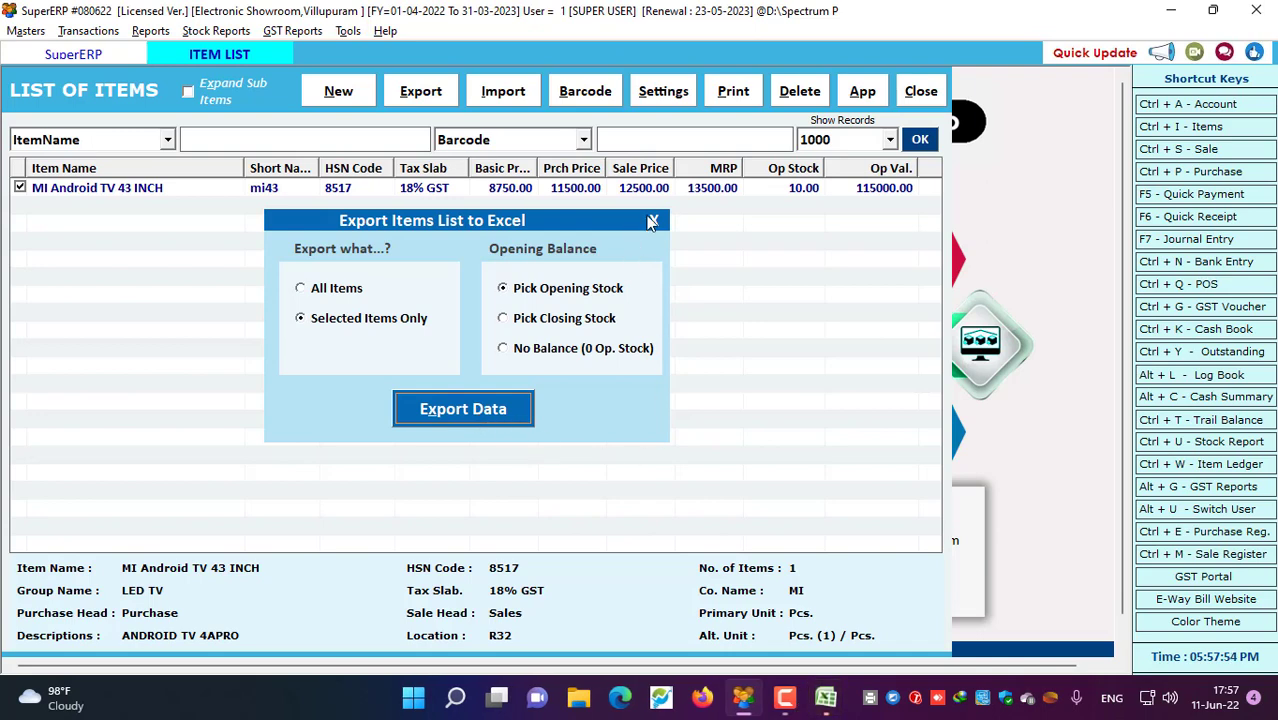
# Close the export options and discard the Excel workbook without saving
pyautogui.click(654, 220)
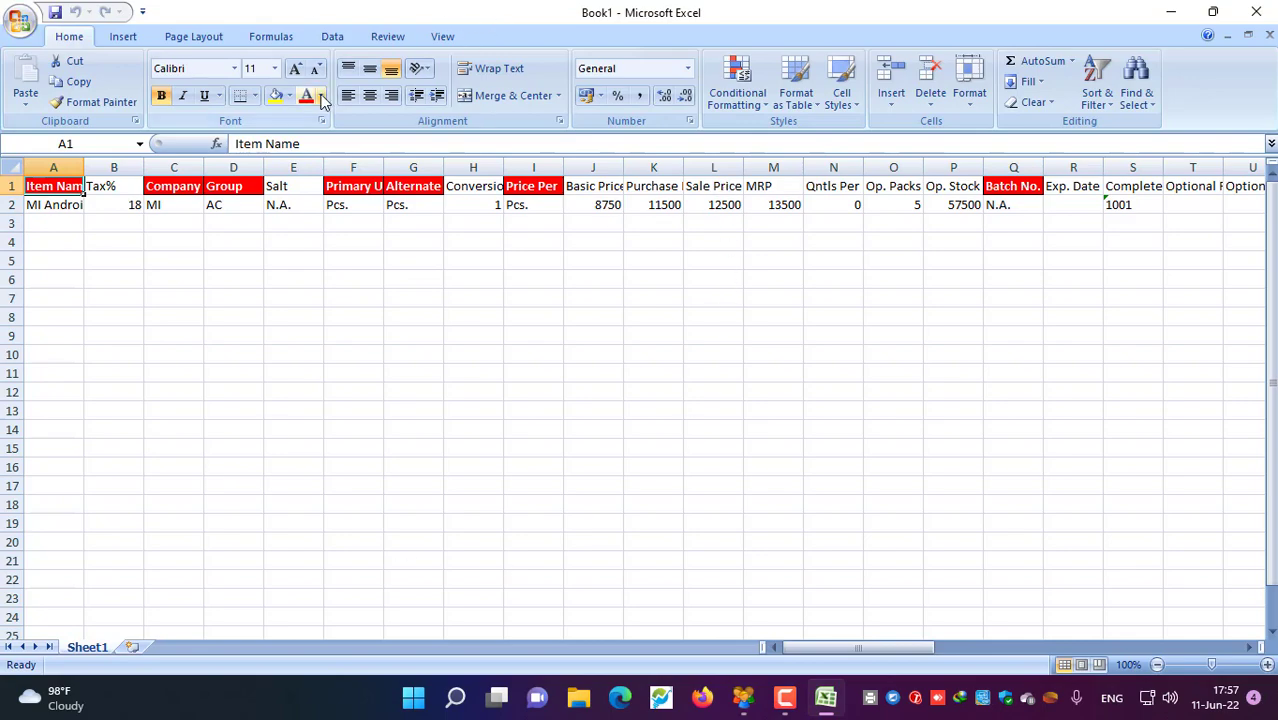
pyautogui.click(1256, 12)
pyautogui.click(648, 396)
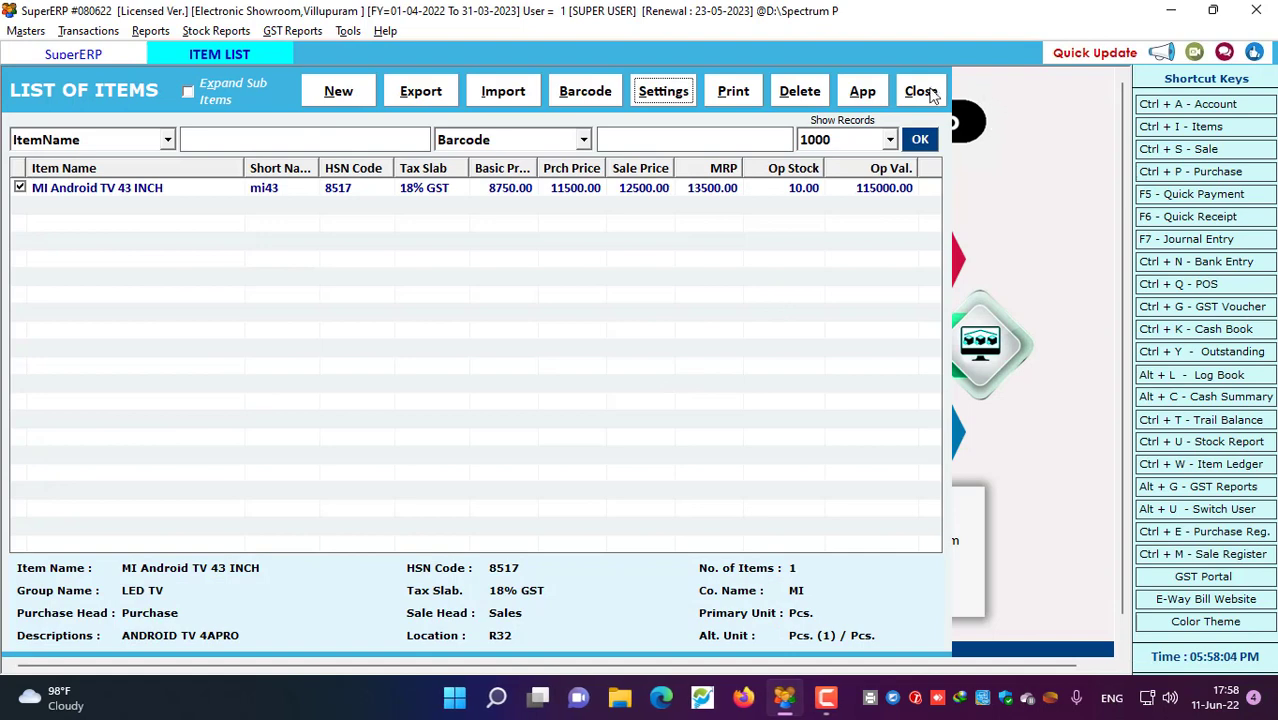
# Enable serial-number tracking in item settings, including serial numbers on free quantity
pyautogui.click(664, 91)
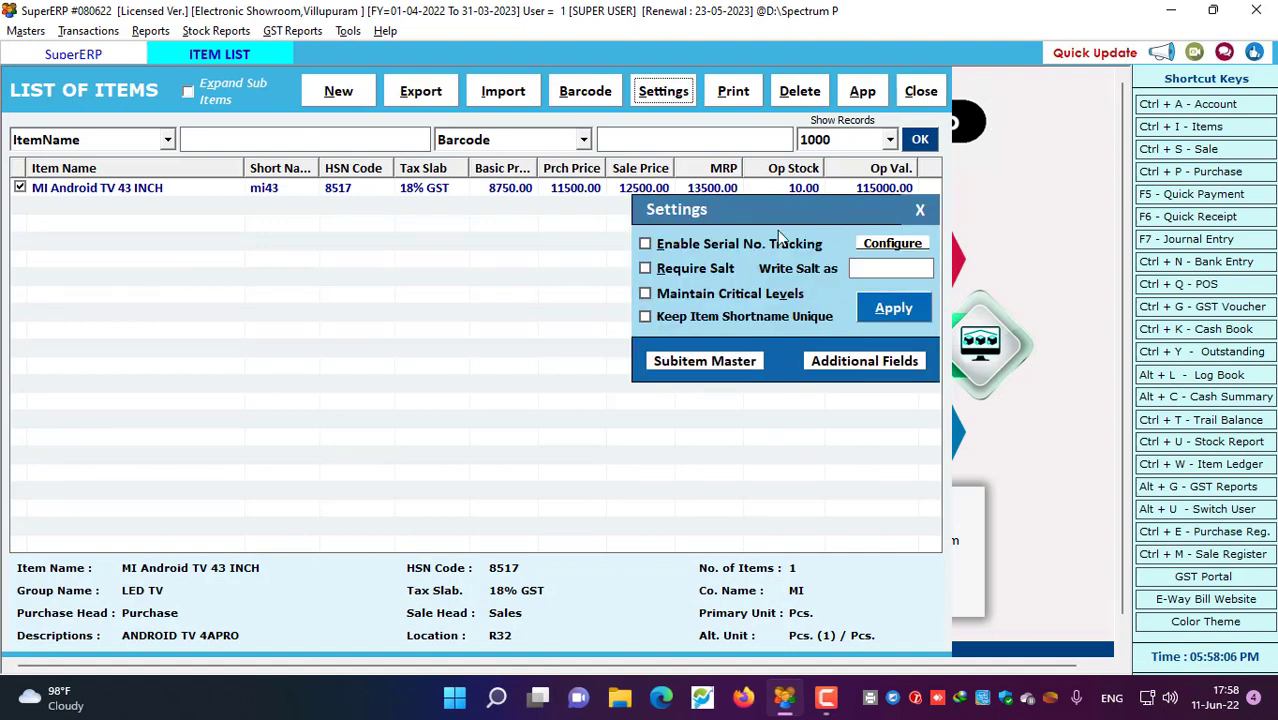
pyautogui.click(711, 250)
pyautogui.click(885, 250)
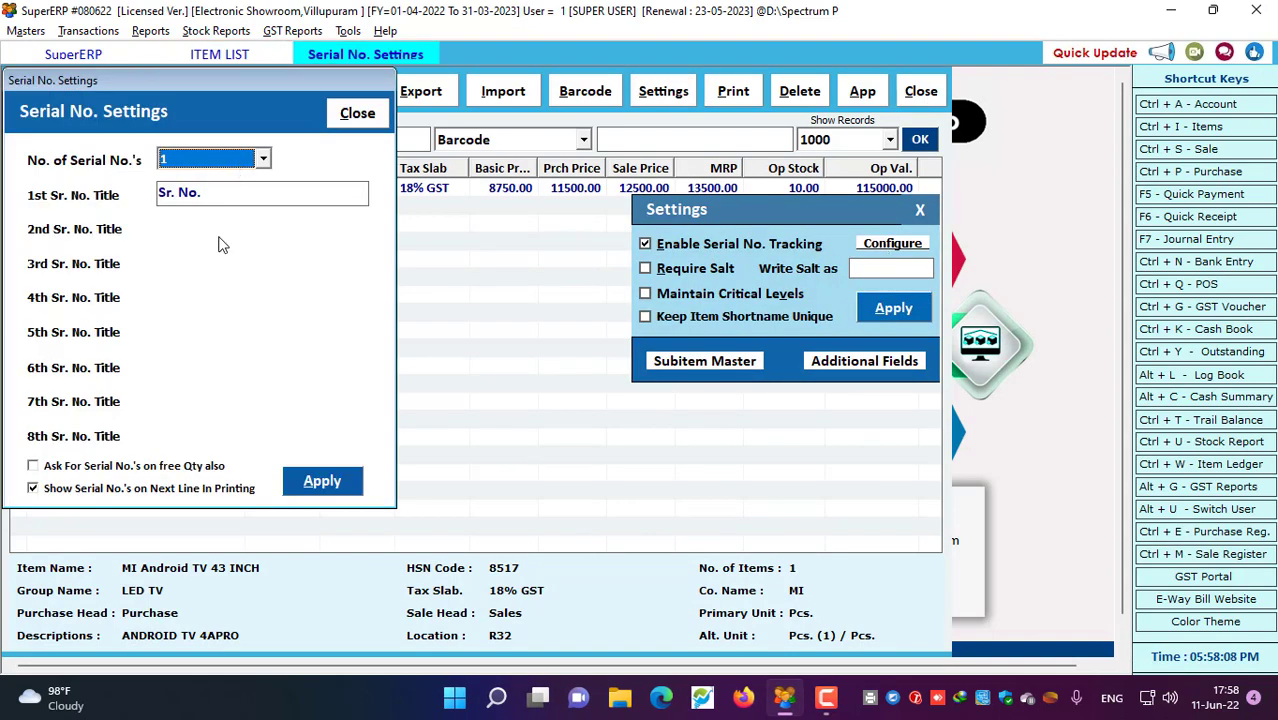
pyautogui.click(60, 466)
pyautogui.click(322, 481)
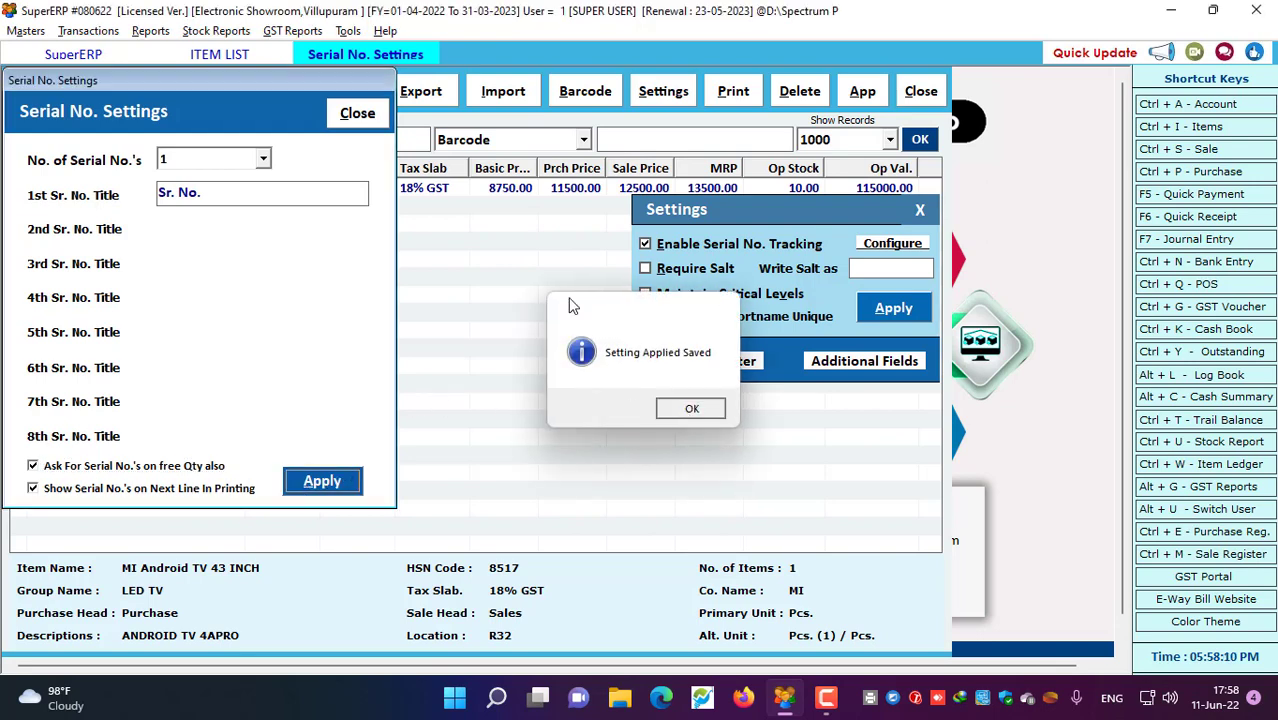
pyautogui.press('Return')
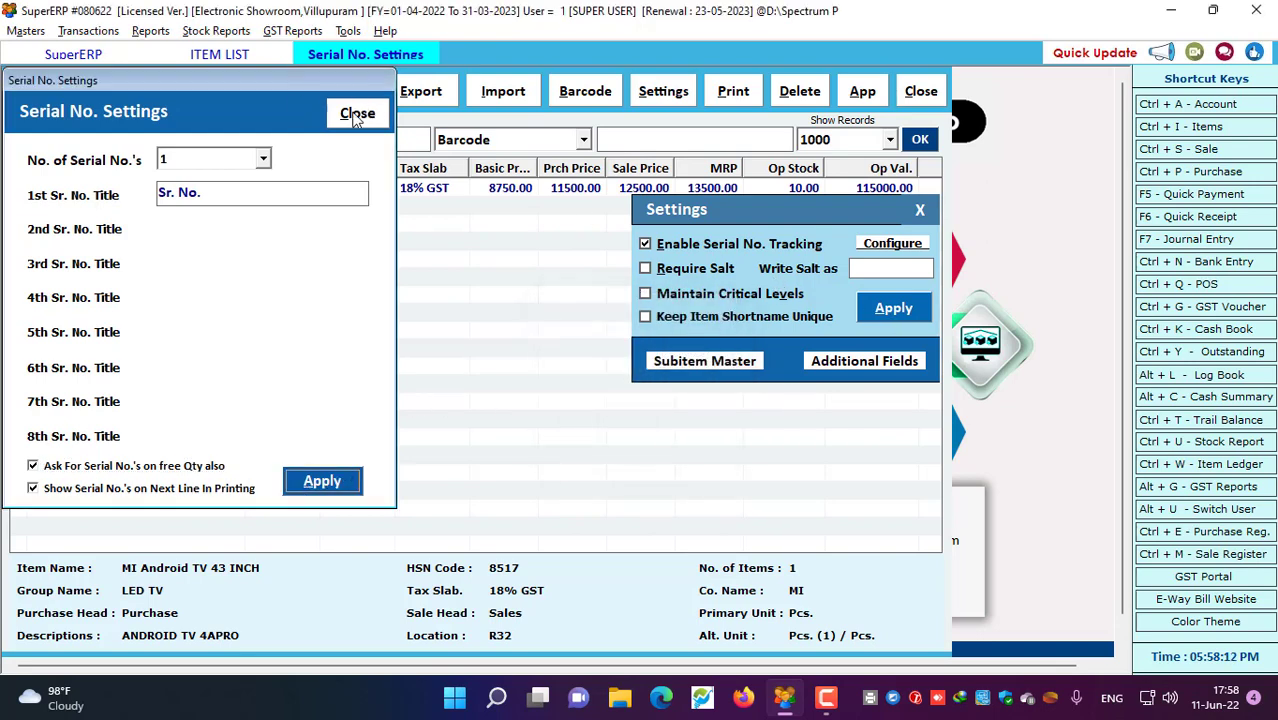
# Apply the serial-number tracking settings and select the MI Android TV 43 INCH item
pyautogui.click(355, 115)
pyautogui.click(889, 311)
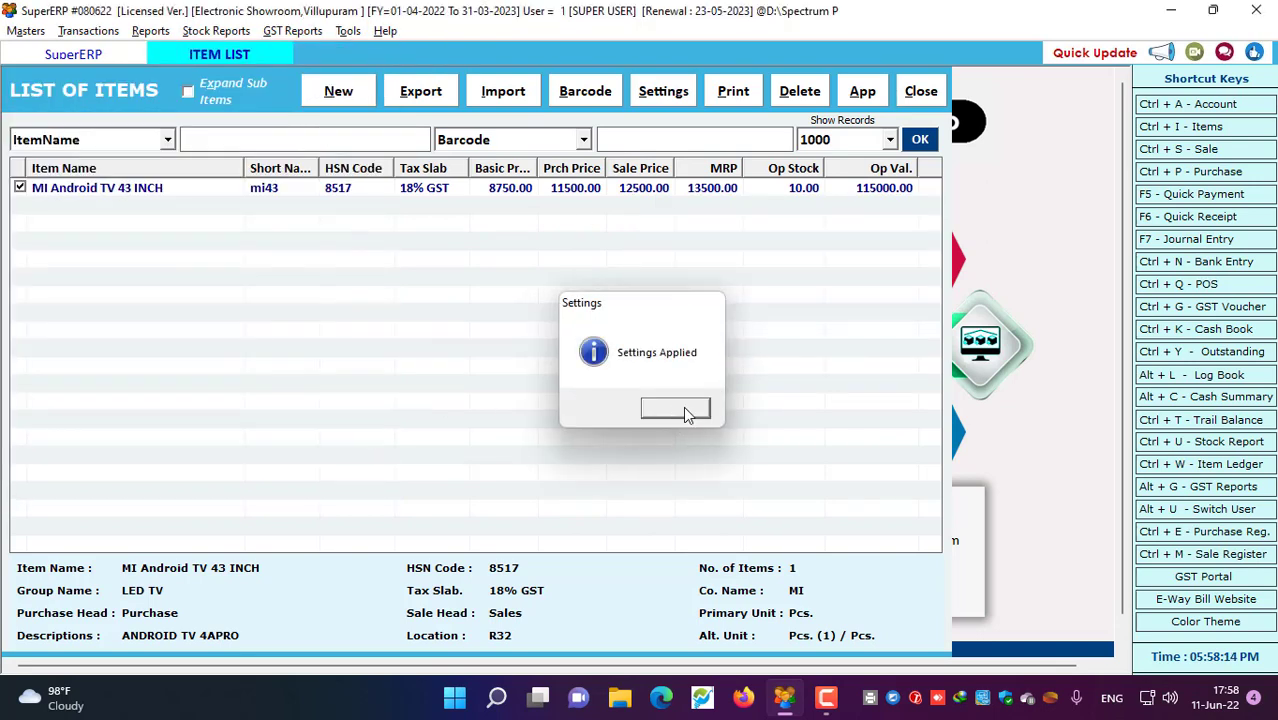
pyautogui.click(685, 413)
pyautogui.click(349, 195)
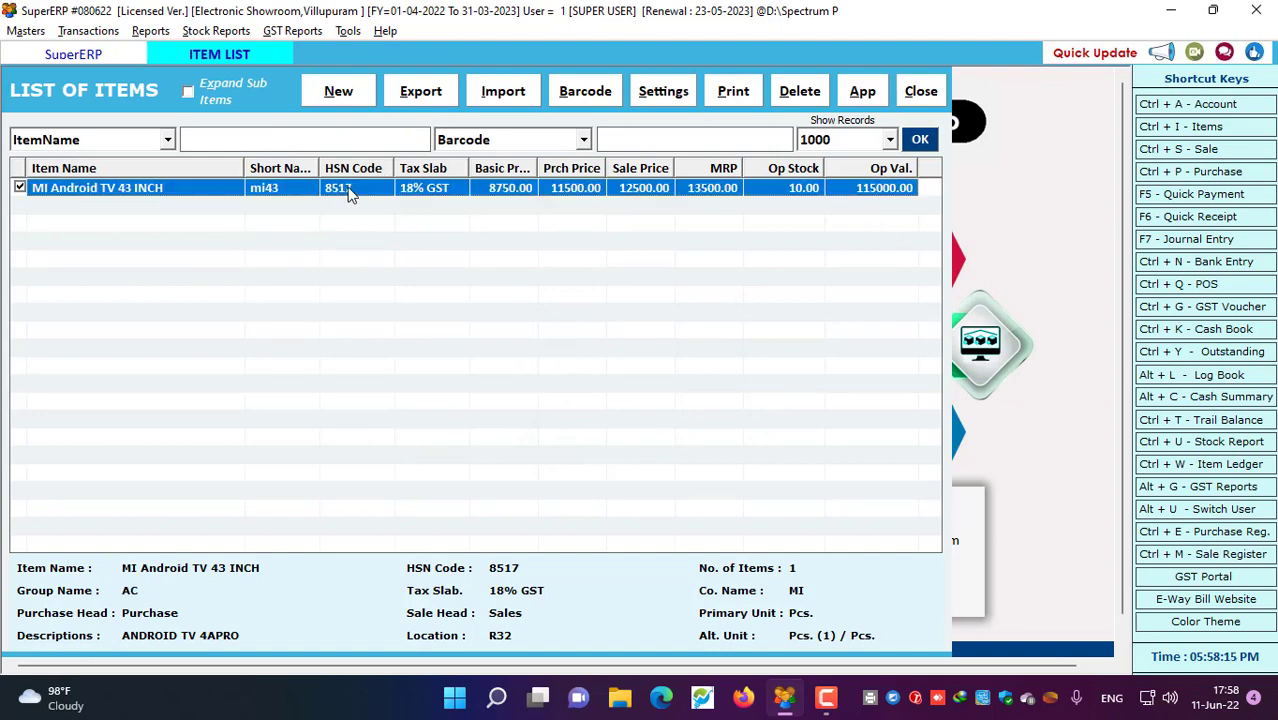
# Require serial-number tracking on MI Android TV 43 INCH, update it, and close the item windows
pyautogui.doubleClick(349, 195)
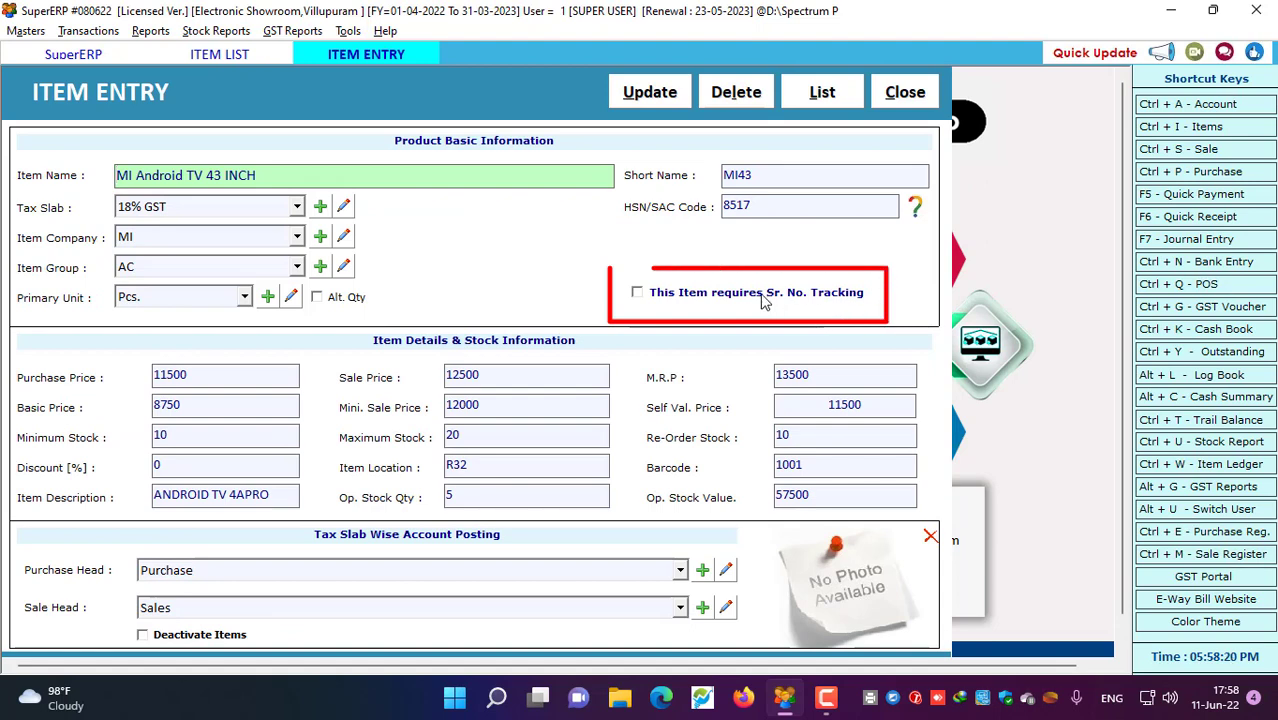
pyautogui.click(708, 296)
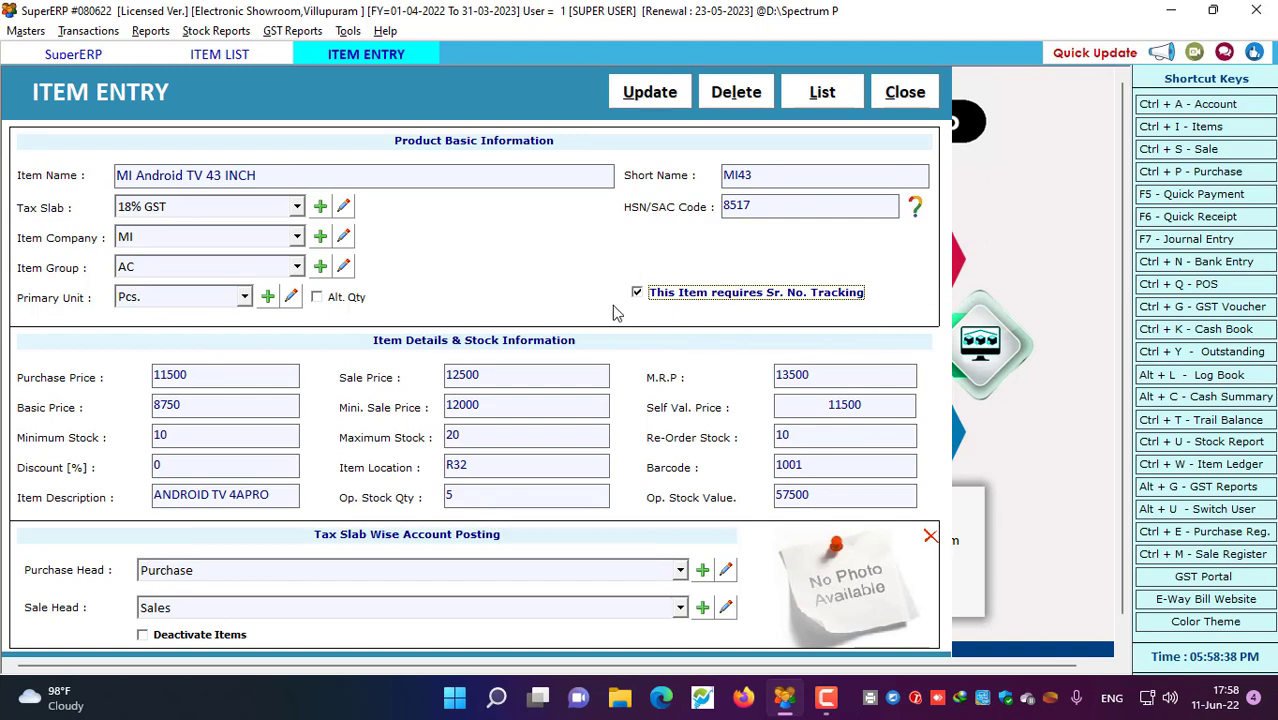
pyautogui.click(652, 93)
pyautogui.click(716, 406)
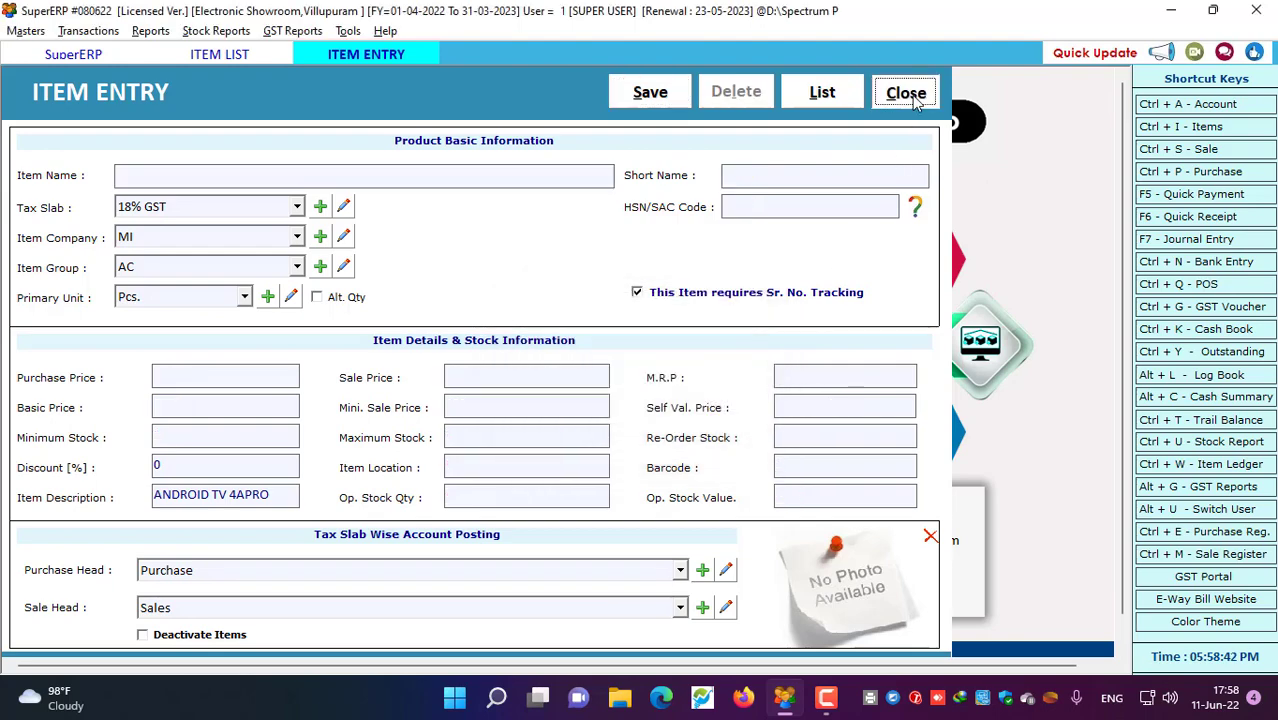
pyautogui.click(910, 93)
pyautogui.click(912, 94)
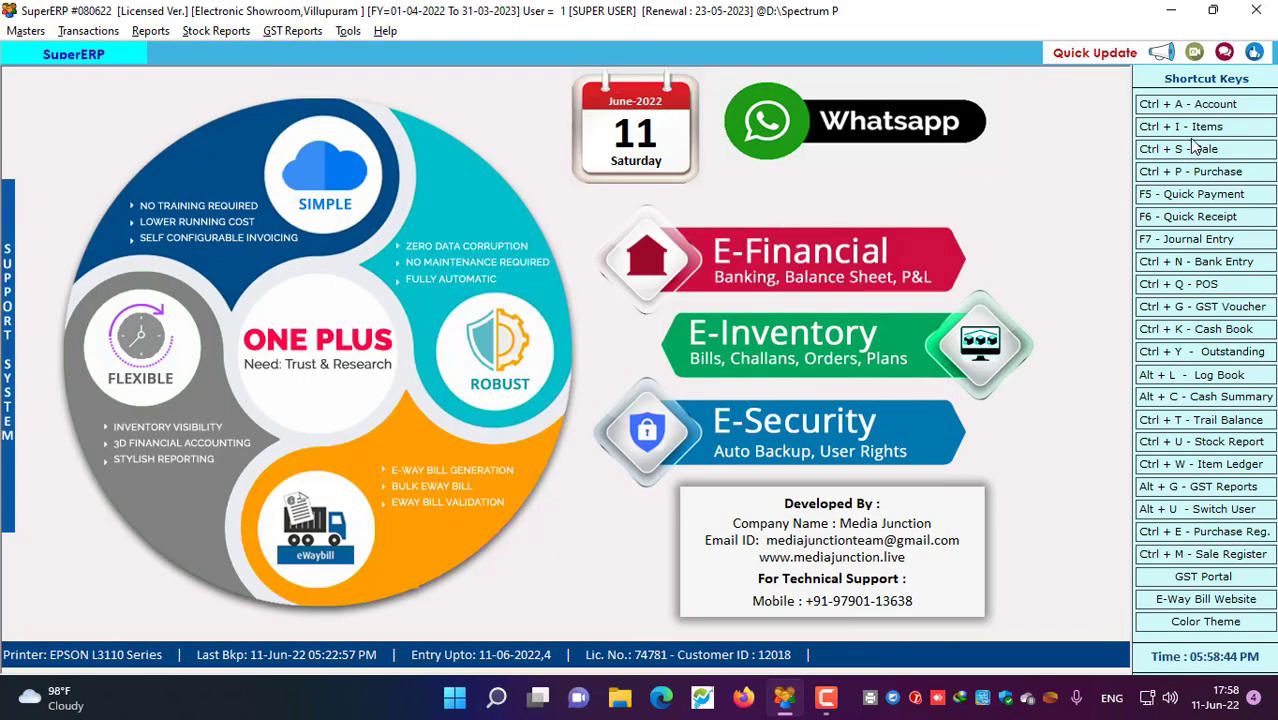
# Open the Address Book via Masters > Account > List Of Account
pyautogui.click(1201, 106)
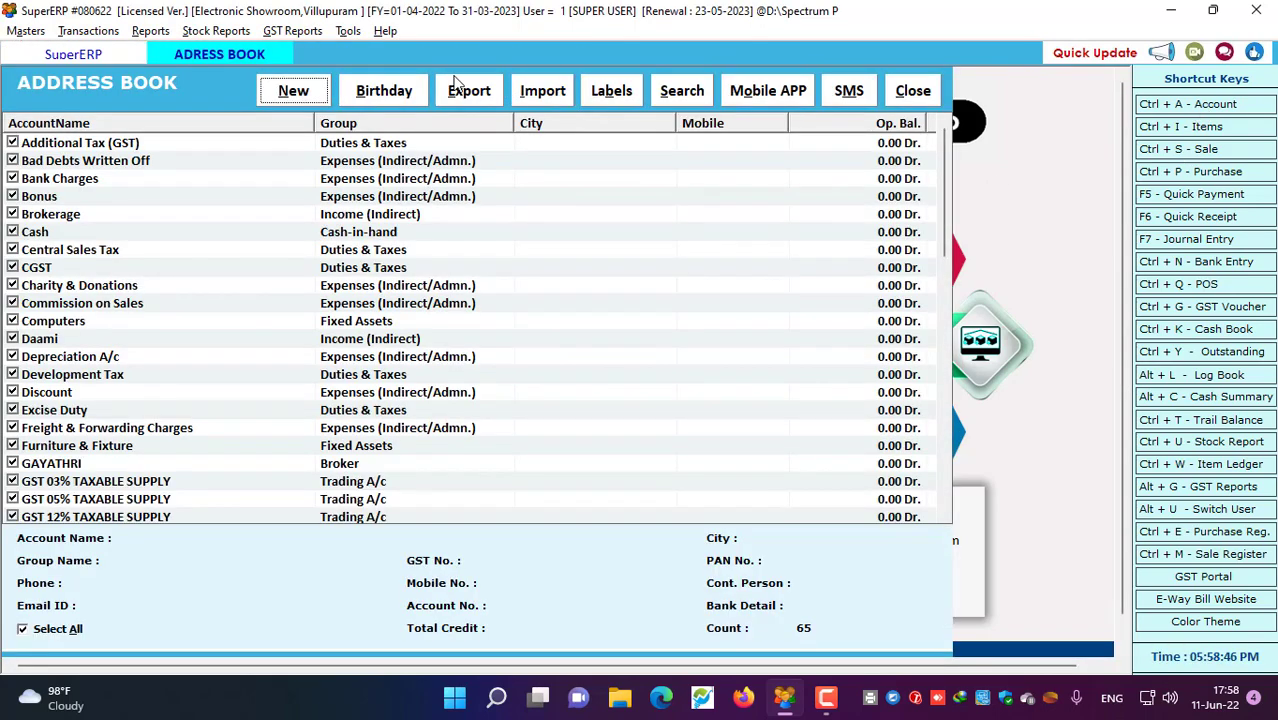
pyautogui.click(938, 95)
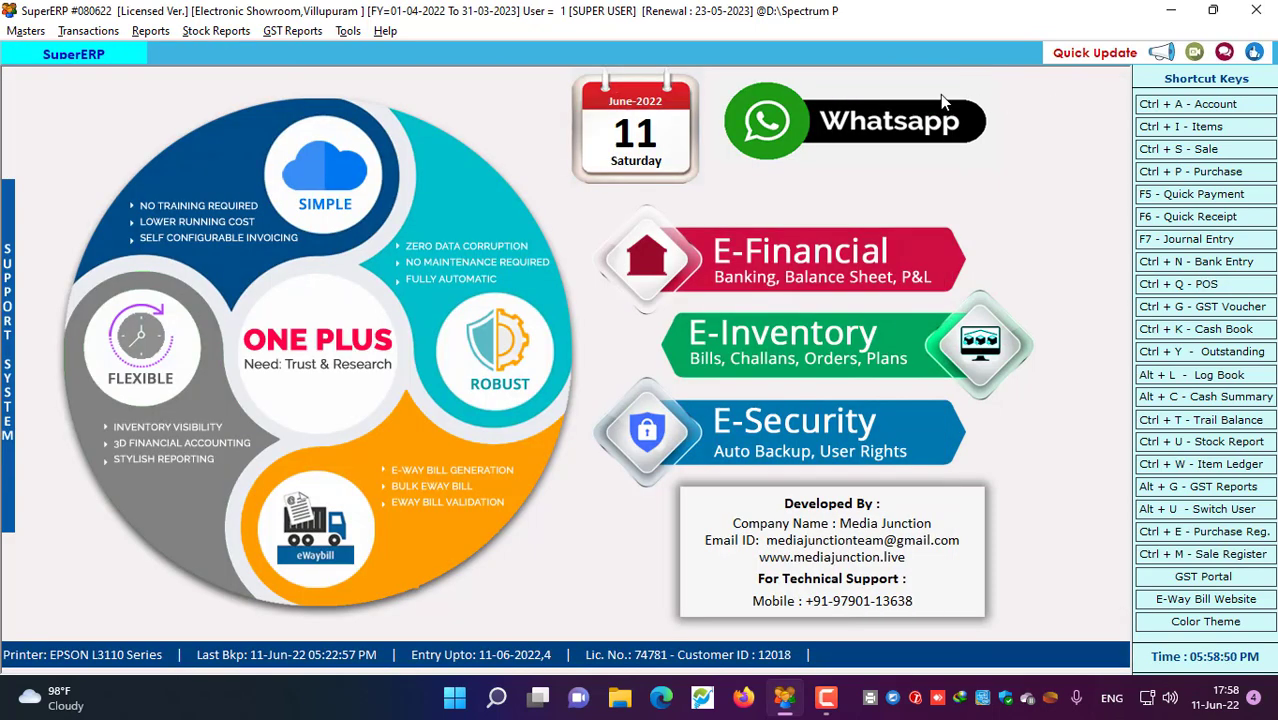
pyautogui.hotkey('ctrl', 'a')
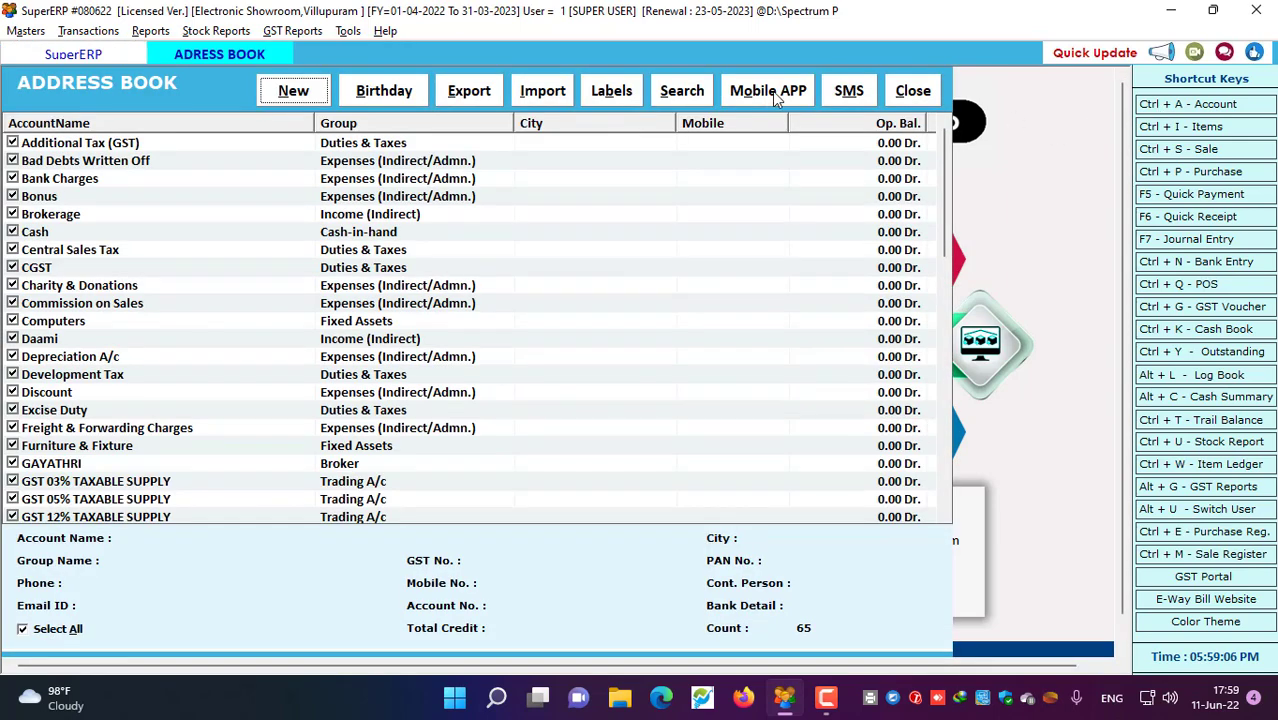
pyautogui.click(912, 91)
pyautogui.click(26, 31)
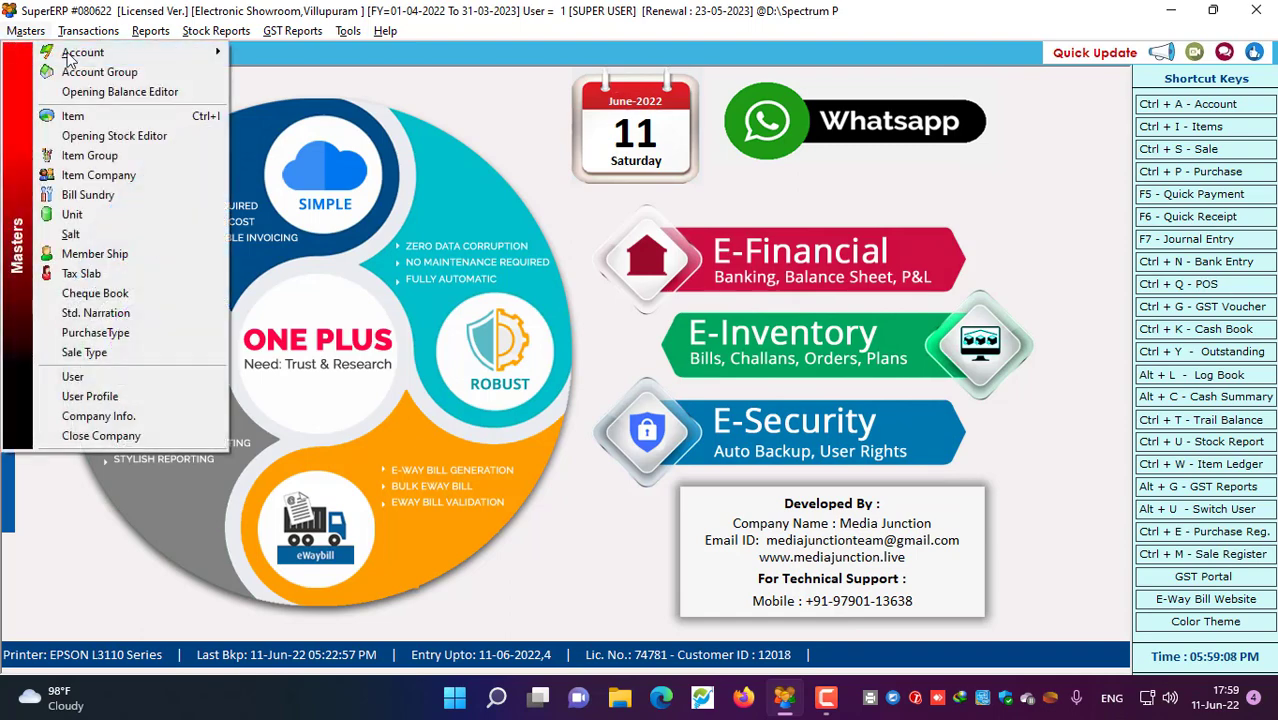
pyautogui.moveTo(70, 55)
pyautogui.click(300, 52)
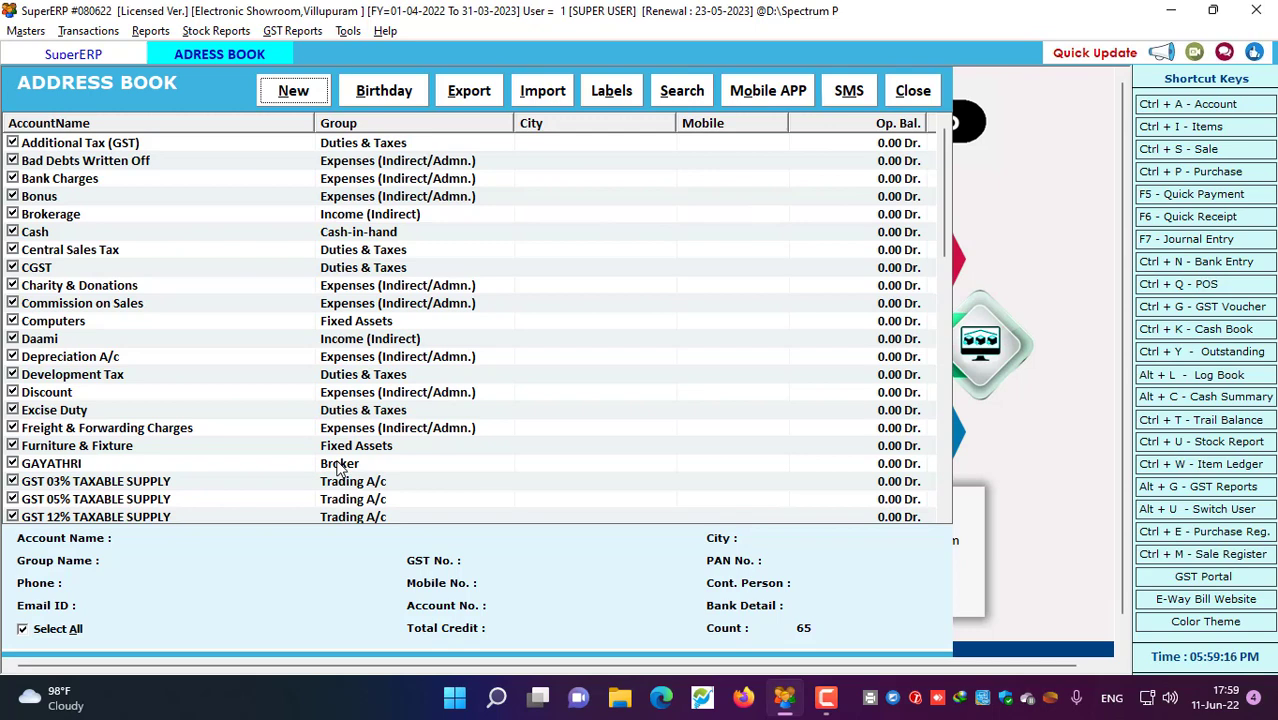
# Create a new account, enter its name, and place it in the Broker group
pyautogui.click(297, 92)
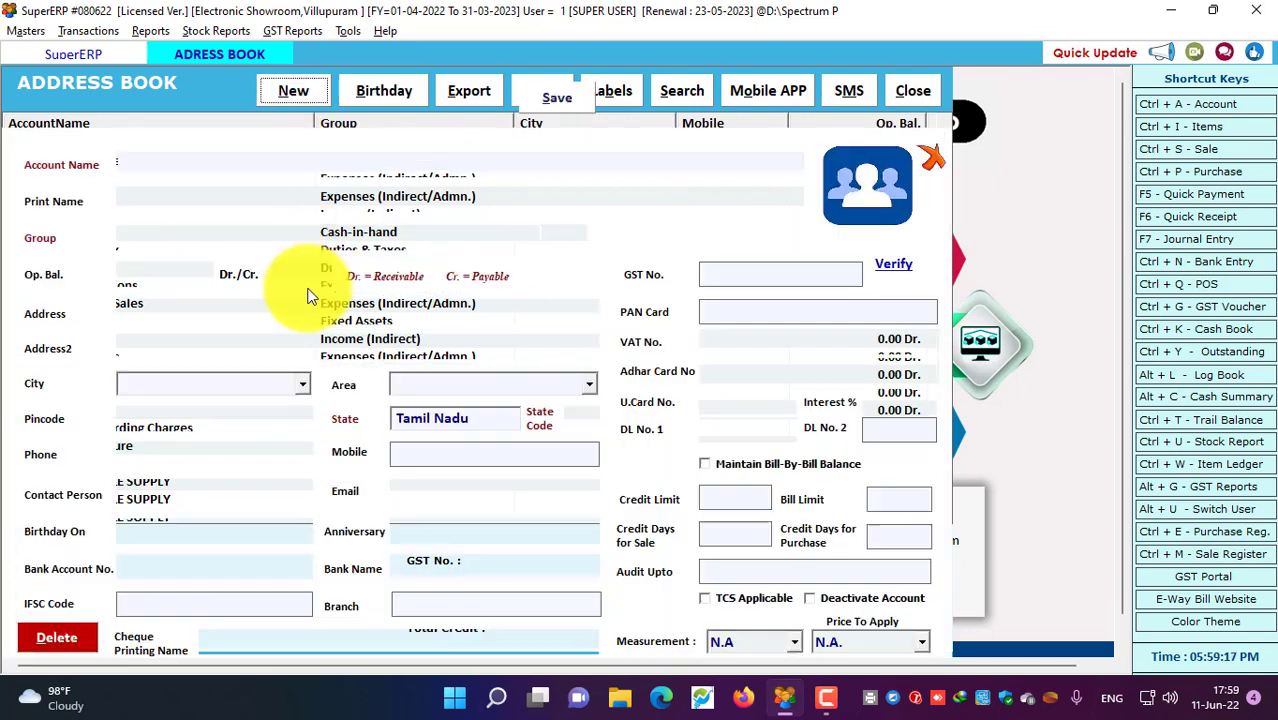
pyautogui.write('R')
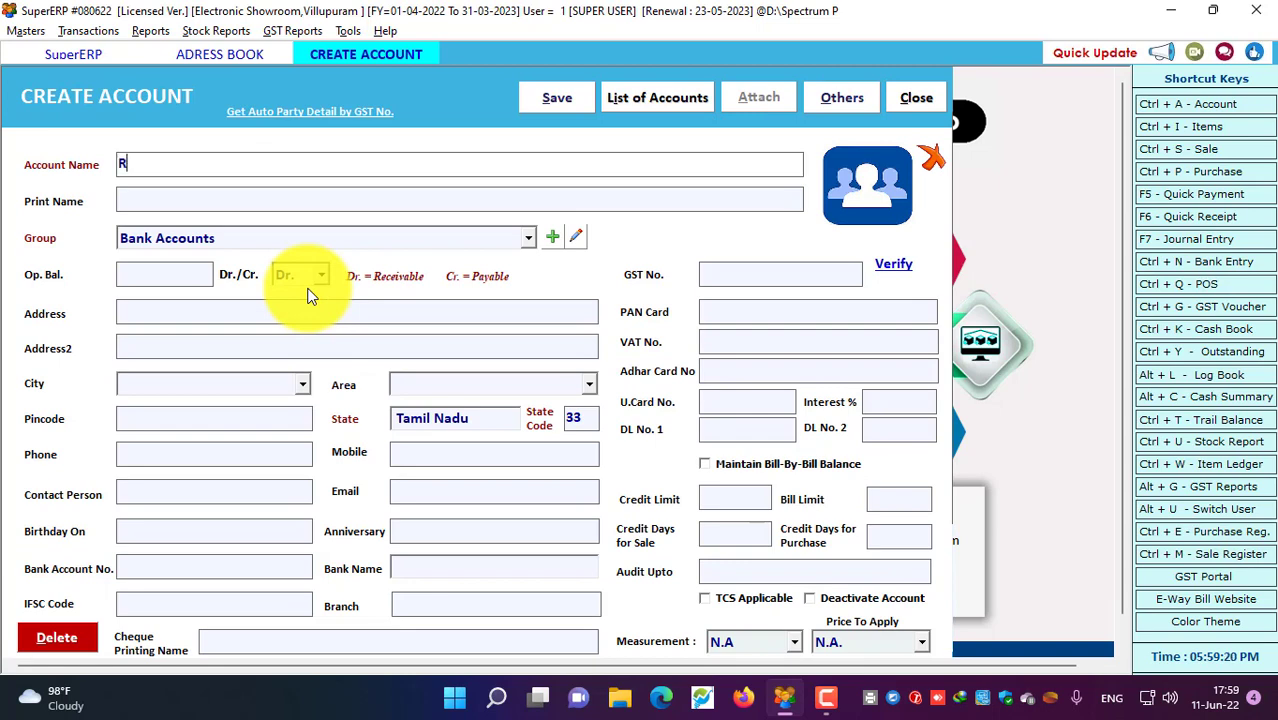
pyautogui.write('AJA')
pyautogui.press('Return')
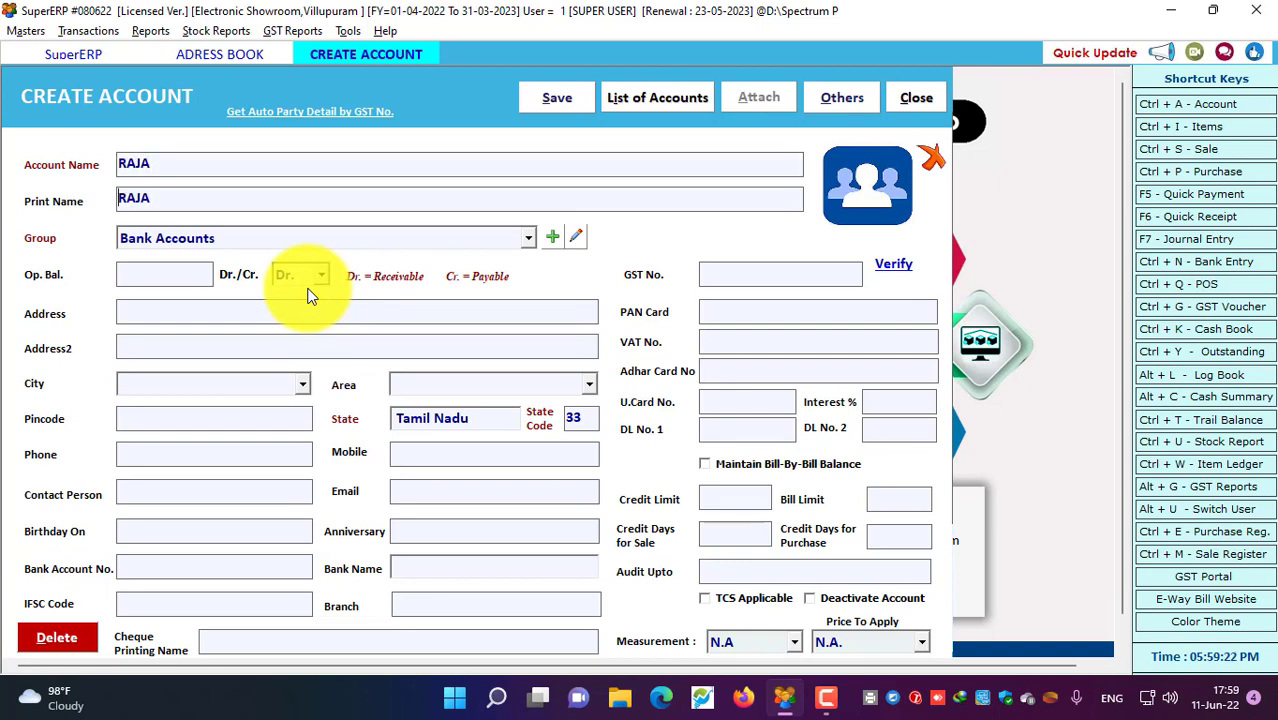
pyautogui.press('Return')
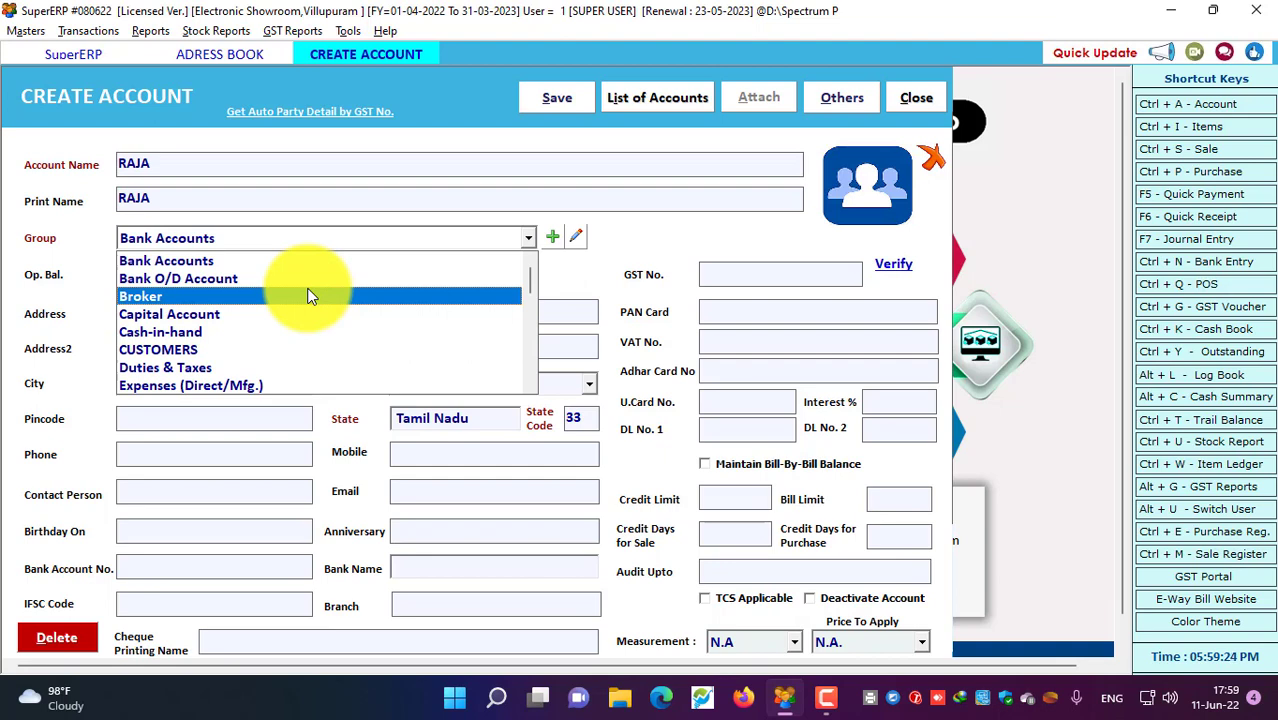
pyautogui.press('Return')
pyautogui.click(160, 236)
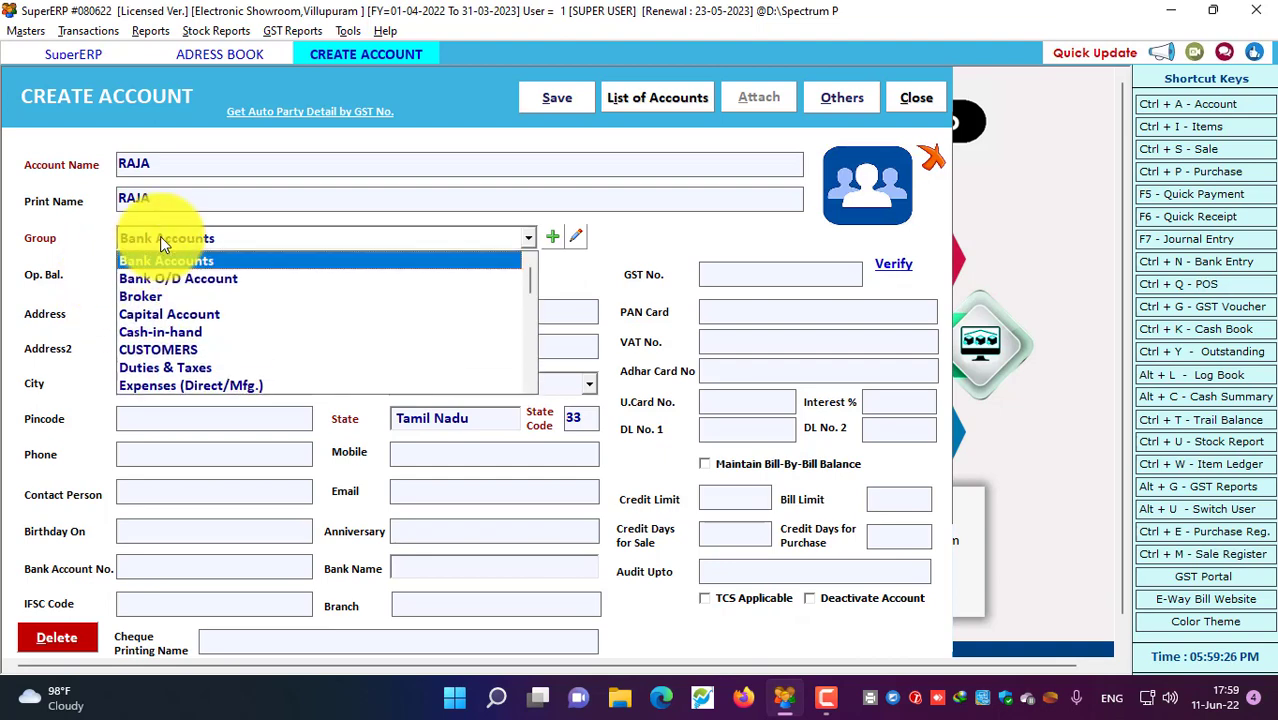
pyautogui.click(153, 291)
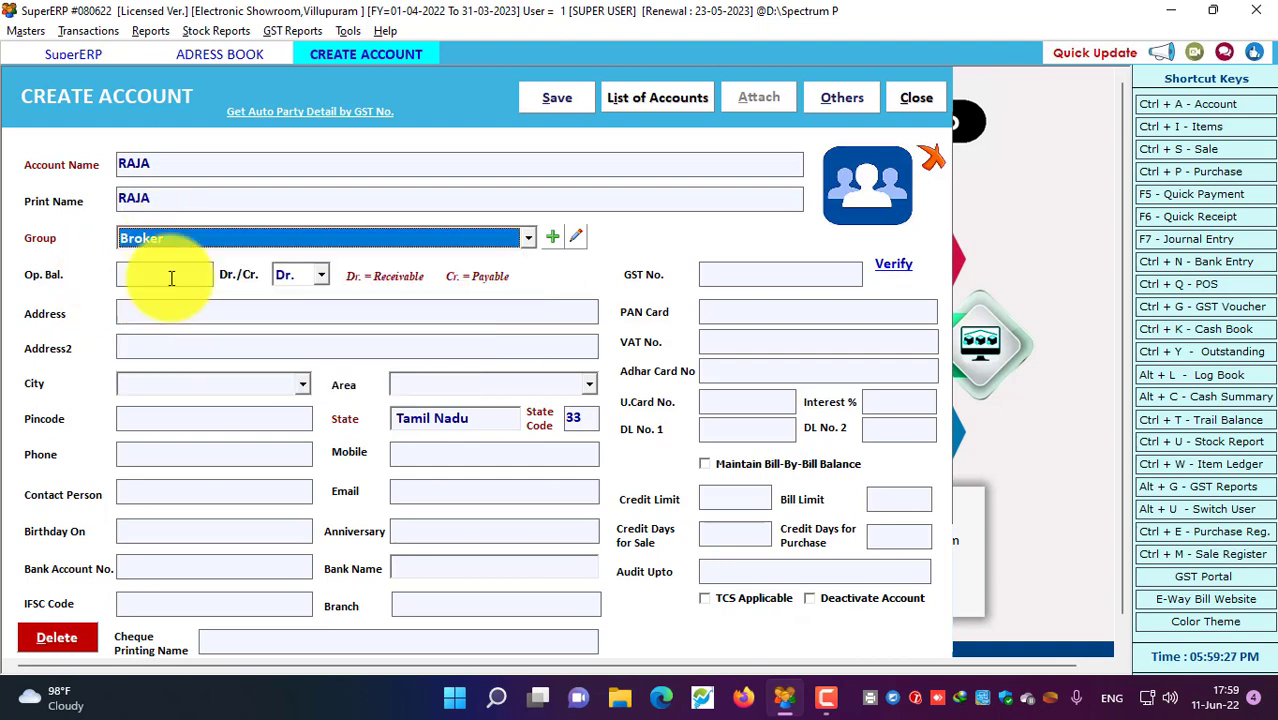
# Enter the account's mobile number, save it, and return to the address book list
pyautogui.click(466, 452)
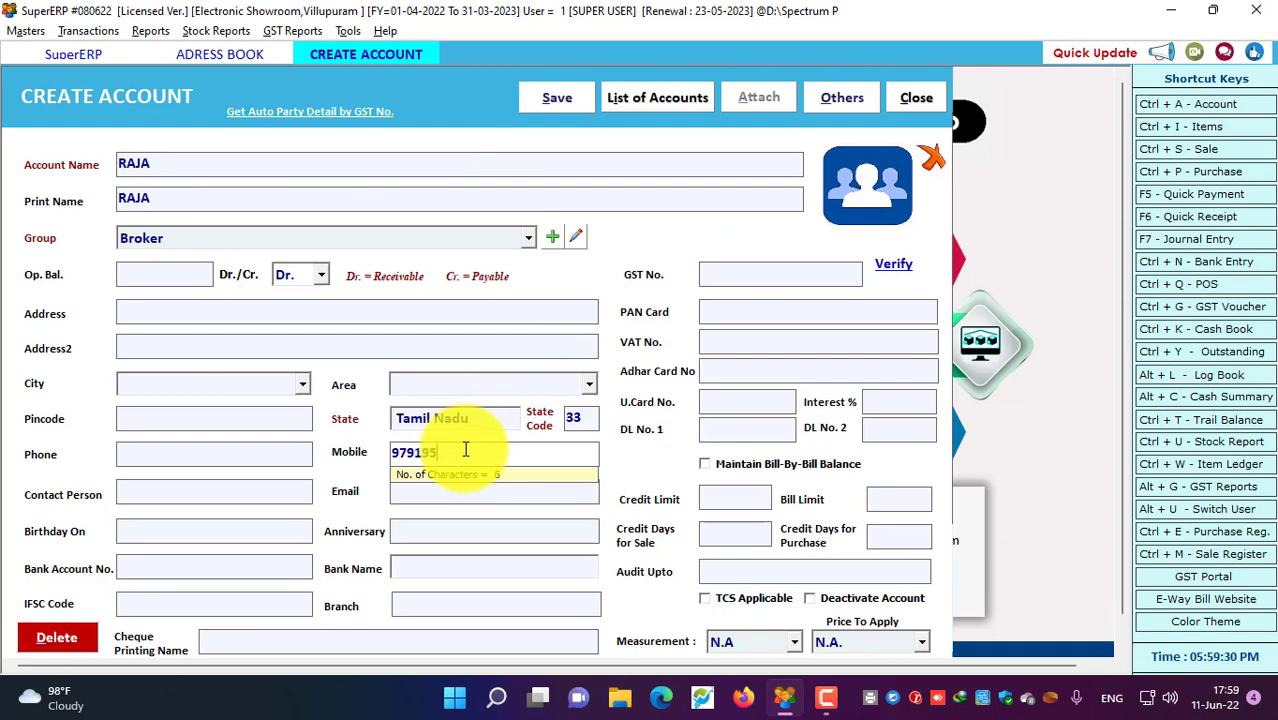
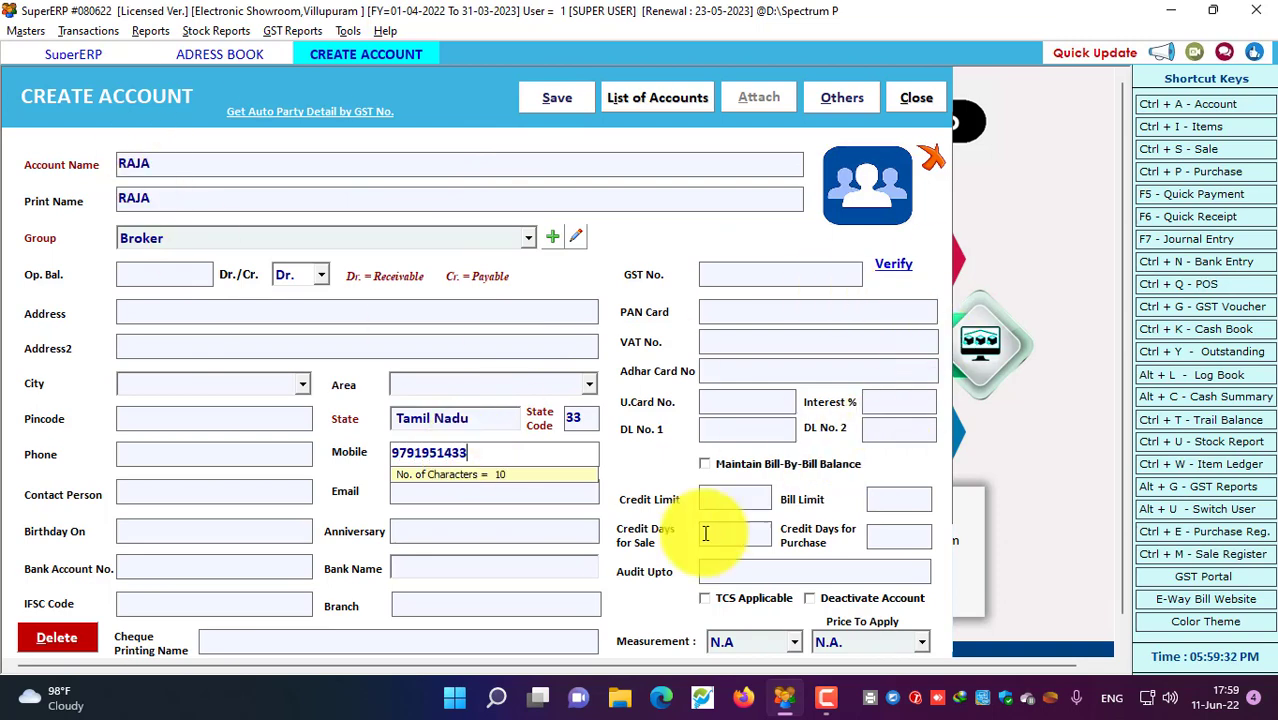
pyautogui.click(585, 95)
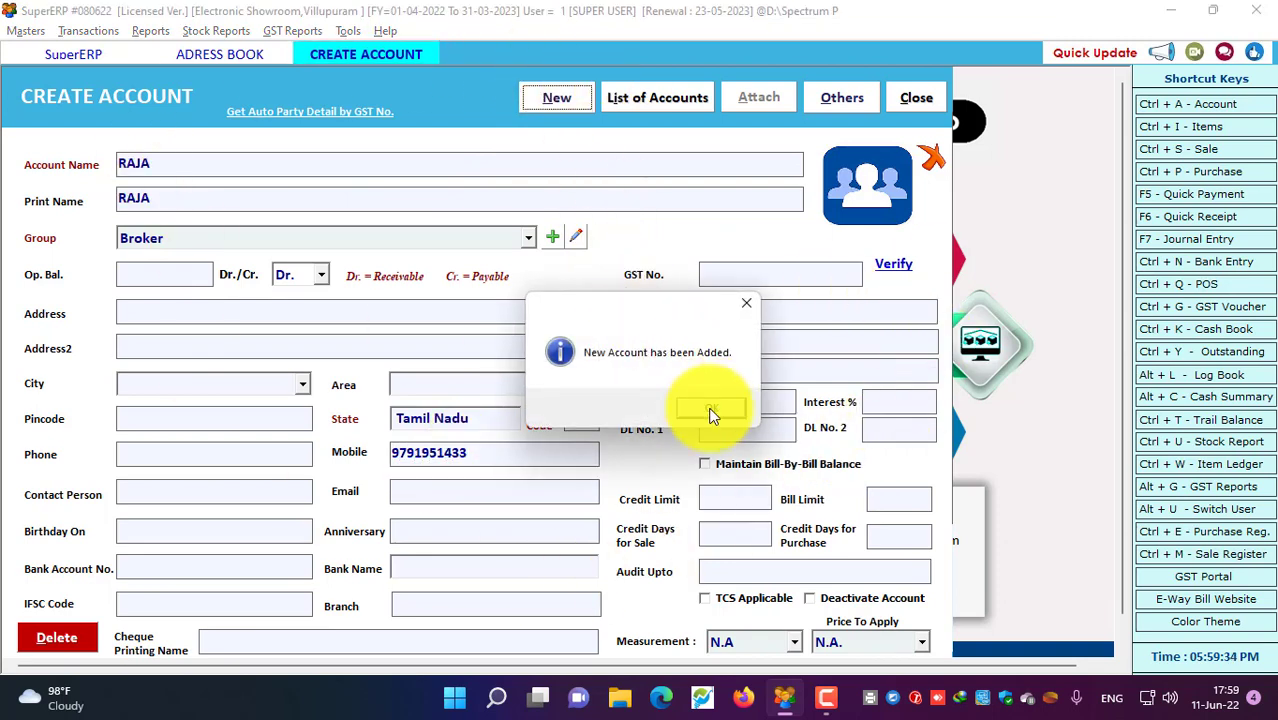
pyautogui.click(708, 410)
pyautogui.click(920, 97)
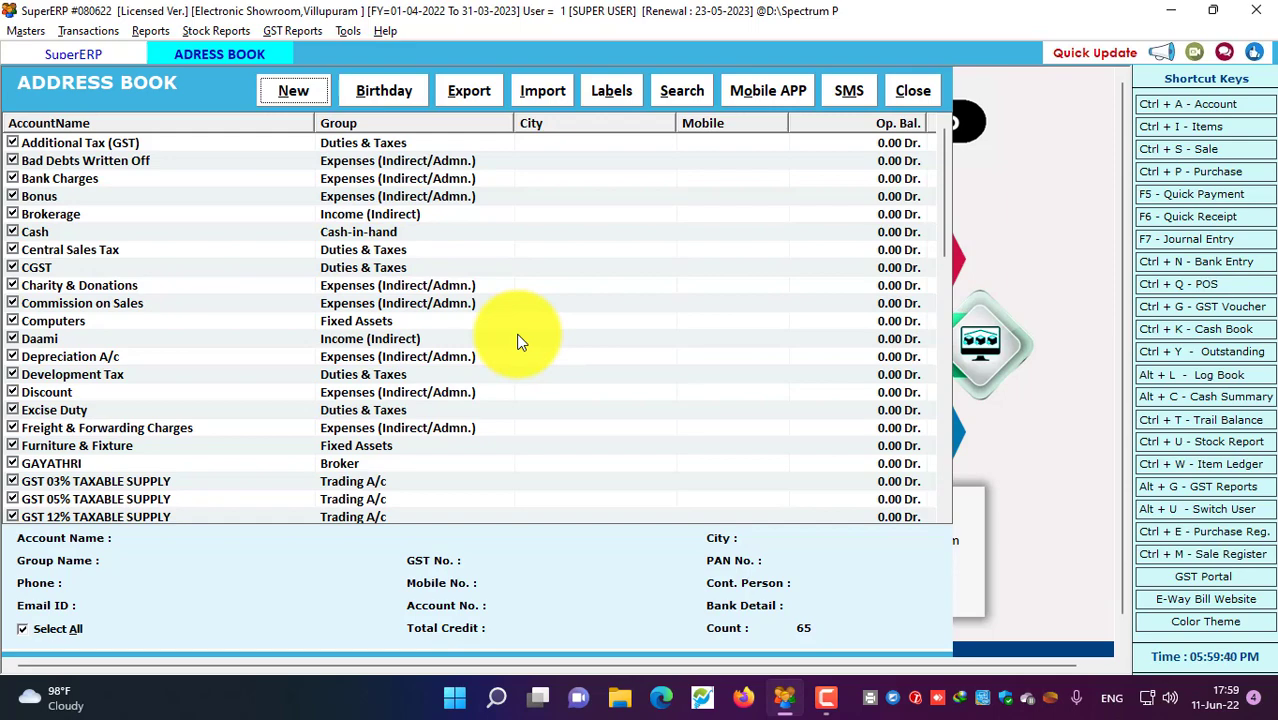
pyautogui.scroll(-3, 519, 342)
pyautogui.scroll(-9, 519, 342)
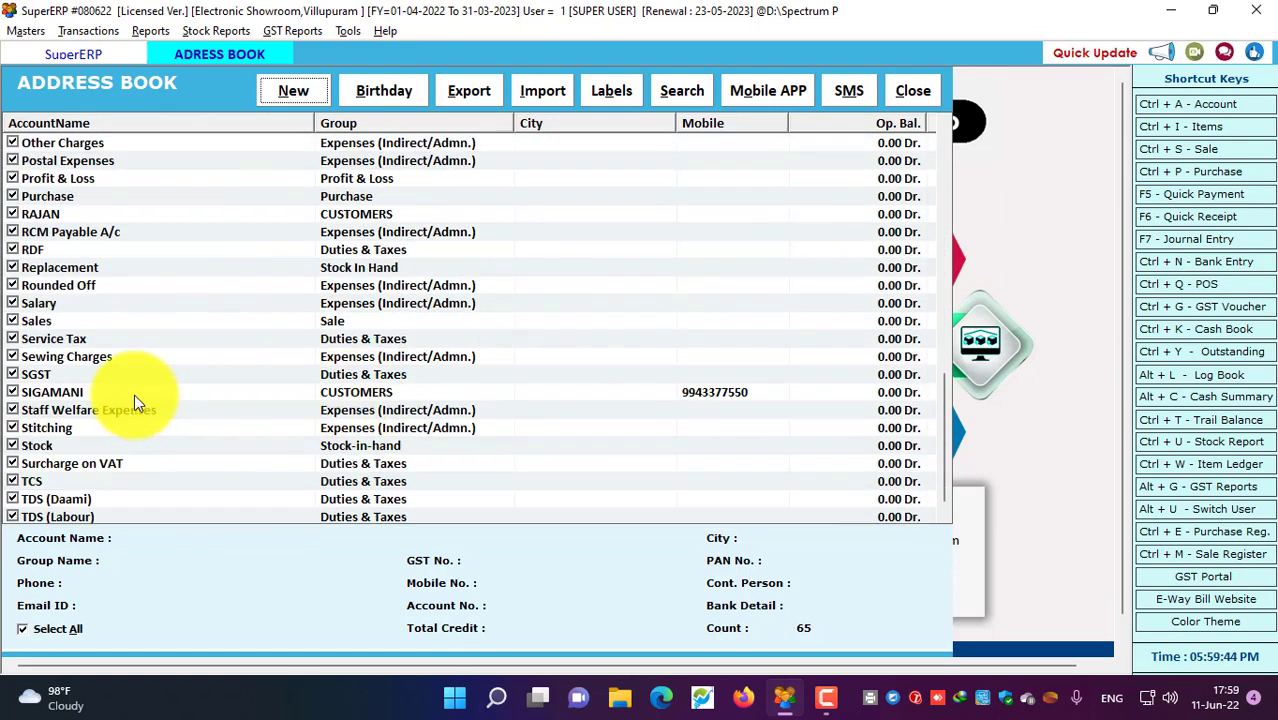
# Open the customer account and check its name, CUSTOMERS group, 150000 credit limit and 70000 bill limit
pyautogui.doubleClick(362, 392)
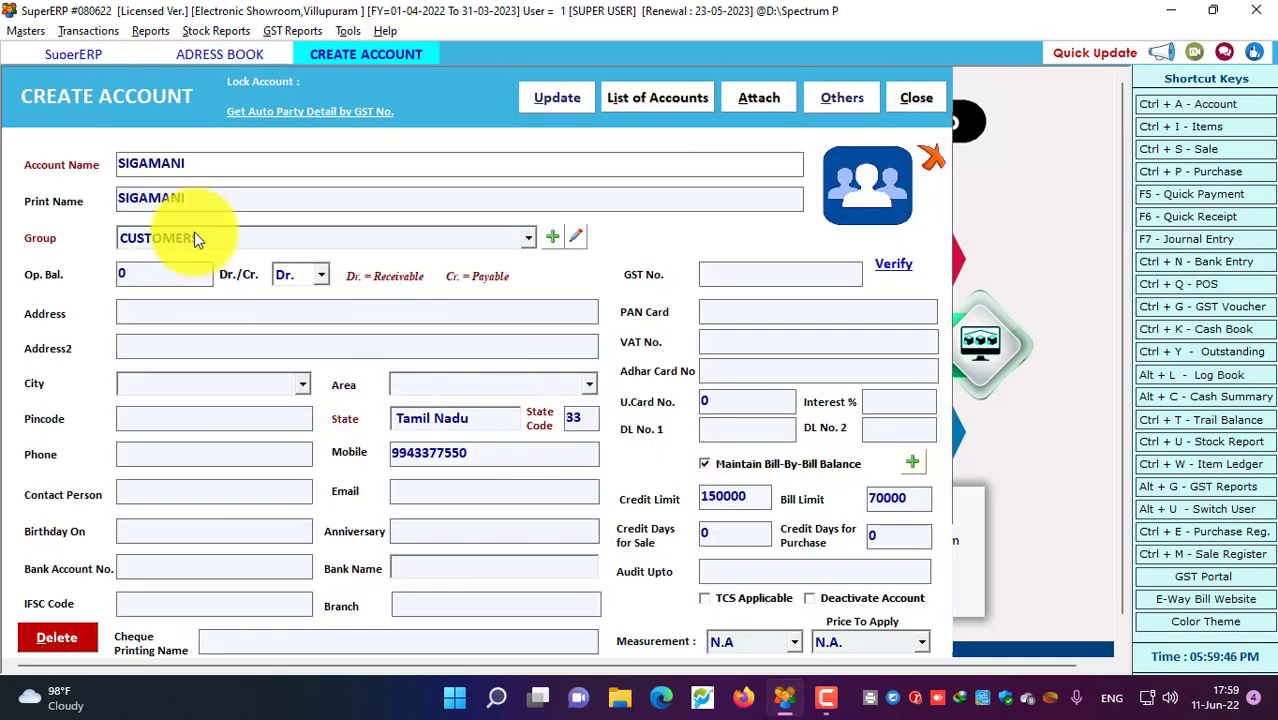
pyautogui.click(47, 160)
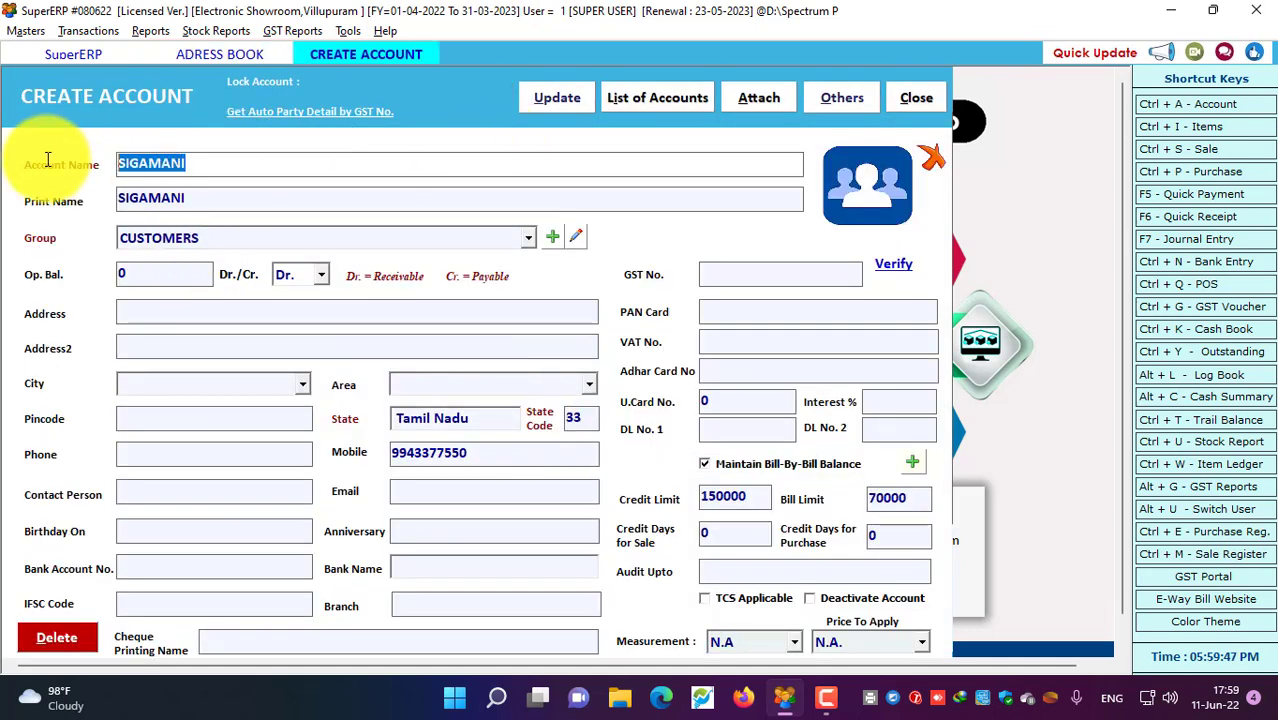
pyautogui.click(222, 200)
pyautogui.click(182, 236)
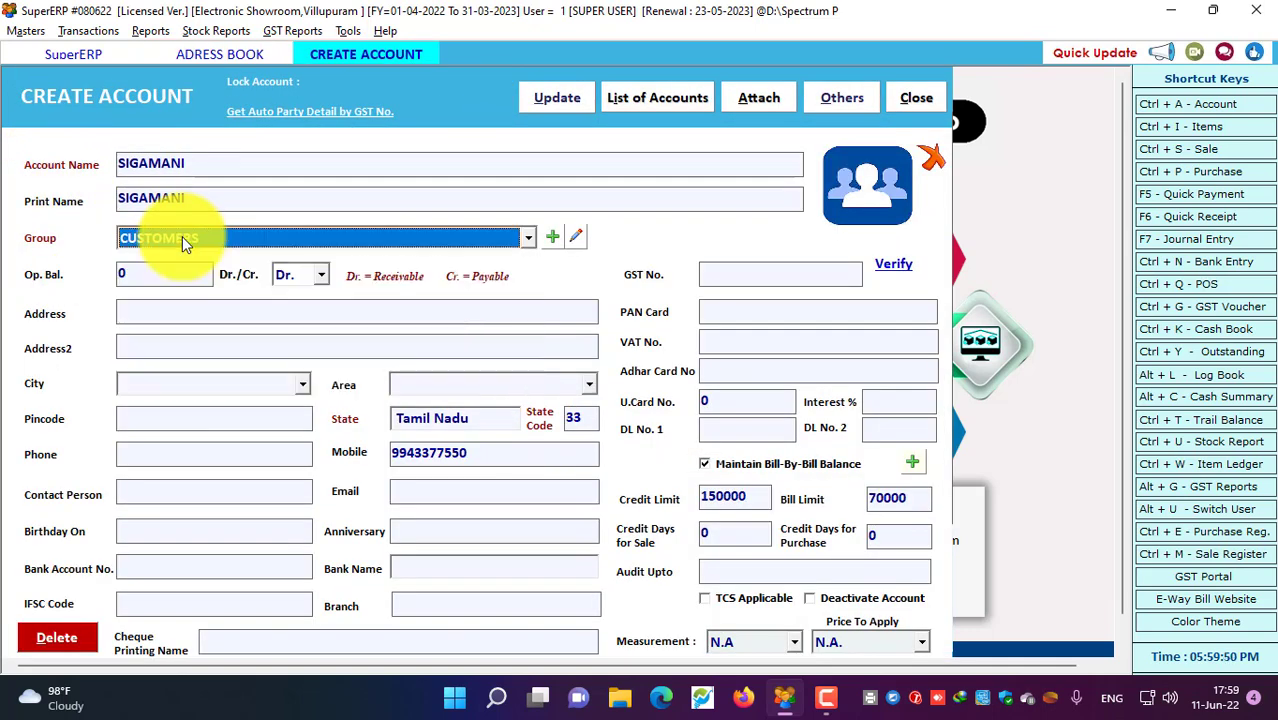
pyautogui.click(750, 494)
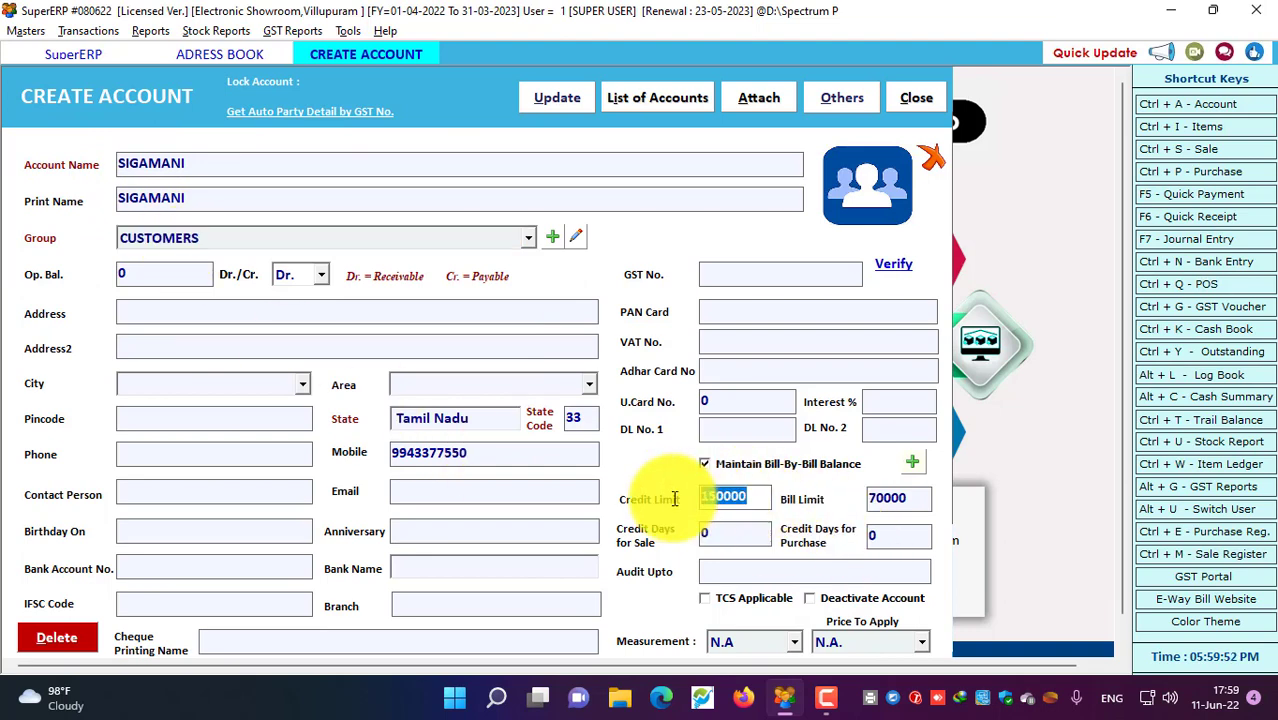
pyautogui.click(918, 500)
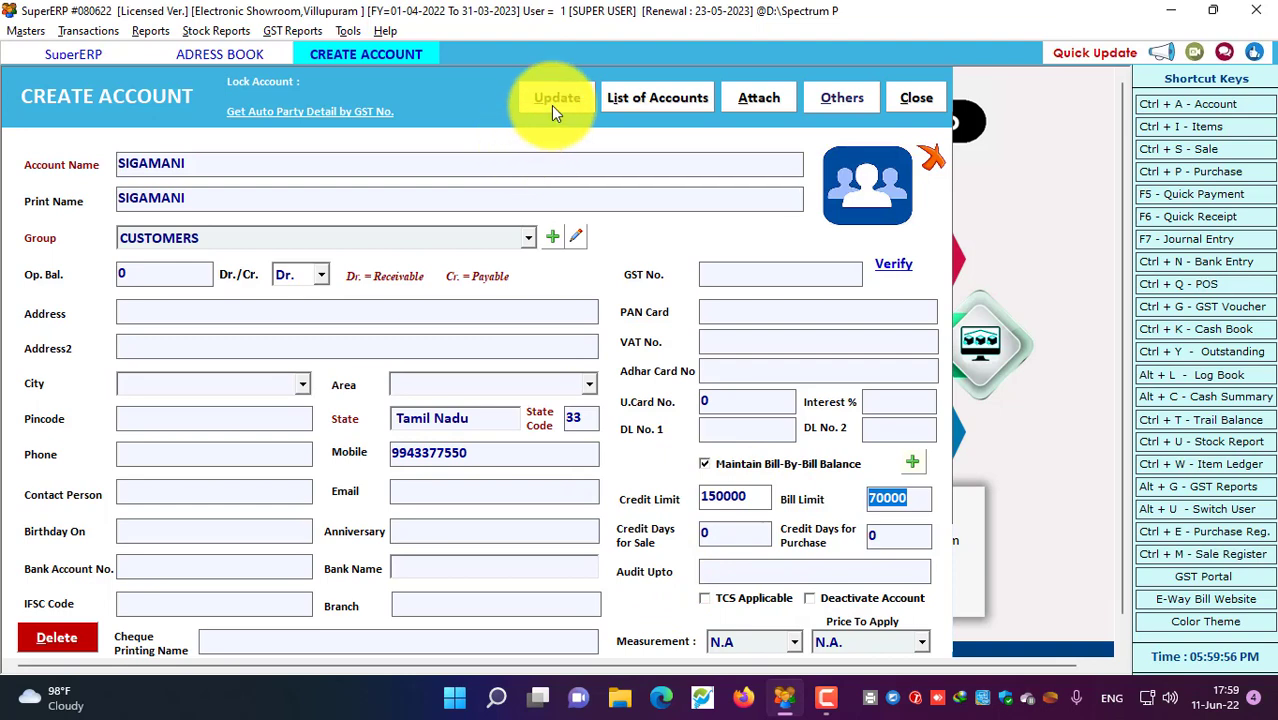
# Keep bill-by-bill balance on, save the account and close the form
pyautogui.click(704, 463)
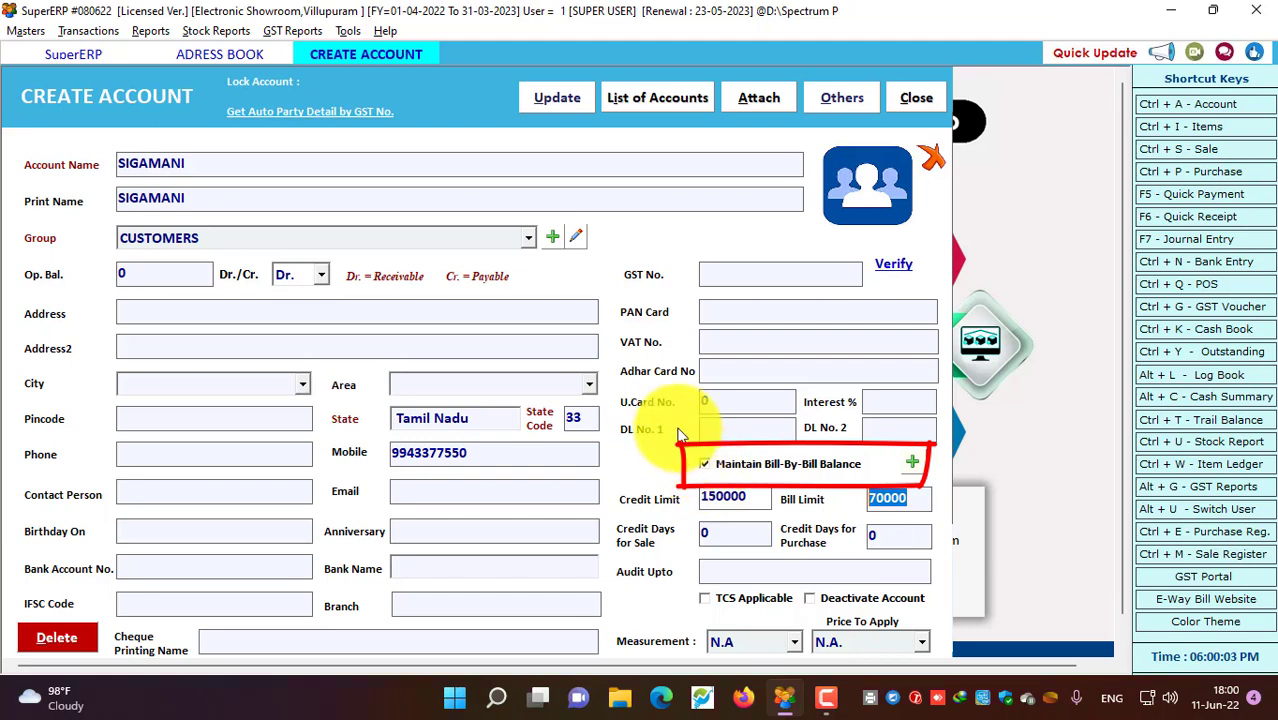
pyautogui.click(541, 95)
pyautogui.click(705, 408)
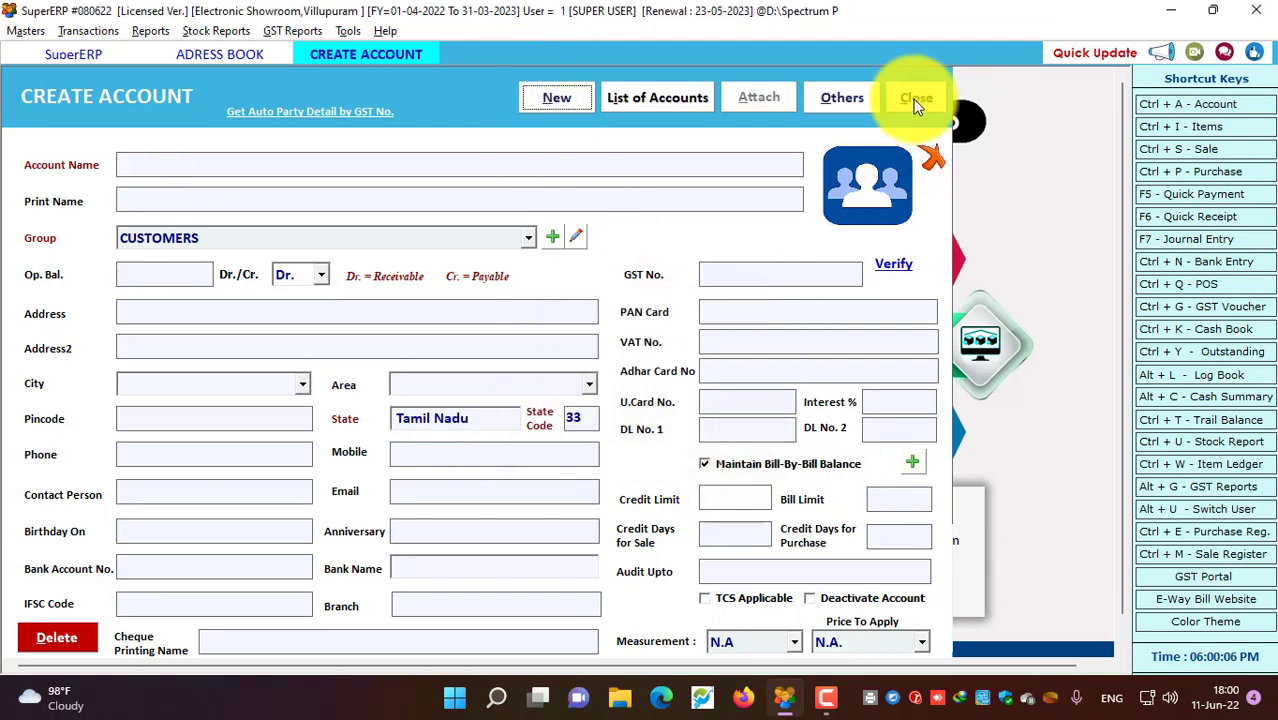
pyautogui.click(914, 98)
# Open the sale bills list and view the items on bills 1, 2 and 3
pyautogui.click(890, 96)
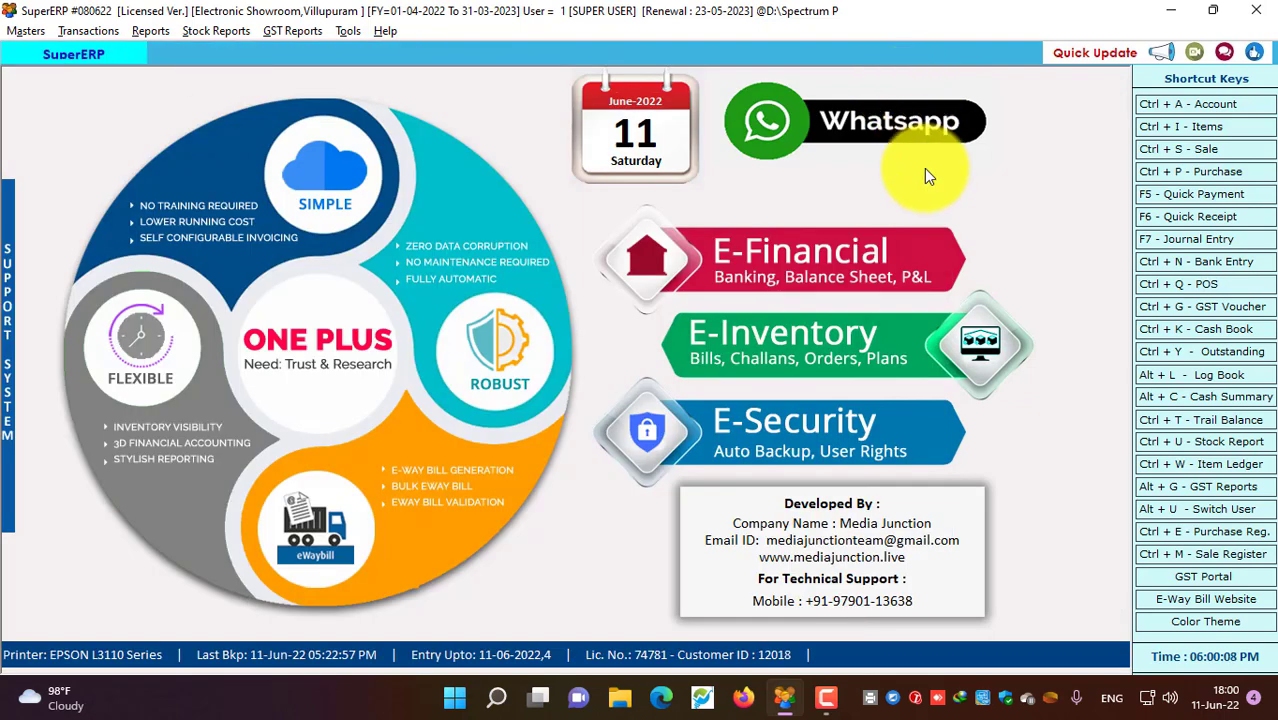
pyautogui.click(1168, 149)
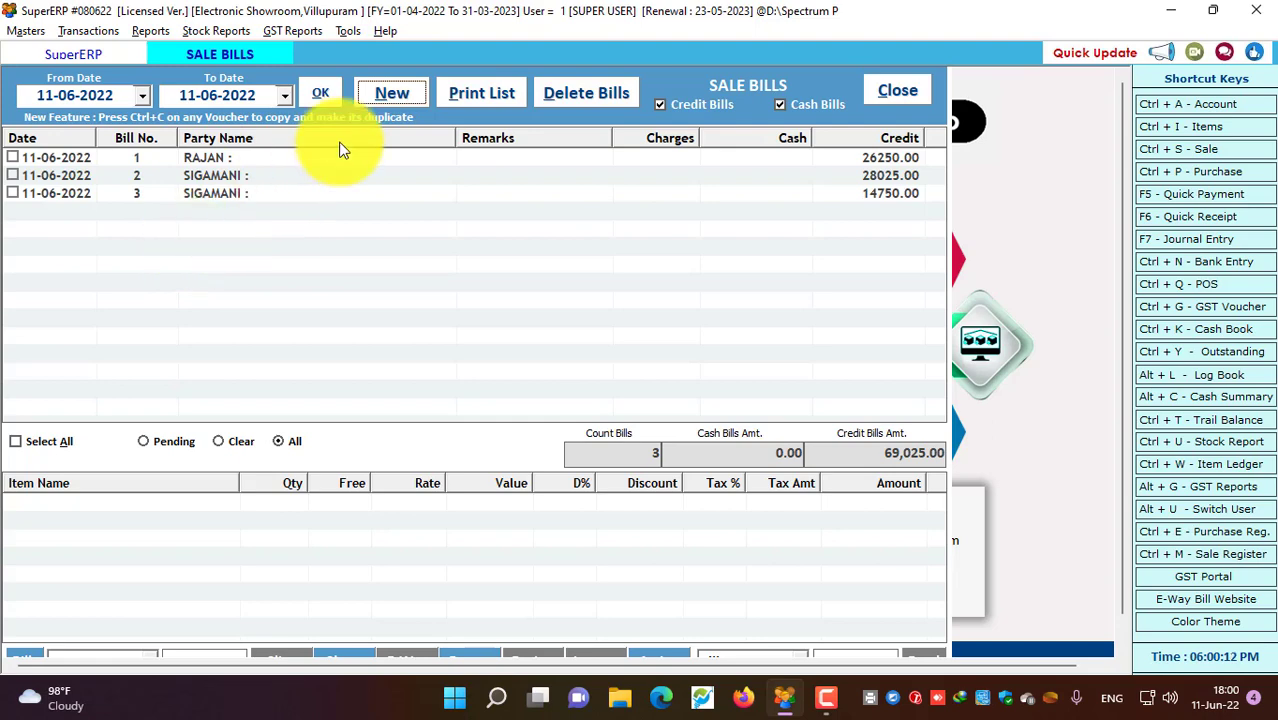
pyautogui.click(393, 100)
pyautogui.click(228, 176)
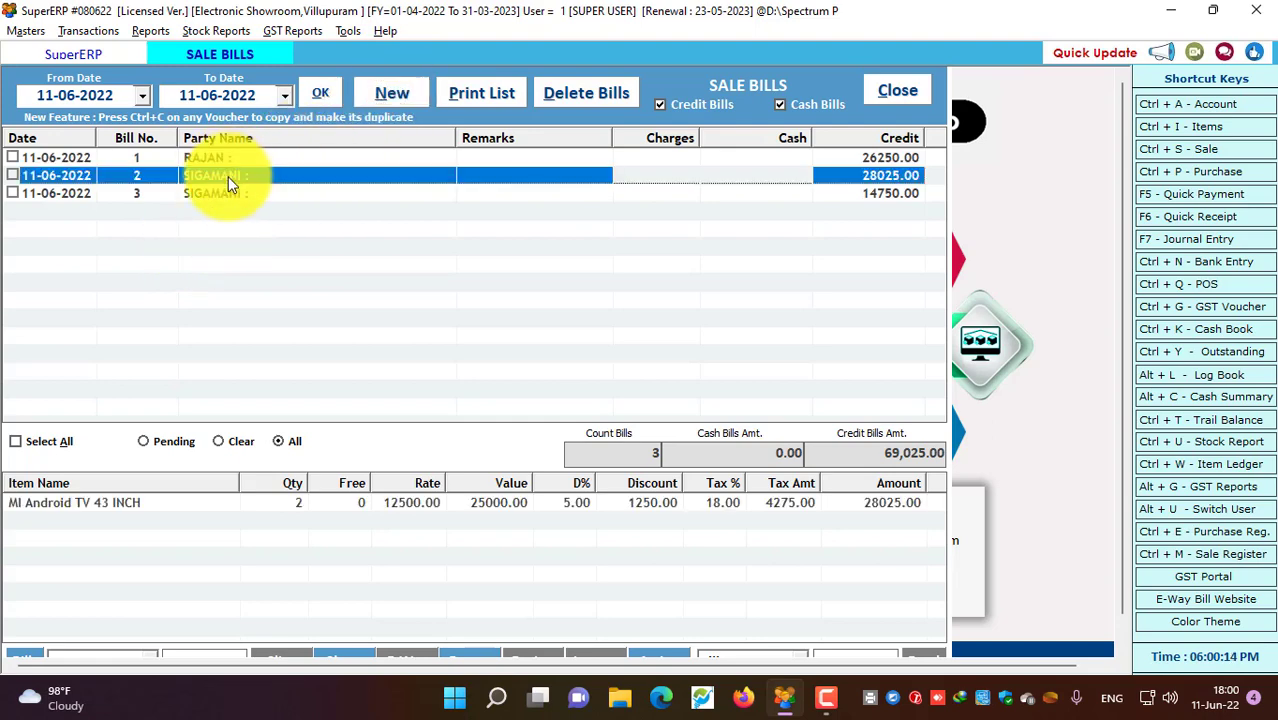
pyautogui.click(221, 196)
pyautogui.click(218, 159)
pyautogui.press('Down')
pyautogui.press('Down')
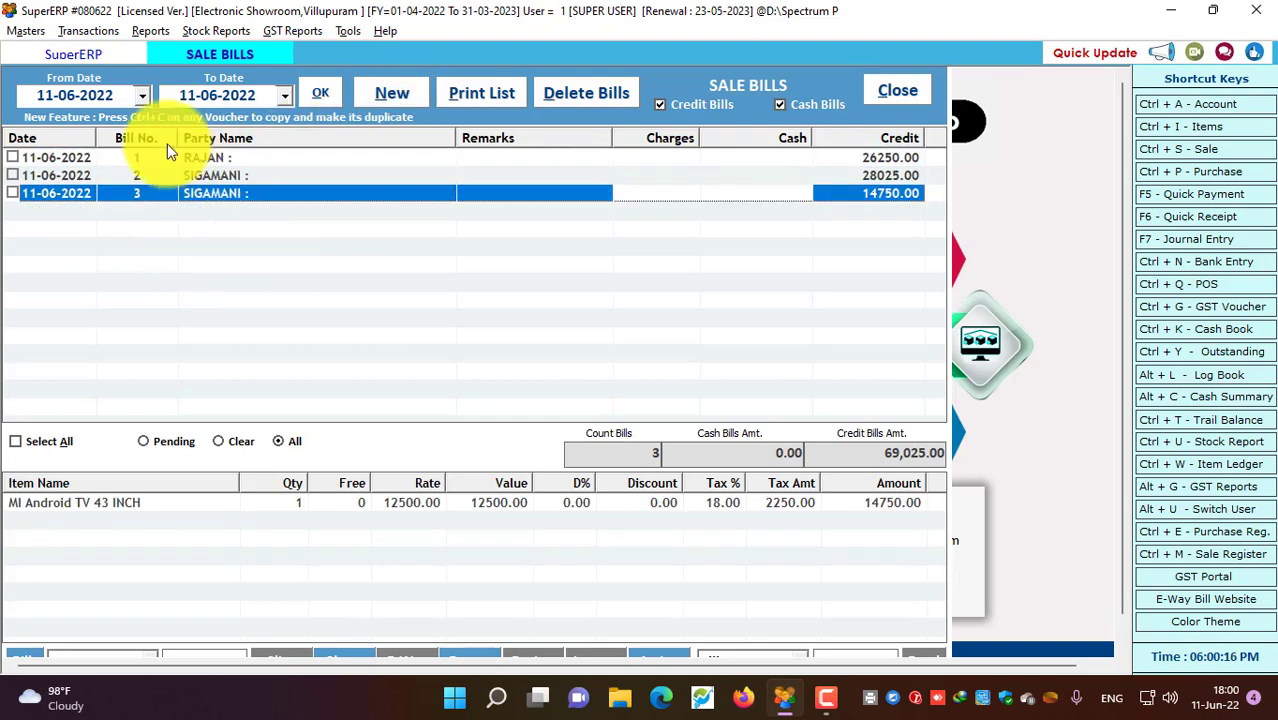
# Widen the bill list to start from 01-06-2022 and review bills 1, 2 and 3 again
pyautogui.click(143, 96)
pyautogui.click(120, 180)
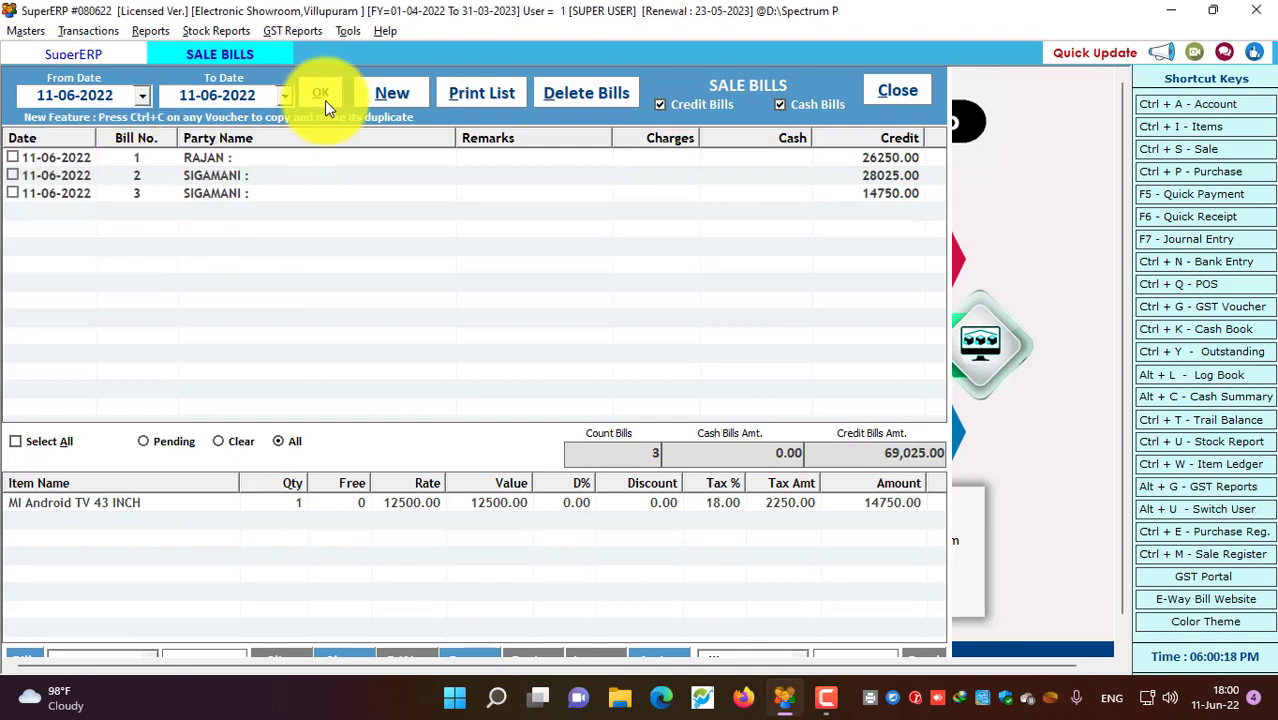
pyautogui.click(322, 98)
pyautogui.click(207, 177)
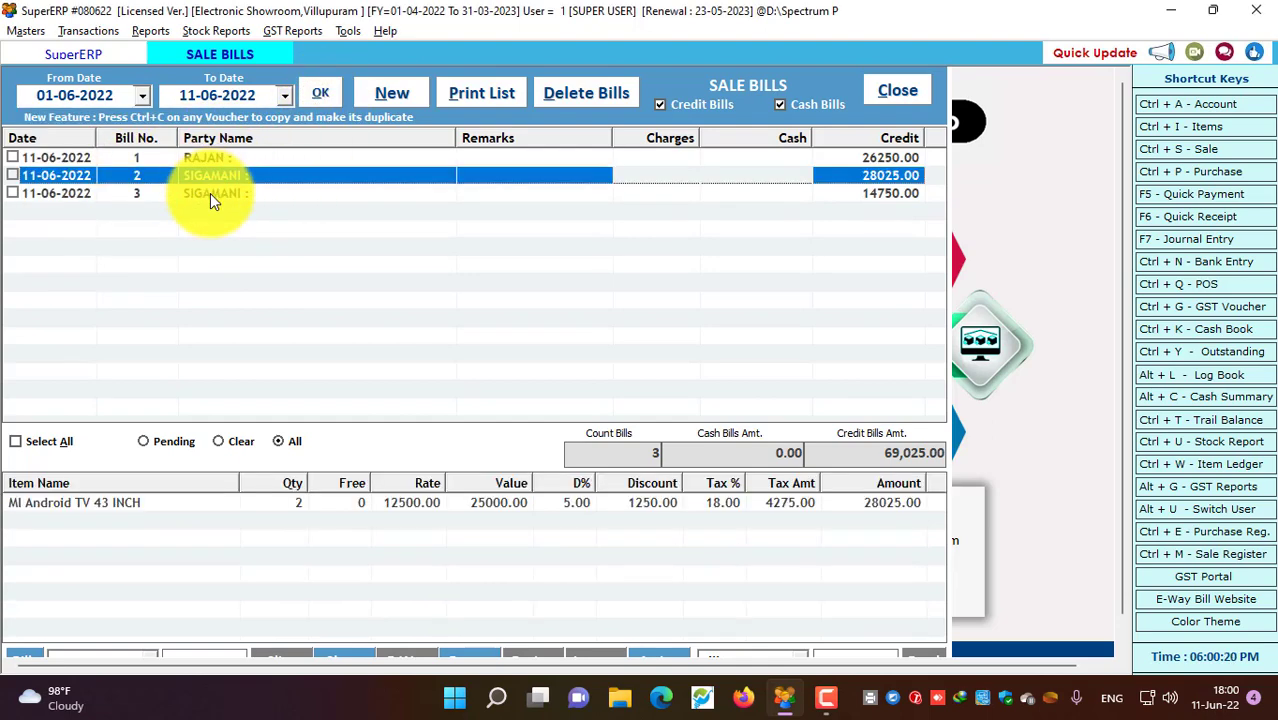
pyautogui.click(210, 193)
pyautogui.click(211, 175)
pyautogui.click(218, 159)
pyautogui.click(226, 195)
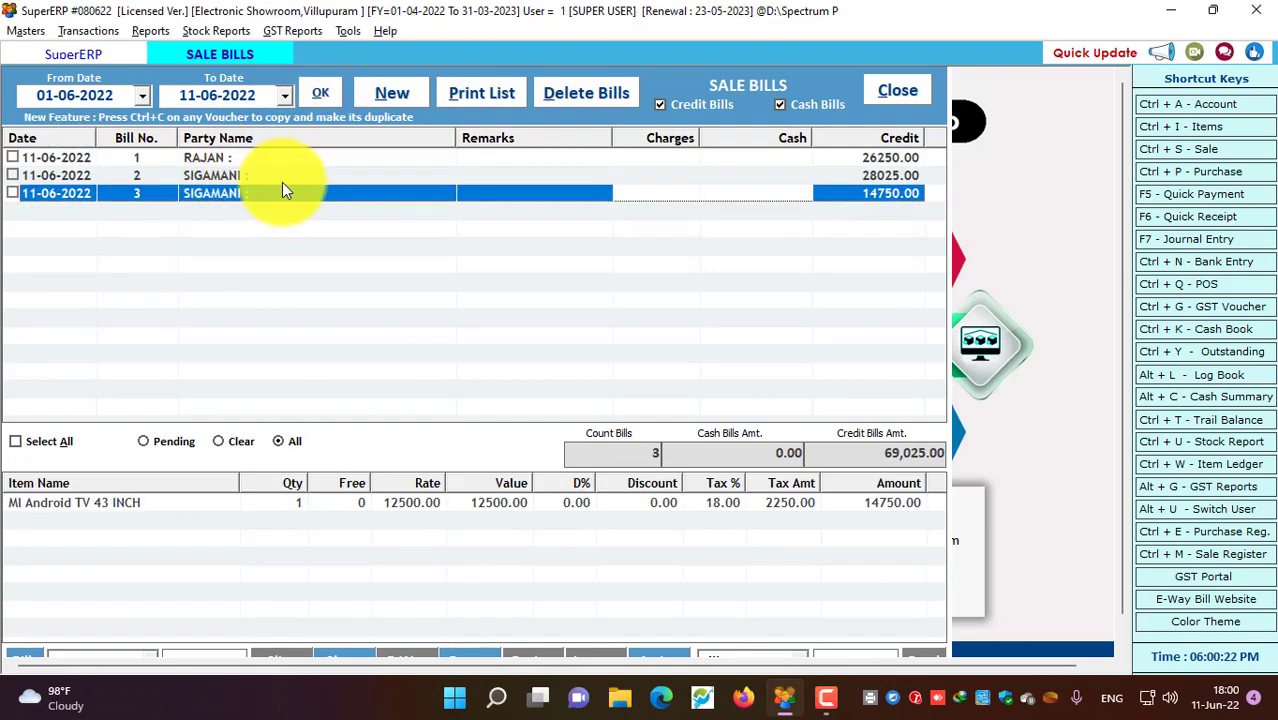
pyautogui.click(391, 96)
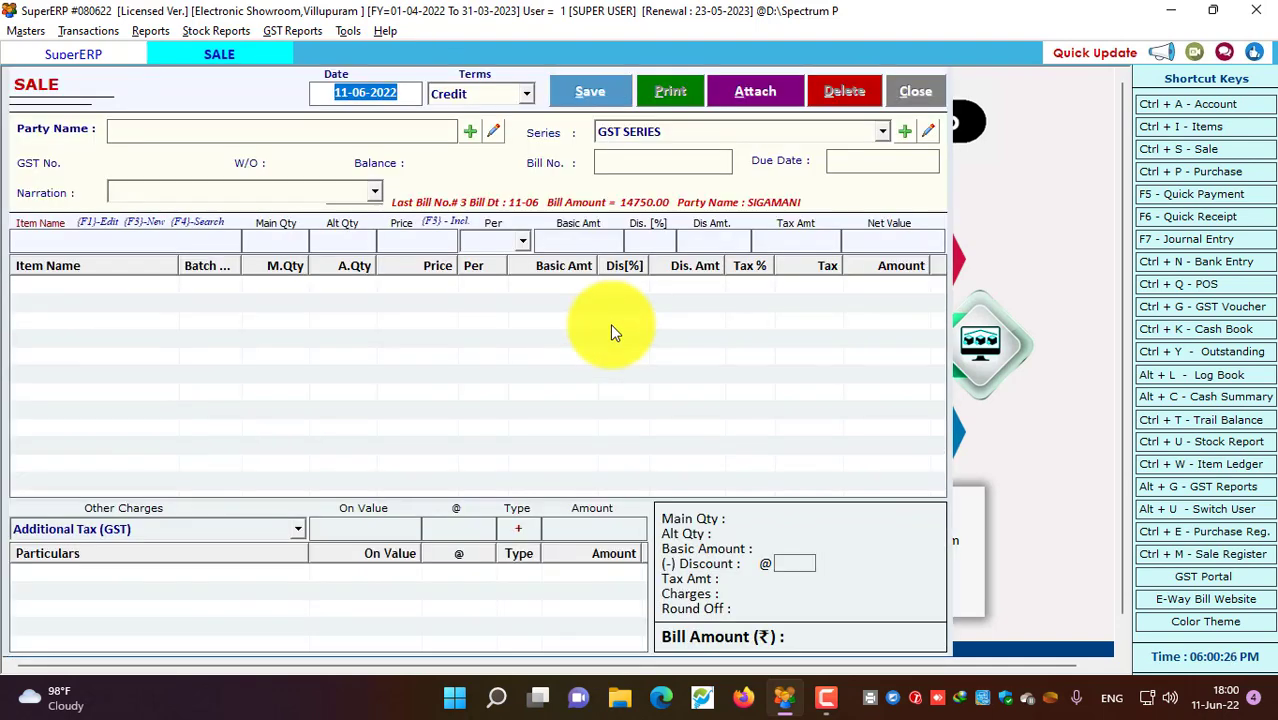
# Choose the first customer account as party and accept bill number 4
pyautogui.press('Return')
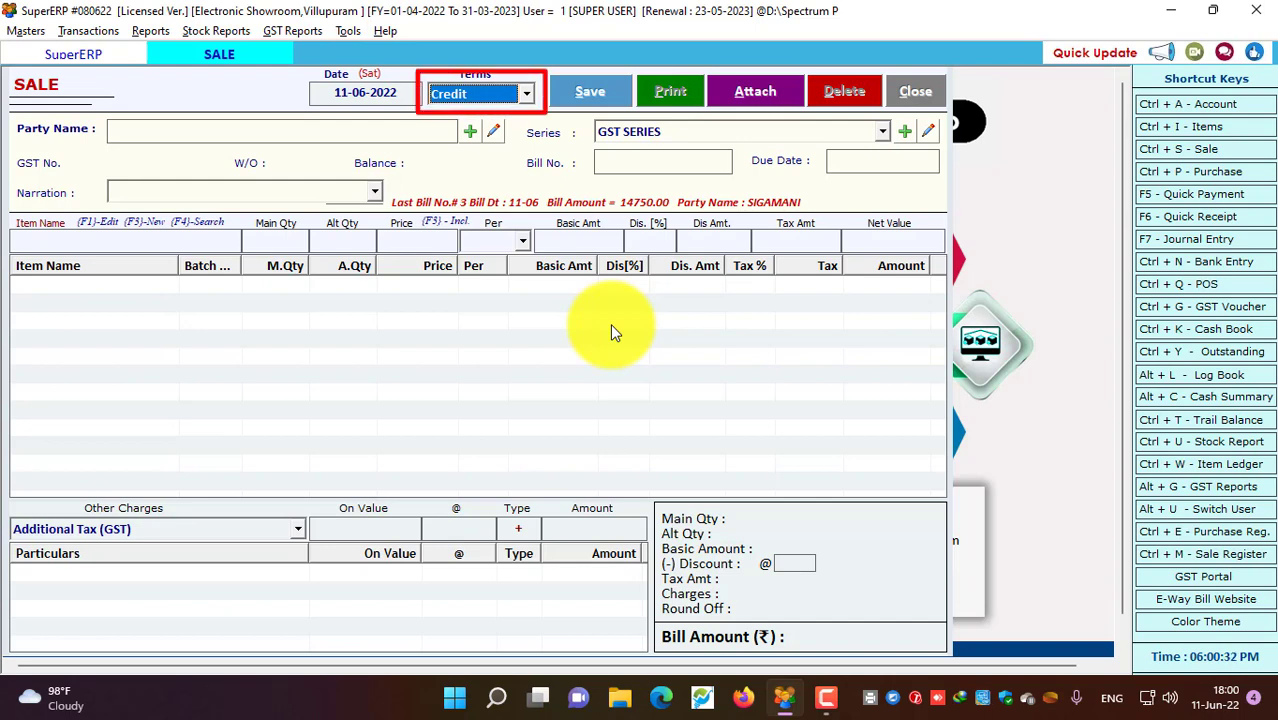
pyautogui.press('Up')
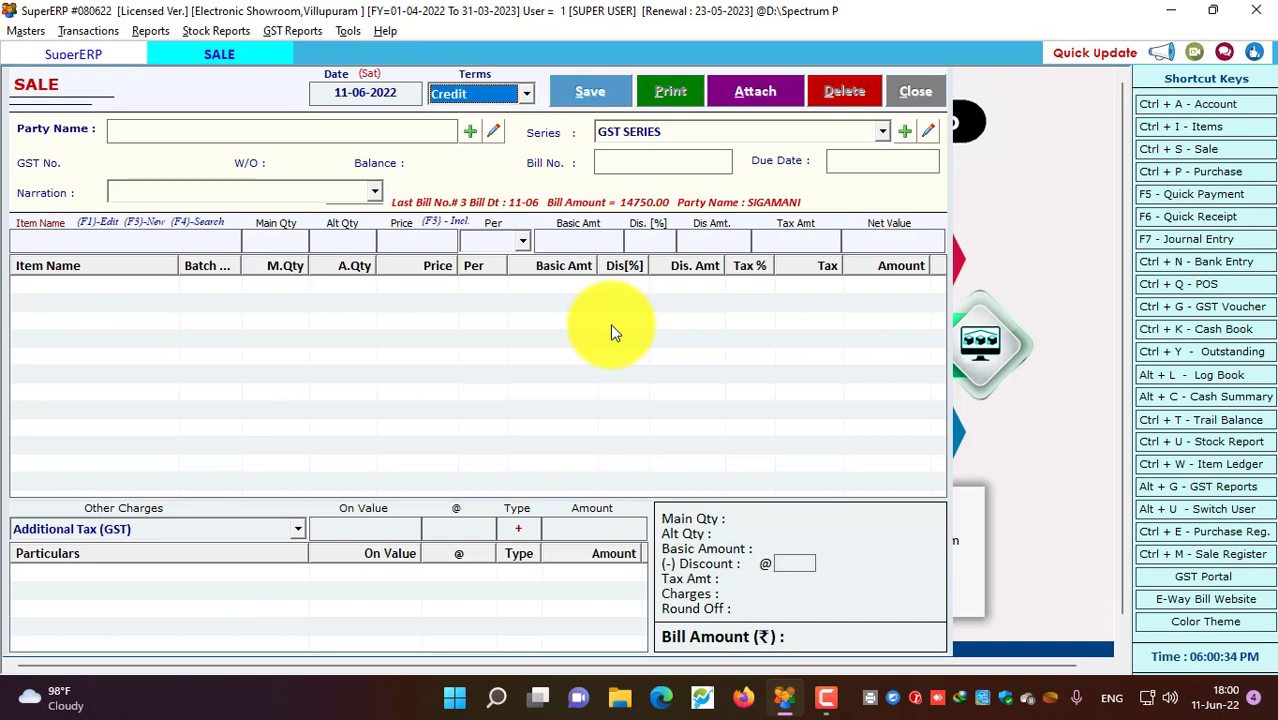
pyautogui.press('Return')
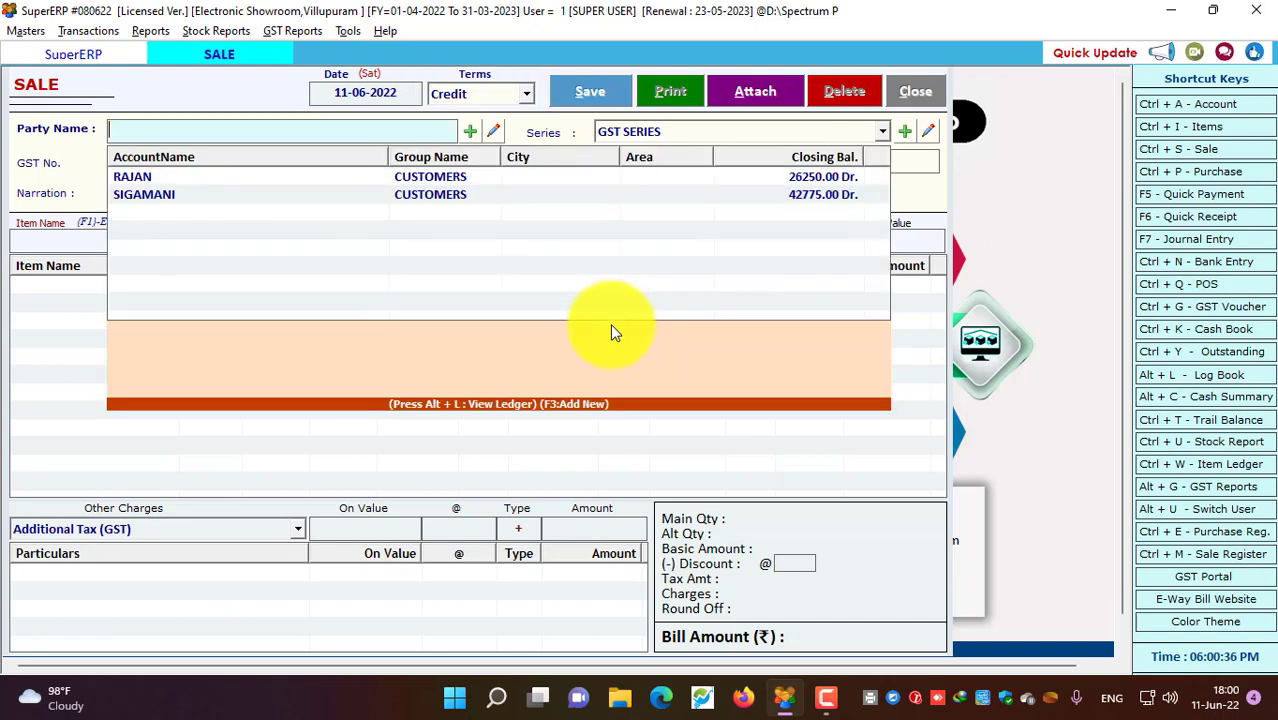
pyautogui.press('Down')
pyautogui.press('Return')
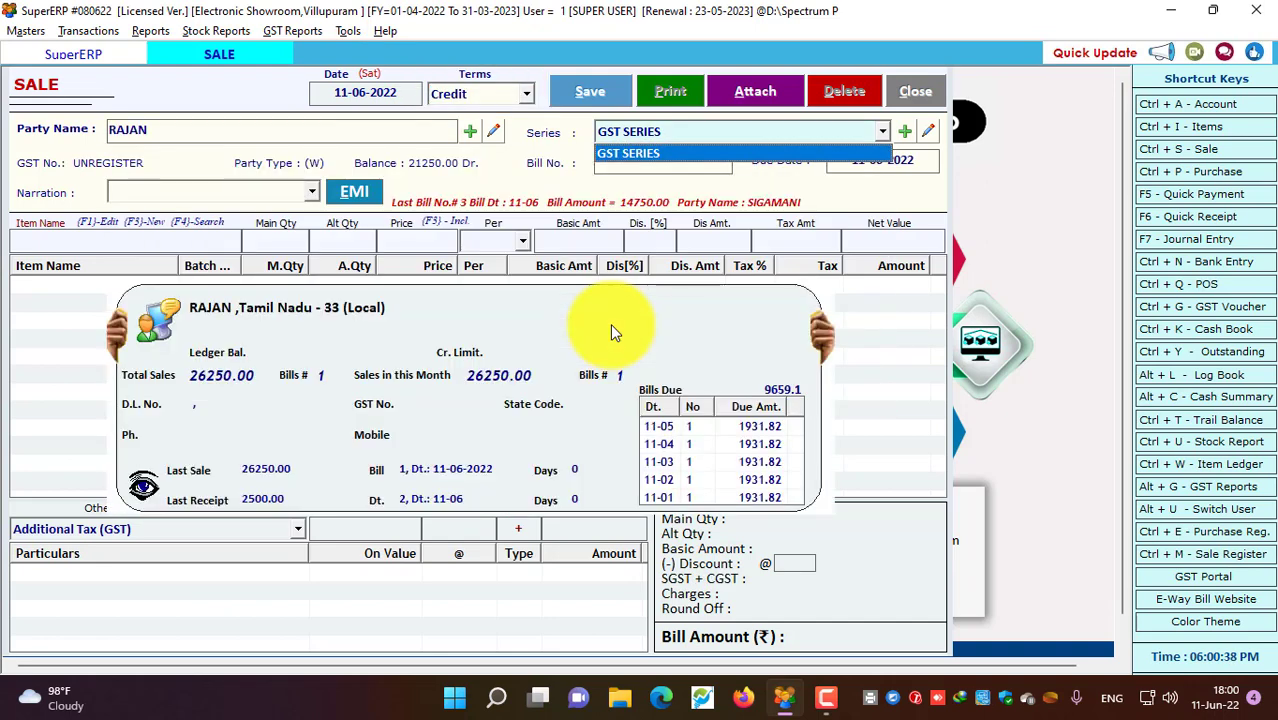
pyautogui.press('Return')
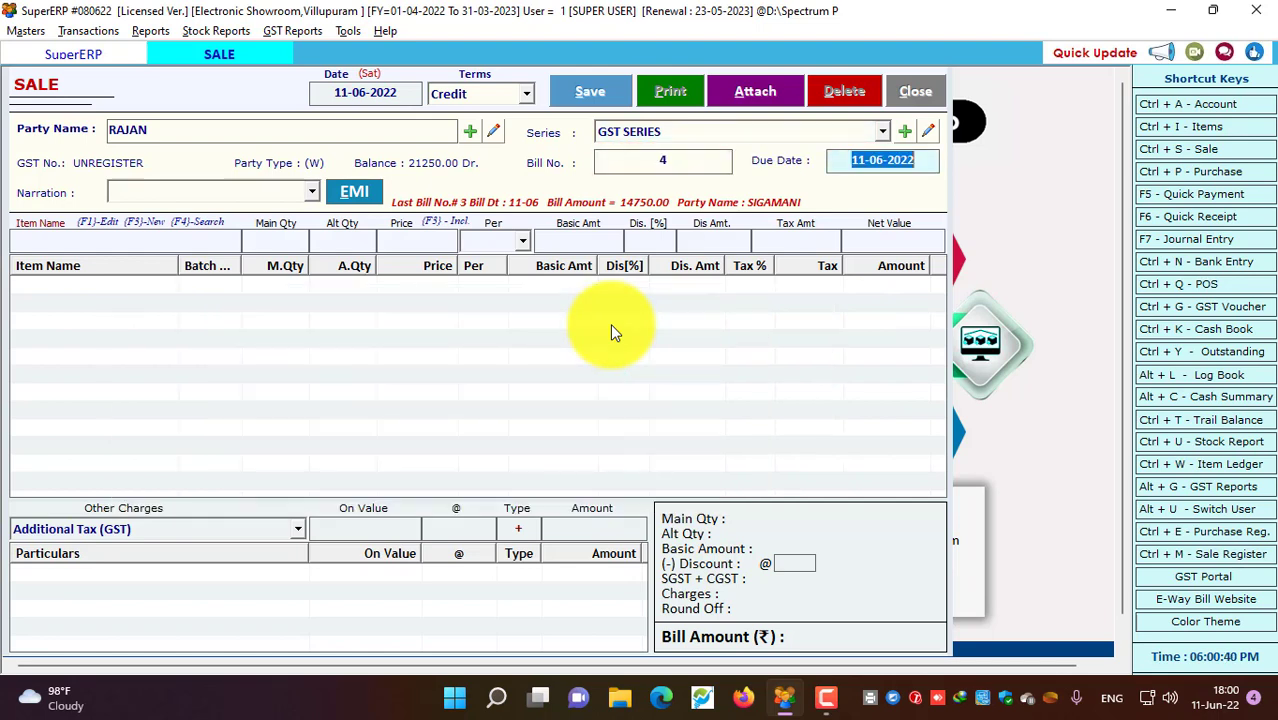
# Assign the second agent to the bill and search the items for MI
pyautogui.press('Return')
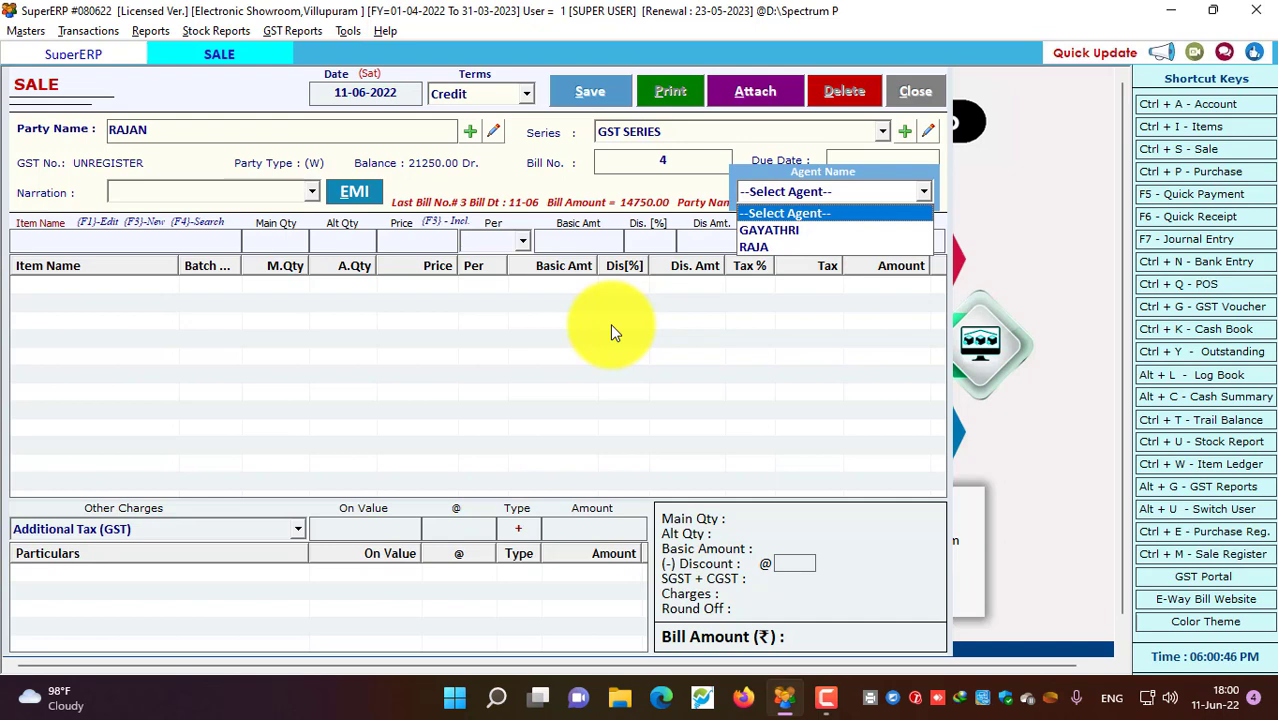
pyautogui.press('Down')
pyautogui.press('Down')
pyautogui.press('Return')
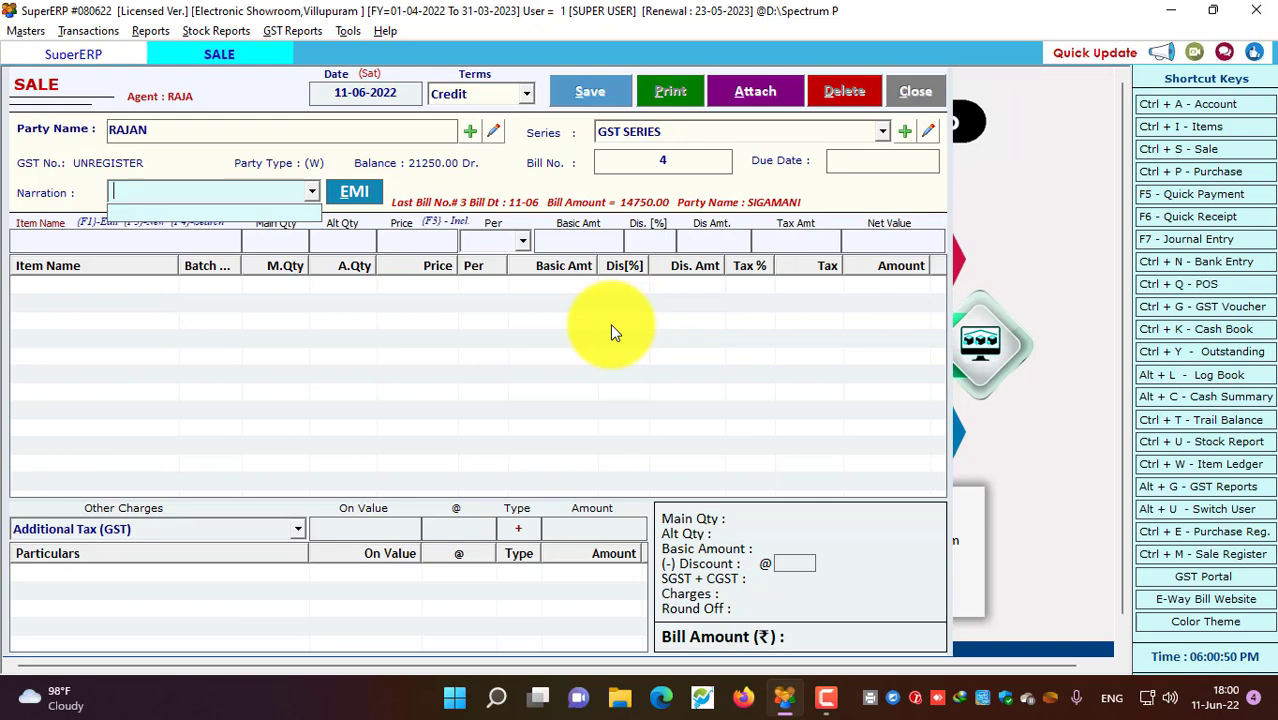
pyautogui.press('Return')
pyautogui.write('MI')
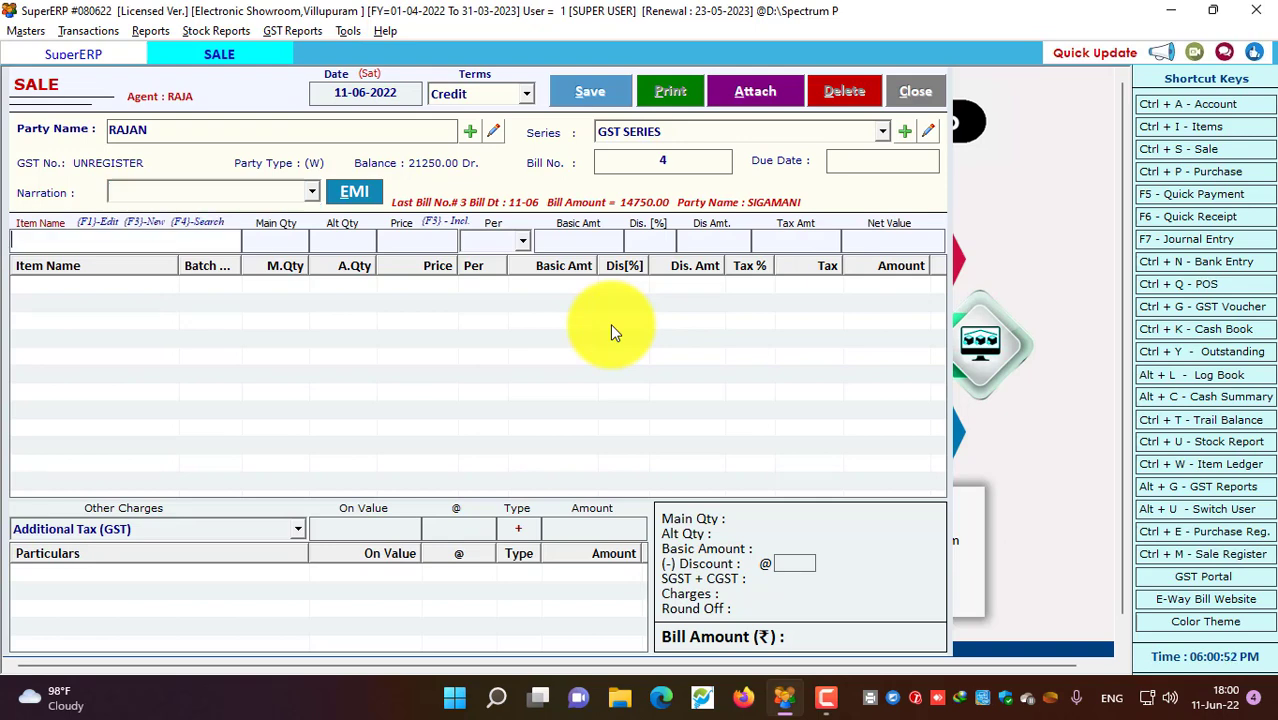
pyautogui.press('Down')
# Add one MI Android TV 43 INCH with serial 1001, accepted anyway, for a 14750.00 line
pyautogui.press('Return')
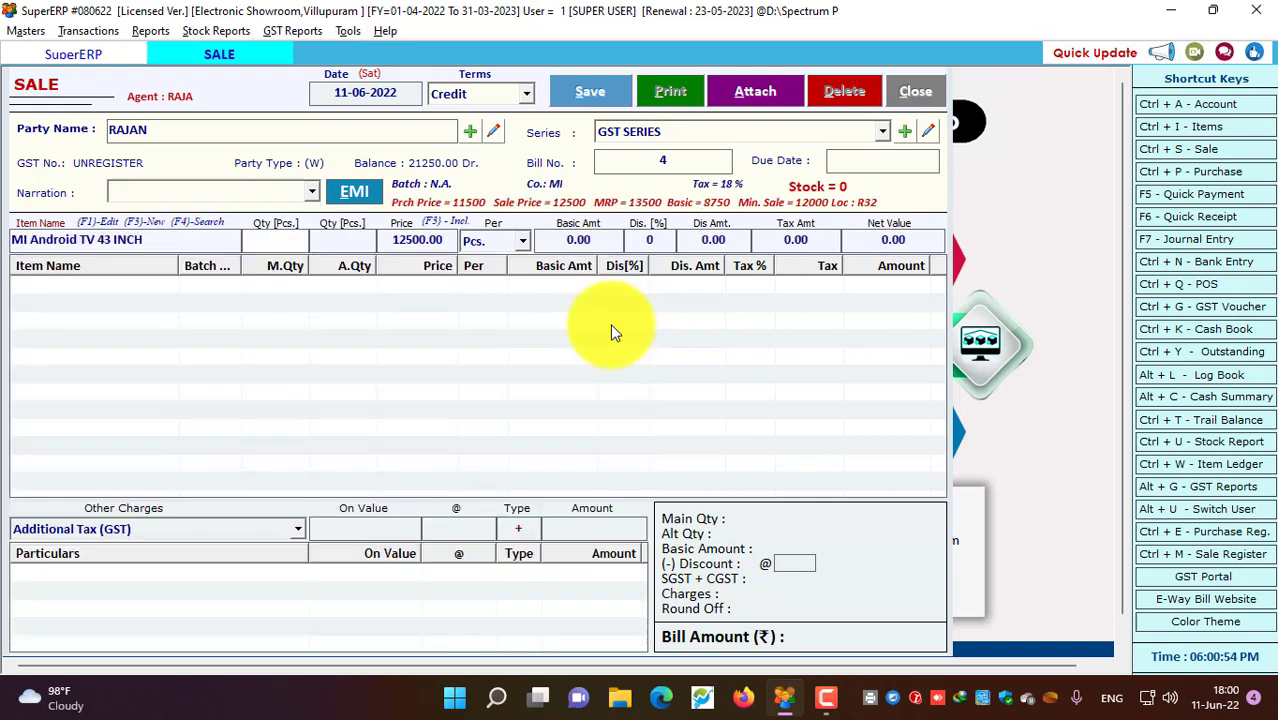
pyautogui.press('Return')
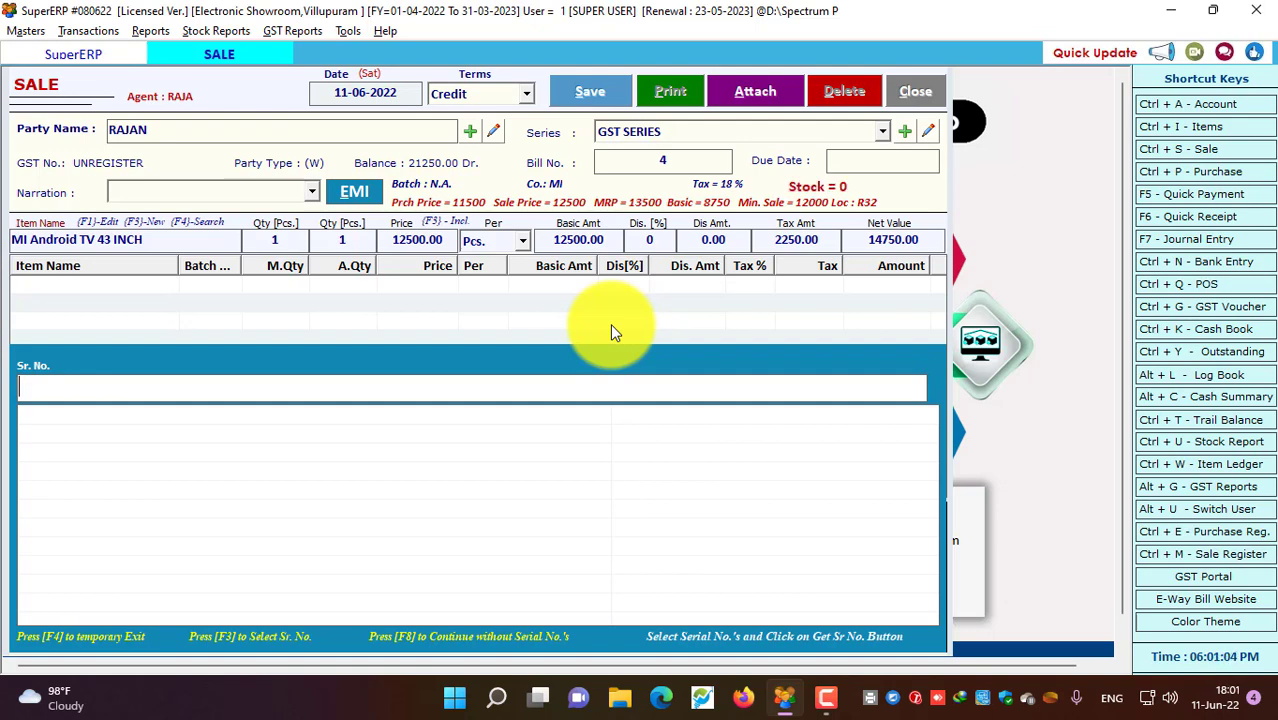
pyautogui.write('1001')
pyautogui.press('Return')
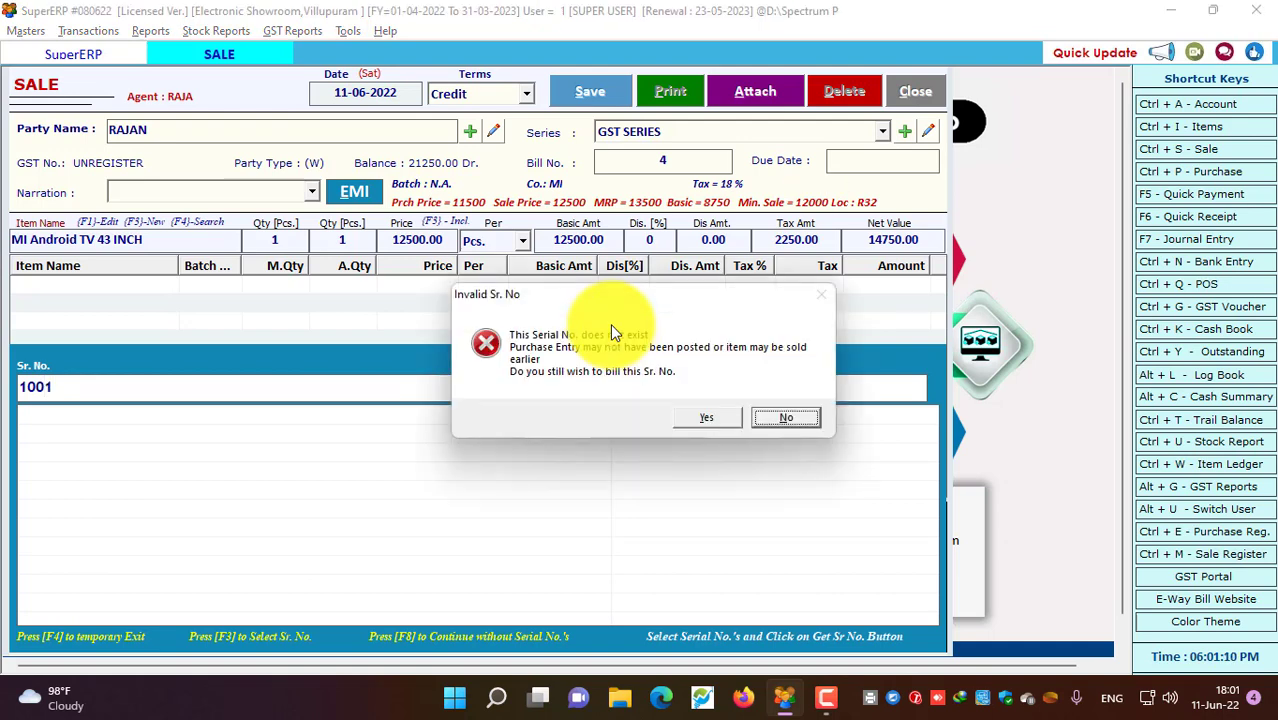
pyautogui.press('Left')
pyautogui.press('Return')
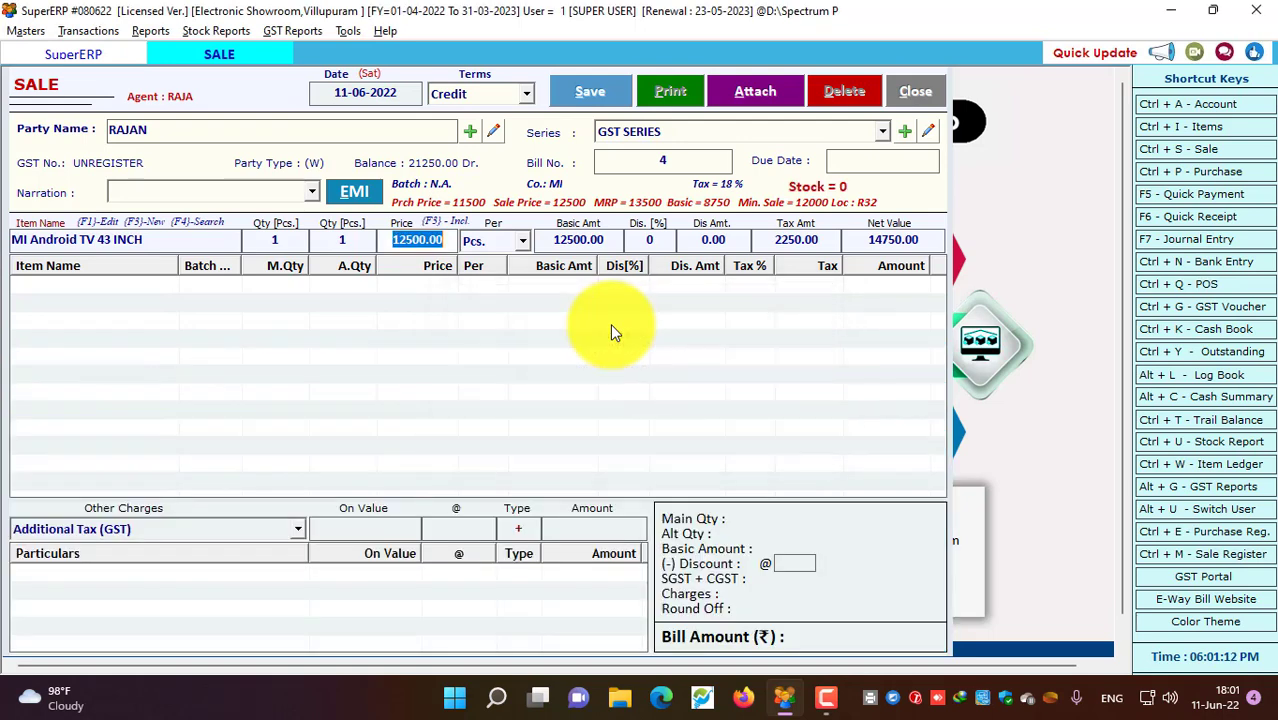
pyautogui.press('Return')
pyautogui.press('Return')
pyautogui.press('Return')
pyautogui.press('Return')
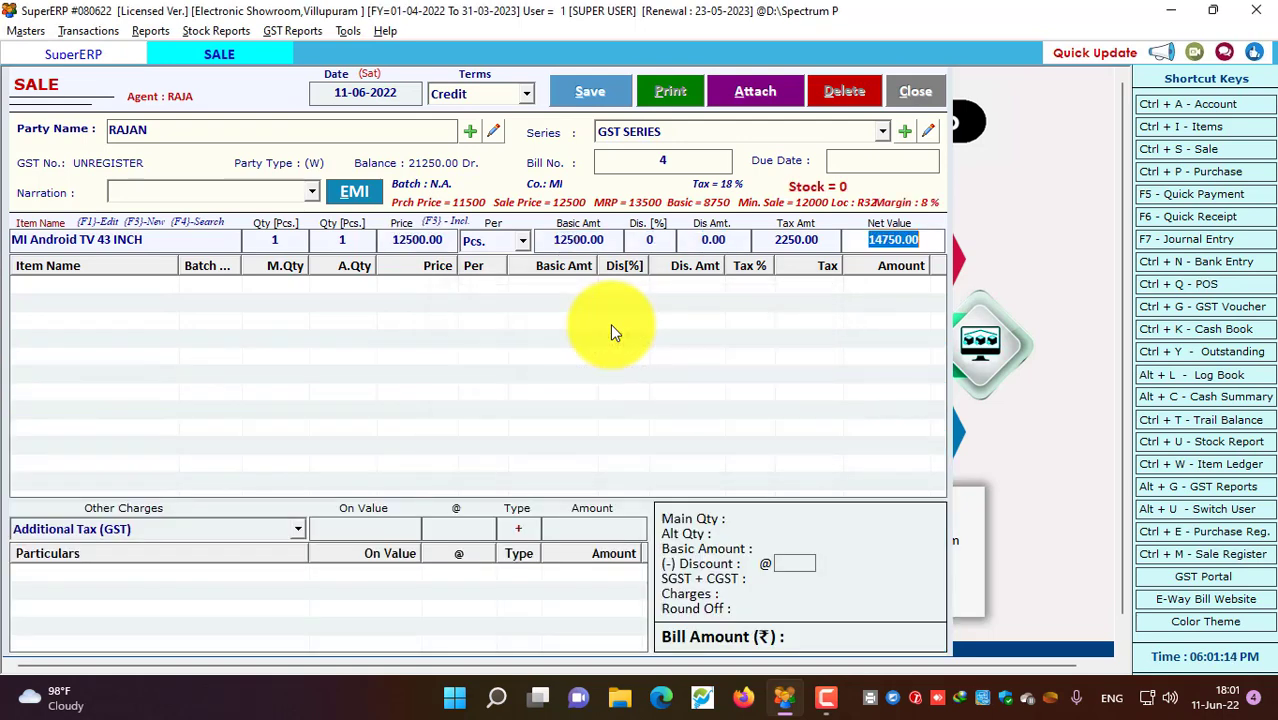
pyautogui.press('Return')
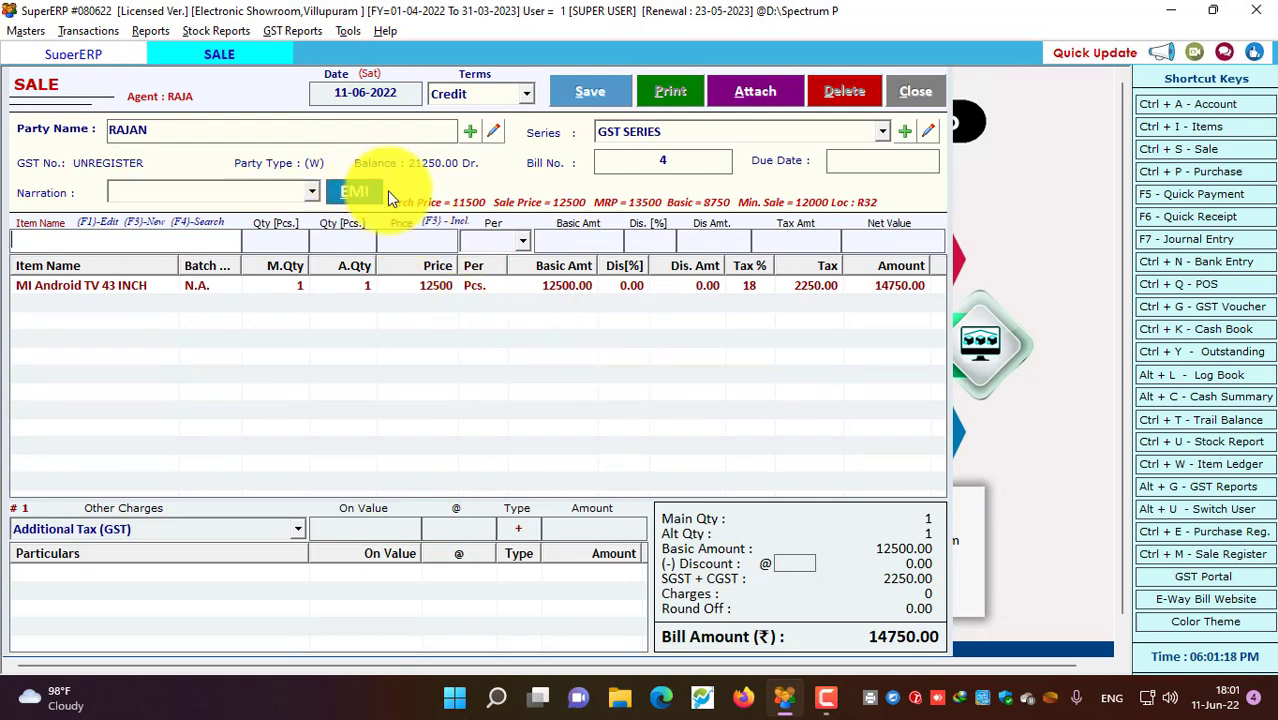
# Open the bill's EMI plan with 12 instalments and a 5000 first instalment
pyautogui.click(357, 192)
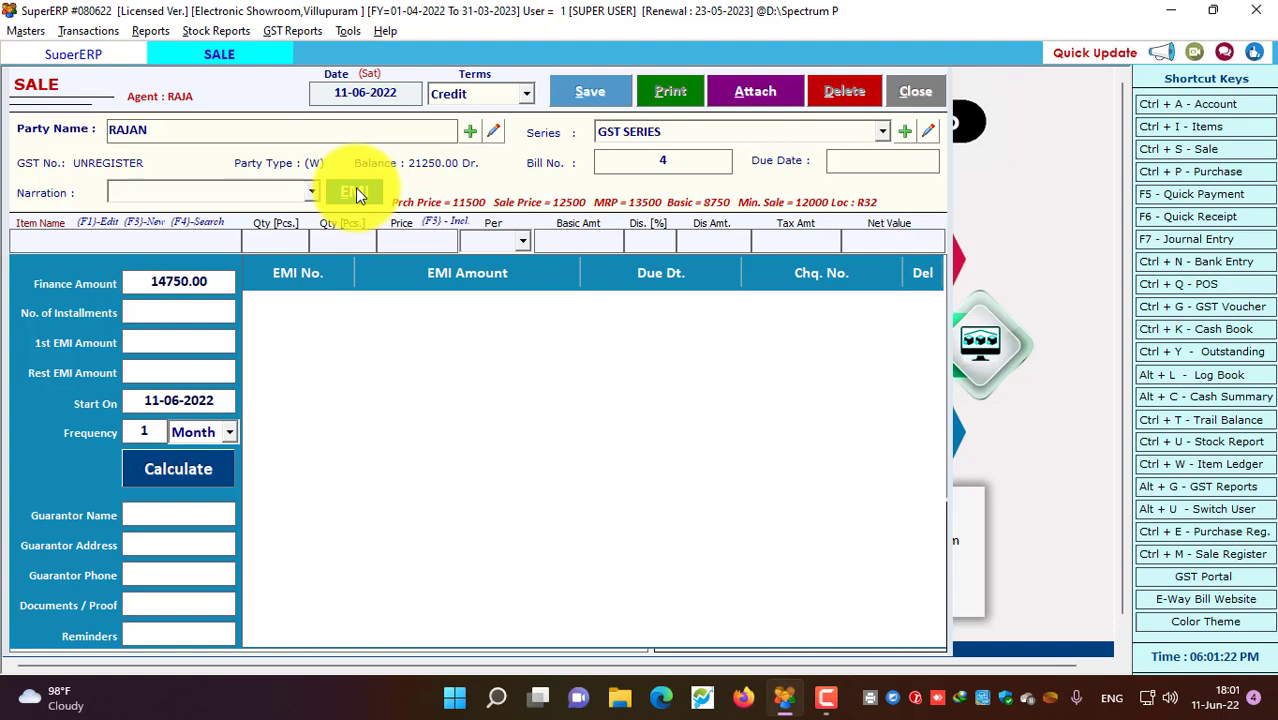
pyautogui.write('24')
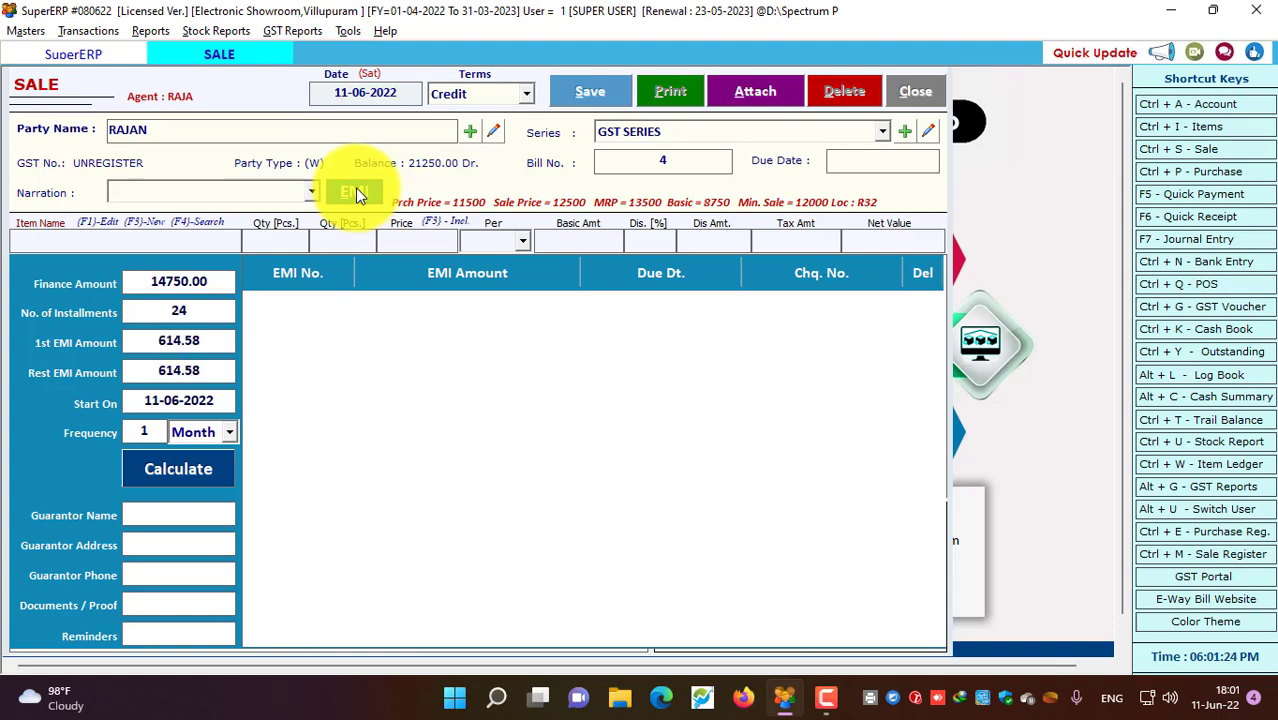
pyautogui.press('BackSpace')
pyautogui.press('BackSpace')
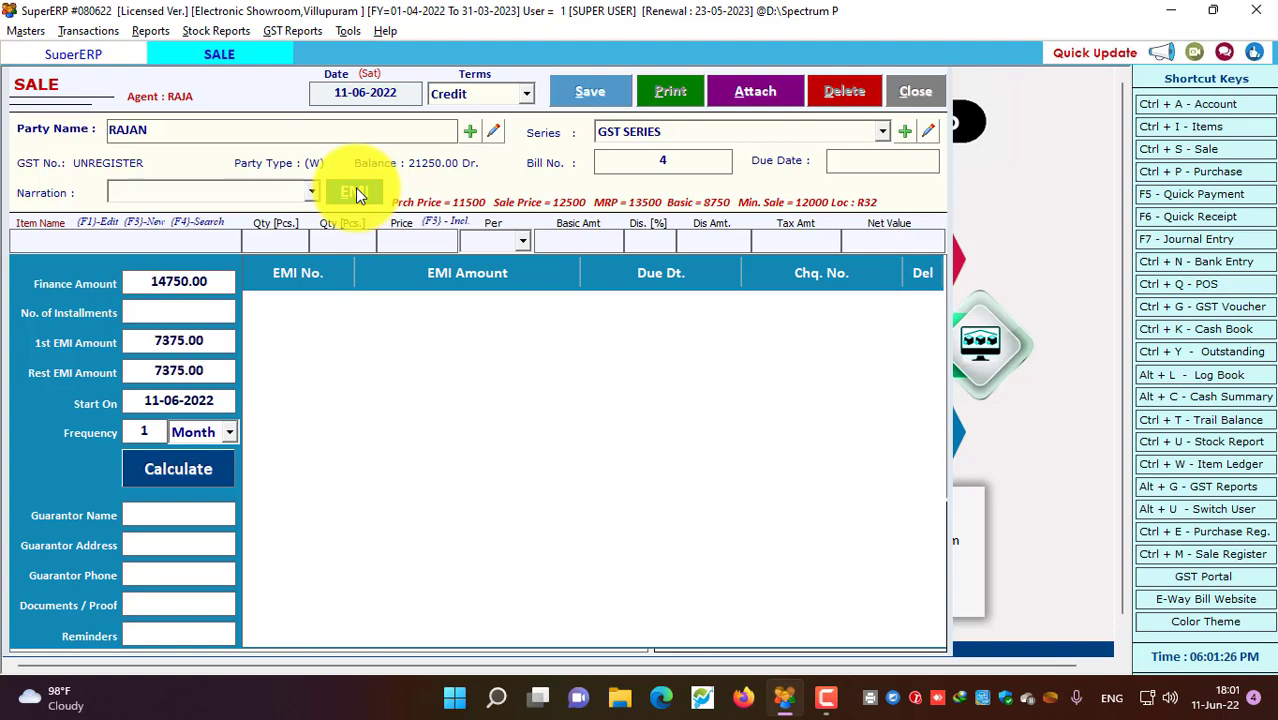
pyautogui.write('12')
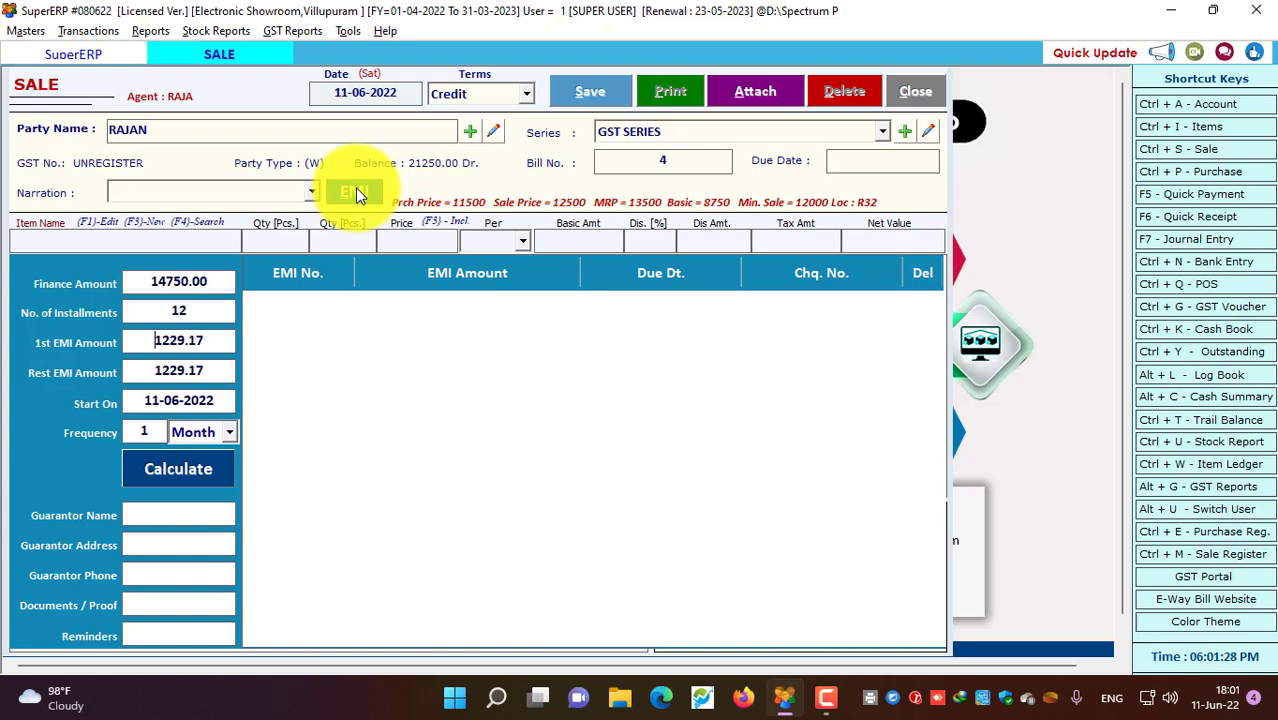
pyautogui.press('Tab')
pyautogui.press('Delete')
pyautogui.press('Delete')
pyautogui.press('Delete')
pyautogui.press('Delete')
pyautogui.press('Delete')
pyautogui.press('Delete')
pyautogui.press('Delete')
pyautogui.write('3500')
pyautogui.press('BackSpace')
pyautogui.press('BackSpace')
pyautogui.press('BackSpace')
pyautogui.press('BackSpace')
pyautogui.write('5000')
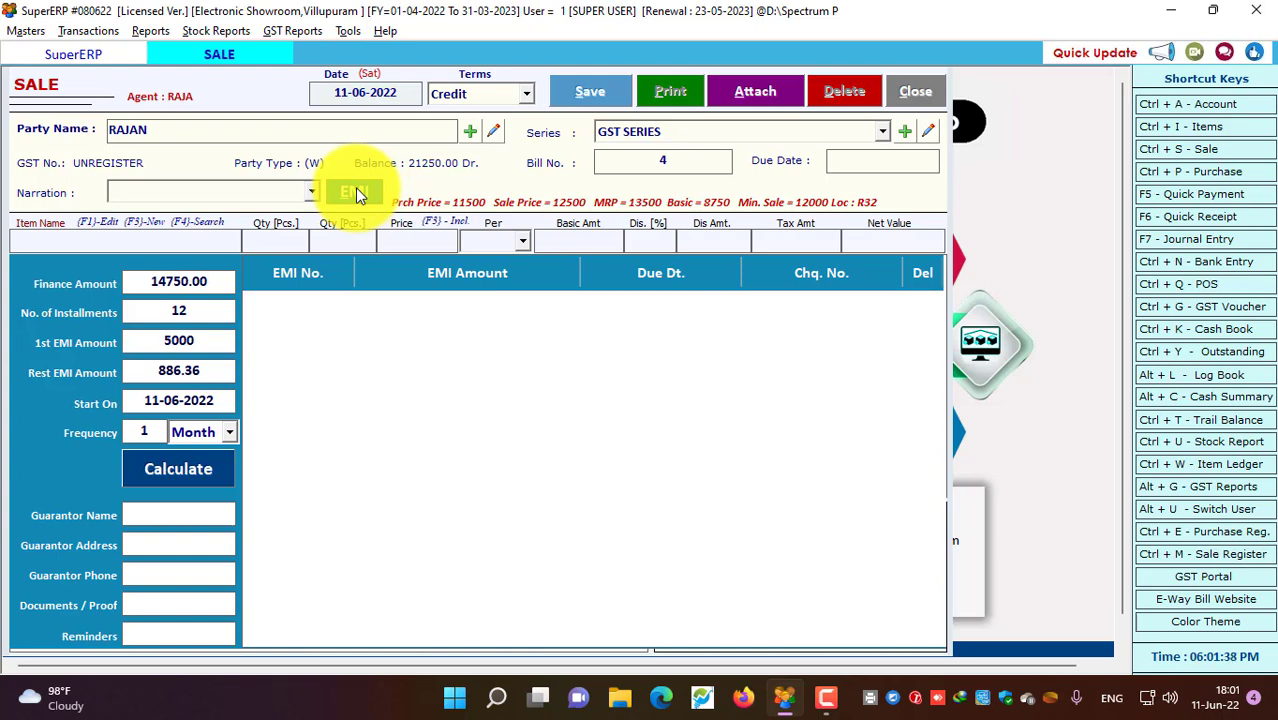
pyautogui.press('Return')
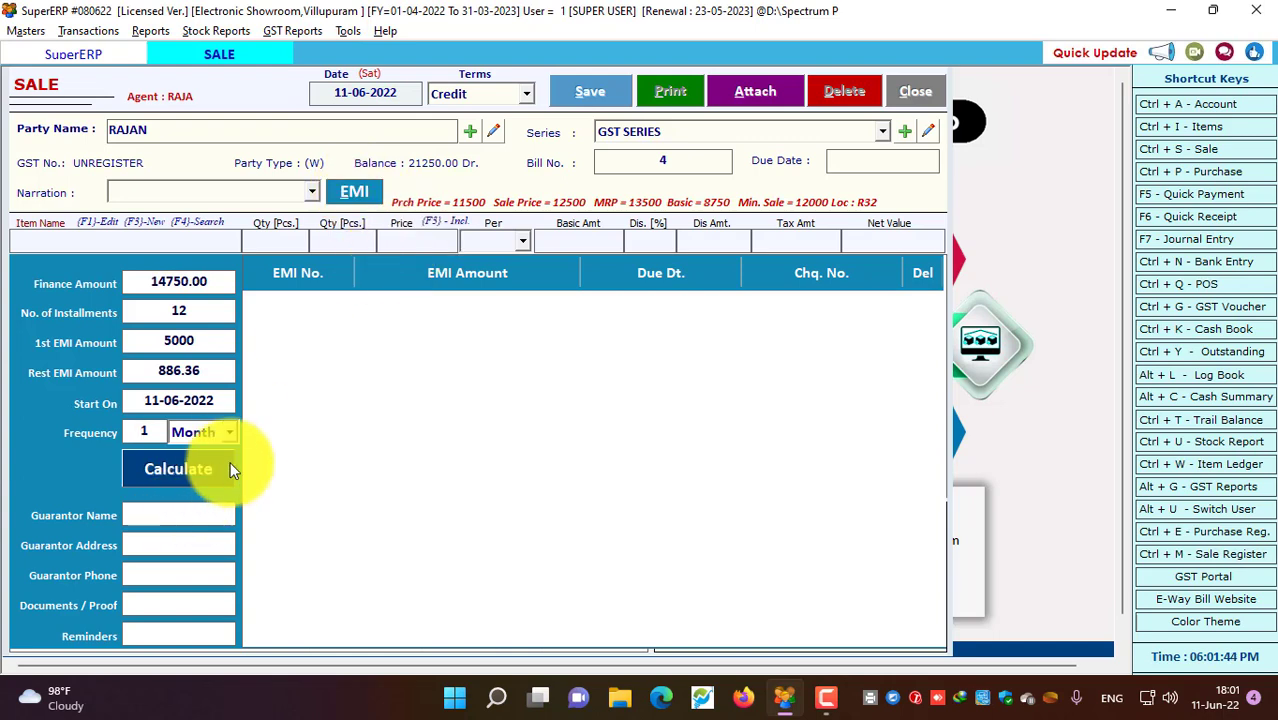
# Keep 1-month frequency, calculate the schedule of 886.36 monthly to 11-05-2023, and save the bill
pyautogui.click(229, 433)
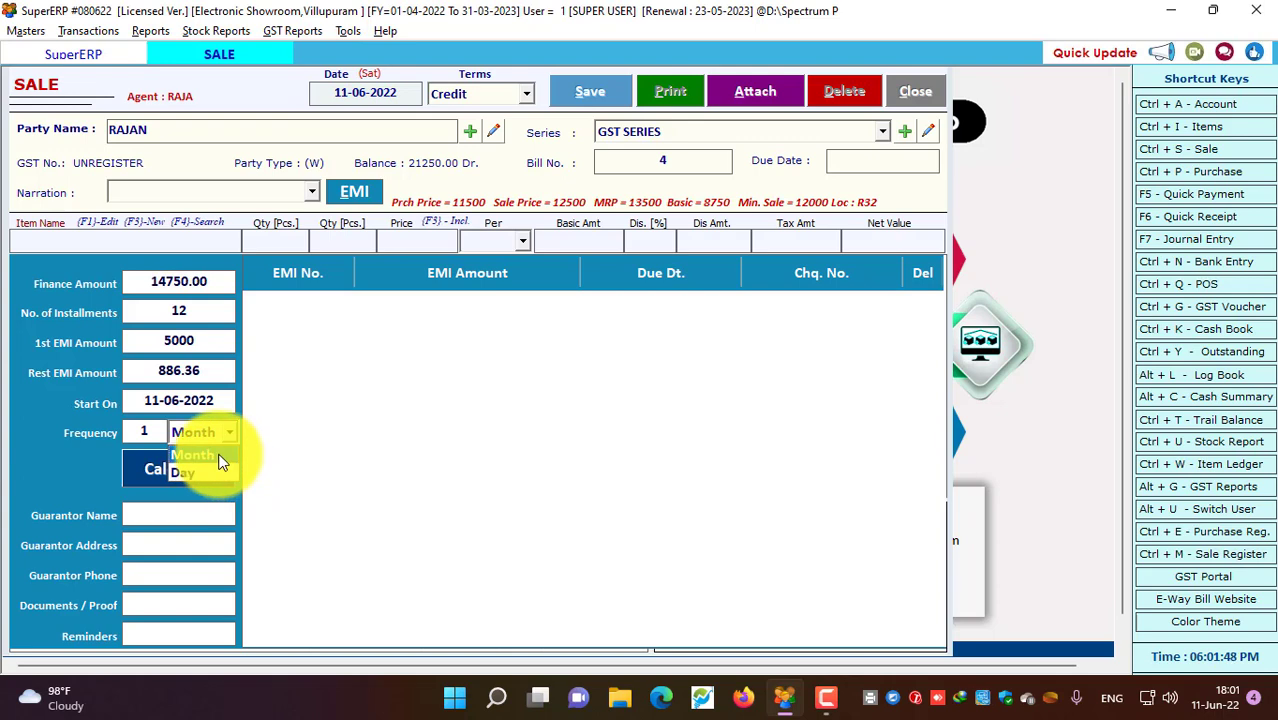
pyautogui.click(205, 455)
pyautogui.click(152, 430)
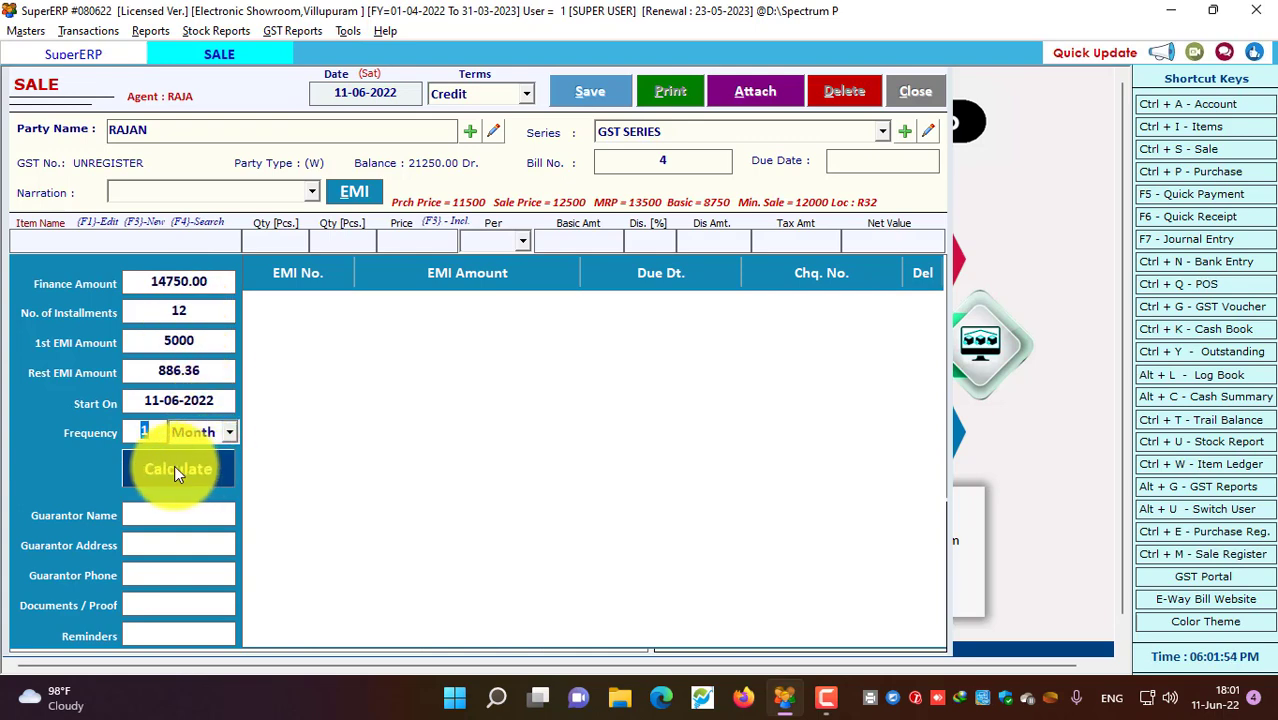
pyautogui.click(174, 468)
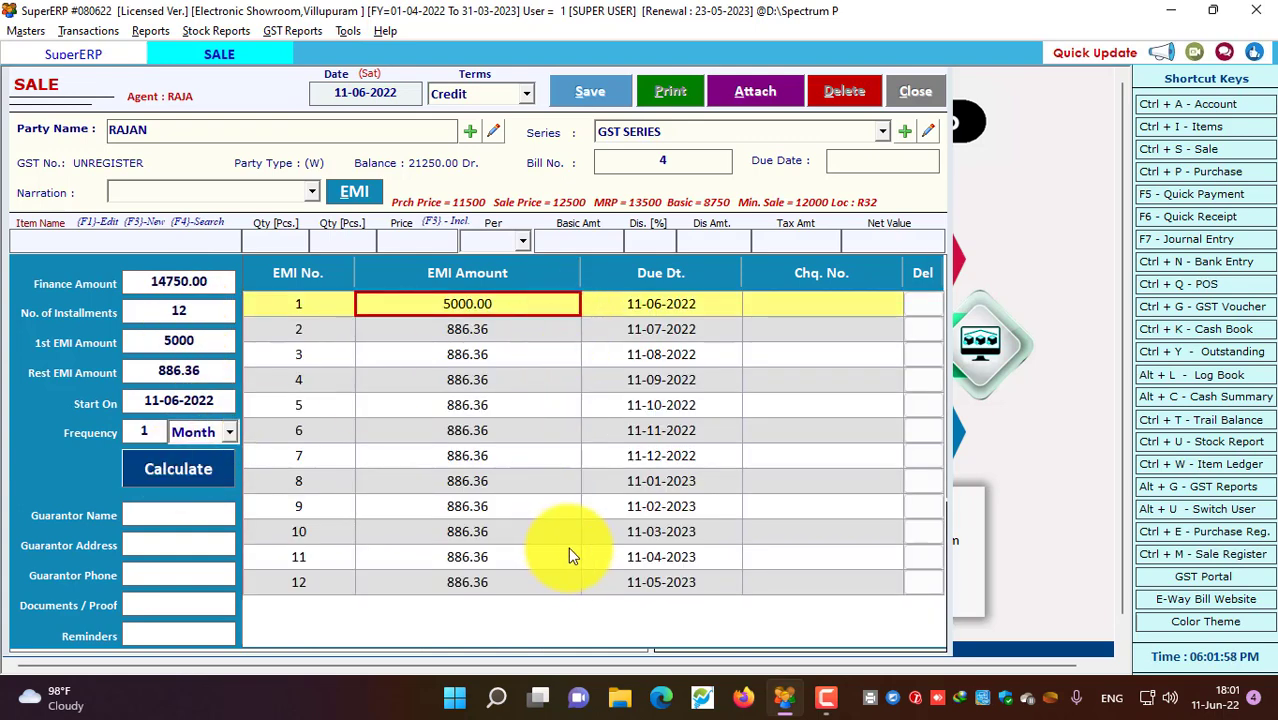
pyautogui.click(588, 91)
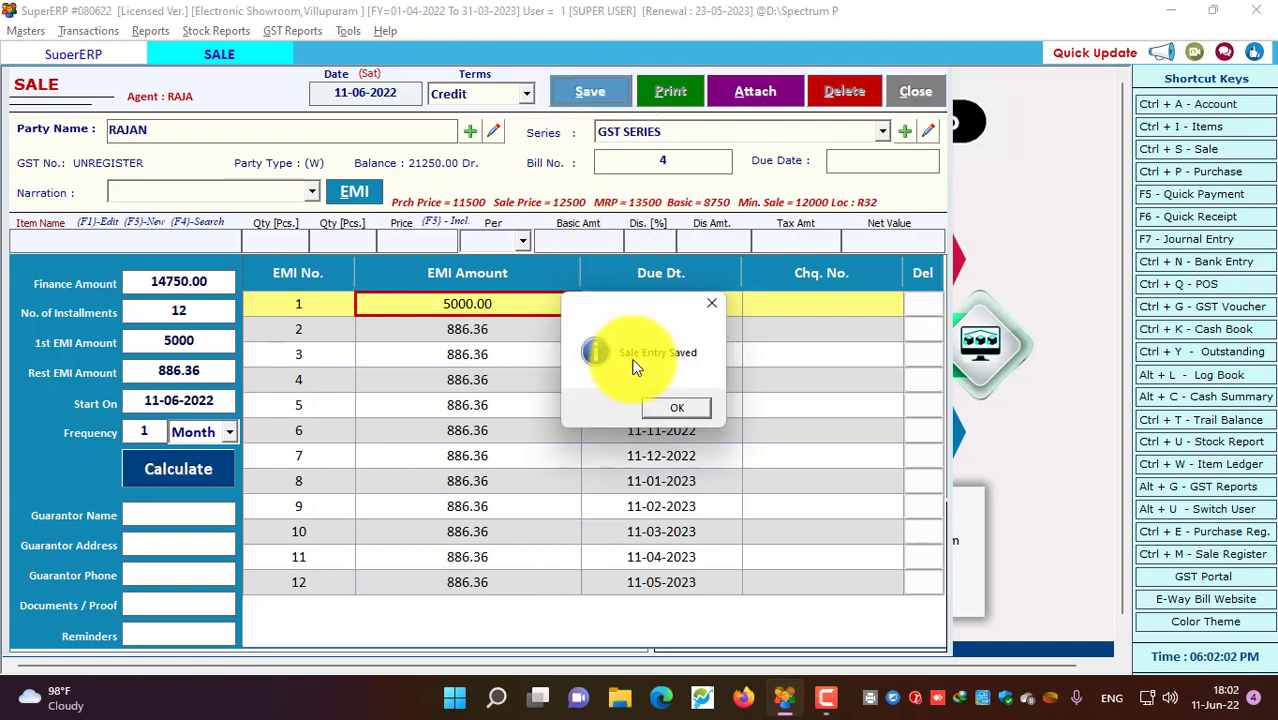
# Acknowledge the saved sale and preview bill 4 in GST Half Page format
pyautogui.click(673, 408)
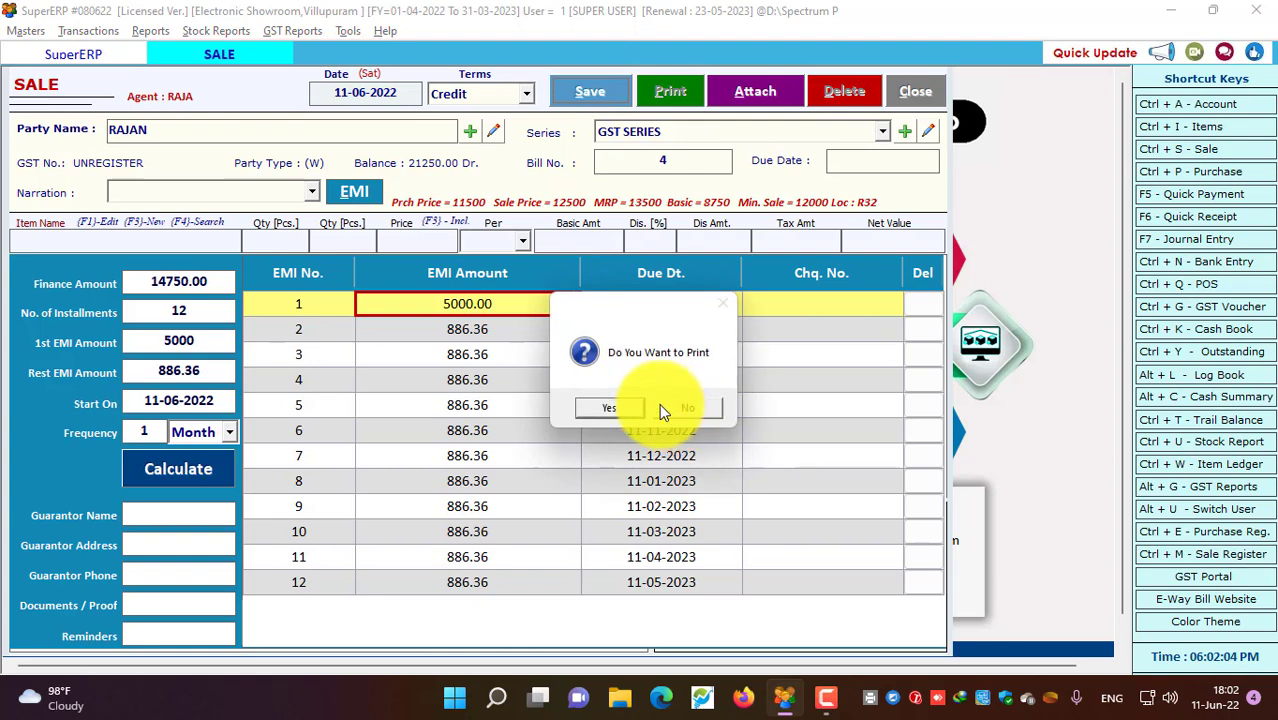
pyautogui.click(609, 408)
pyautogui.click(160, 545)
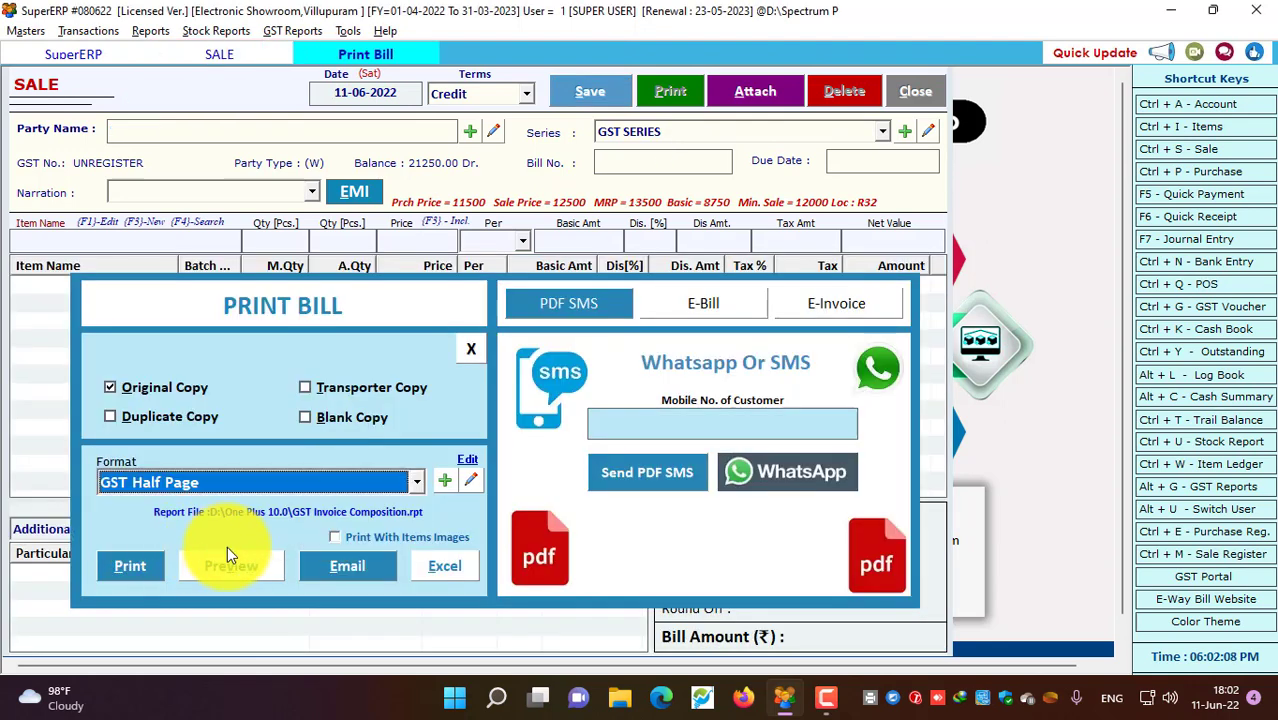
pyautogui.click(232, 566)
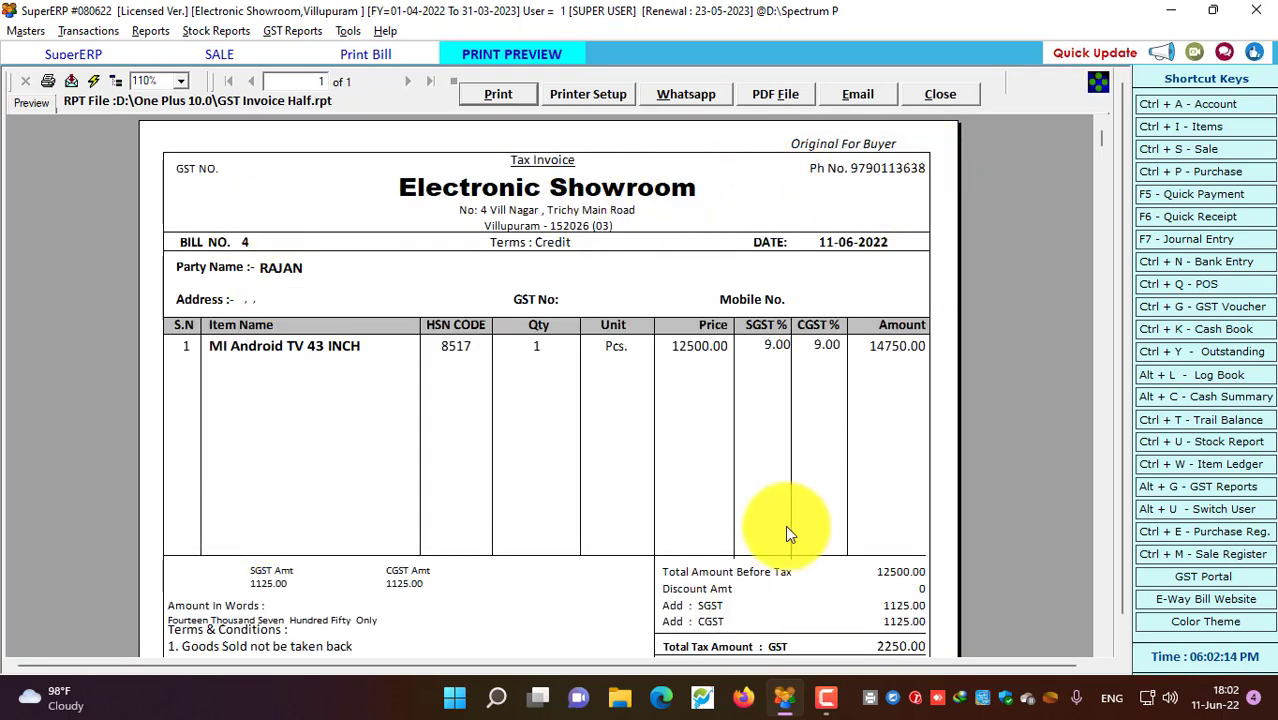
# Check the invoice's SGST 1125.00, CGST, 2250.00 total tax and 12500.00 pre-tax amount
pyautogui.scroll(-3, 386, 542)
pyautogui.scroll(3, 386, 542)
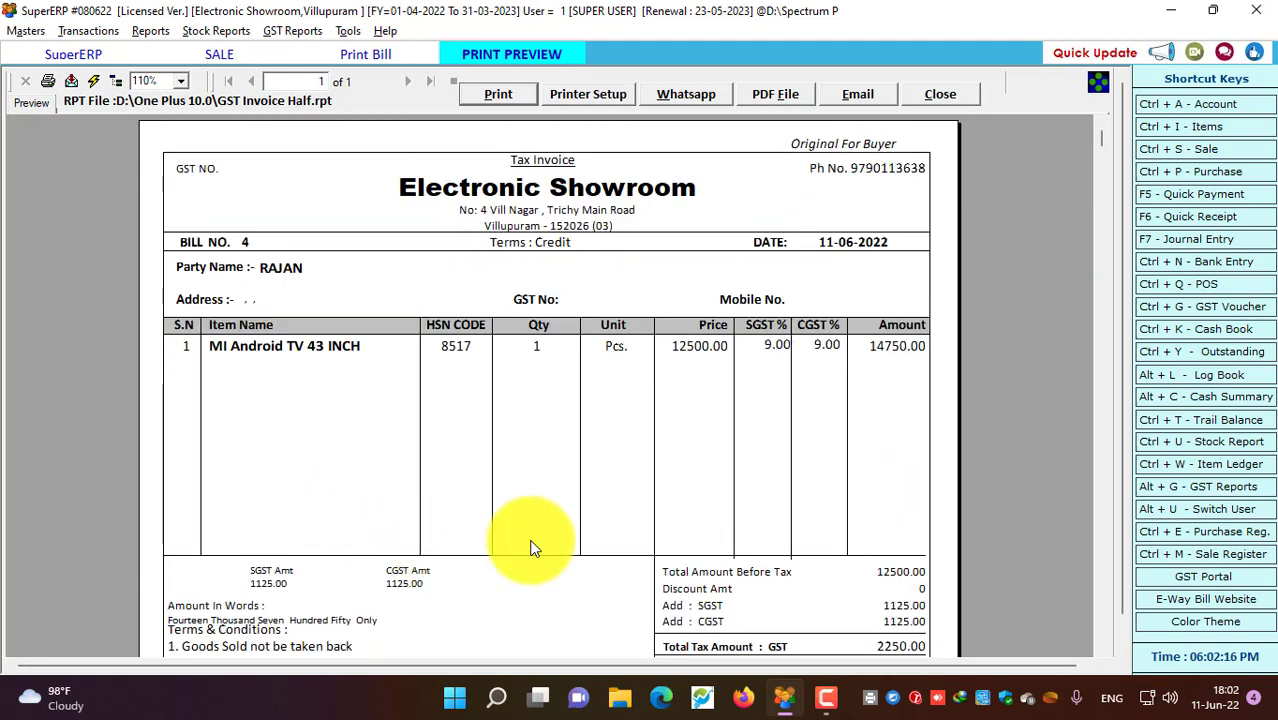
pyautogui.click(272, 578)
pyautogui.click(398, 582)
pyautogui.click(907, 619)
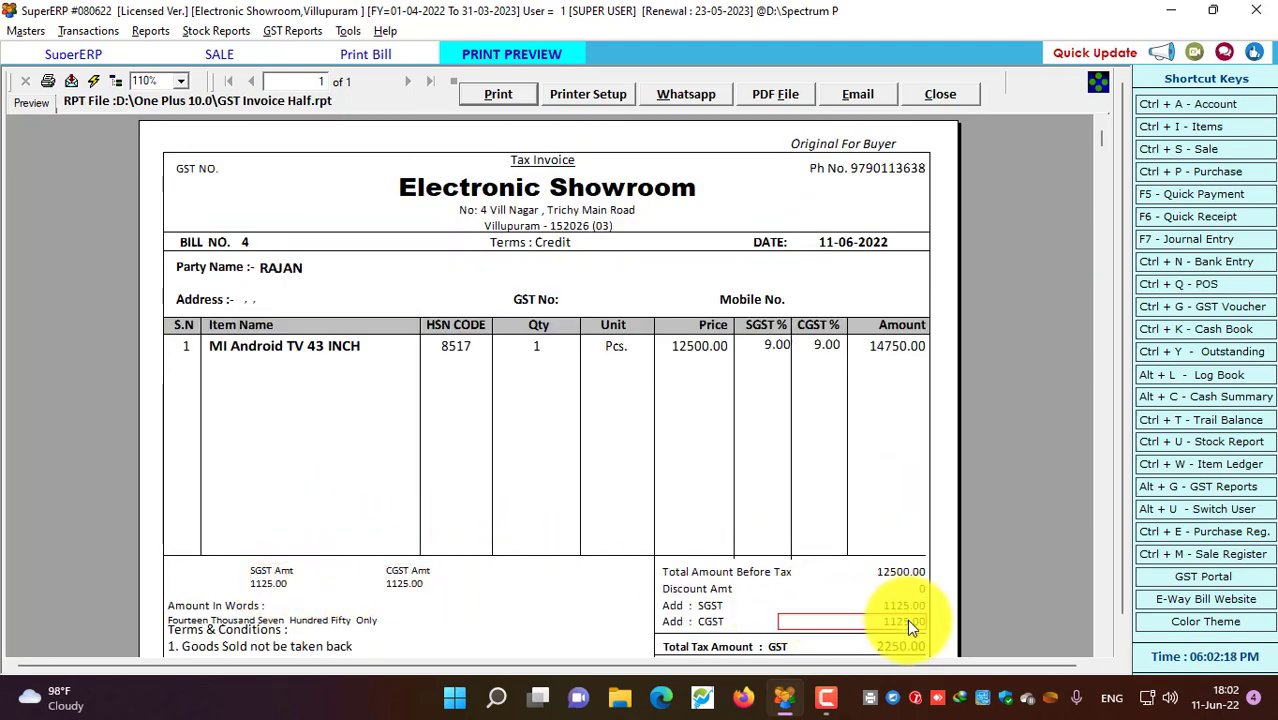
pyautogui.click(908, 605)
pyautogui.scroll(-3, 876, 600)
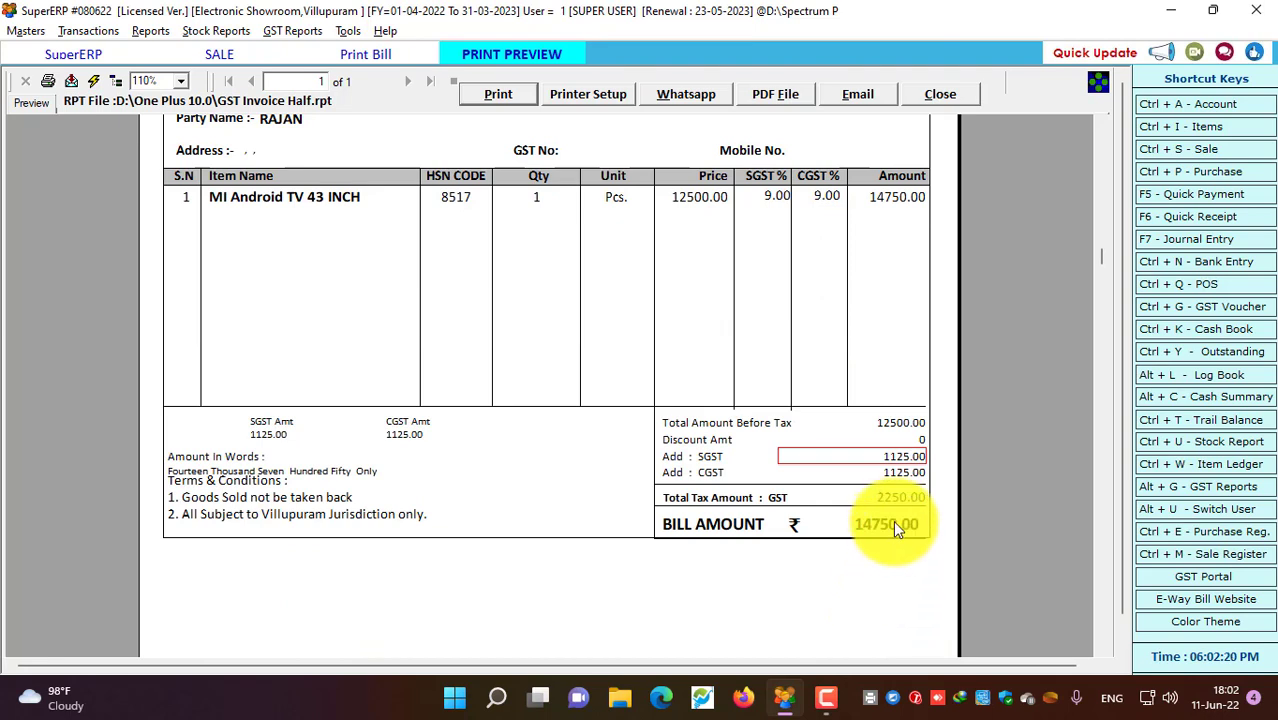
pyautogui.click(895, 496)
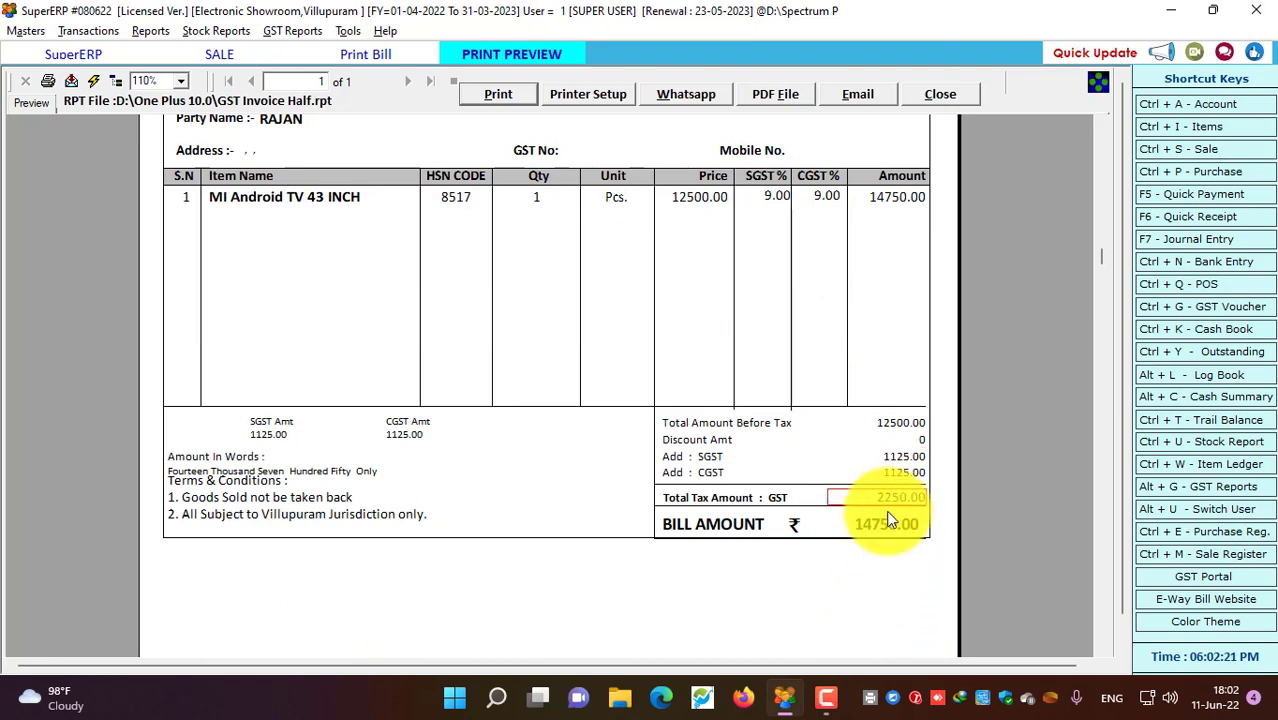
pyautogui.click(895, 425)
pyautogui.scroll(5, 806, 440)
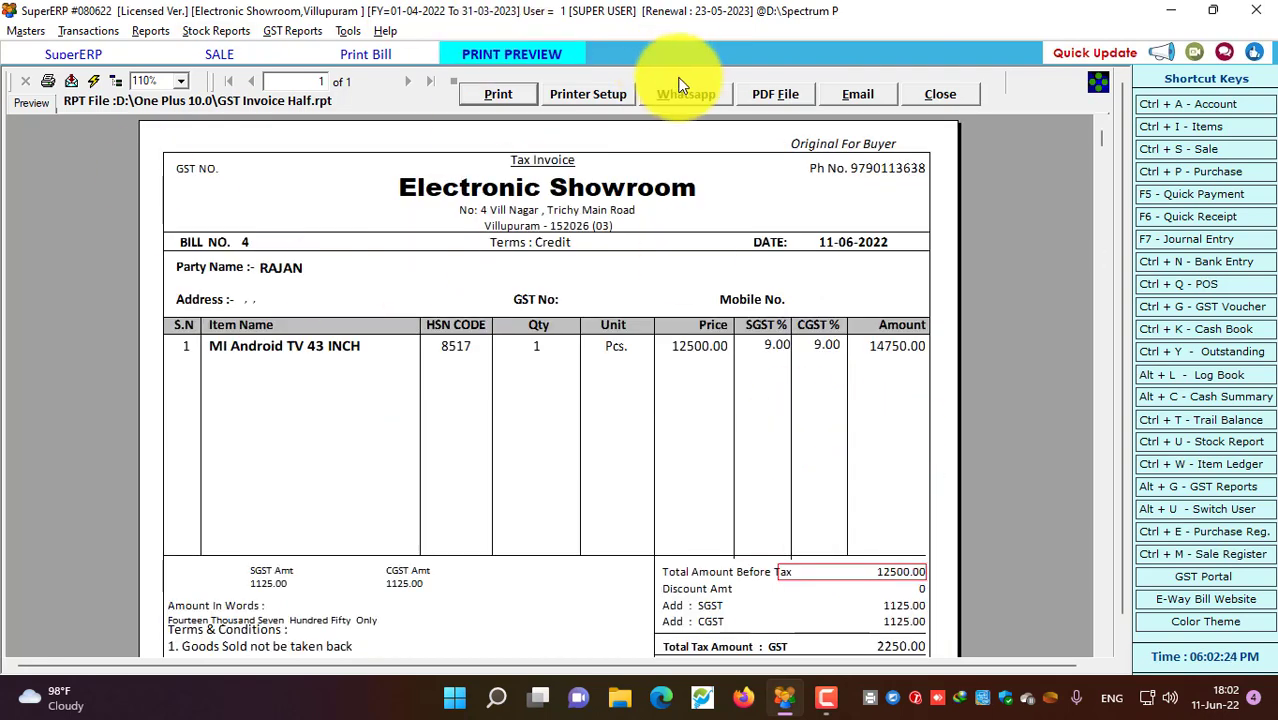
# Close the invoice preview, the Print Bill prompt and the sale entry screen
pyautogui.click(940, 93)
pyautogui.click(470, 349)
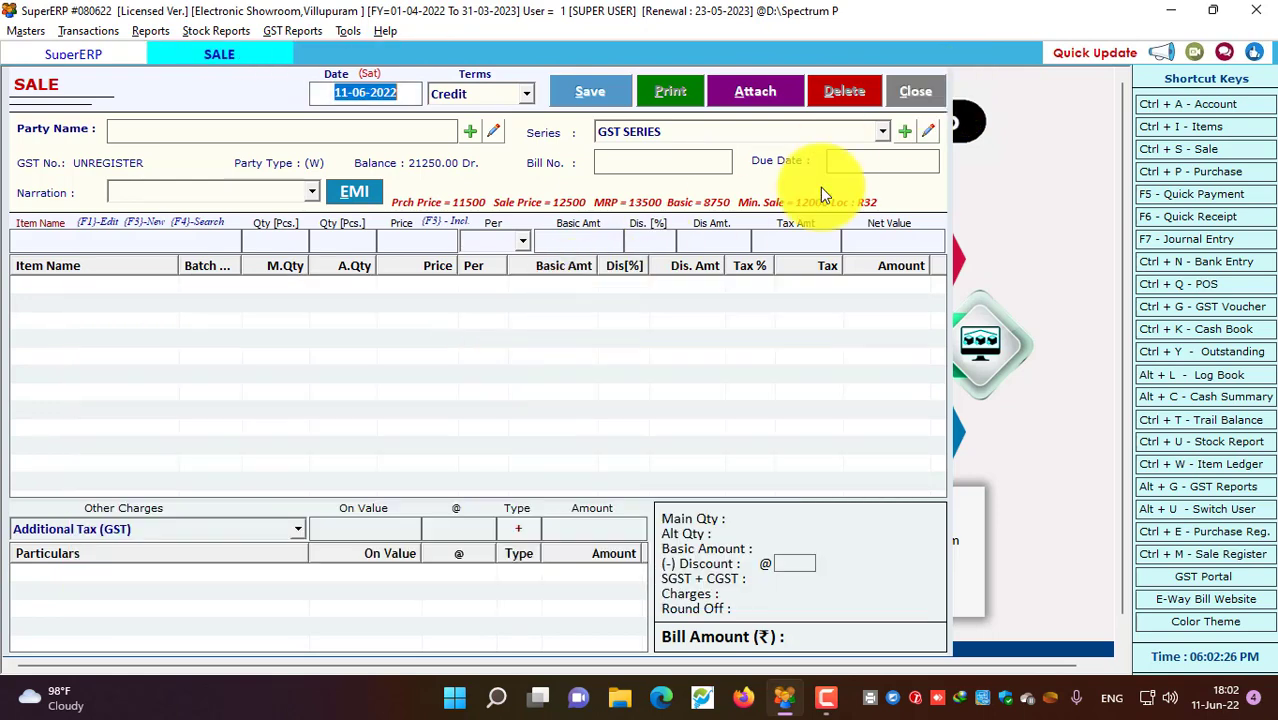
pyautogui.click(918, 92)
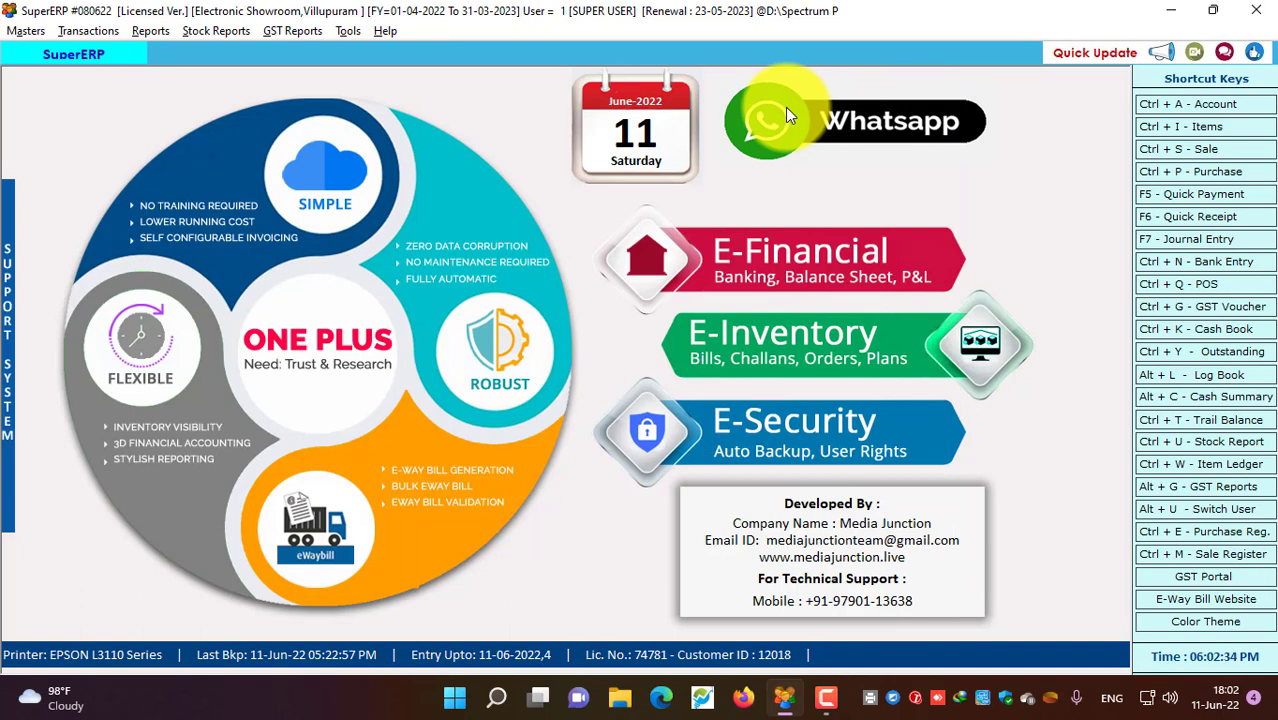
# Start a cash Quick Receipt, pick the customer's account via R, and enter 3500
pyautogui.click(87, 30)
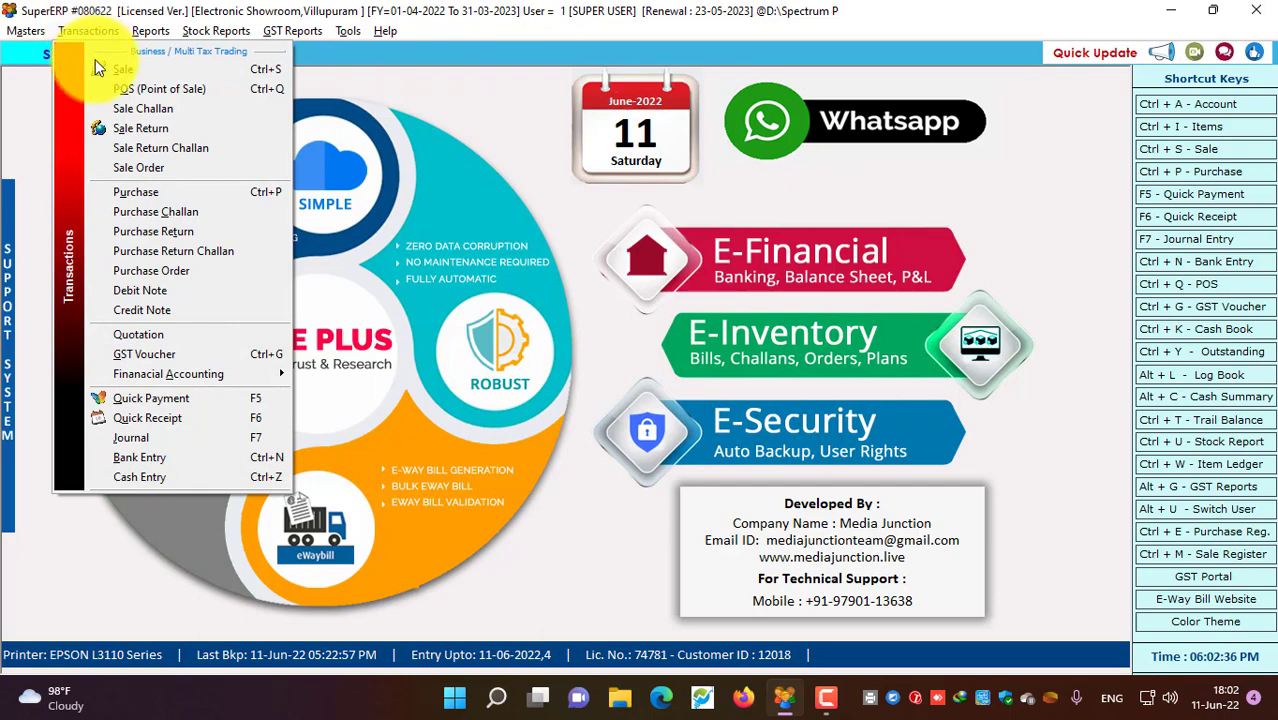
pyautogui.click(170, 420)
pyautogui.press('Return')
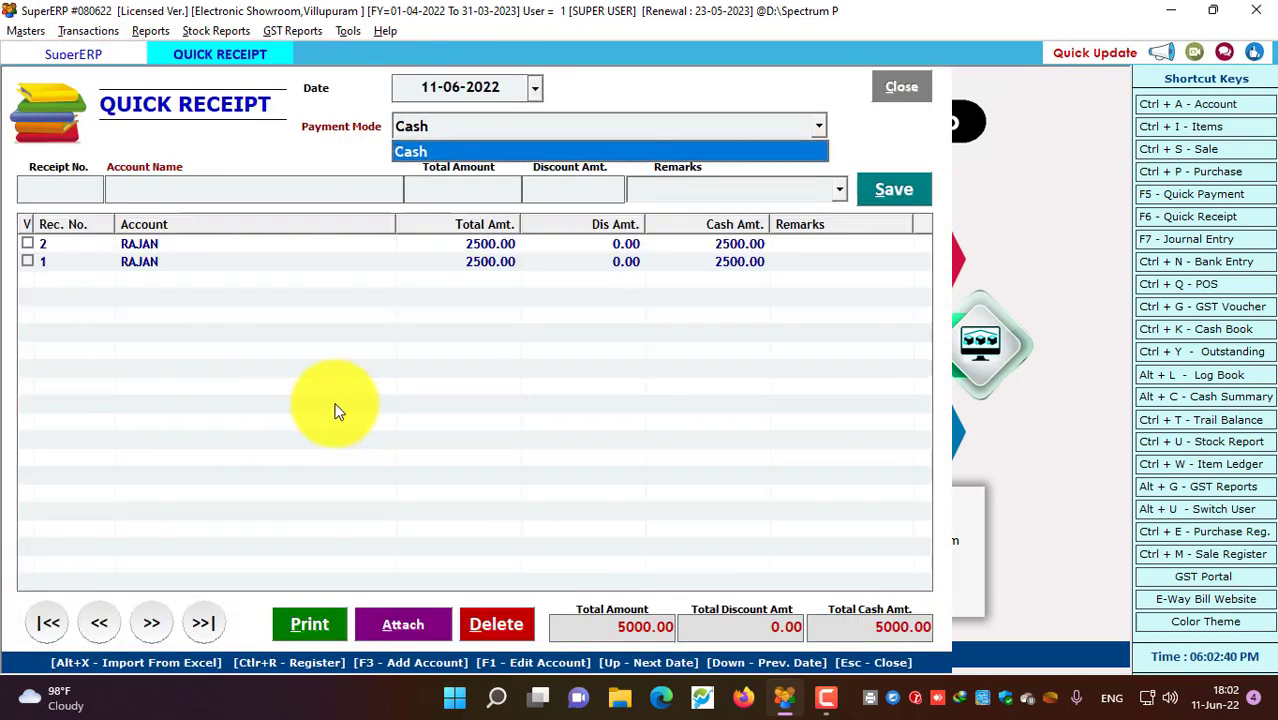
pyautogui.press('Return')
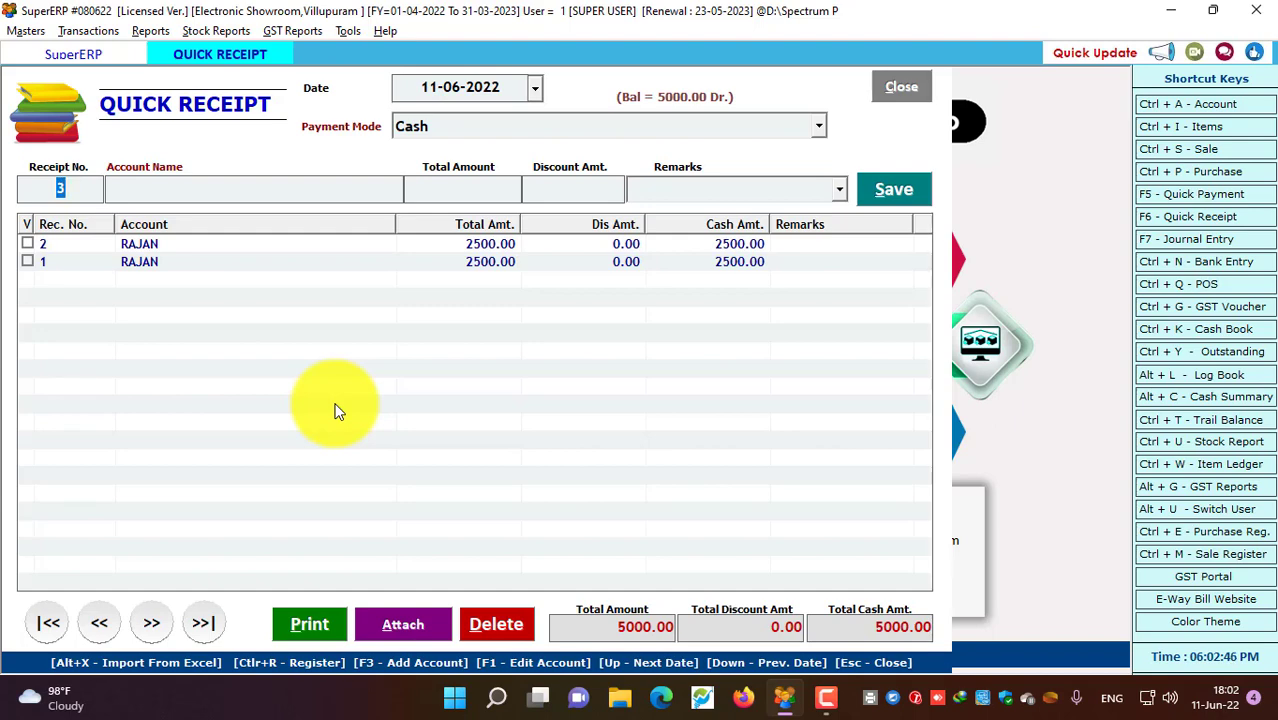
pyautogui.press('Return')
pyautogui.write('R')
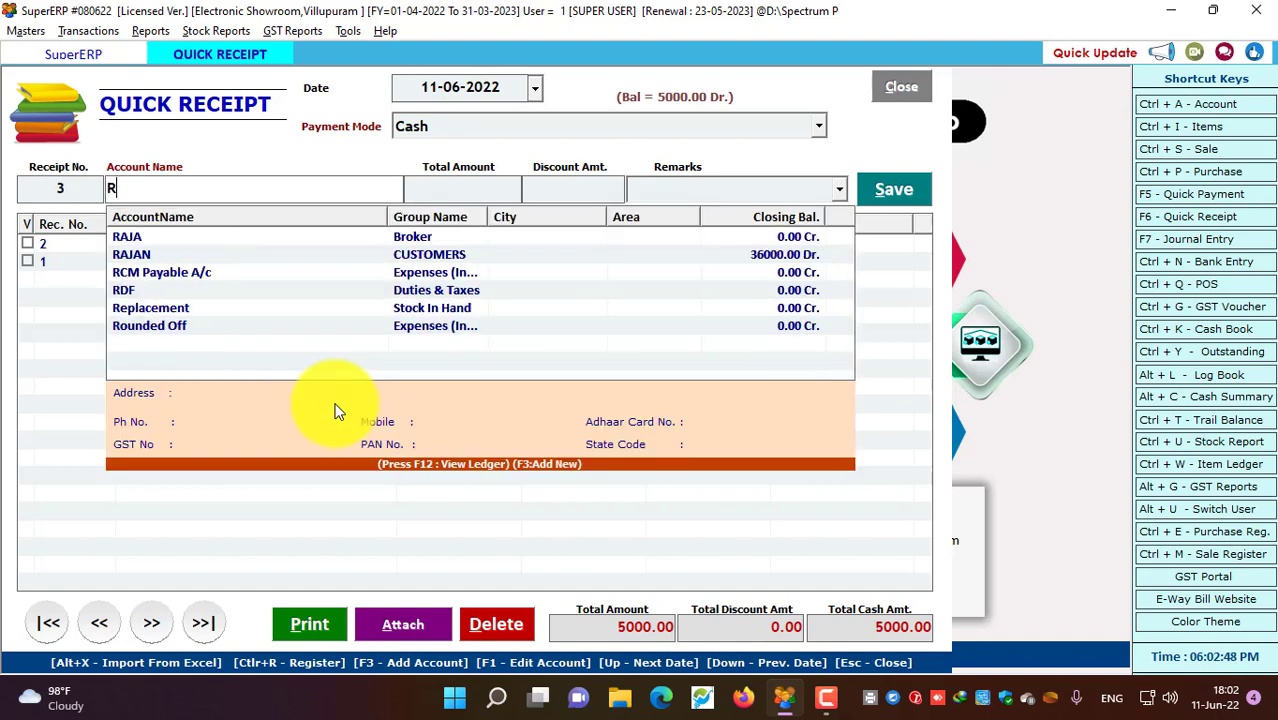
pyautogui.press('Down')
pyautogui.press('Down')
pyautogui.press('Return')
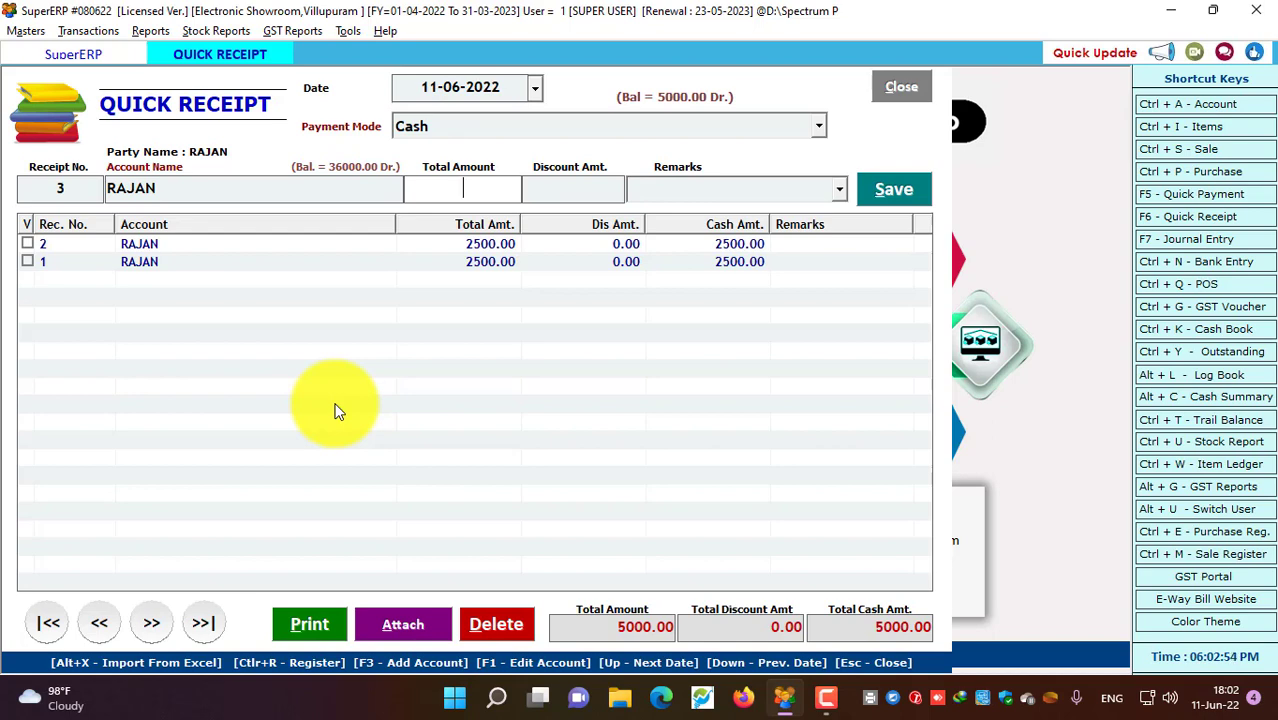
pyautogui.write('3500')
pyautogui.press('Return')
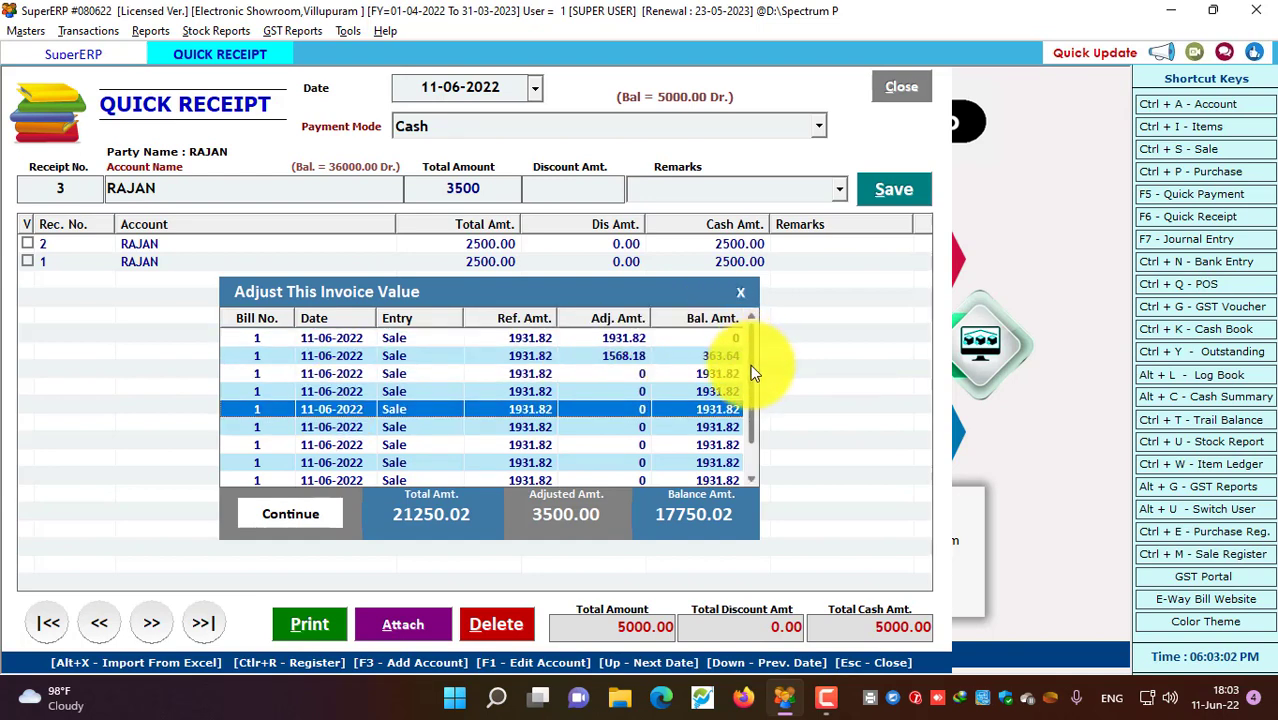
# Adjust the 3500 by settling the first bill fully and 1568.18 against the second
pyautogui.click(613, 338)
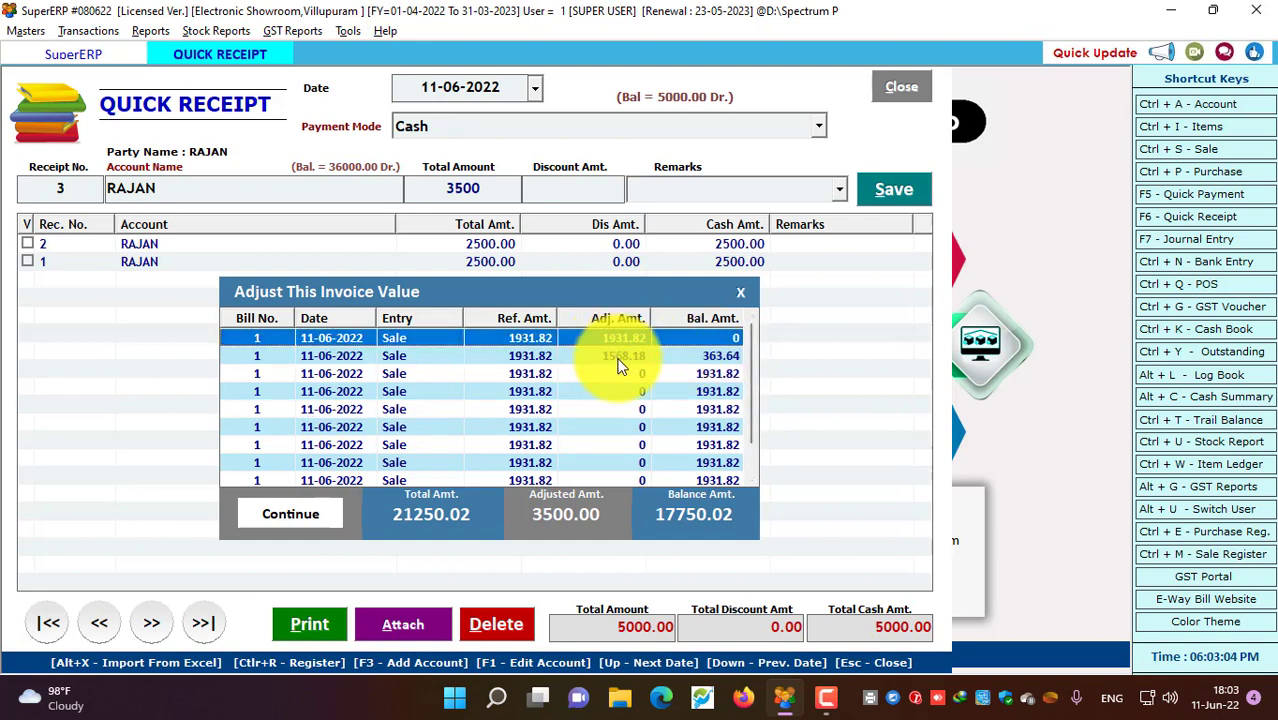
pyautogui.click(622, 354)
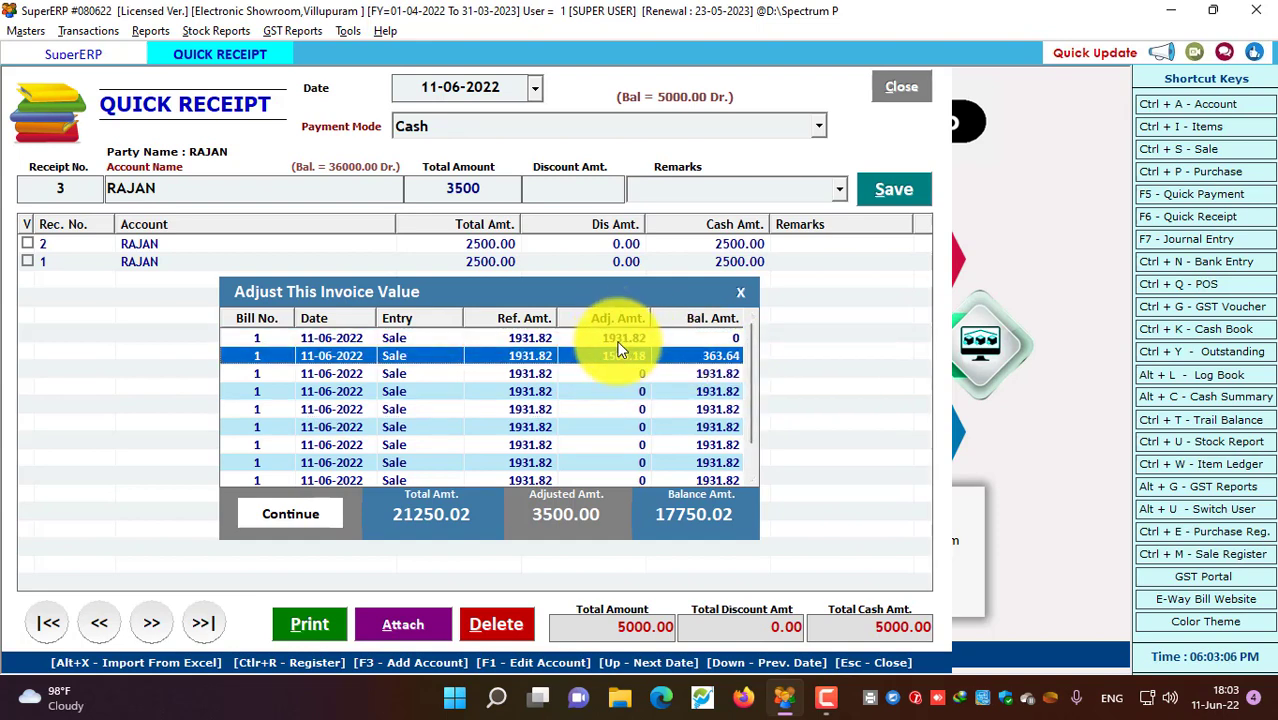
pyautogui.click(618, 341)
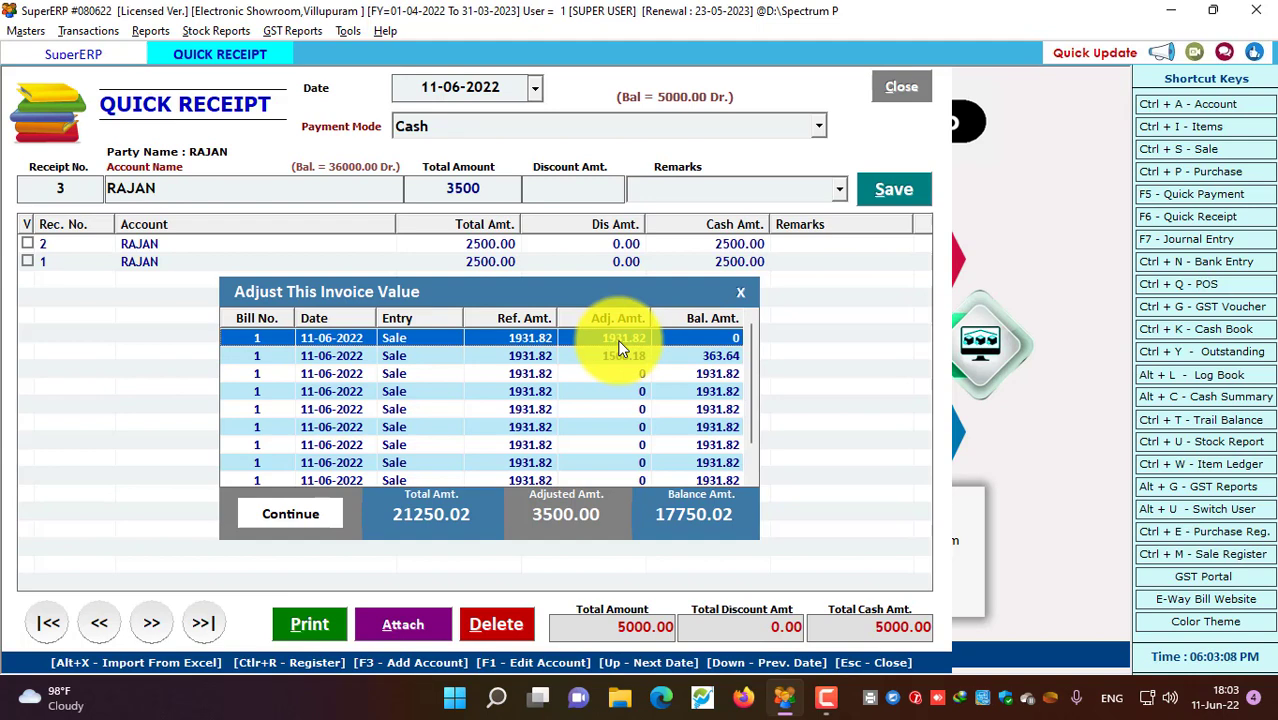
pyautogui.click(620, 356)
pyautogui.click(621, 356)
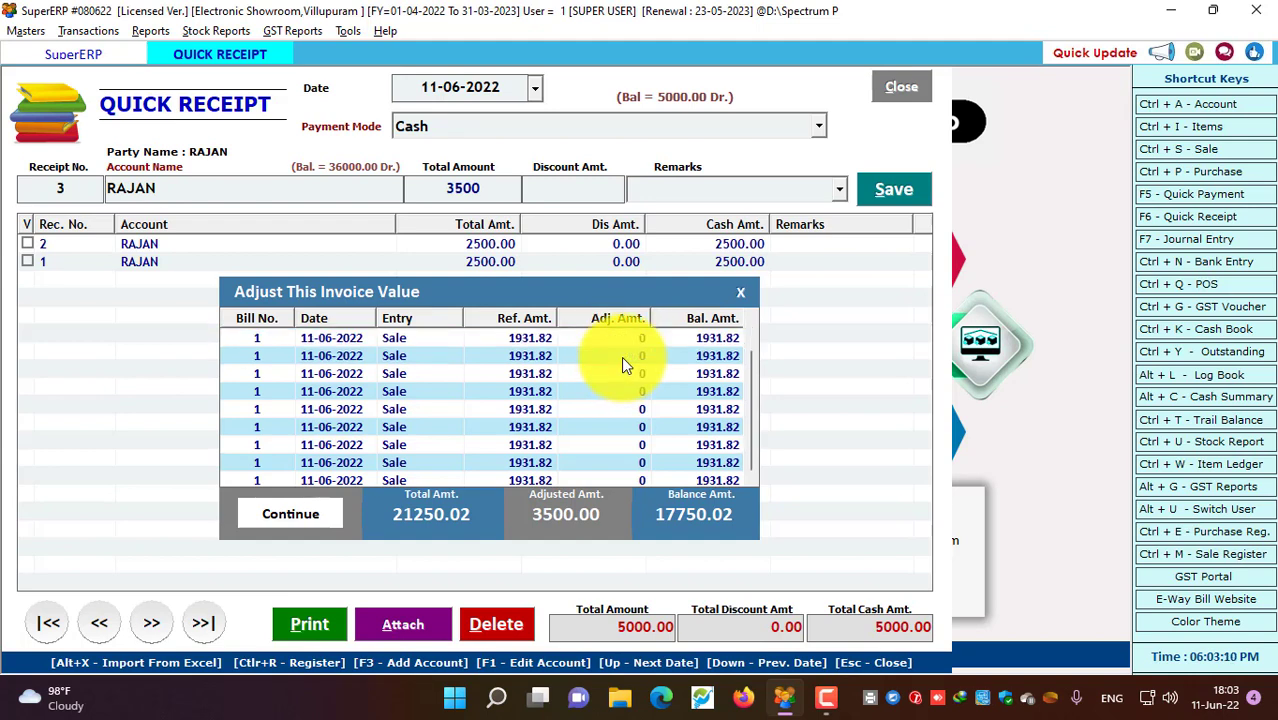
pyautogui.click(621, 356)
pyautogui.click(618, 340)
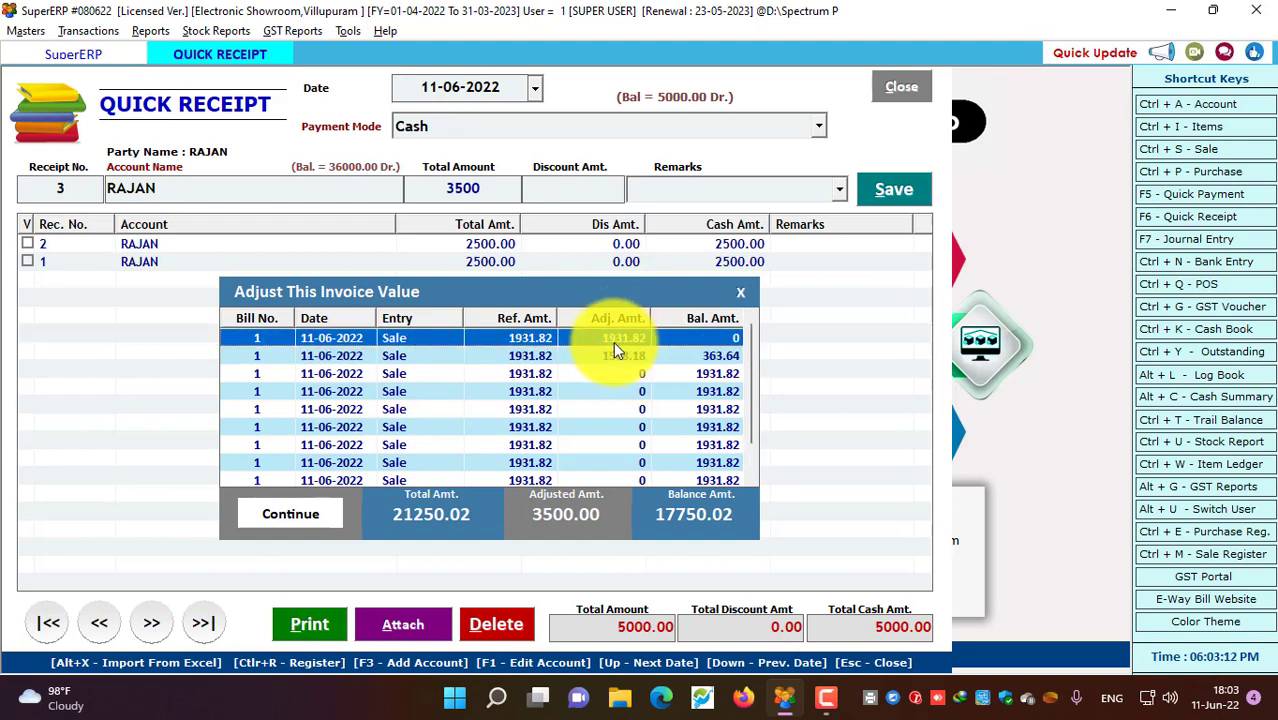
pyautogui.click(609, 350)
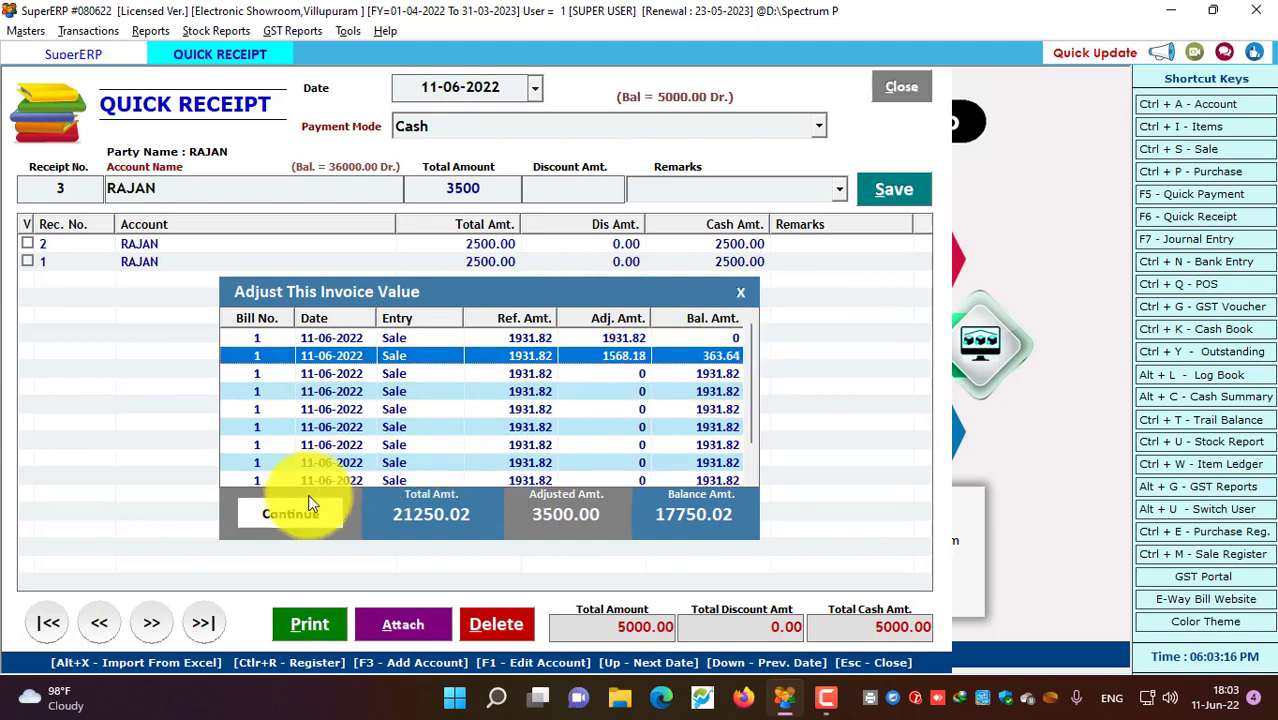
pyautogui.click(283, 514)
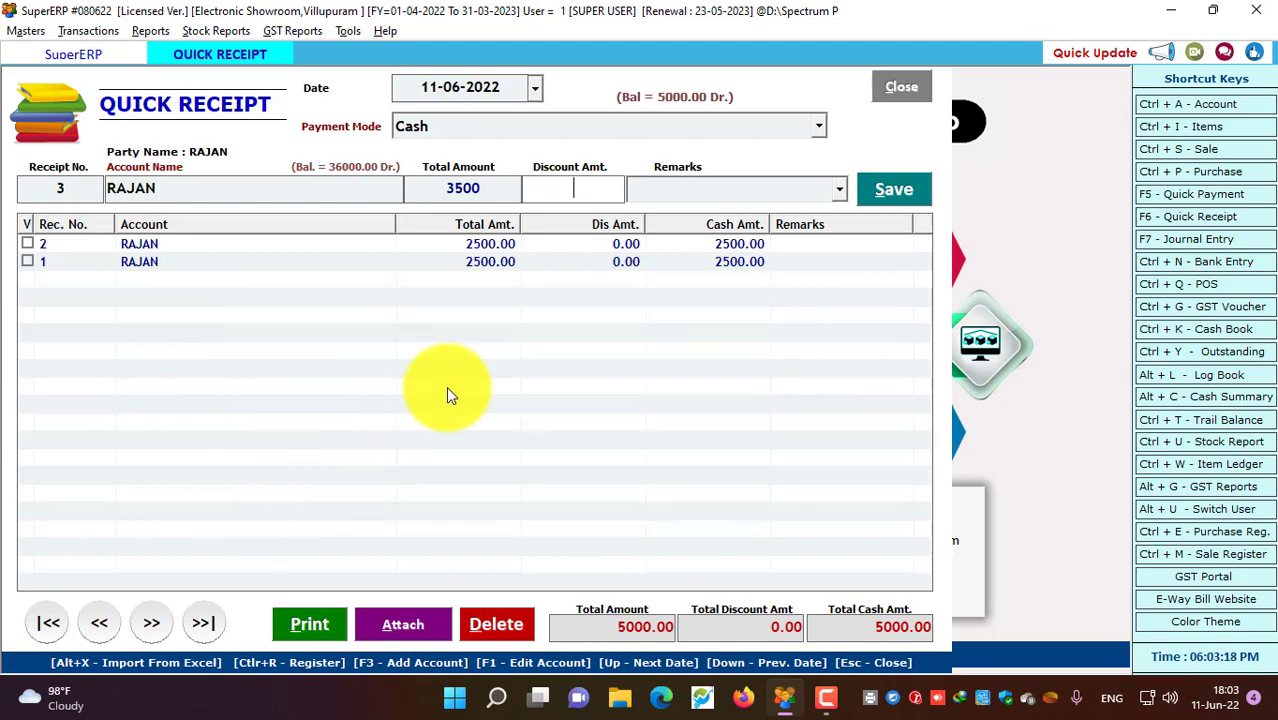
# Save receipt 3, browse the receipts list, and close the Quick Receipt window
pyautogui.press('Return')
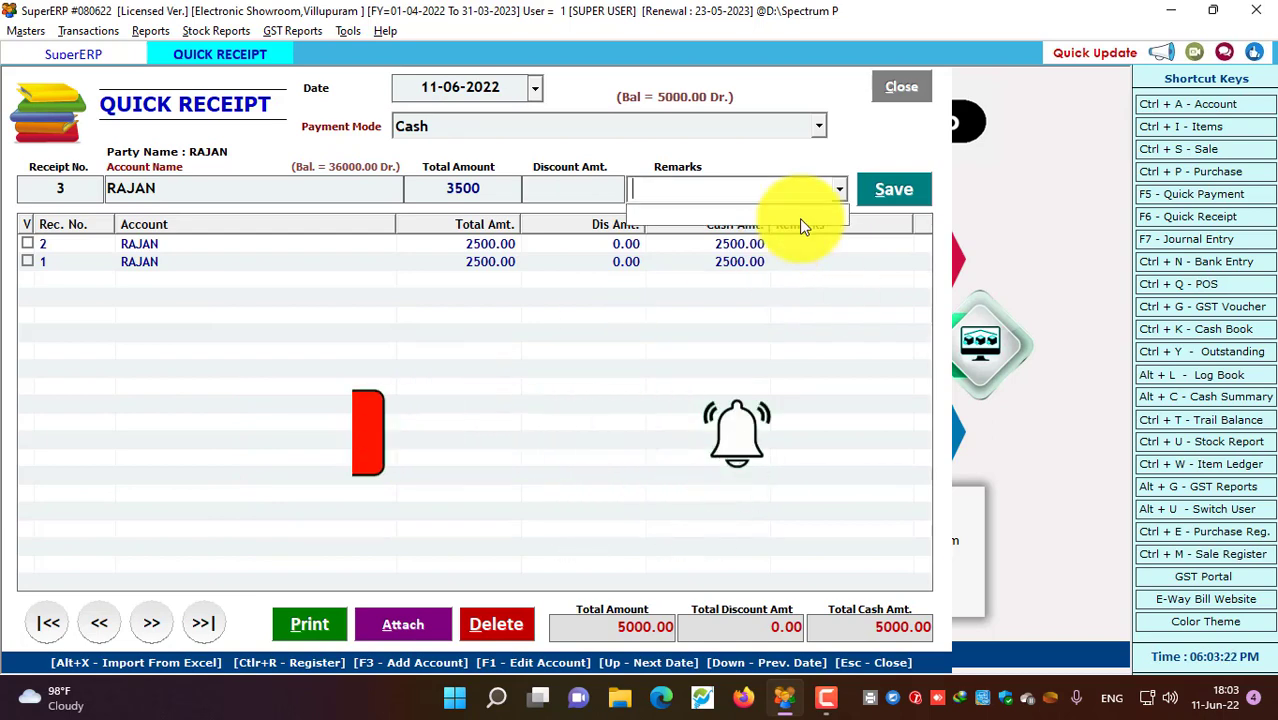
pyautogui.click(908, 190)
pyautogui.click(889, 188)
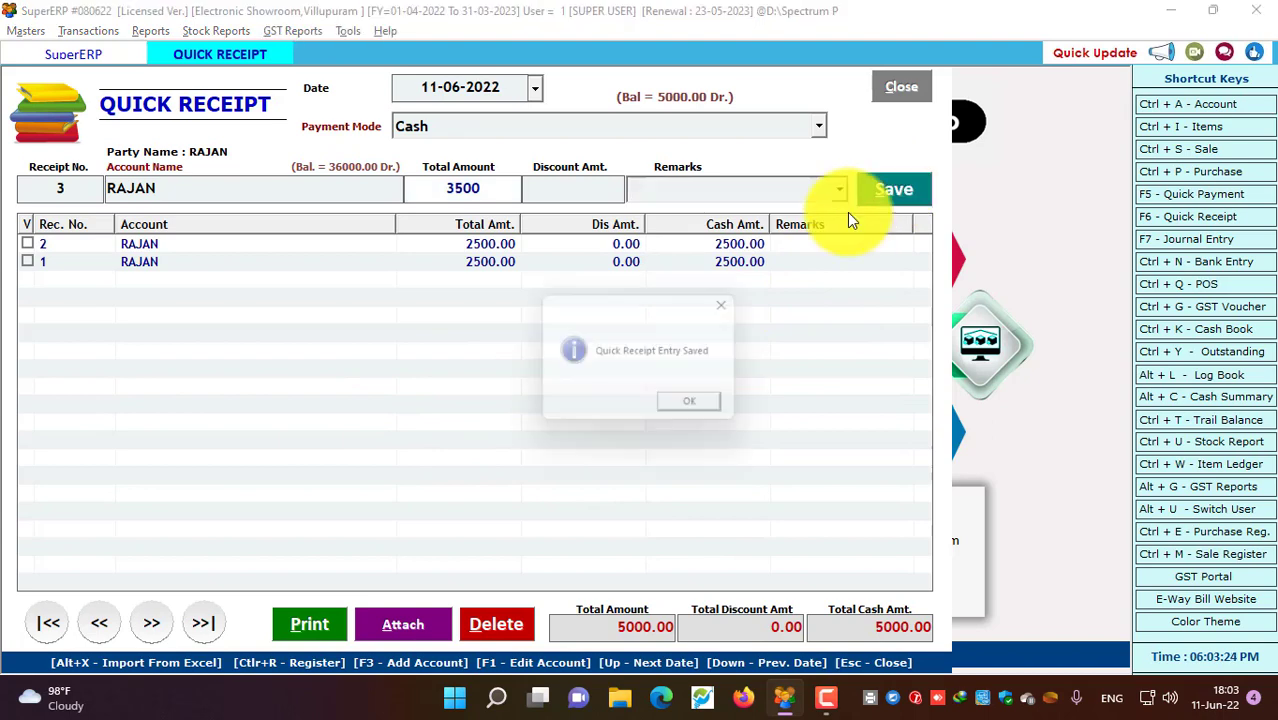
pyautogui.click(689, 400)
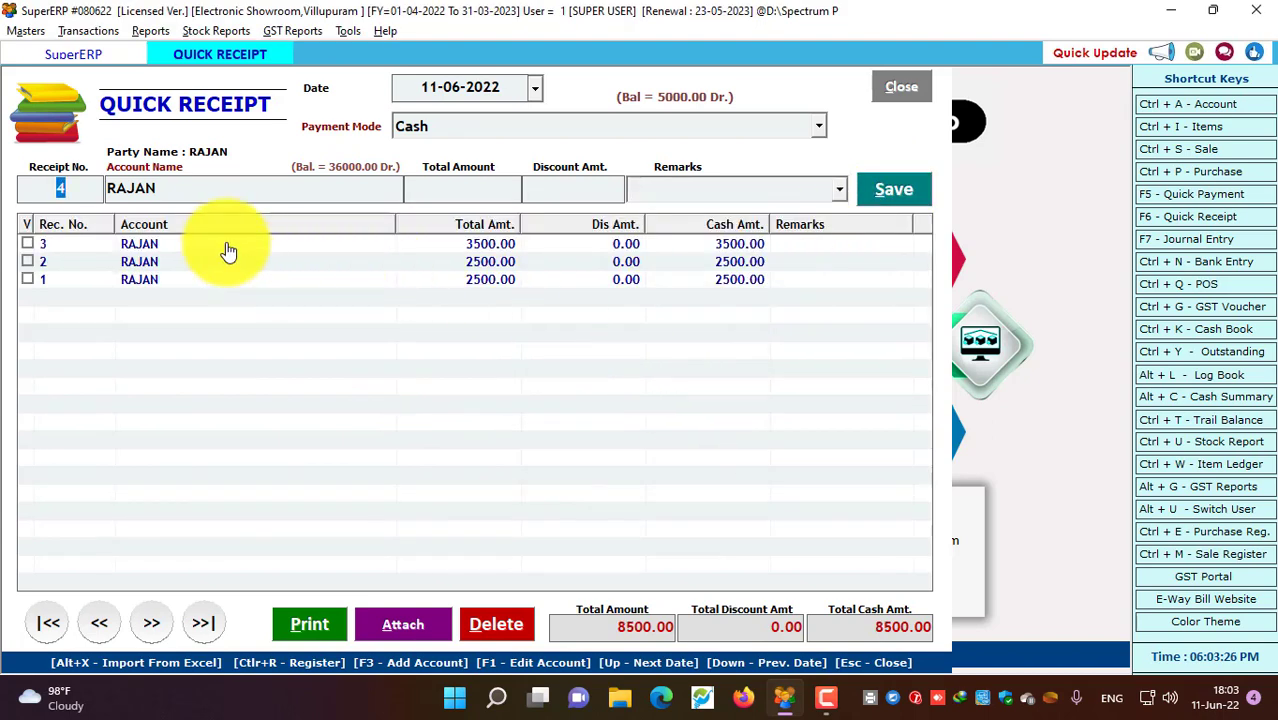
pyautogui.click(228, 248)
pyautogui.click(210, 282)
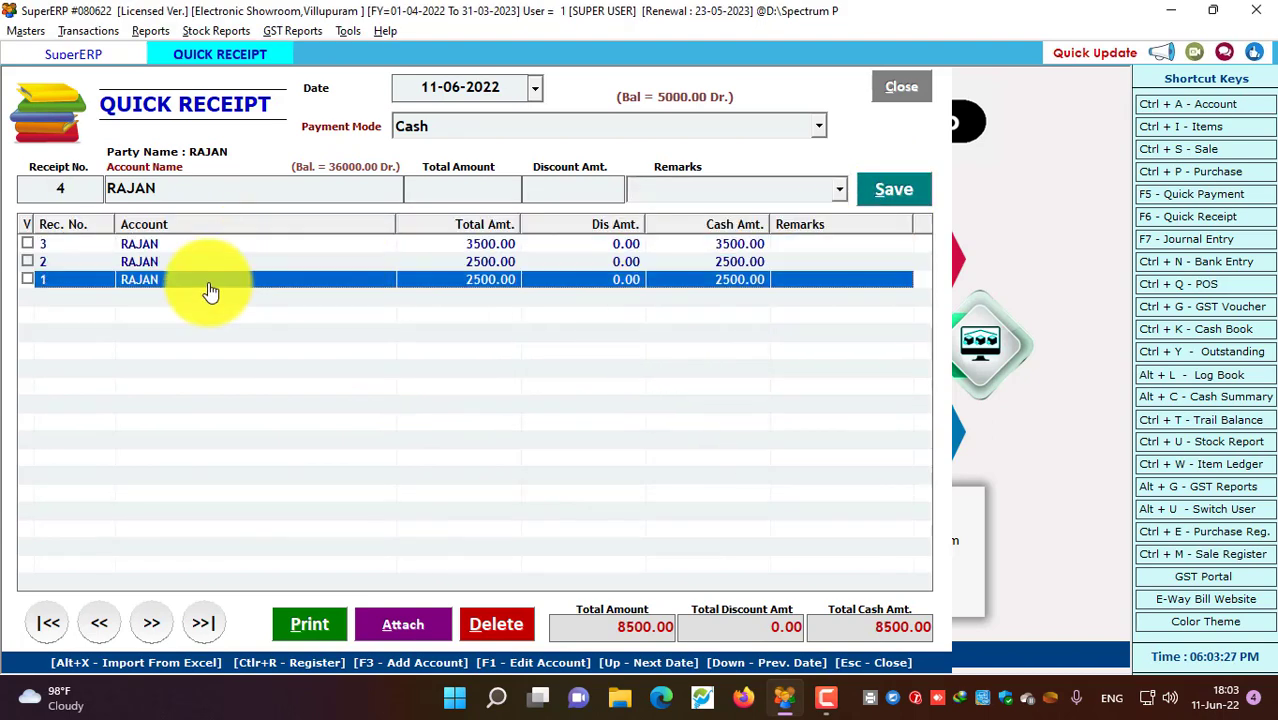
pyautogui.click(379, 246)
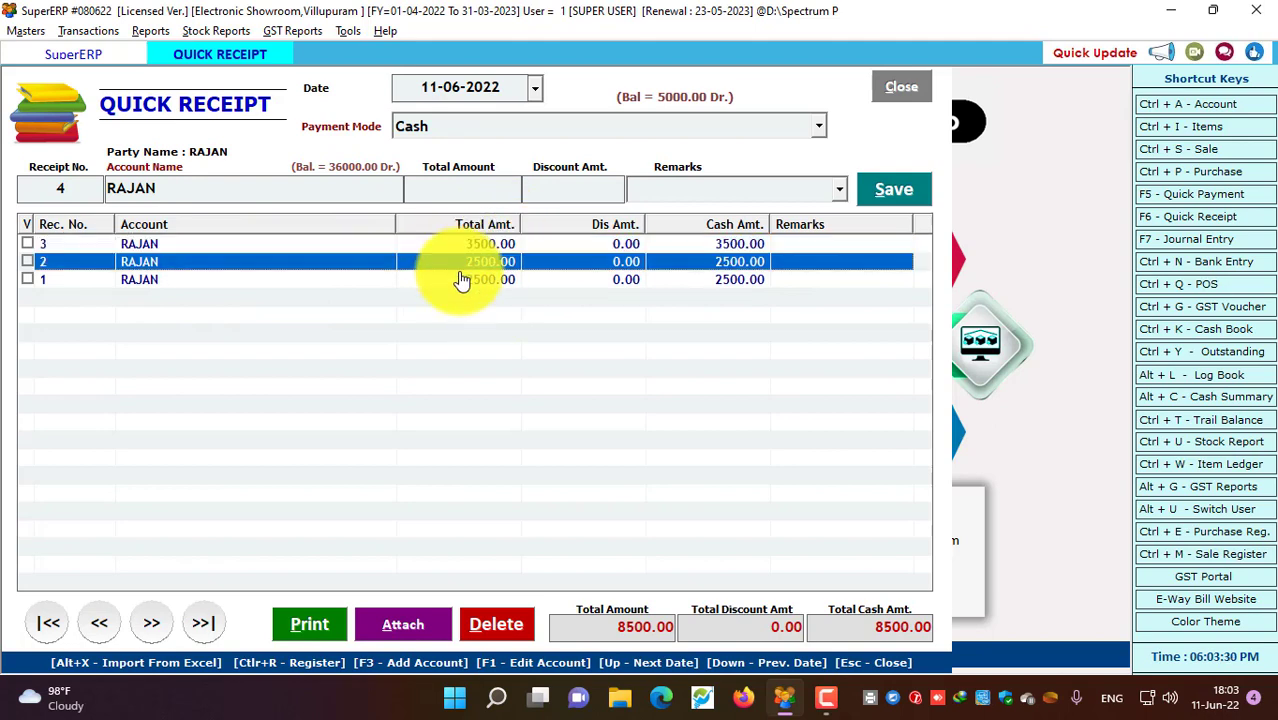
pyautogui.click(900, 88)
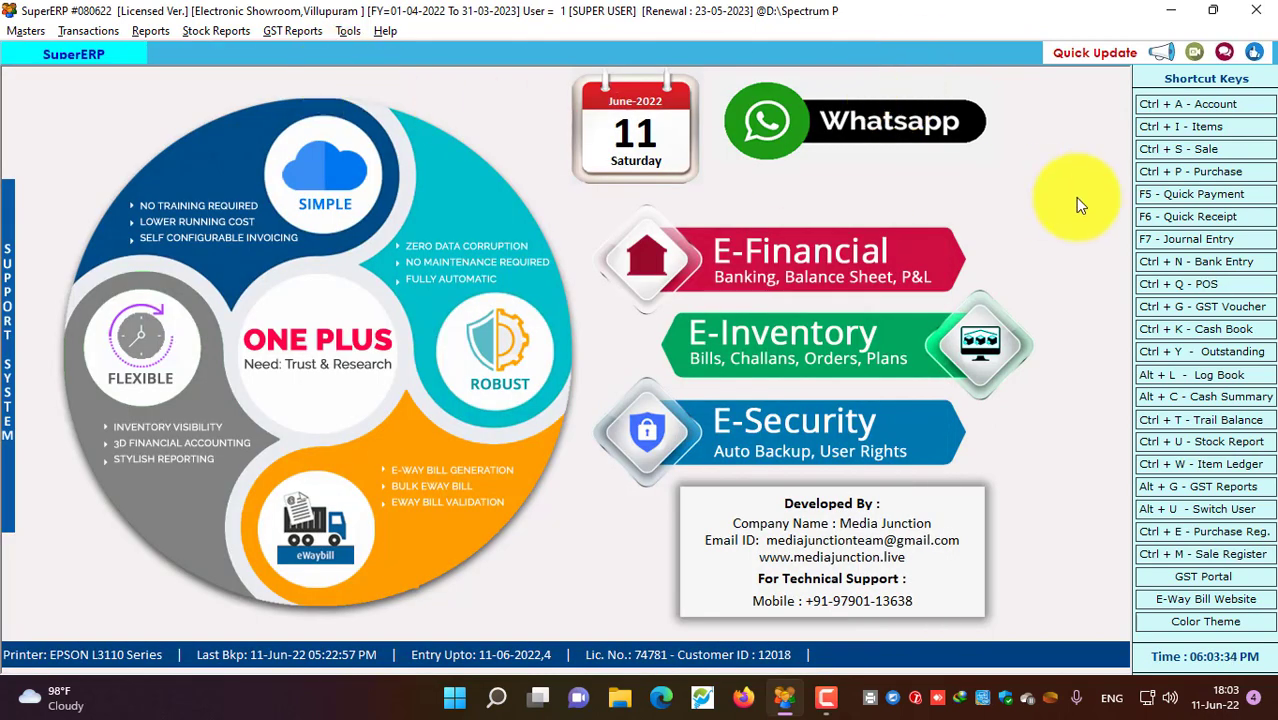
pyautogui.click(1160, 376)
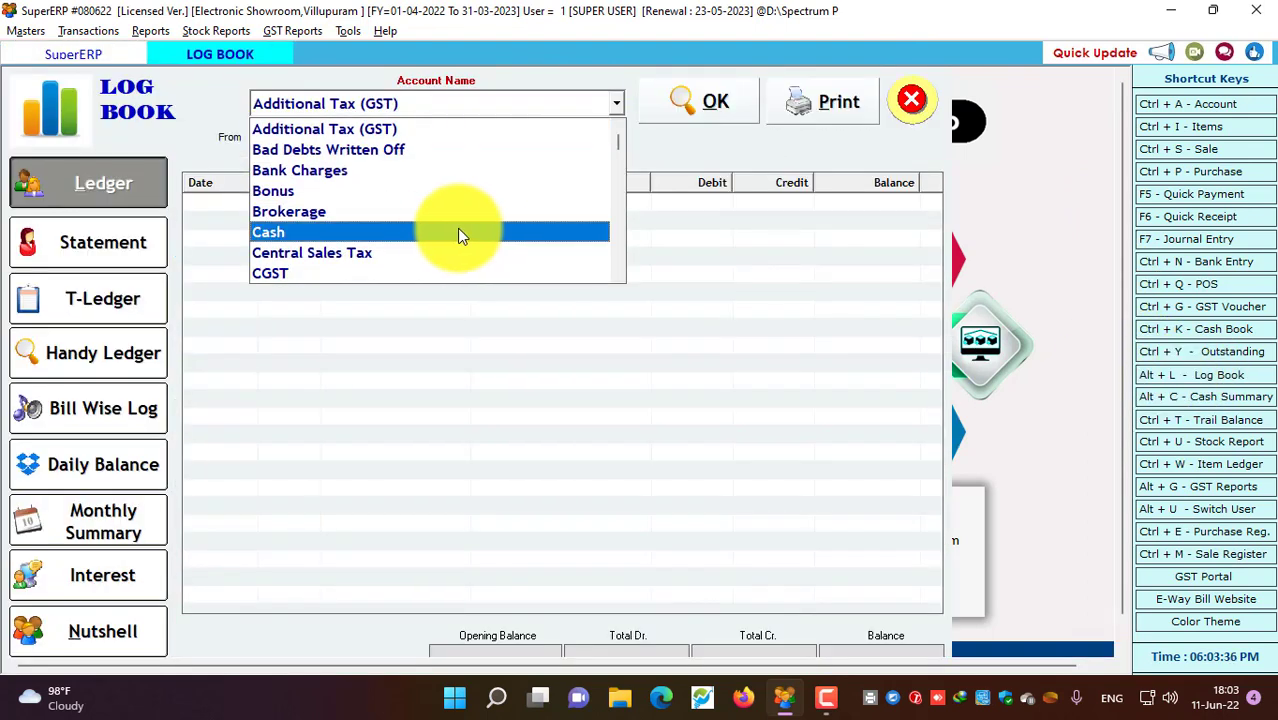
pyautogui.click(805, 300)
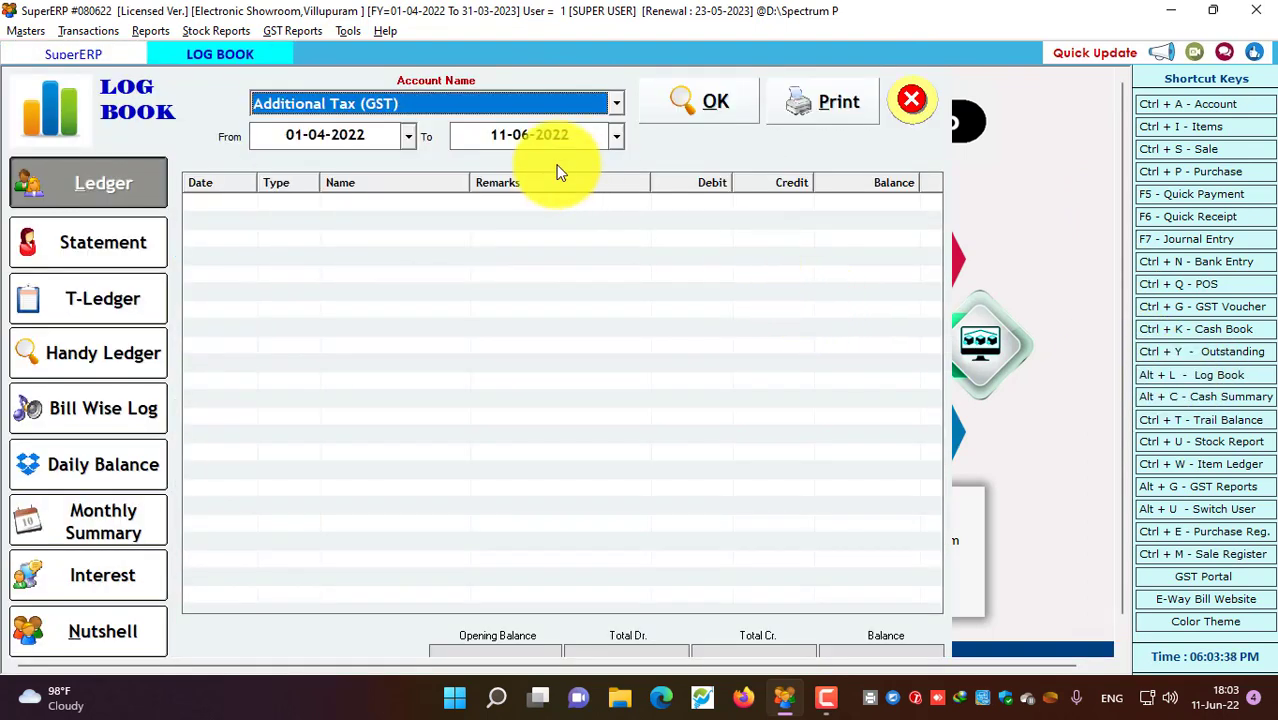
pyautogui.press('r')
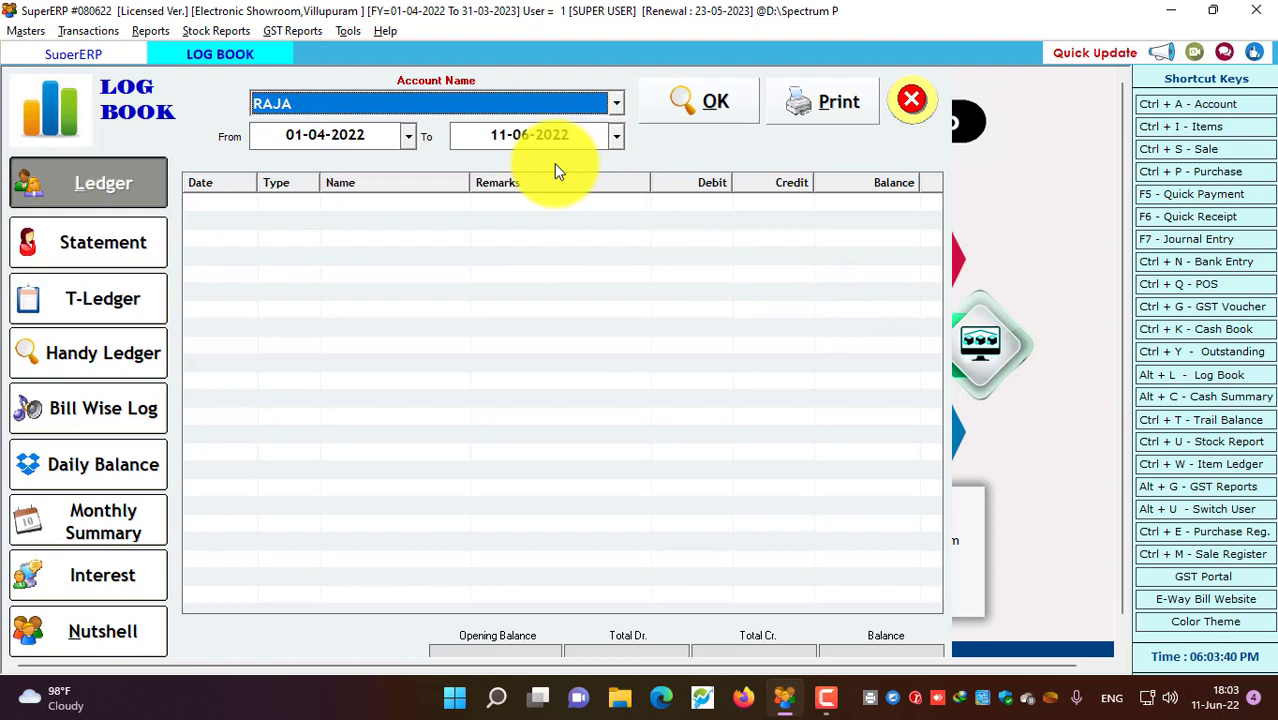
pyautogui.click(567, 107)
pyautogui.click(395, 145)
pyautogui.click(698, 102)
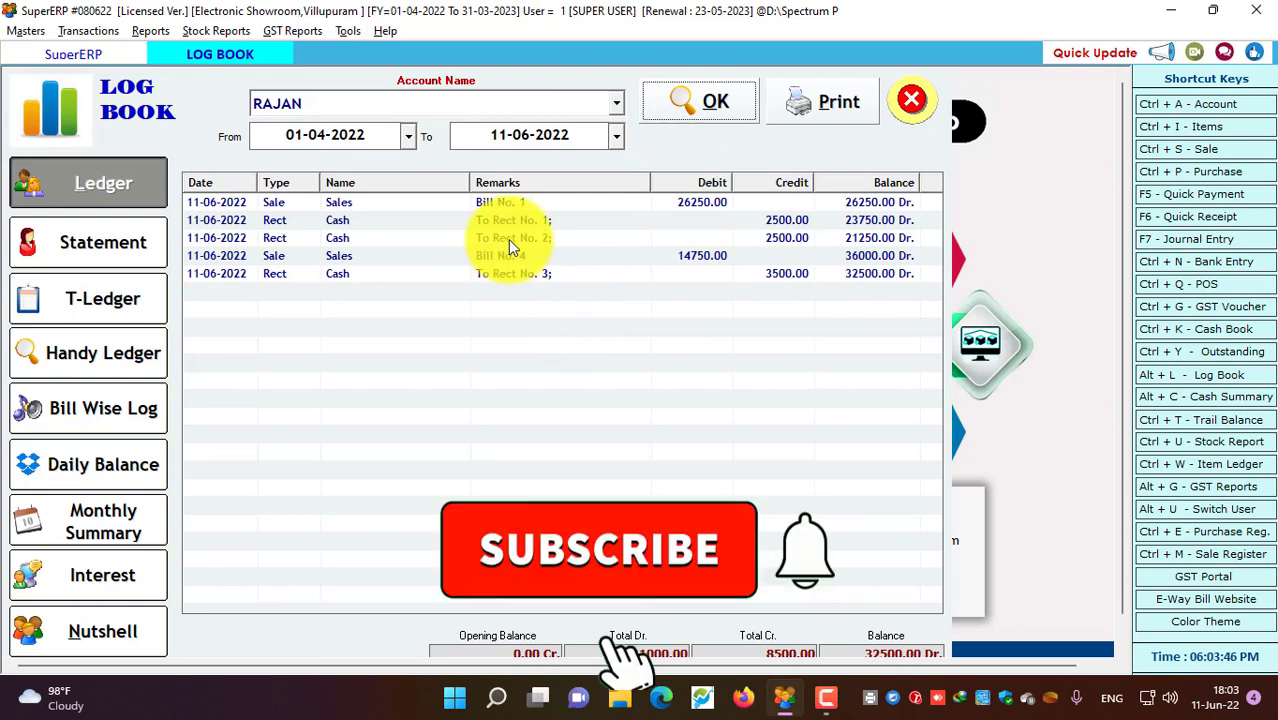
pyautogui.click(503, 206)
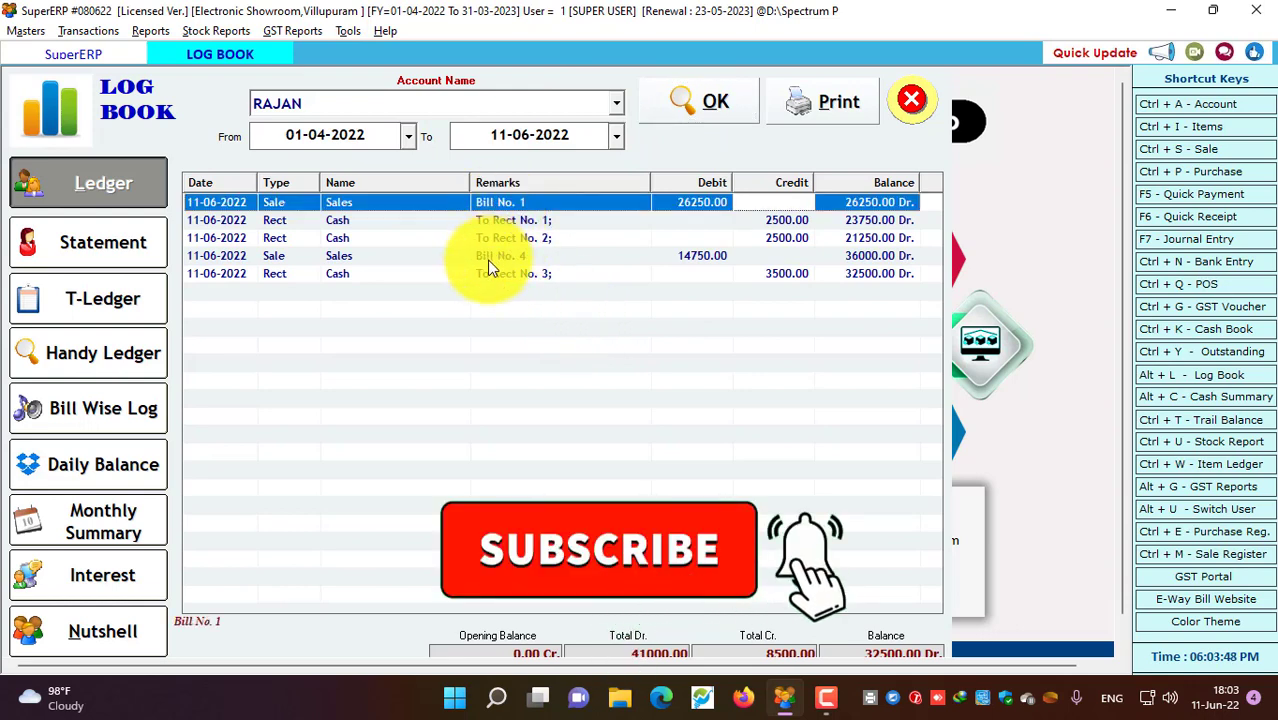
pyautogui.click(494, 257)
pyautogui.click(508, 198)
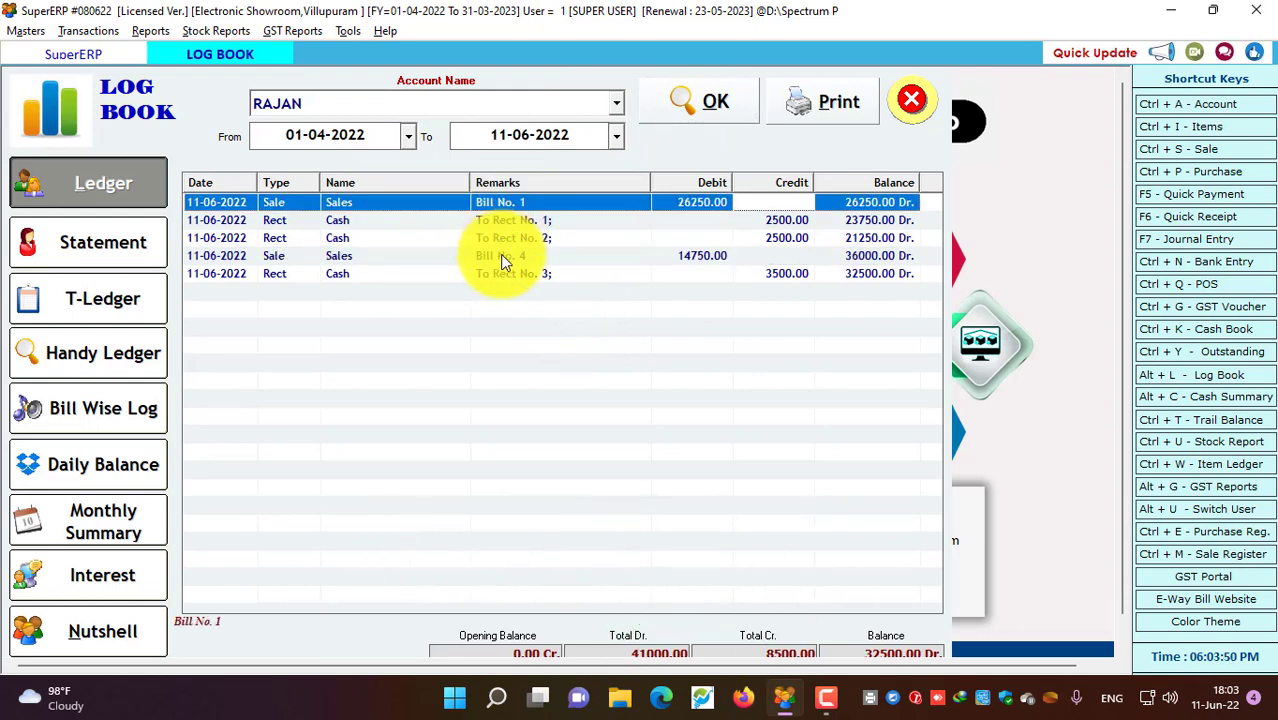
pyautogui.click(500, 255)
pyautogui.click(524, 204)
pyautogui.click(527, 220)
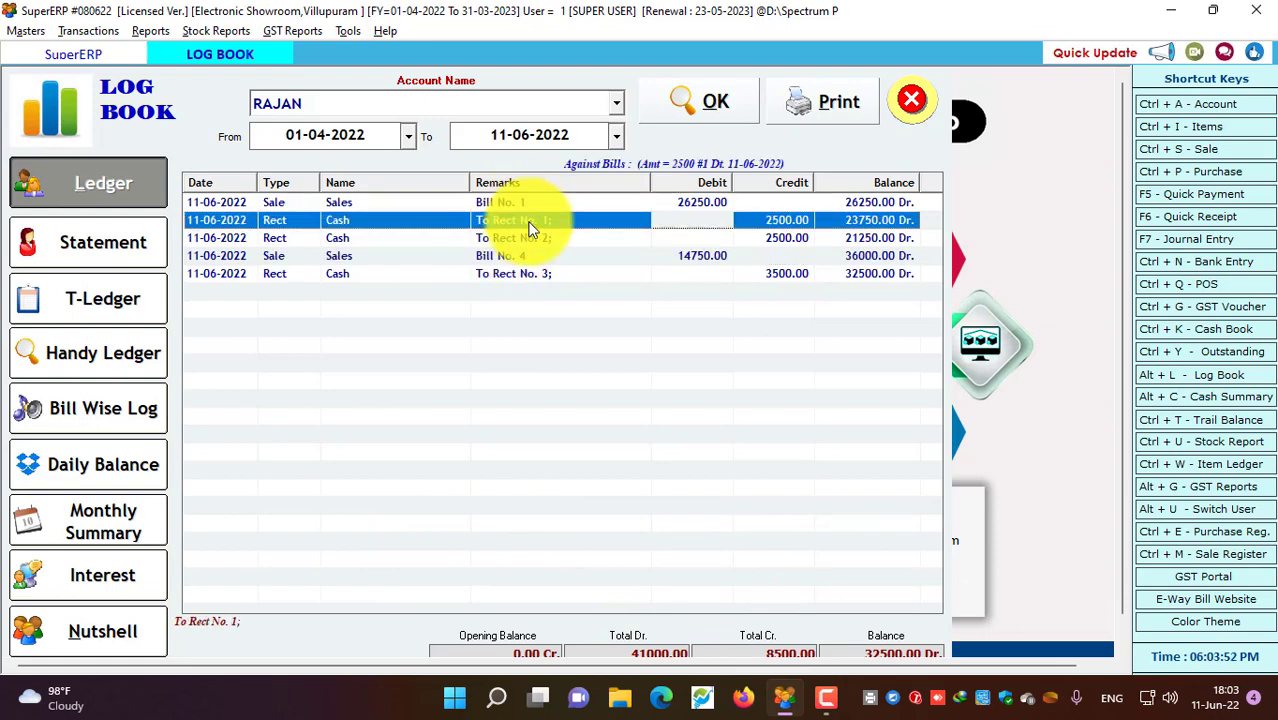
pyautogui.click(532, 234)
pyautogui.click(530, 222)
pyautogui.click(531, 239)
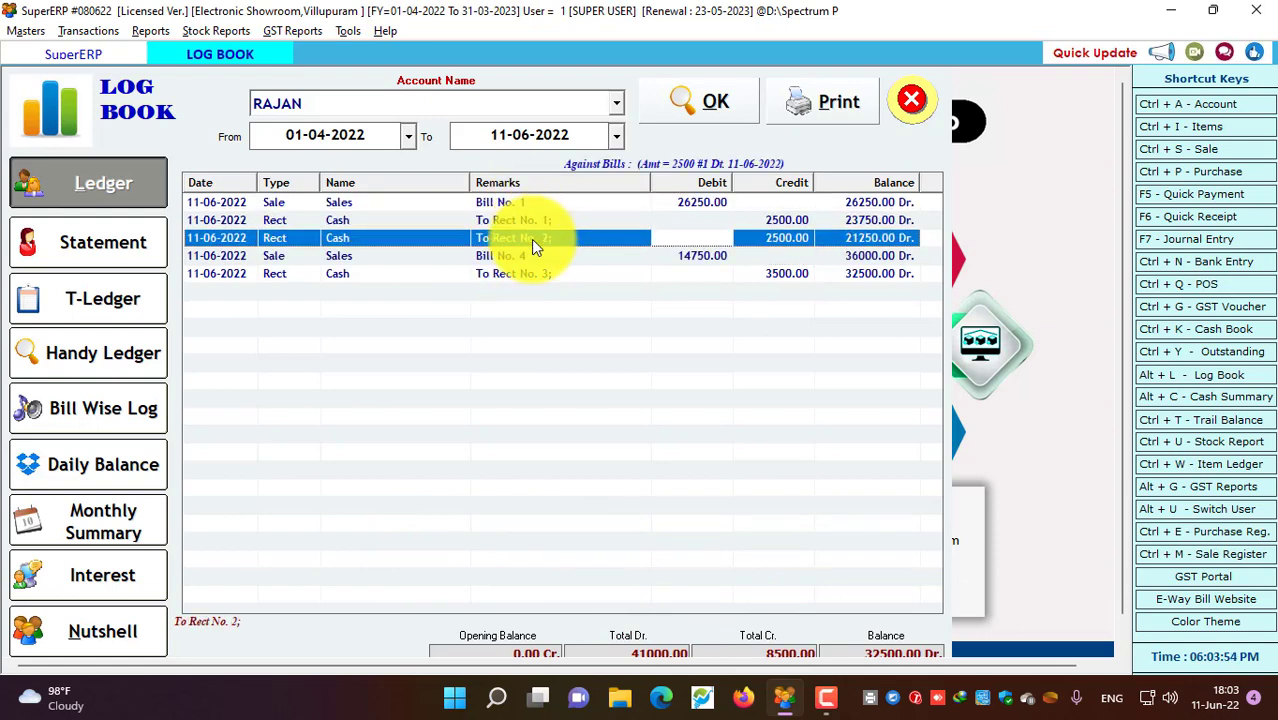
pyautogui.click(518, 278)
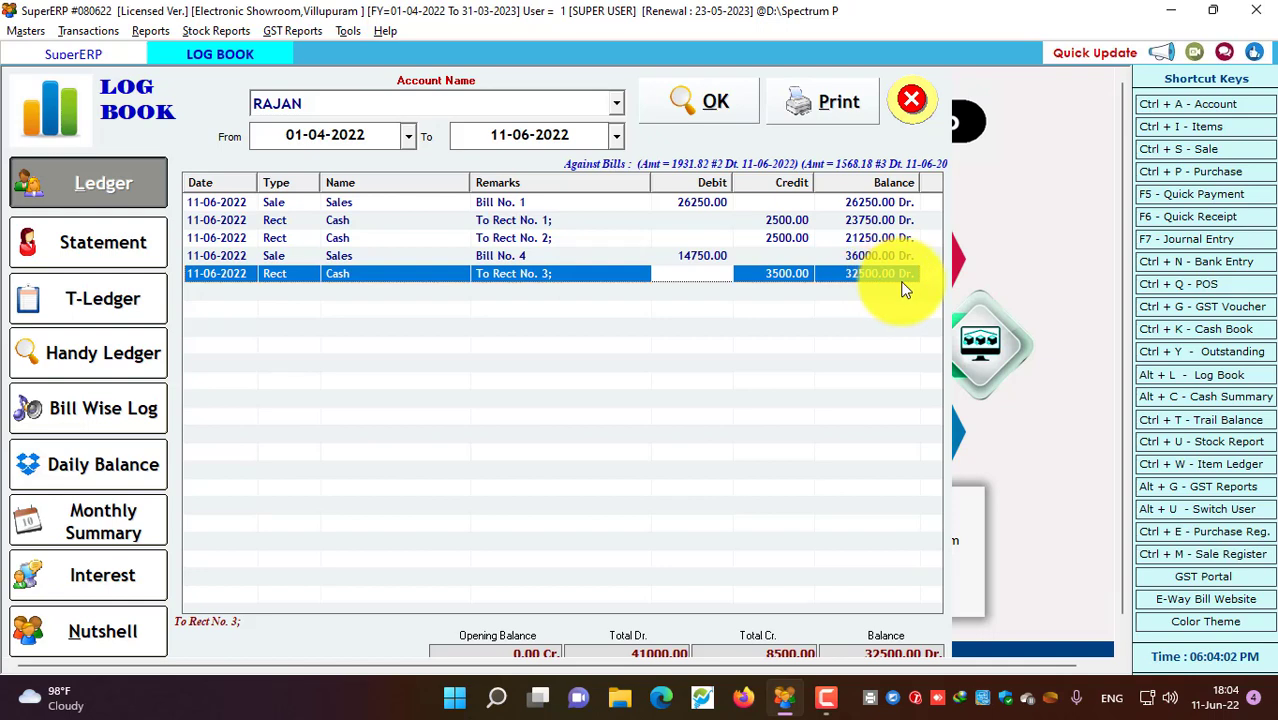
# Load the Bill Wise Log and inspect the instalments due 11-07-2022 and 11-08-2022, then close it
pyautogui.click(90, 412)
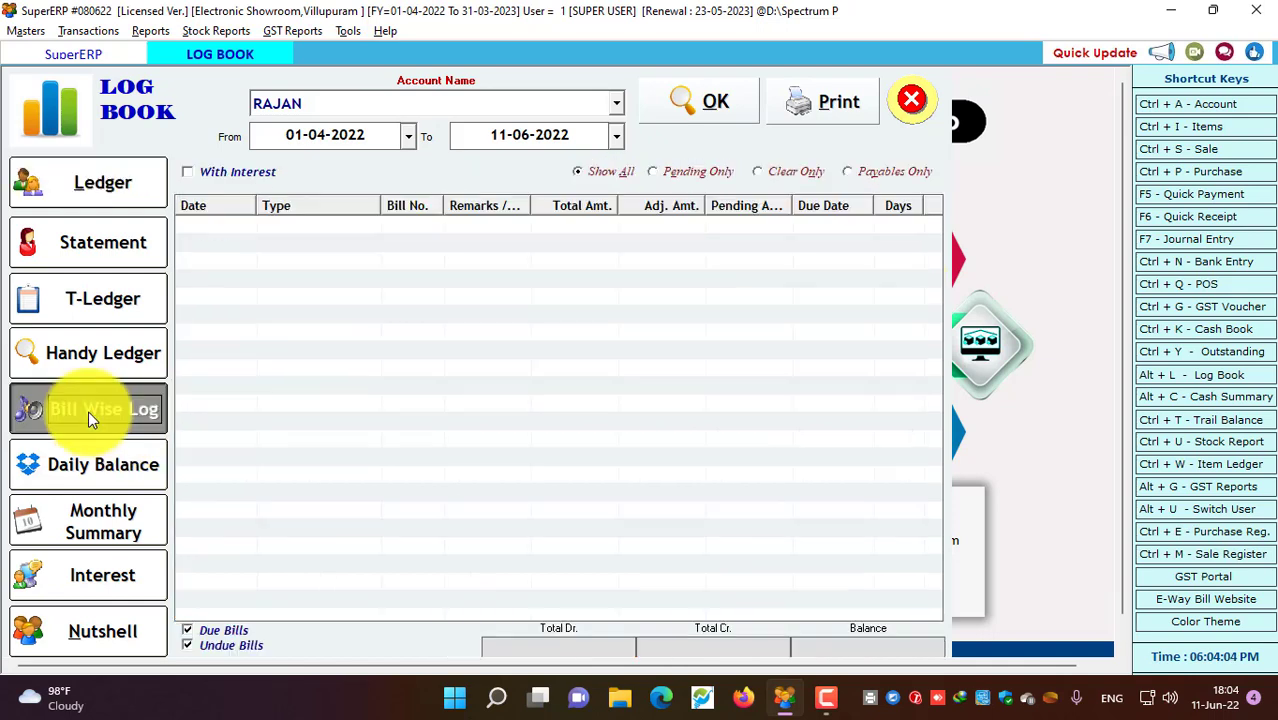
pyautogui.click(688, 101)
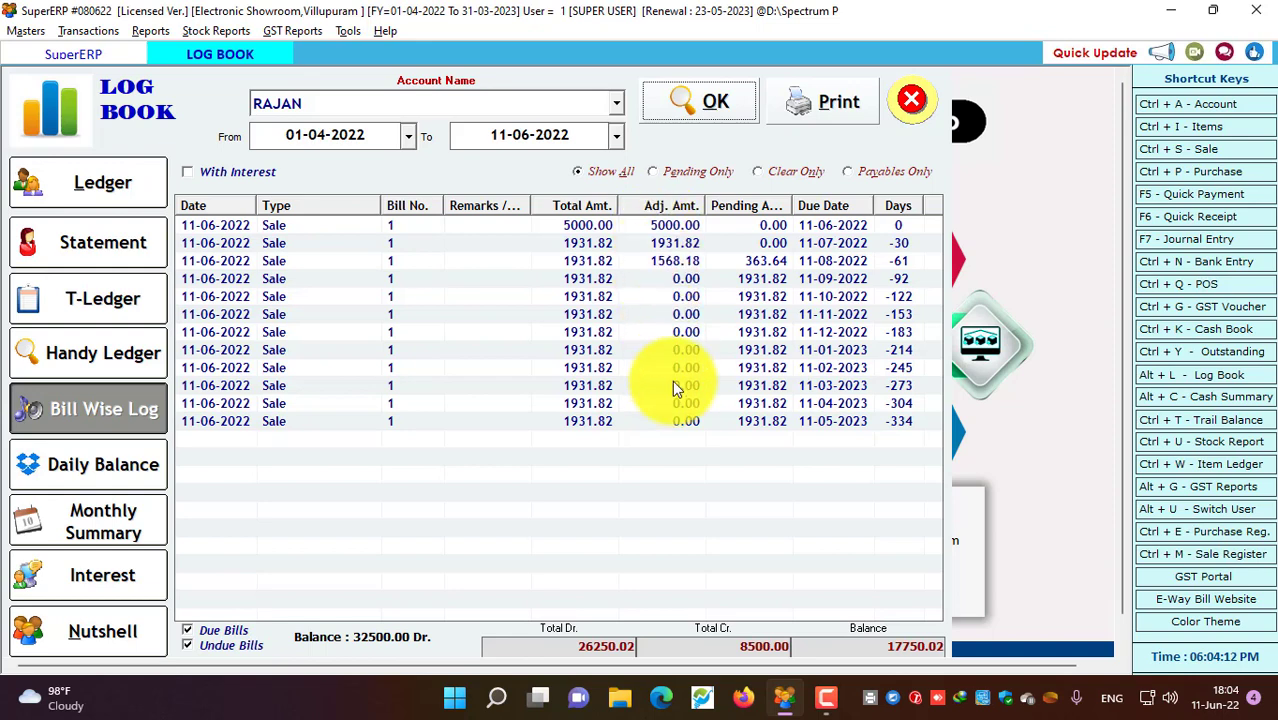
pyautogui.click(677, 228)
pyautogui.click(669, 242)
pyautogui.click(688, 229)
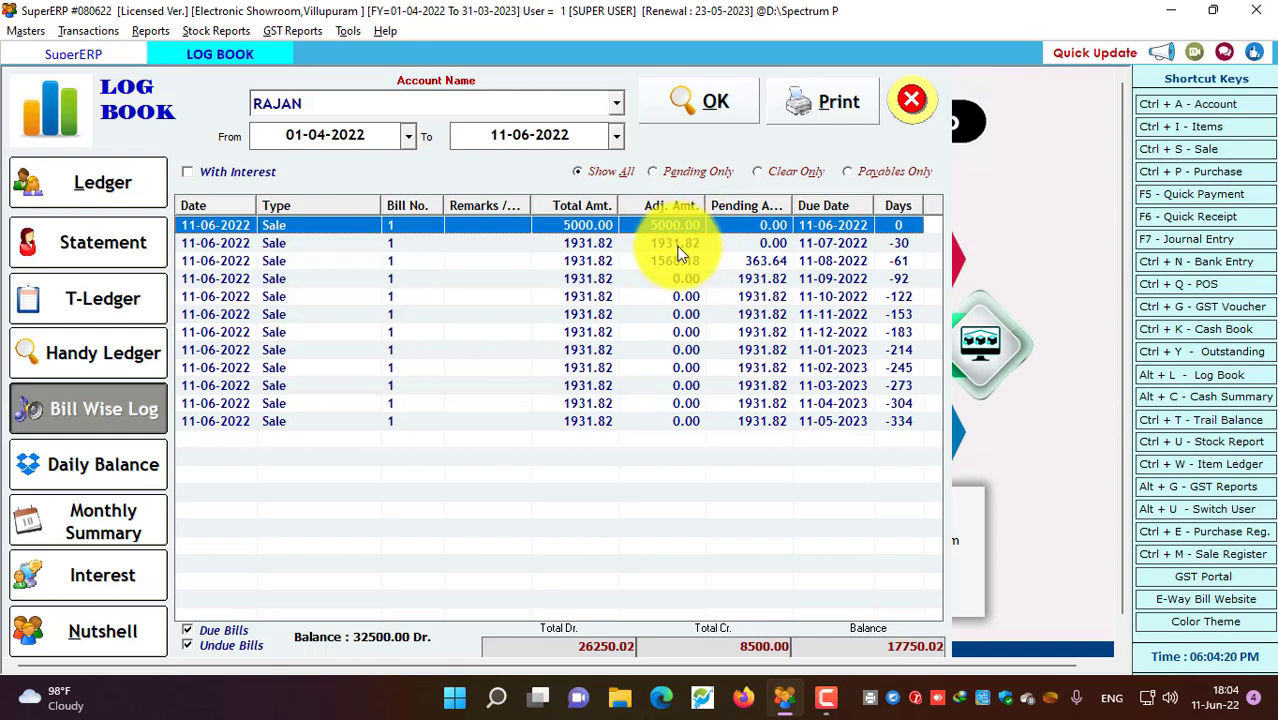
pyautogui.click(679, 248)
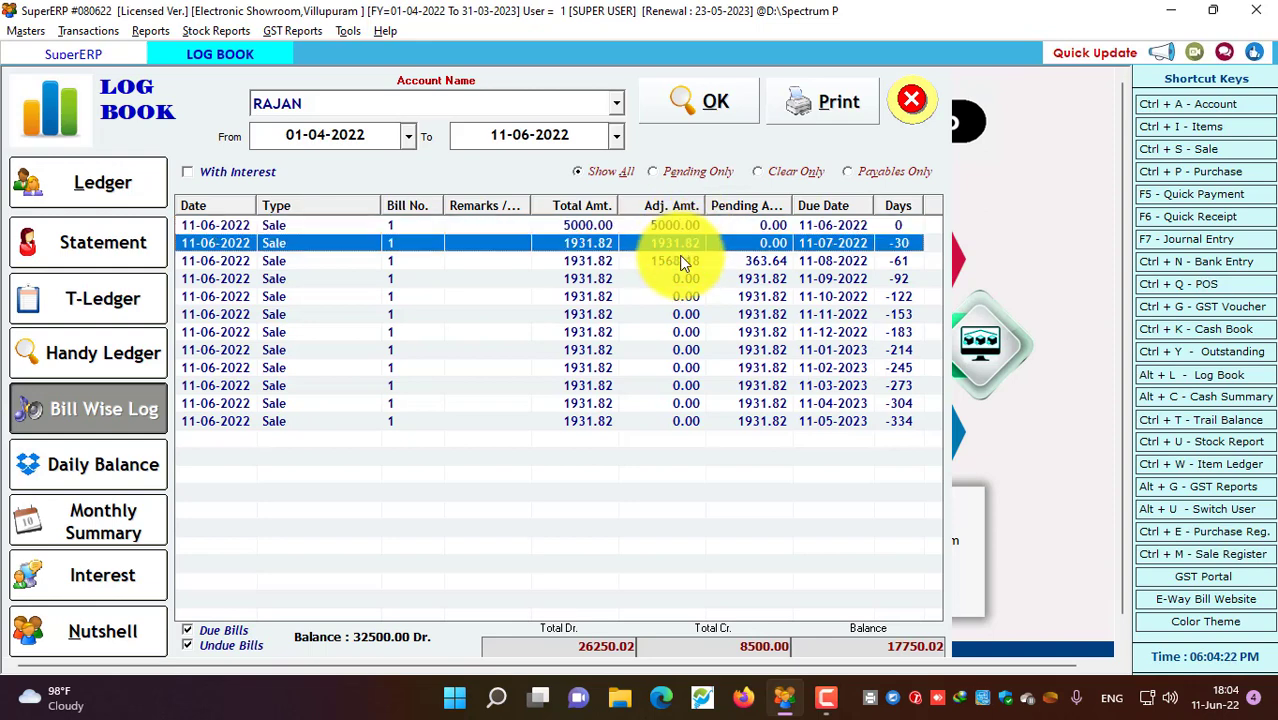
pyautogui.click(680, 259)
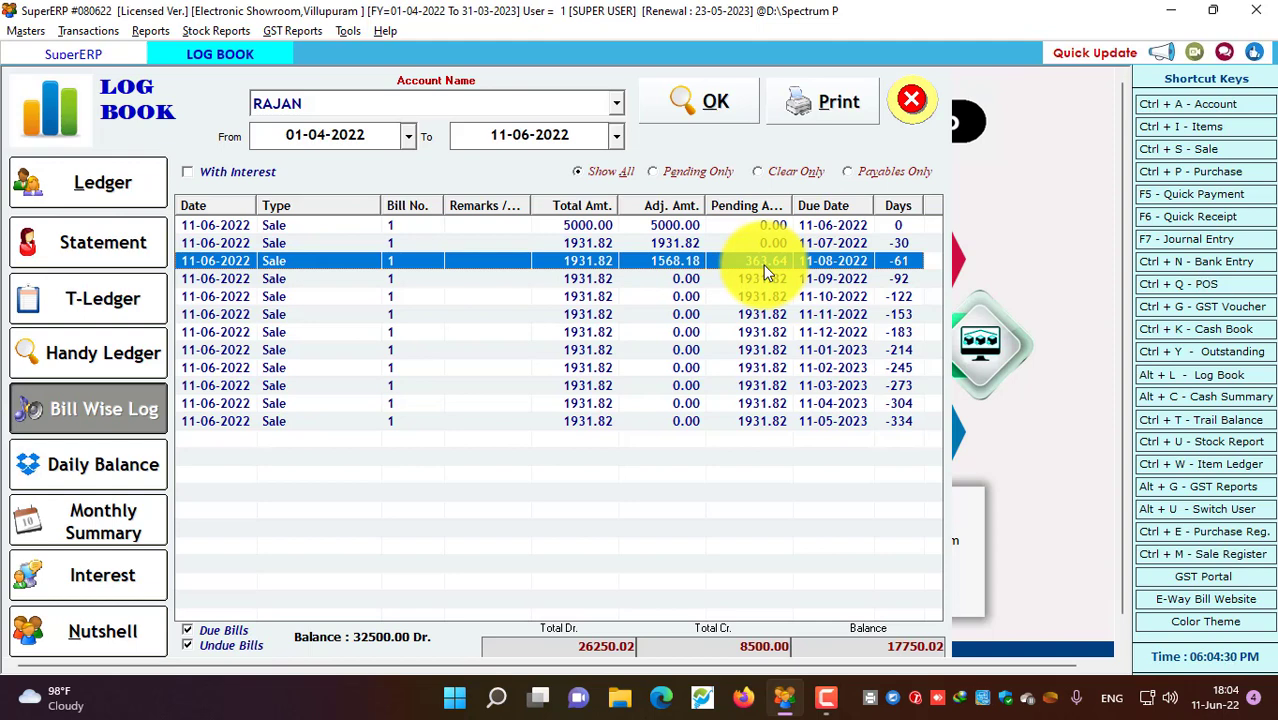
pyautogui.click(912, 99)
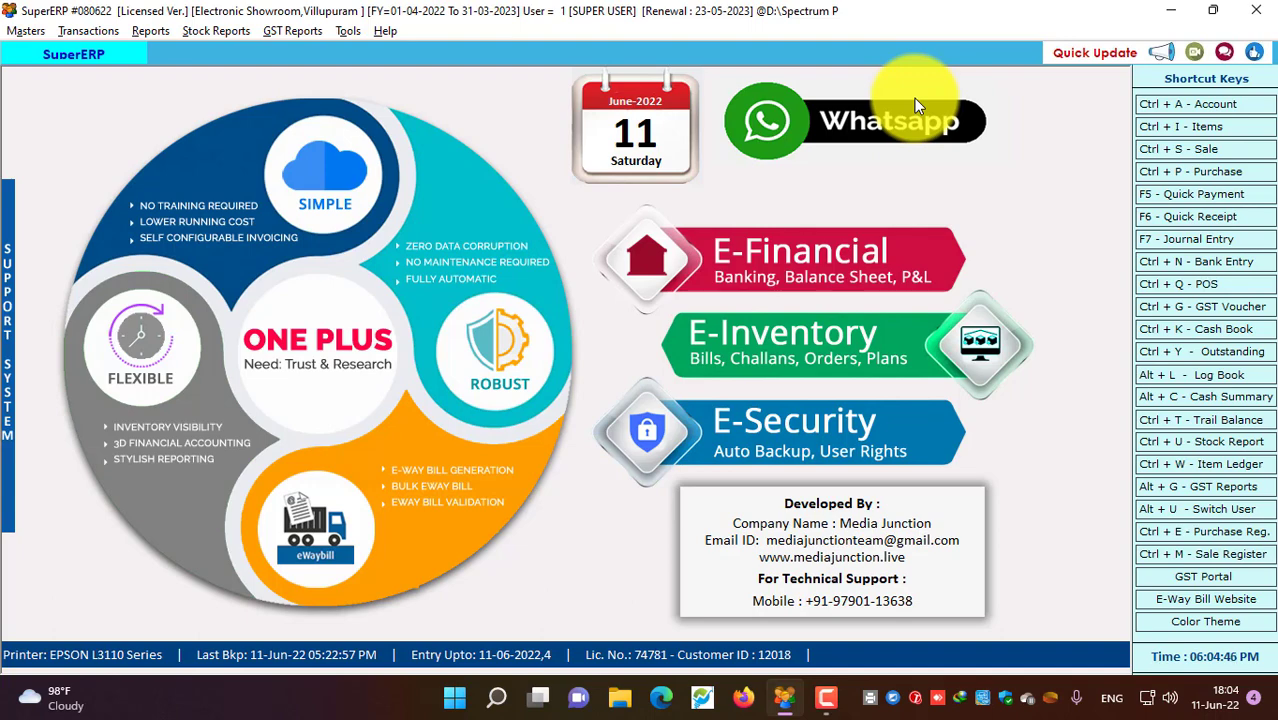
# Open the Agent Commission Report under Reports > Interest Calculation
pyautogui.click(140, 33)
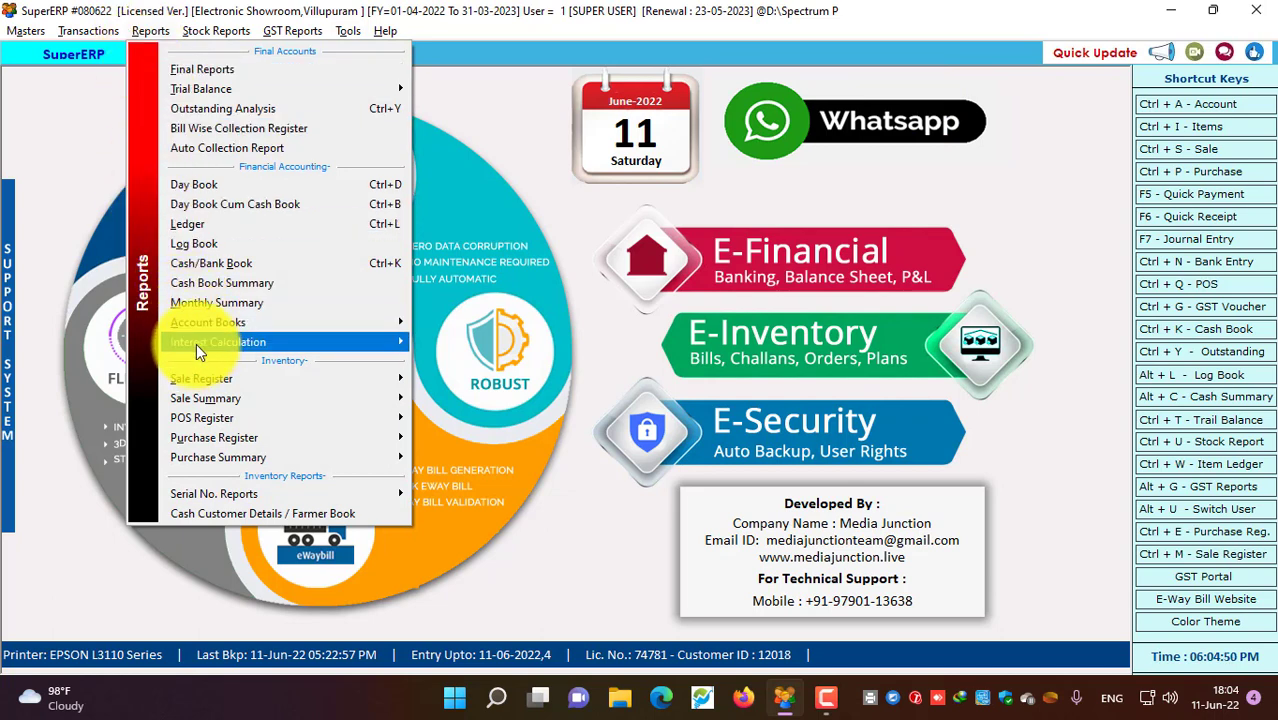
pyautogui.moveTo(196, 343)
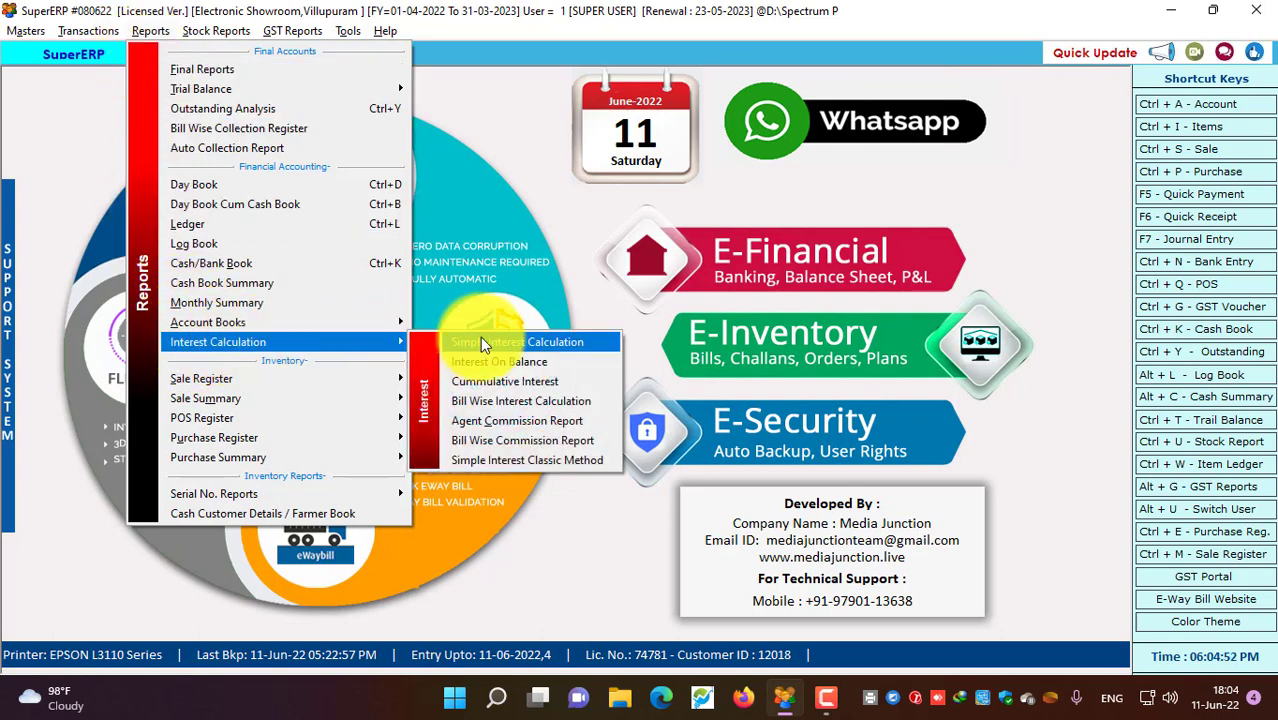
pyautogui.click(548, 433)
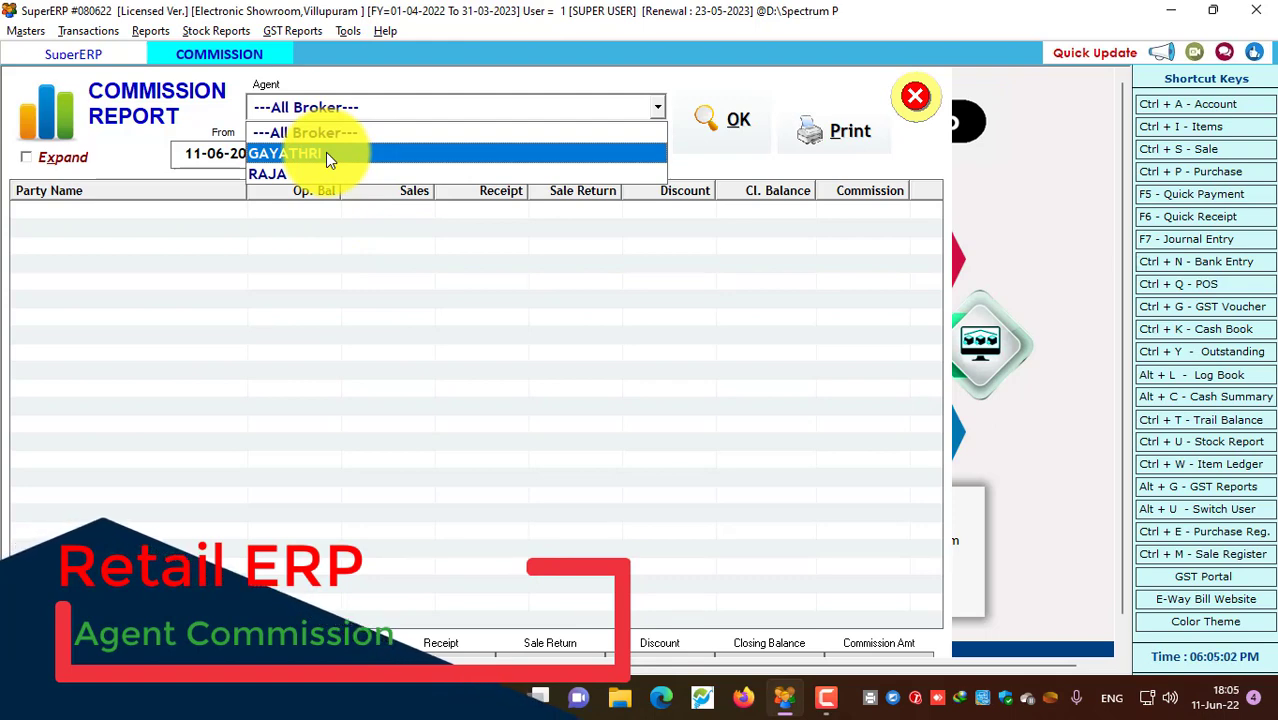
# Run the first agent's commission report at 2% of sales value, giving 250.00 on 12500 sales
pyautogui.click(325, 155)
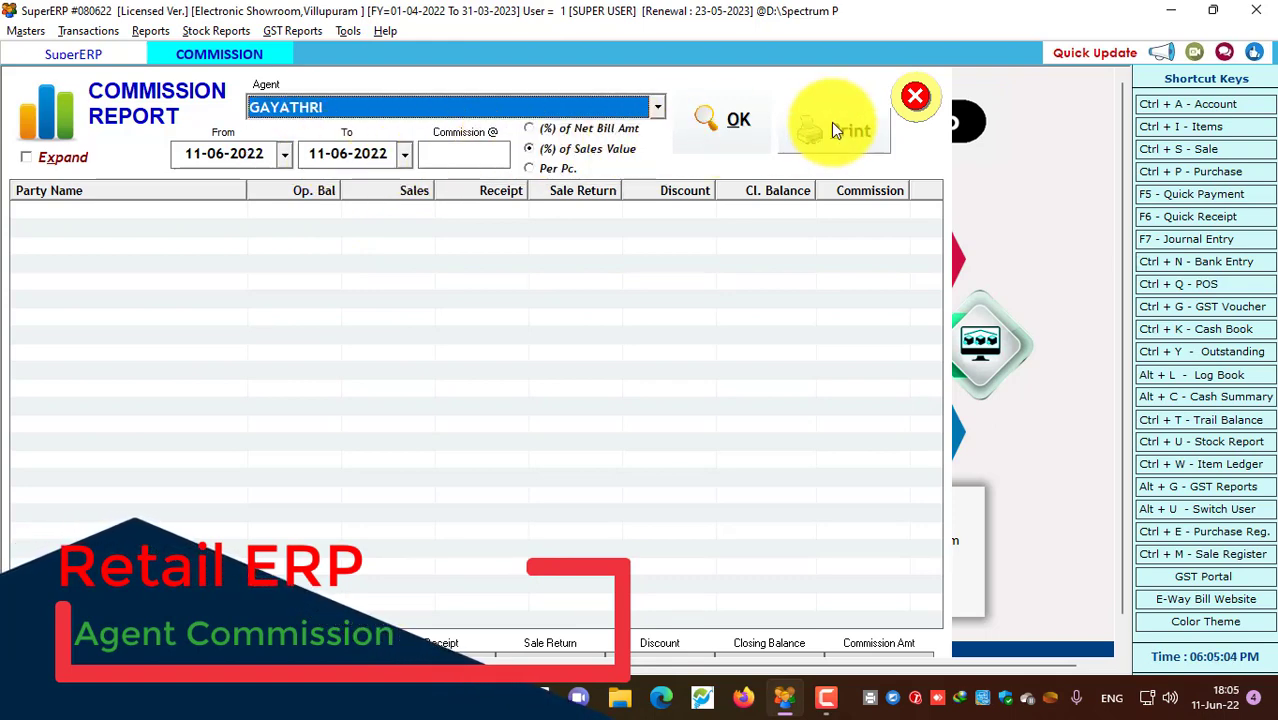
pyautogui.click(732, 118)
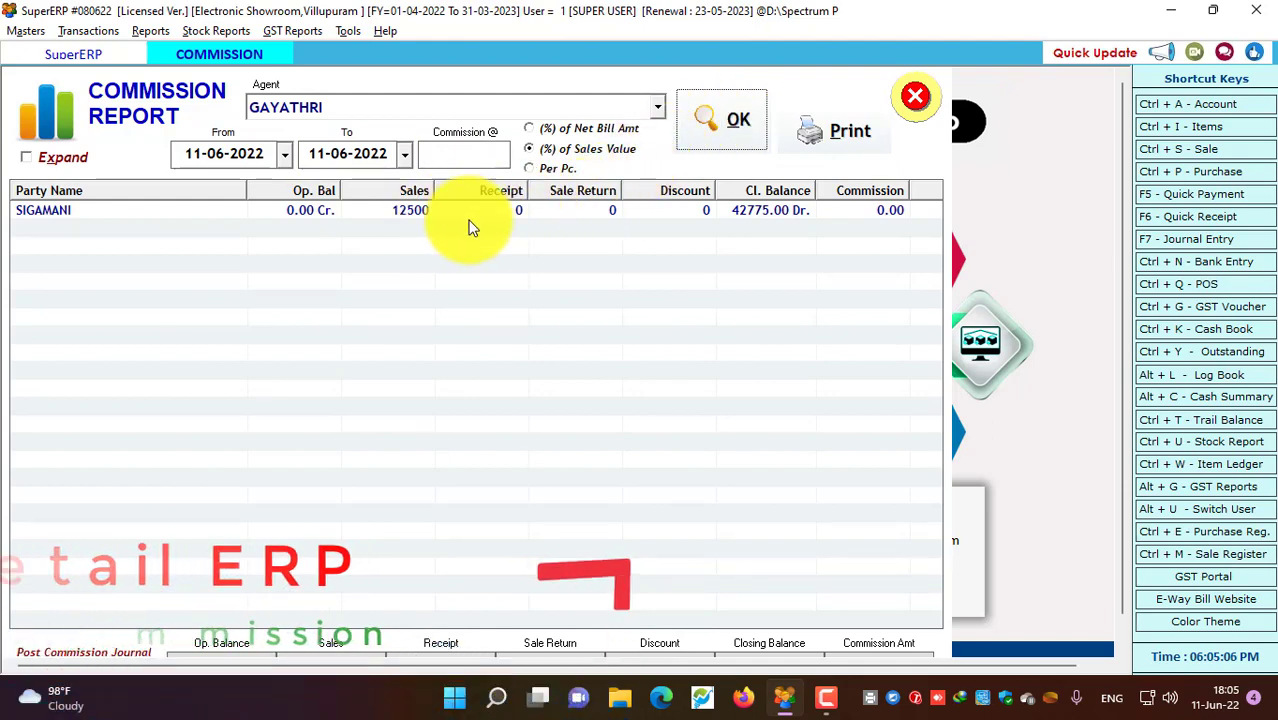
pyautogui.click(753, 214)
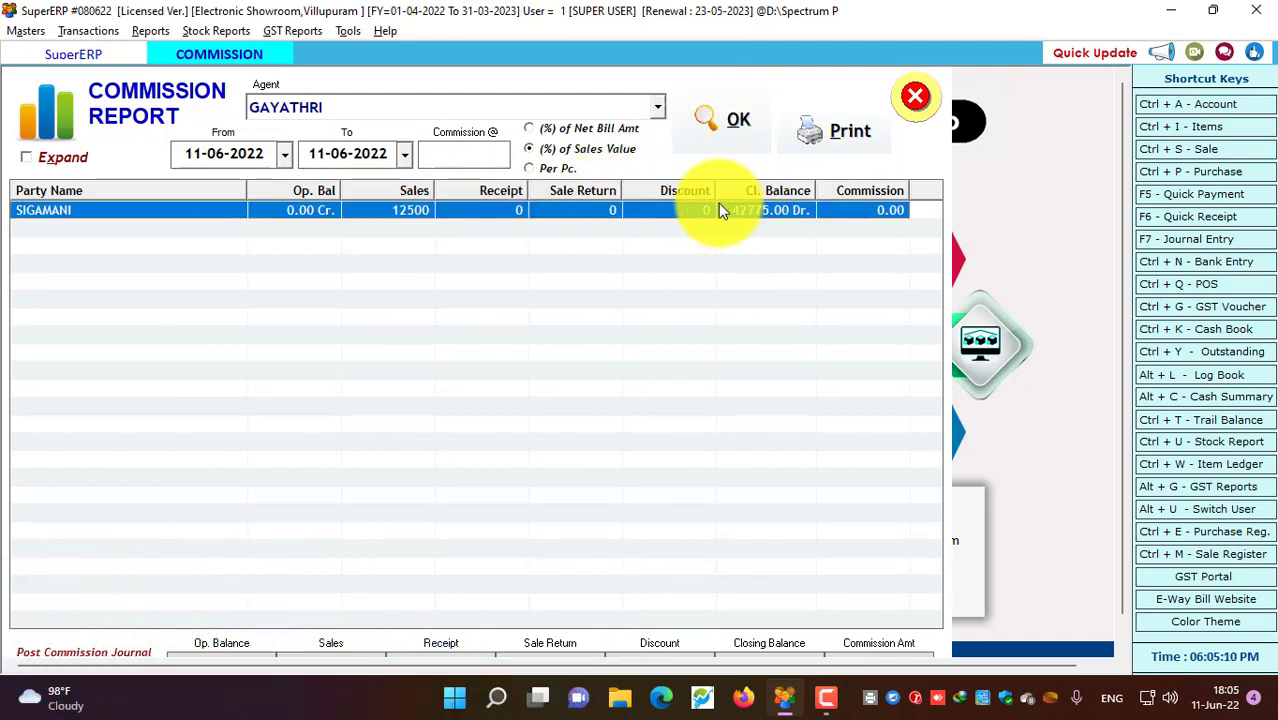
pyautogui.click(435, 160)
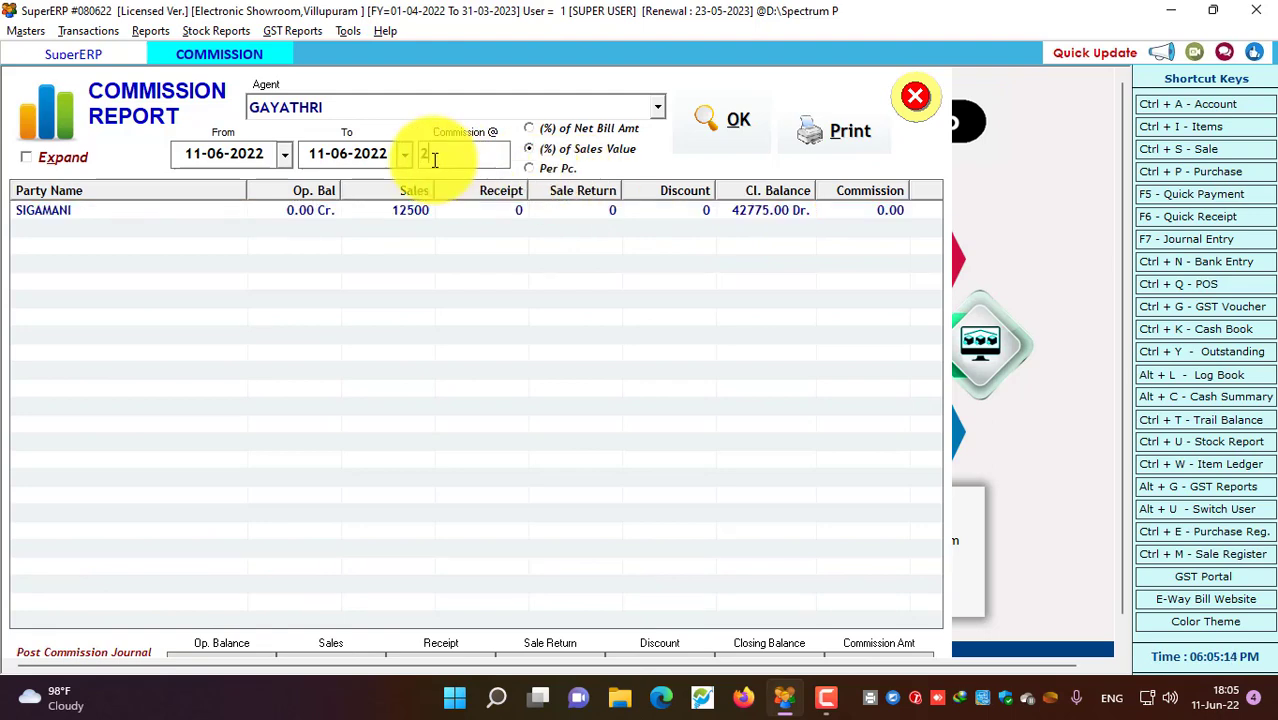
pyautogui.write('2')
pyautogui.click(715, 129)
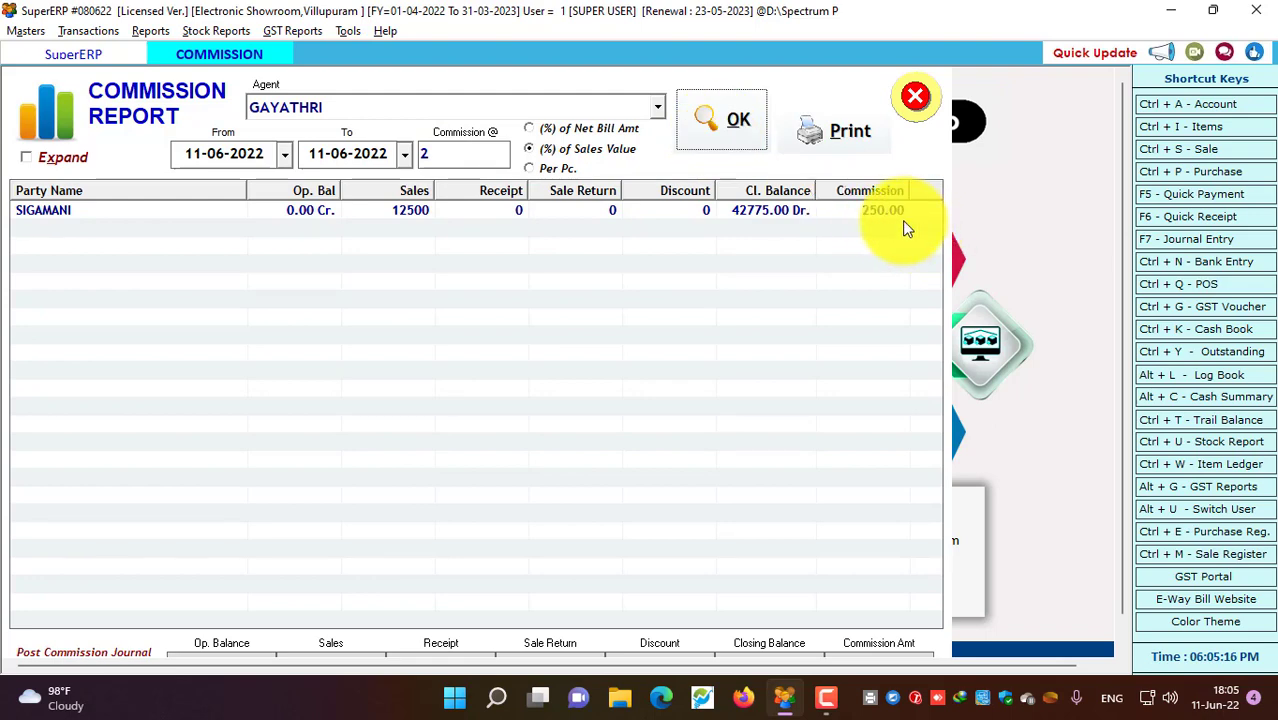
pyautogui.click(872, 214)
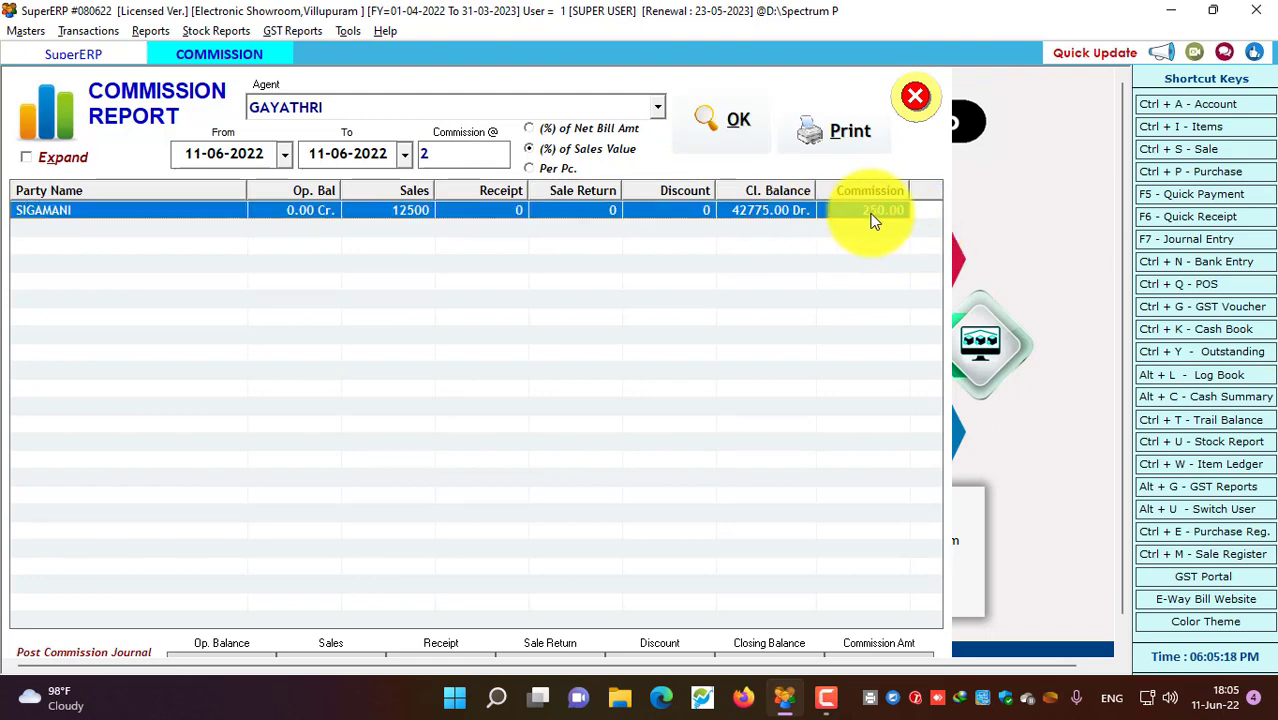
pyautogui.click(441, 153)
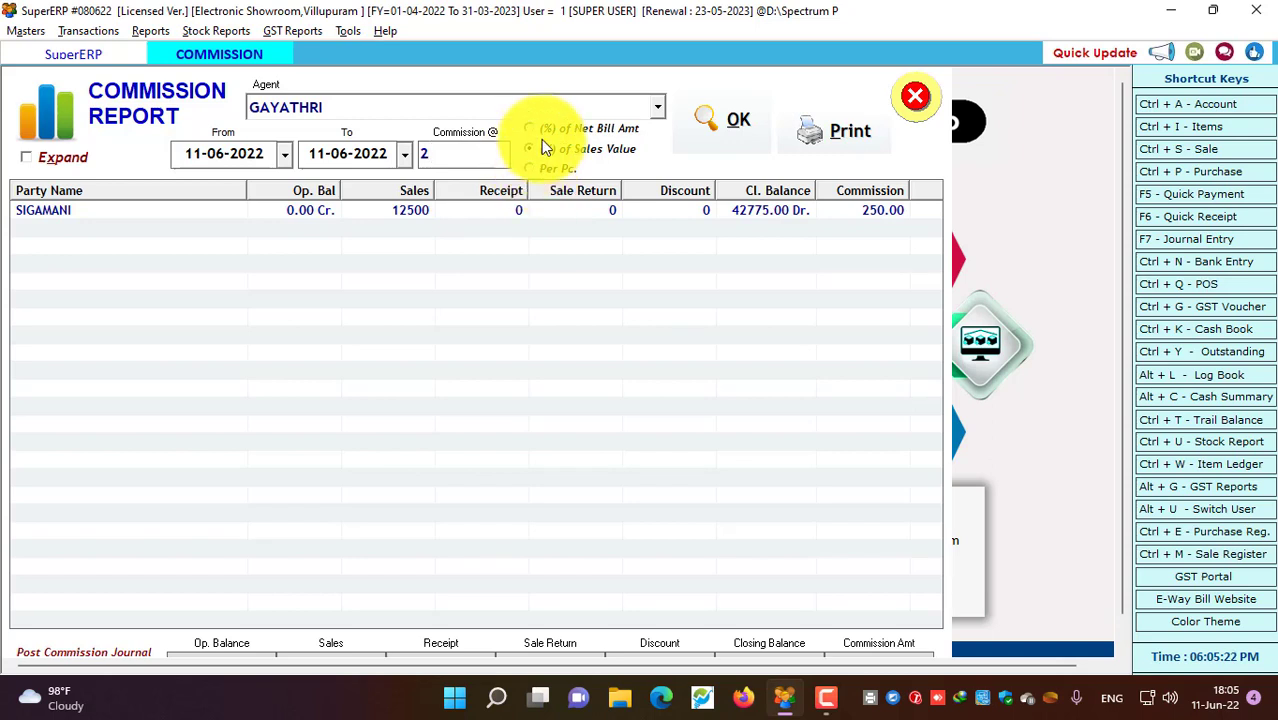
# Recalculate commission as a percentage of net bill amount, first at 250, then at 10
pyautogui.click(542, 132)
pyautogui.click(458, 157)
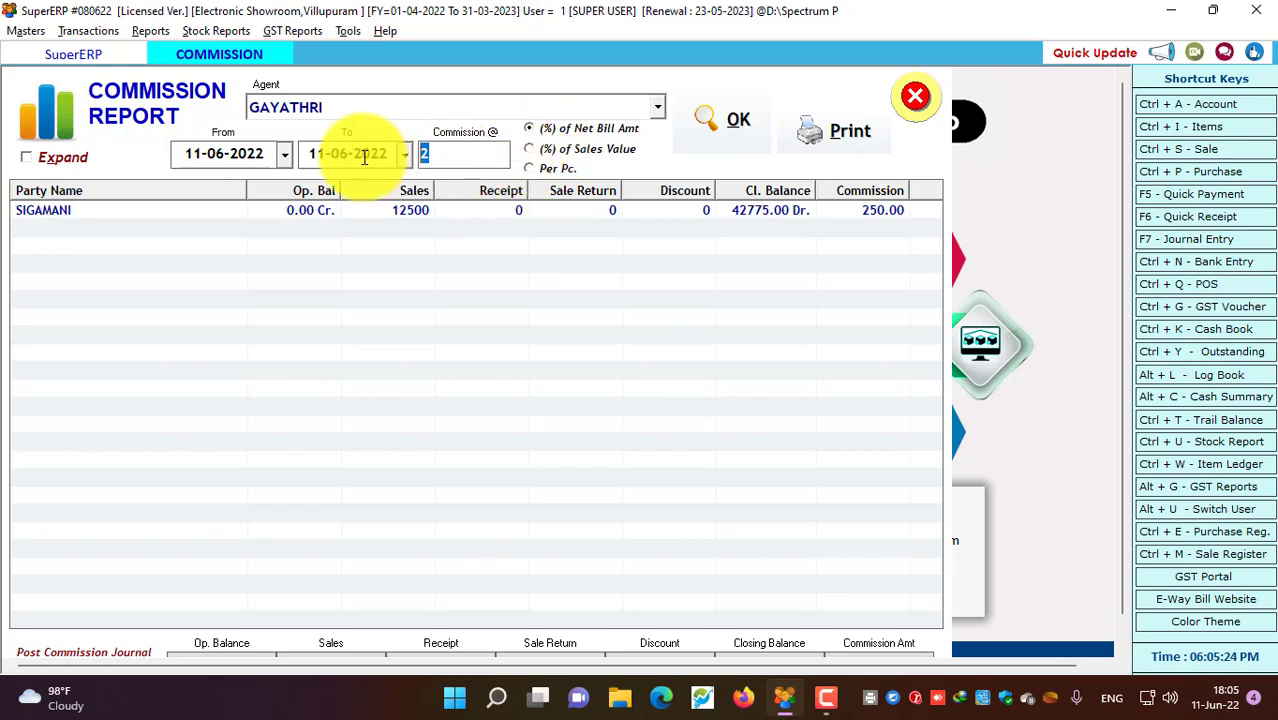
pyautogui.write('250')
pyautogui.press('Tab')
pyautogui.press('Down')
pyautogui.press('Tab')
pyautogui.click(570, 128)
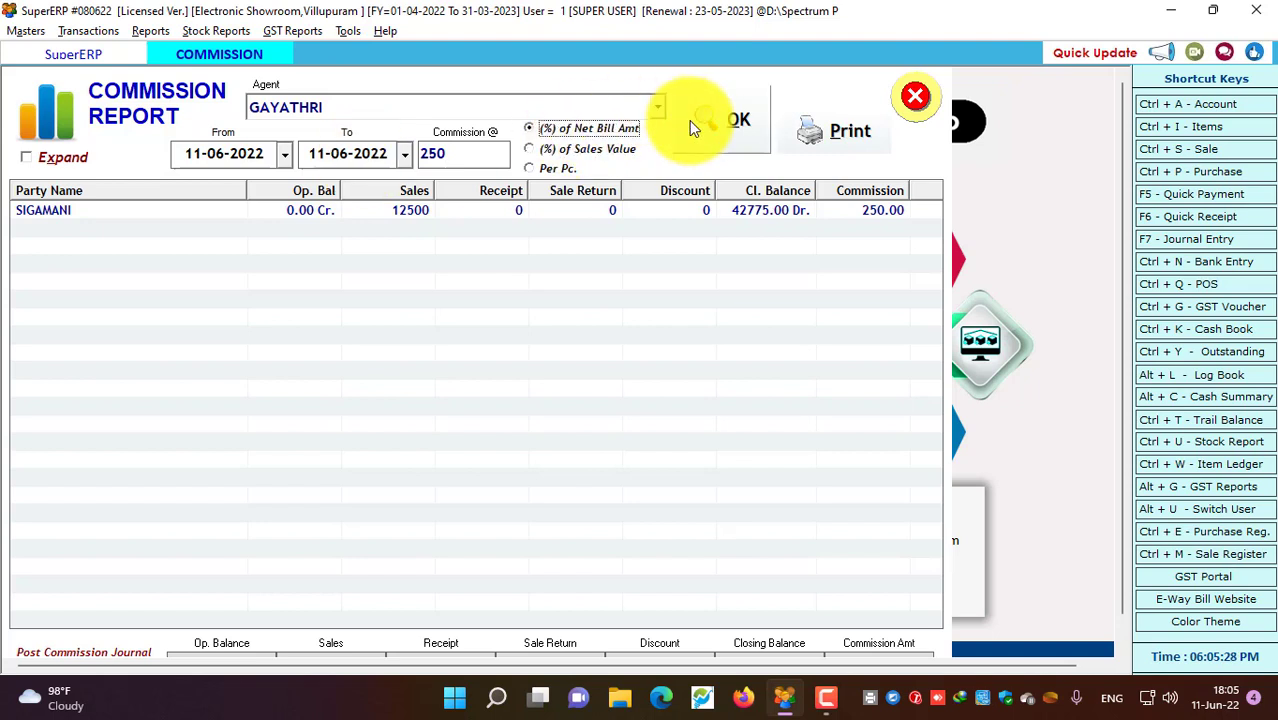
pyautogui.click(725, 120)
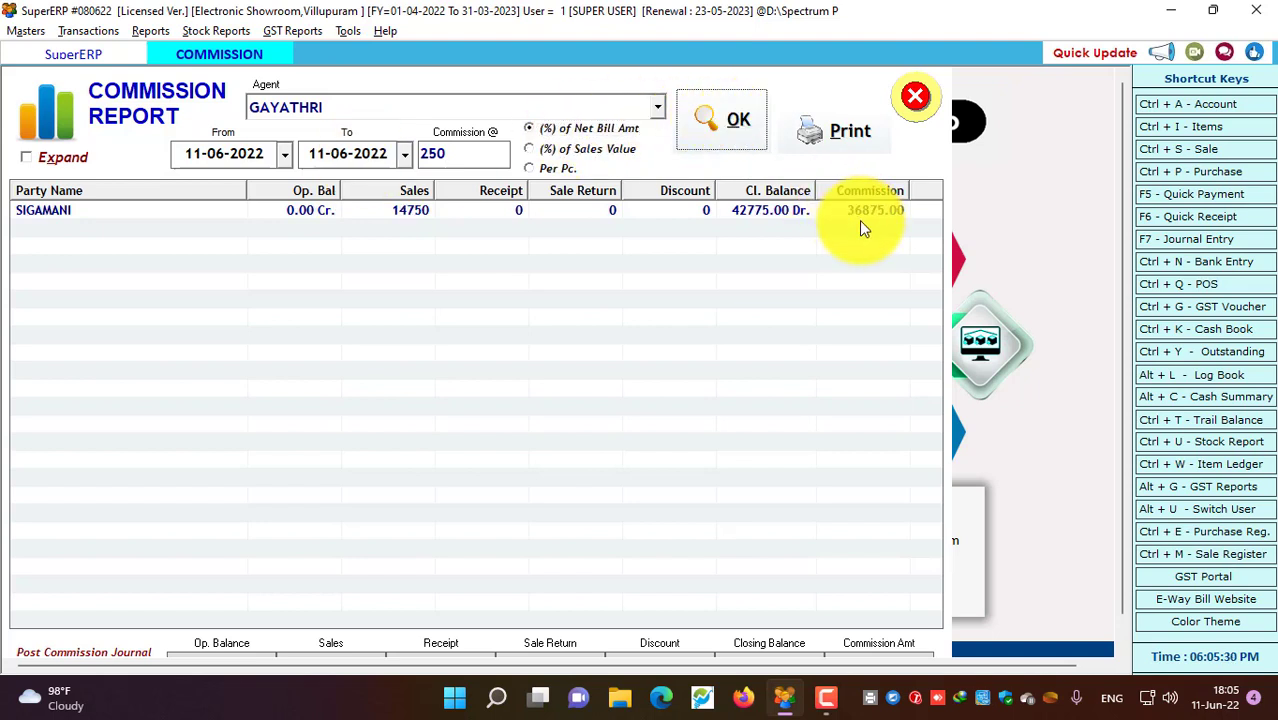
pyautogui.click(456, 152)
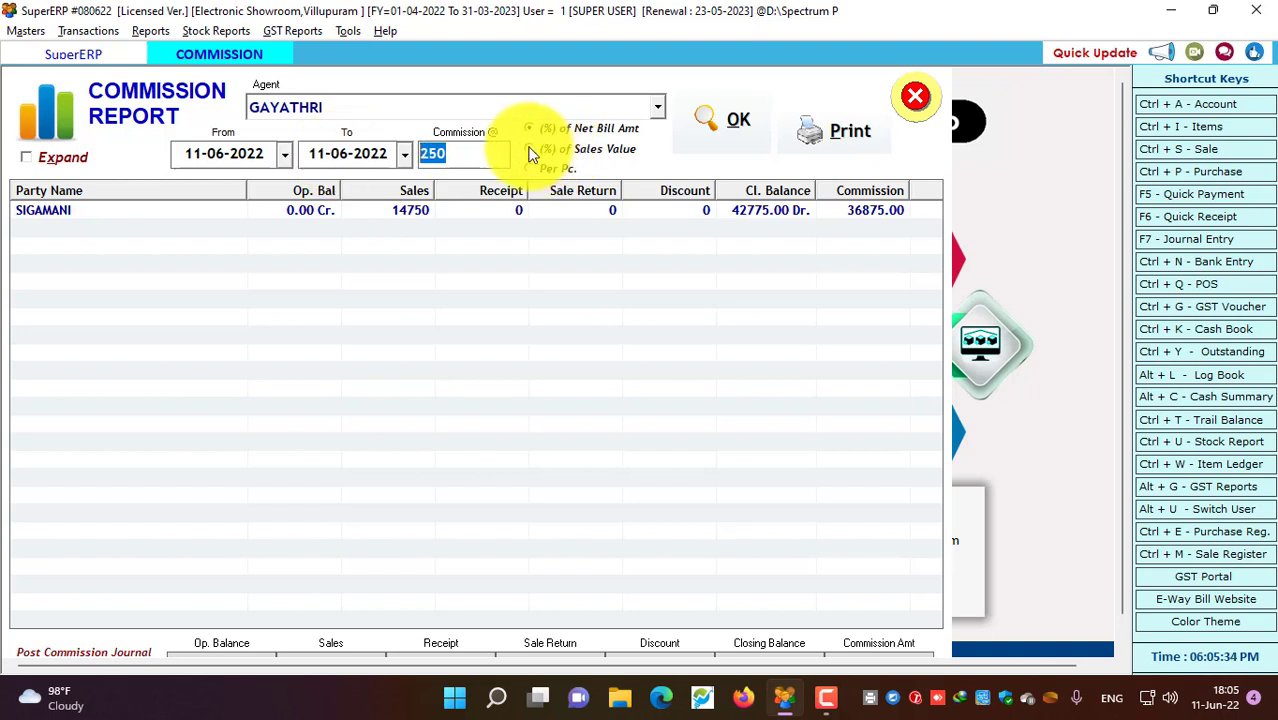
pyautogui.write('10')
pyautogui.click(737, 116)
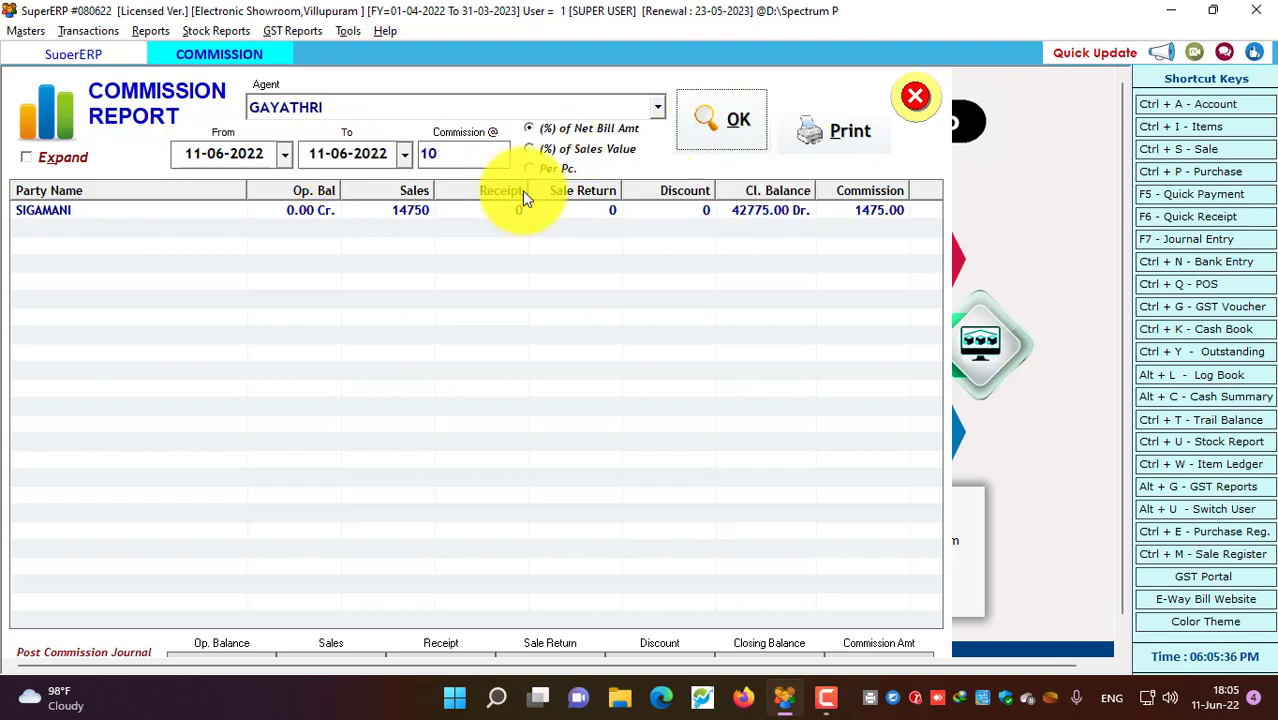
# Switch the commission basis to per piece at 250, yielding 250.00 for the party row
pyautogui.click(442, 150)
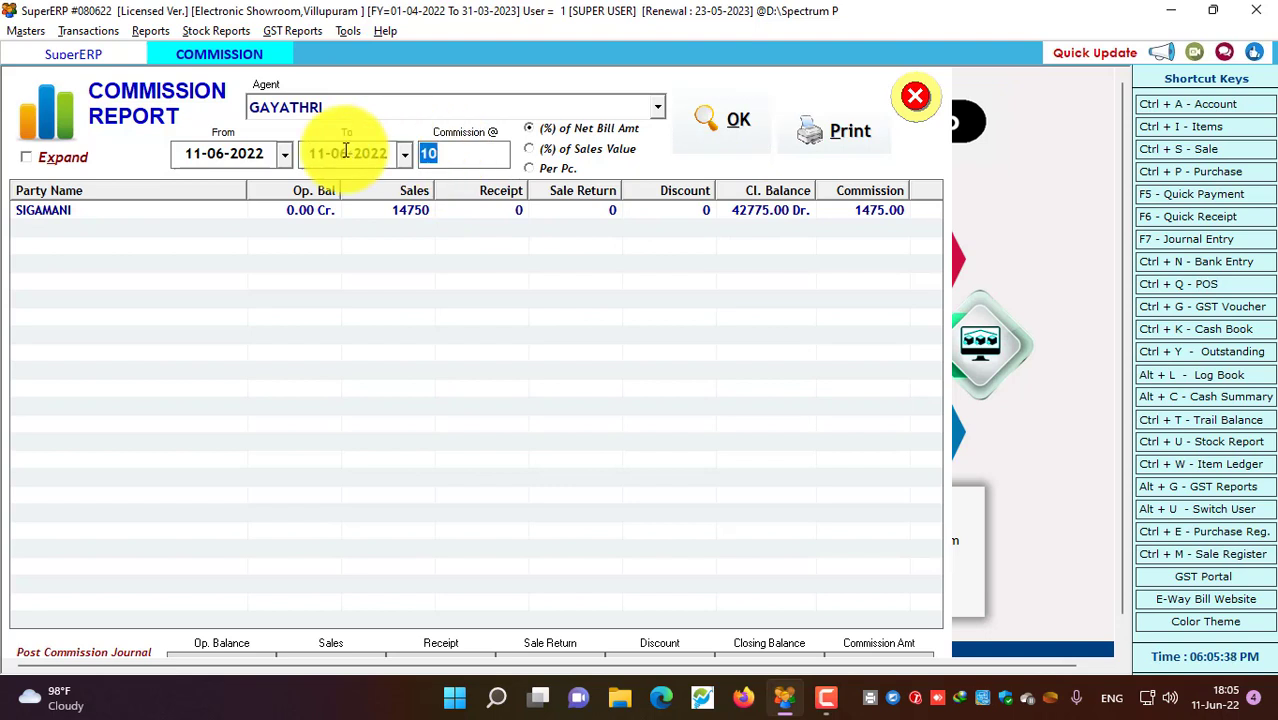
pyautogui.click(560, 168)
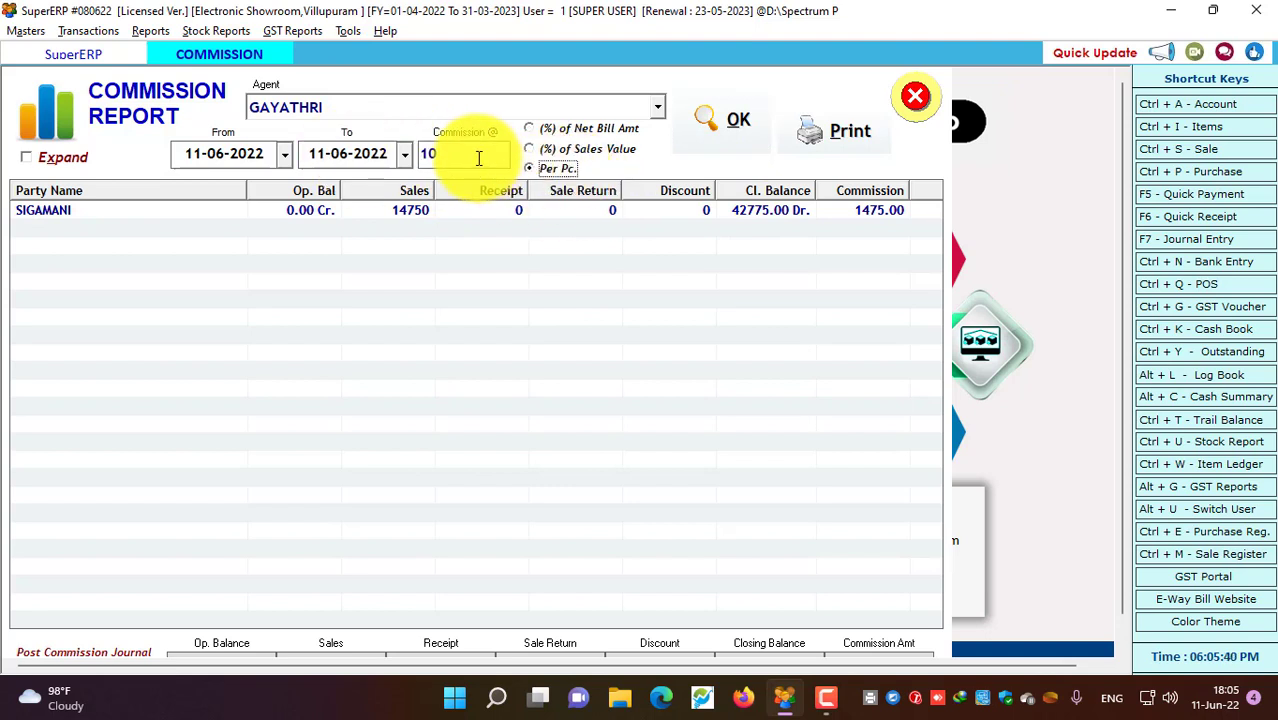
pyautogui.write('250')
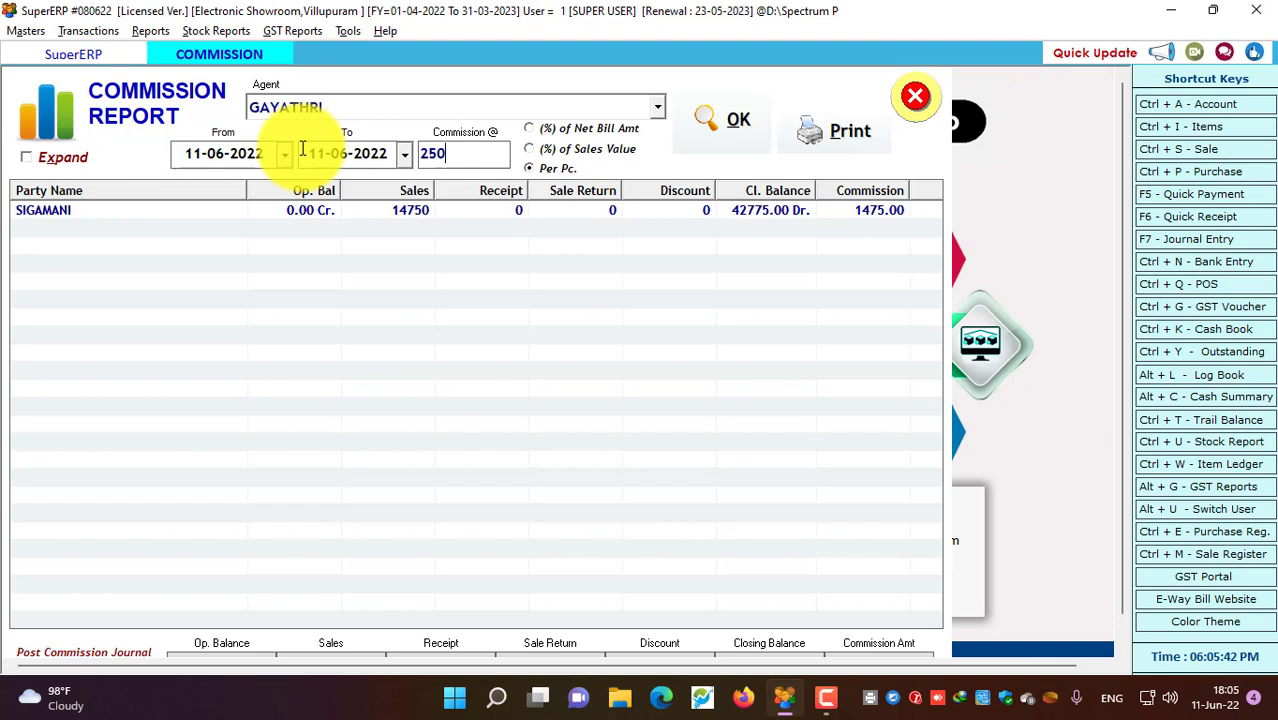
pyautogui.click(705, 121)
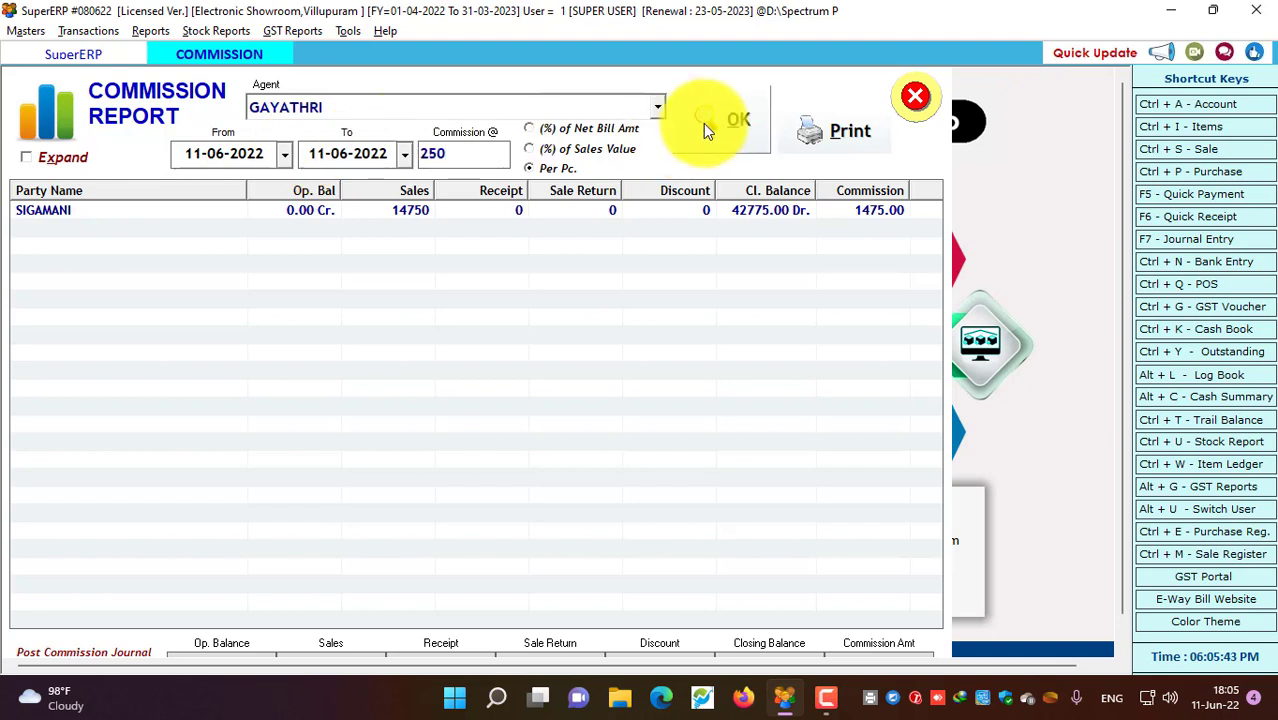
pyautogui.click(863, 214)
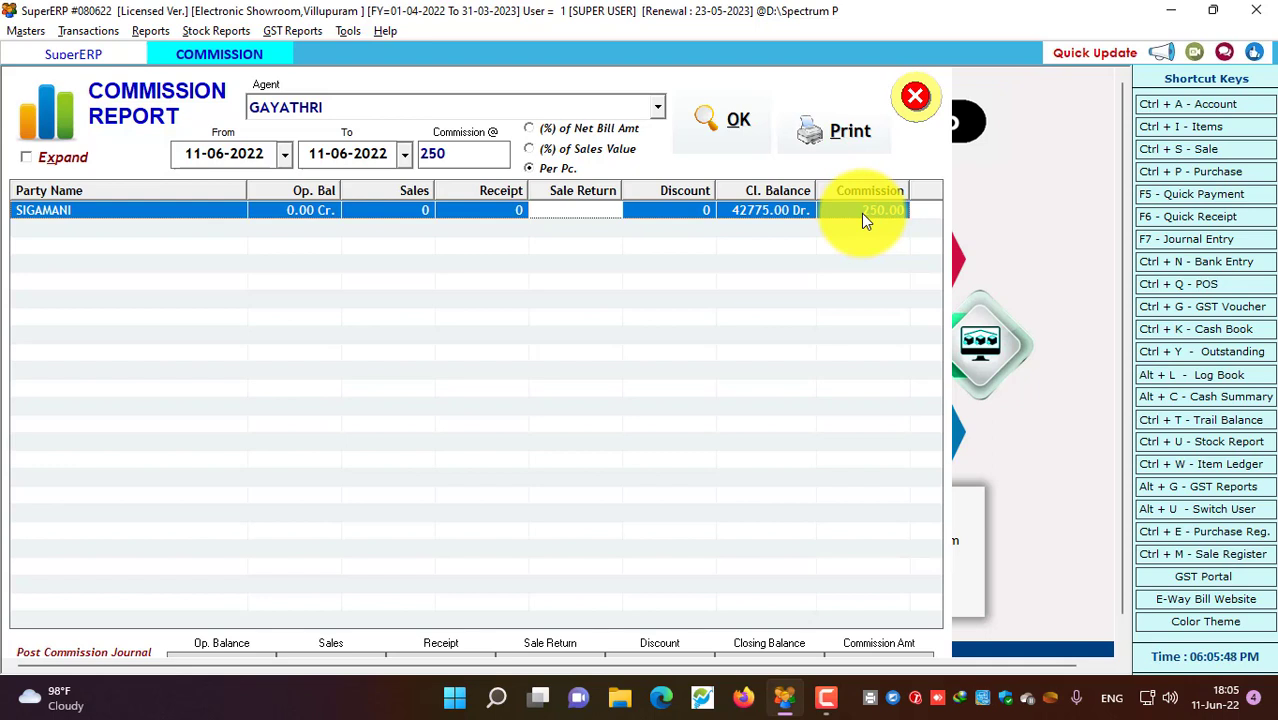
# Run the commission report for the other agent and inspect its party row
pyautogui.click(319, 110)
pyautogui.click(303, 167)
pyautogui.click(686, 123)
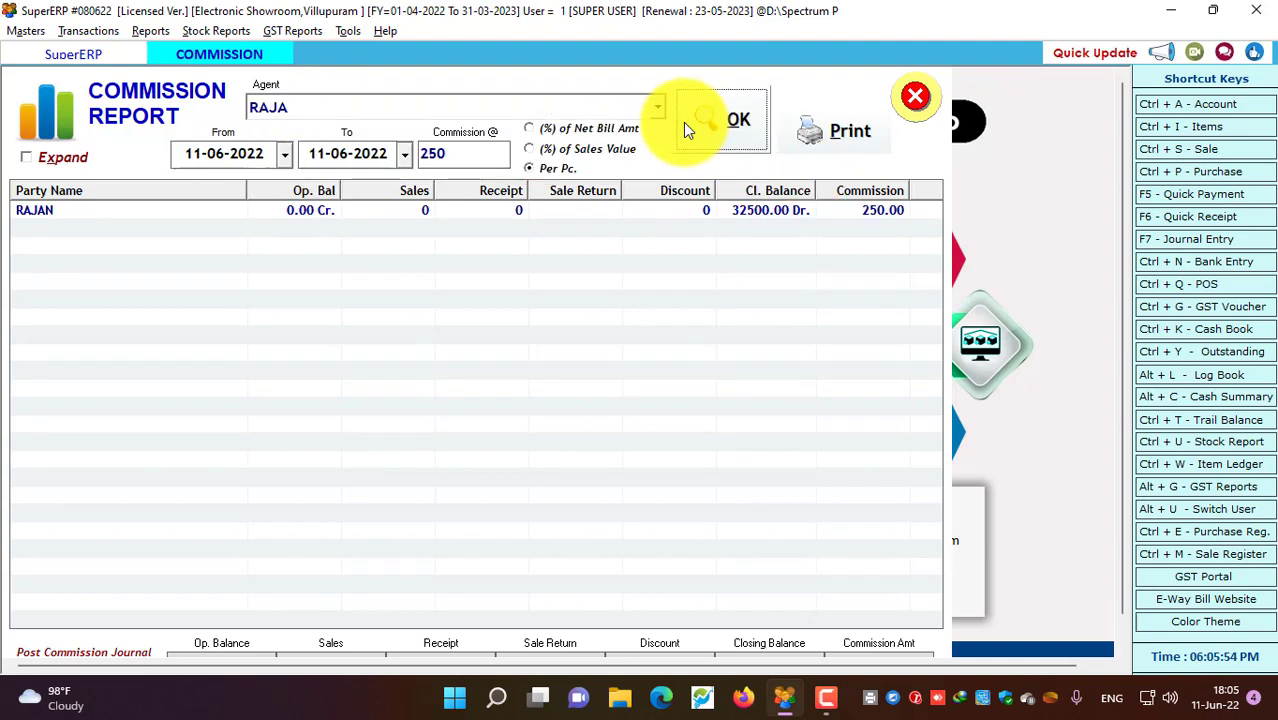
pyautogui.click(575, 212)
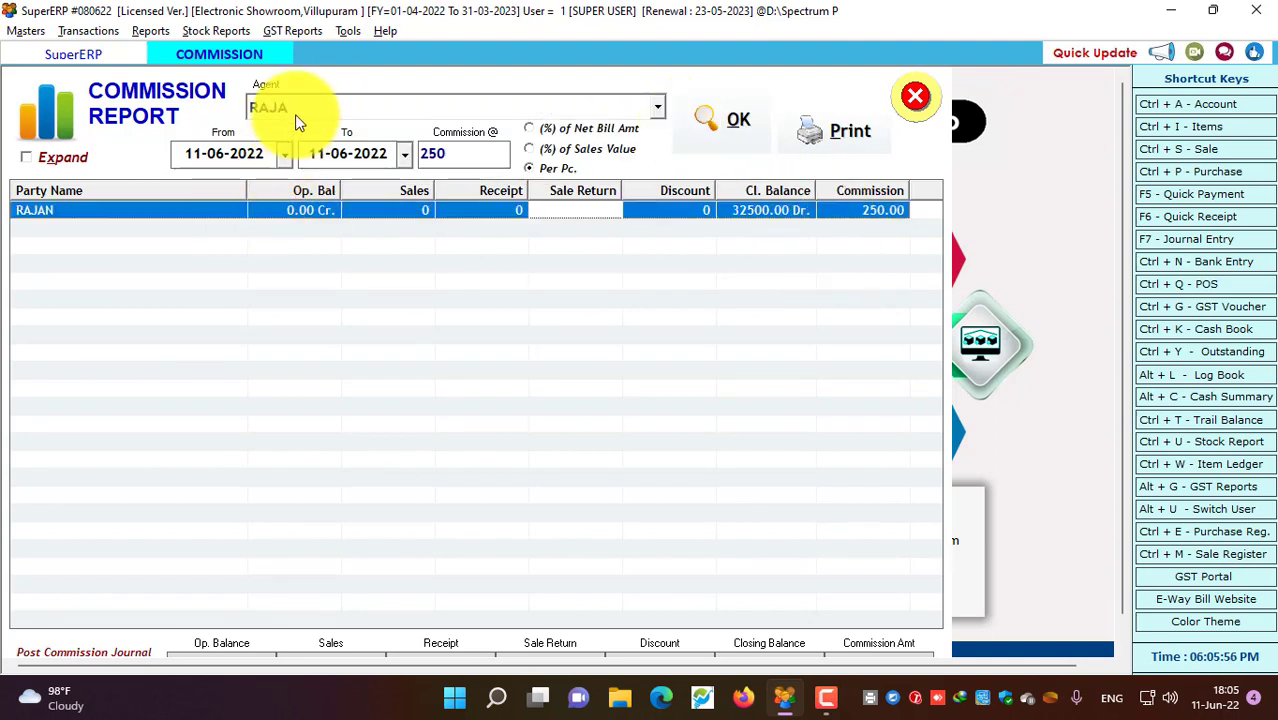
# Recalculate commission at 5% of sales value (625.00), then close the commission report
pyautogui.click(536, 148)
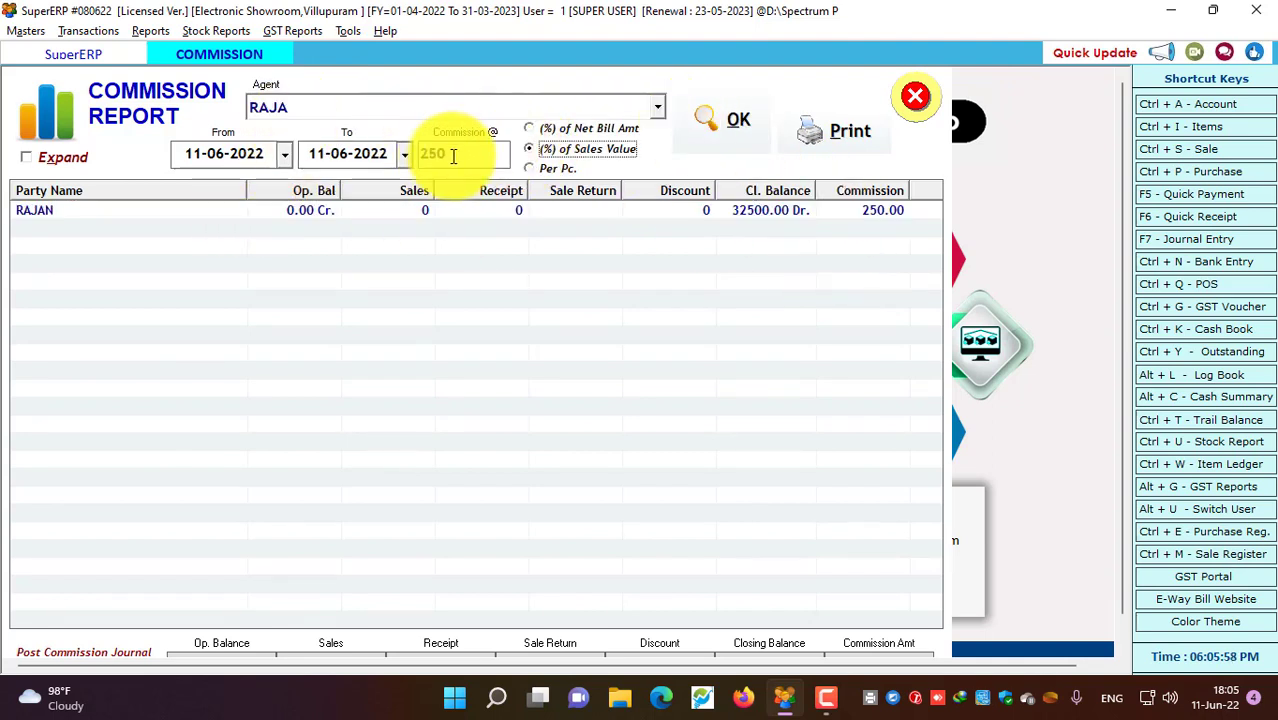
pyautogui.click(453, 156)
pyautogui.write('5')
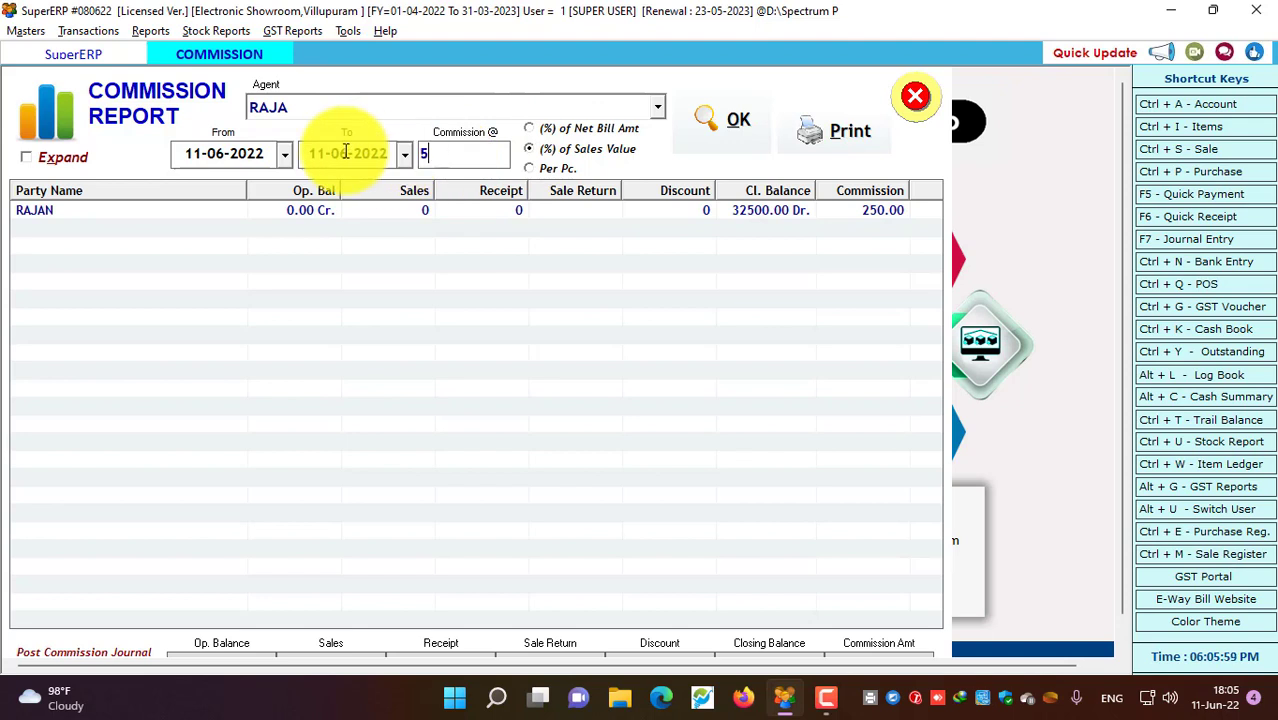
pyautogui.click(730, 124)
pyautogui.click(891, 216)
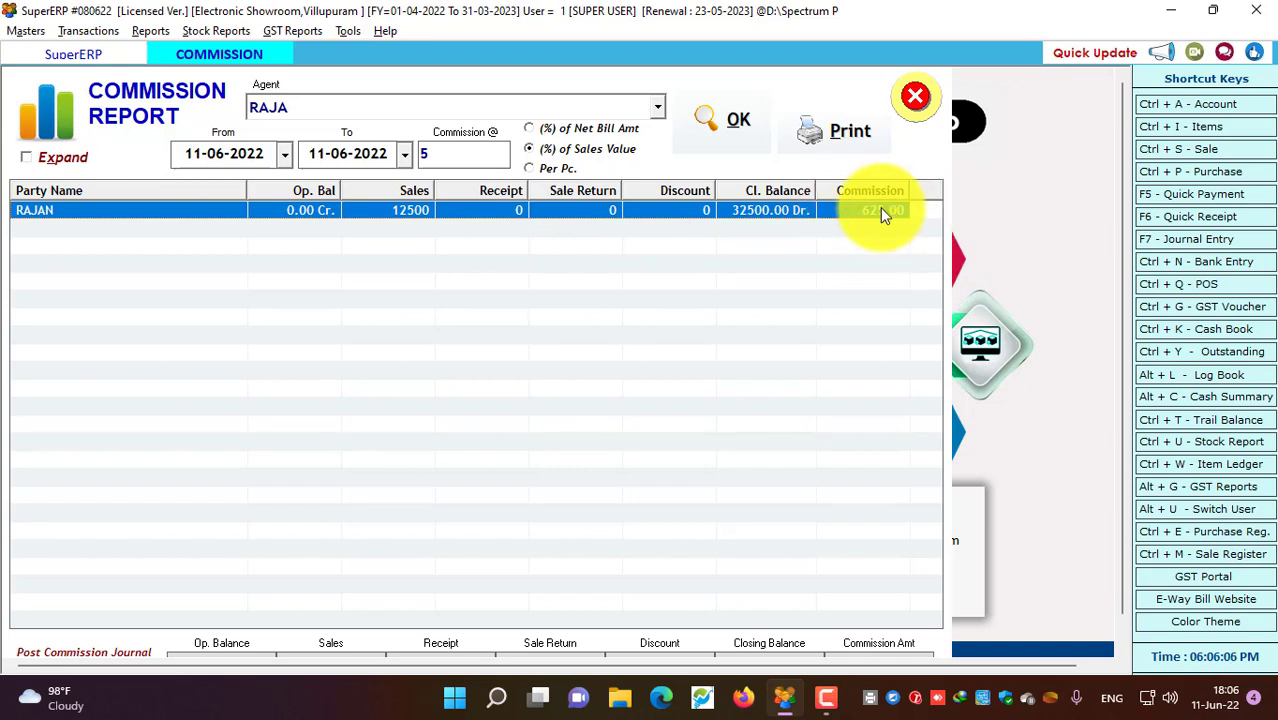
pyautogui.click(916, 96)
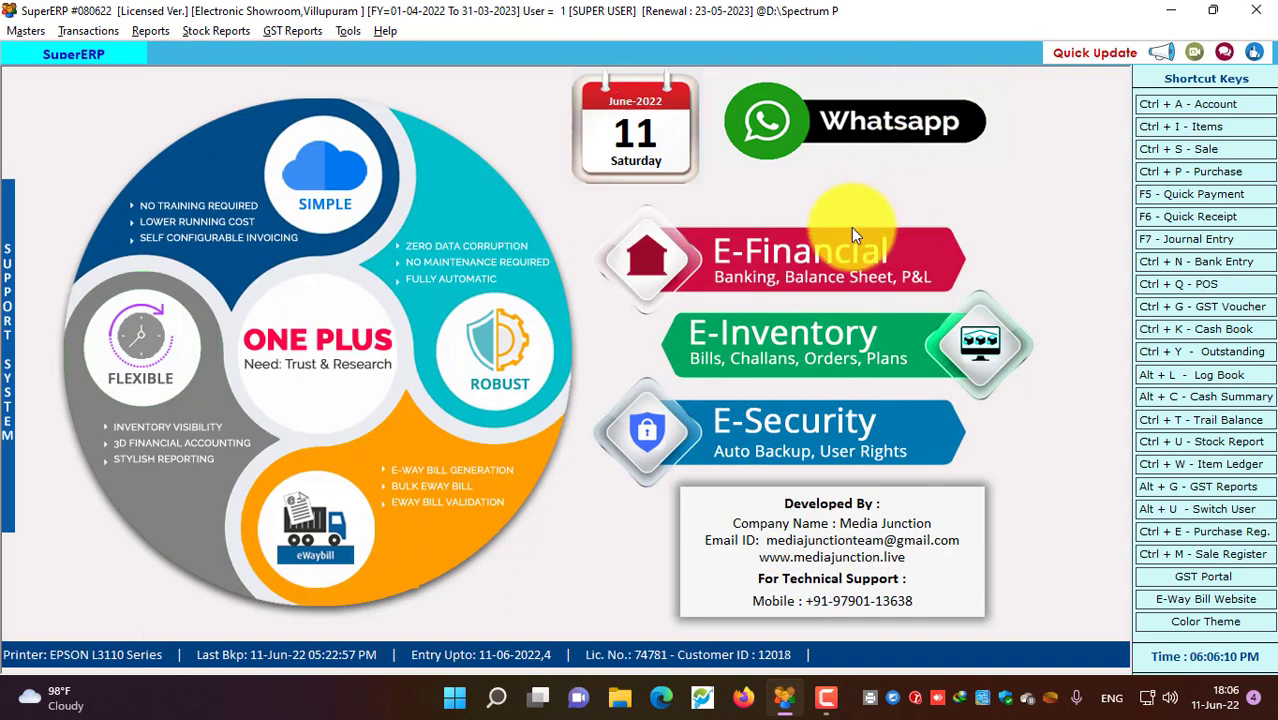
# Trace serial 1001 to sale bill 4 of MI Android TV 43 INCH, widening the Item column, then close tracking
pyautogui.click(164, 33)
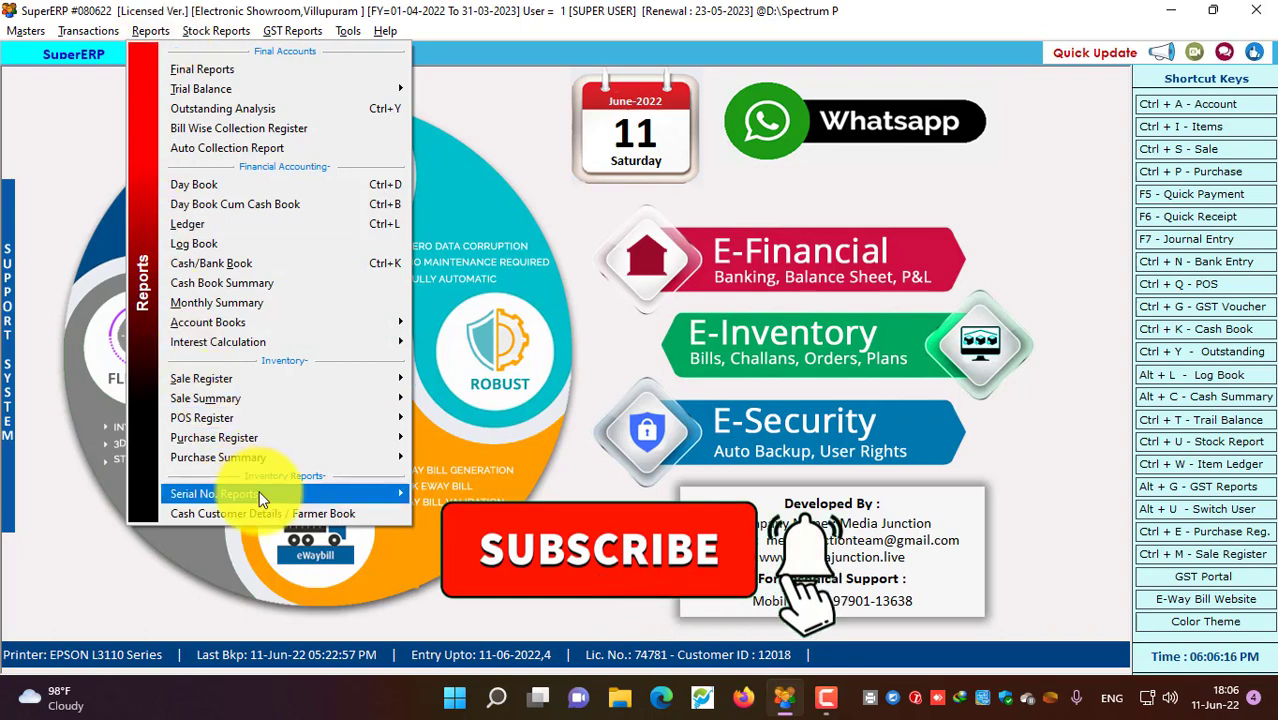
pyautogui.moveTo(262, 493)
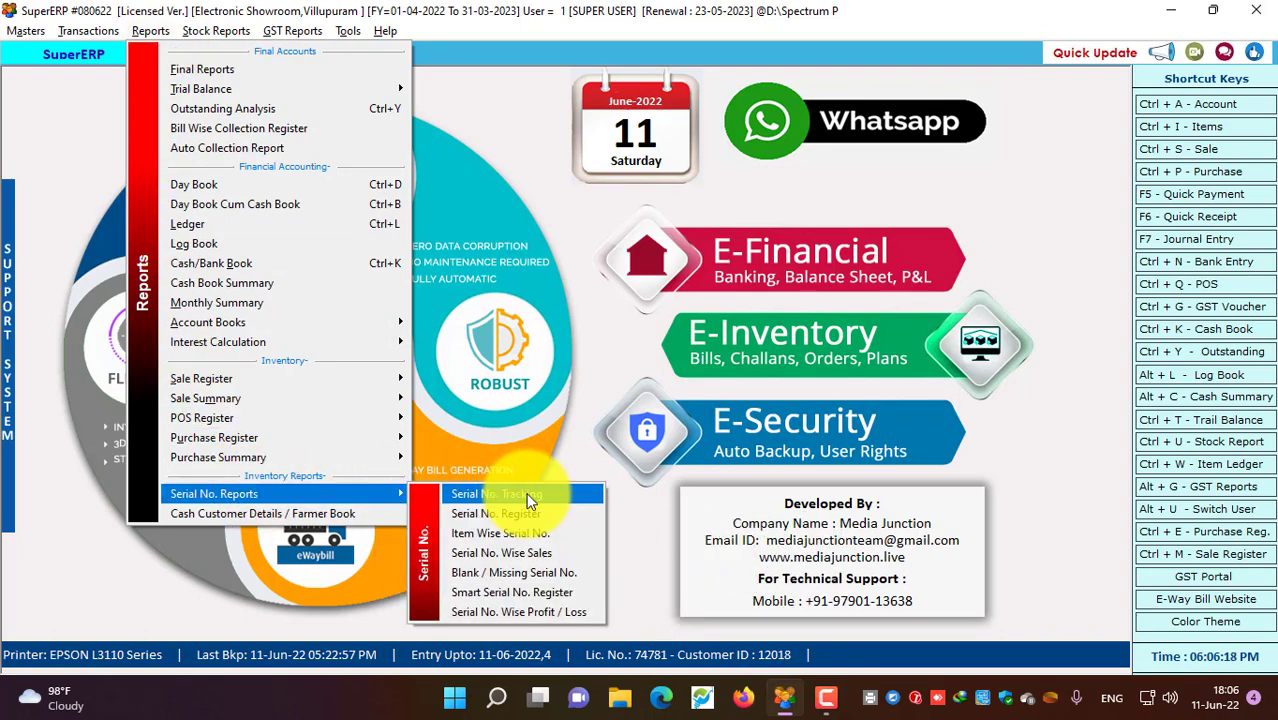
pyautogui.click(530, 496)
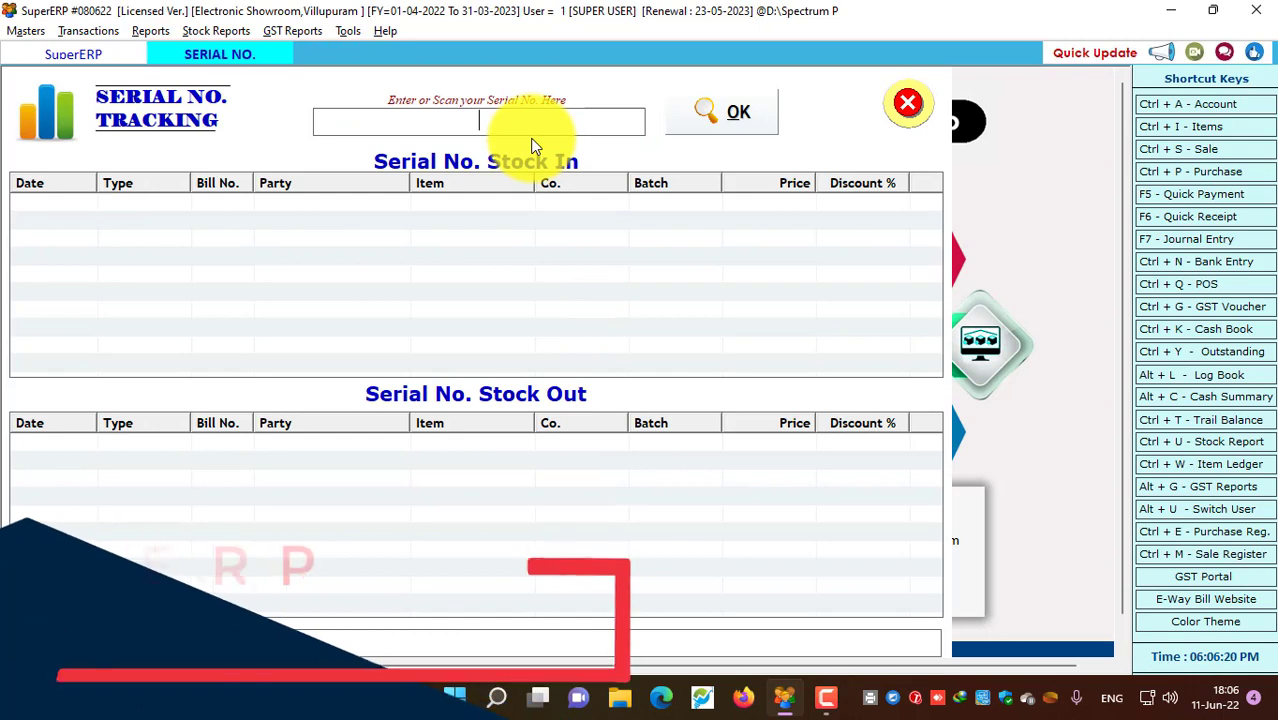
pyautogui.write('100')
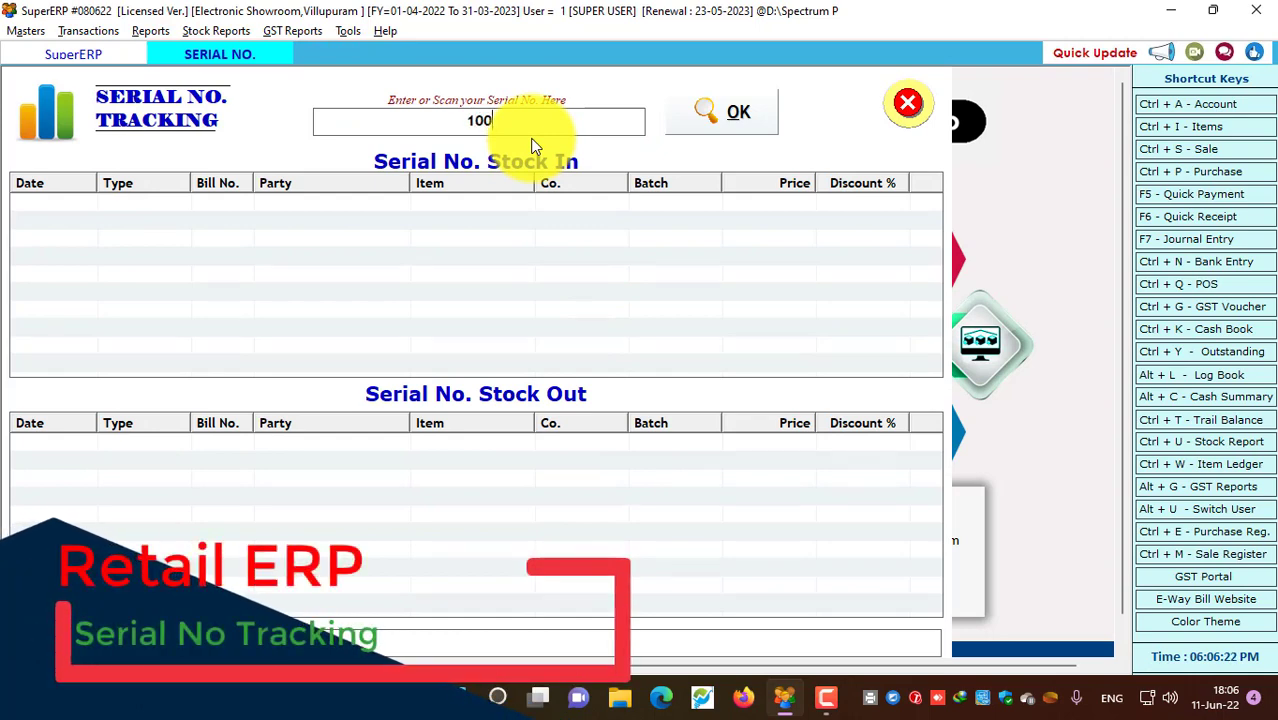
pyautogui.write('1')
pyautogui.click(705, 110)
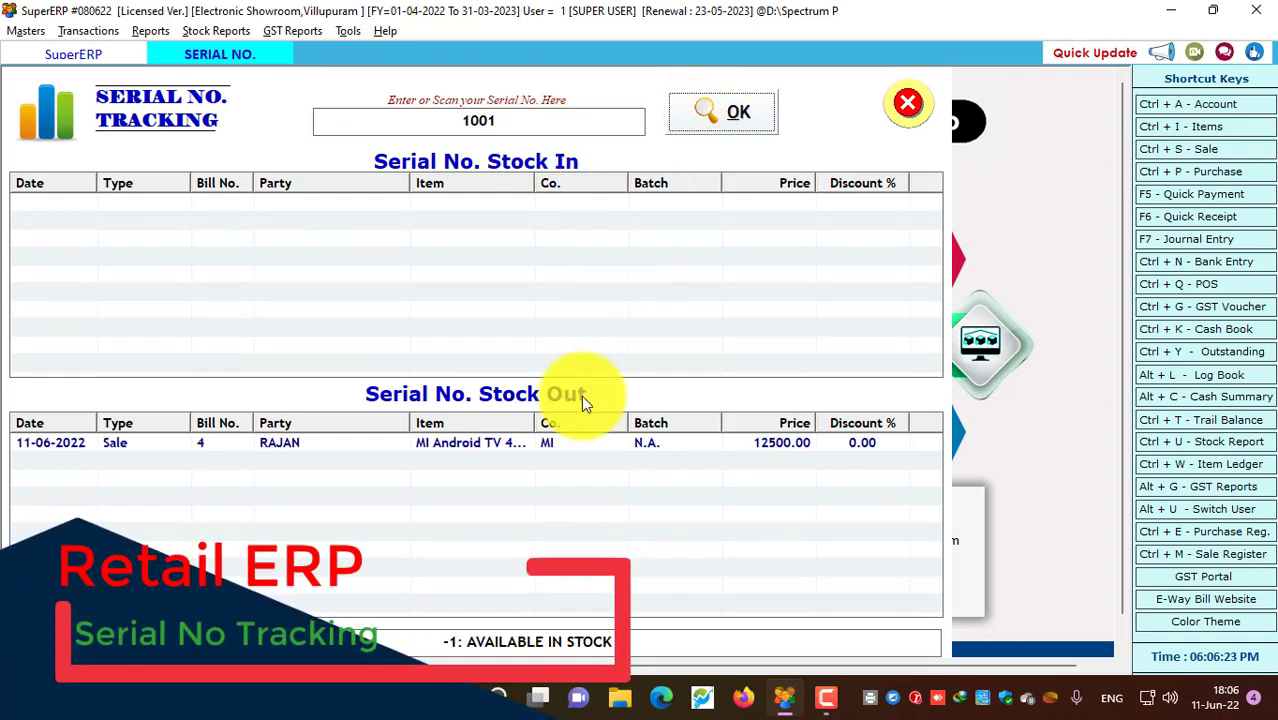
pyautogui.click(479, 446)
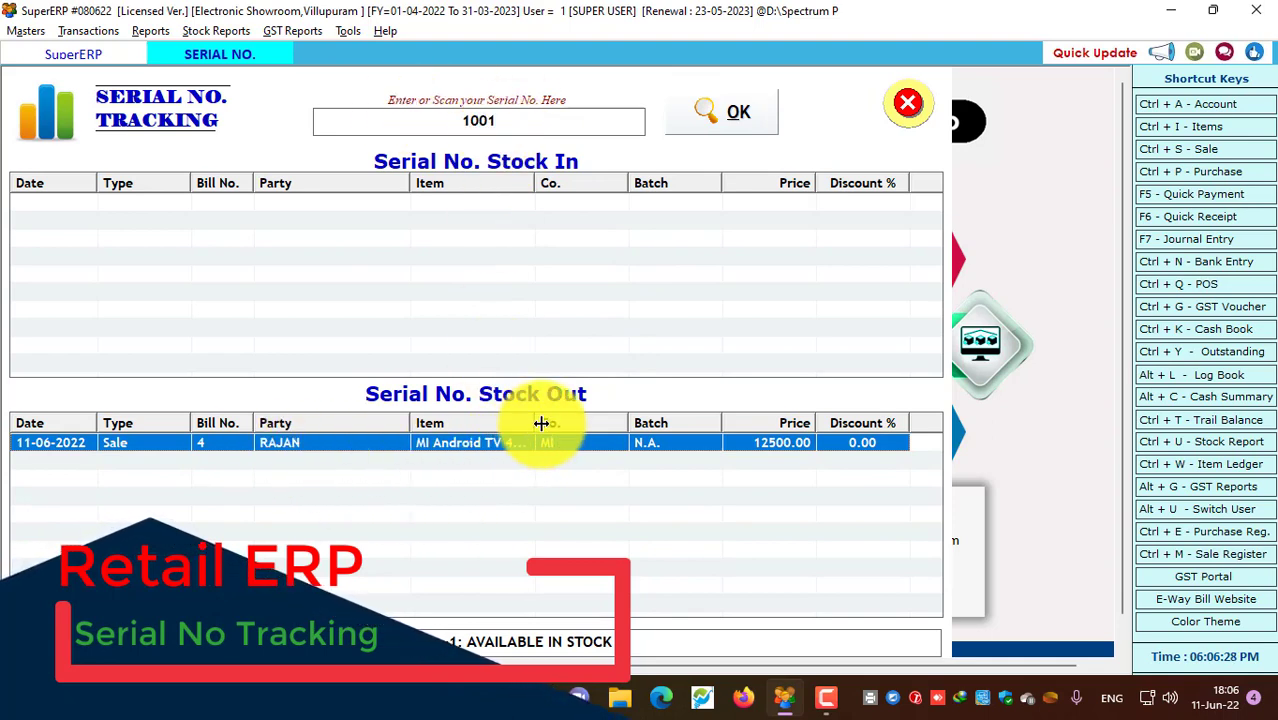
pyautogui.moveTo(540, 423); pyautogui.dragTo(578, 423)
pyautogui.moveTo(410, 421); pyautogui.dragTo(344, 425)
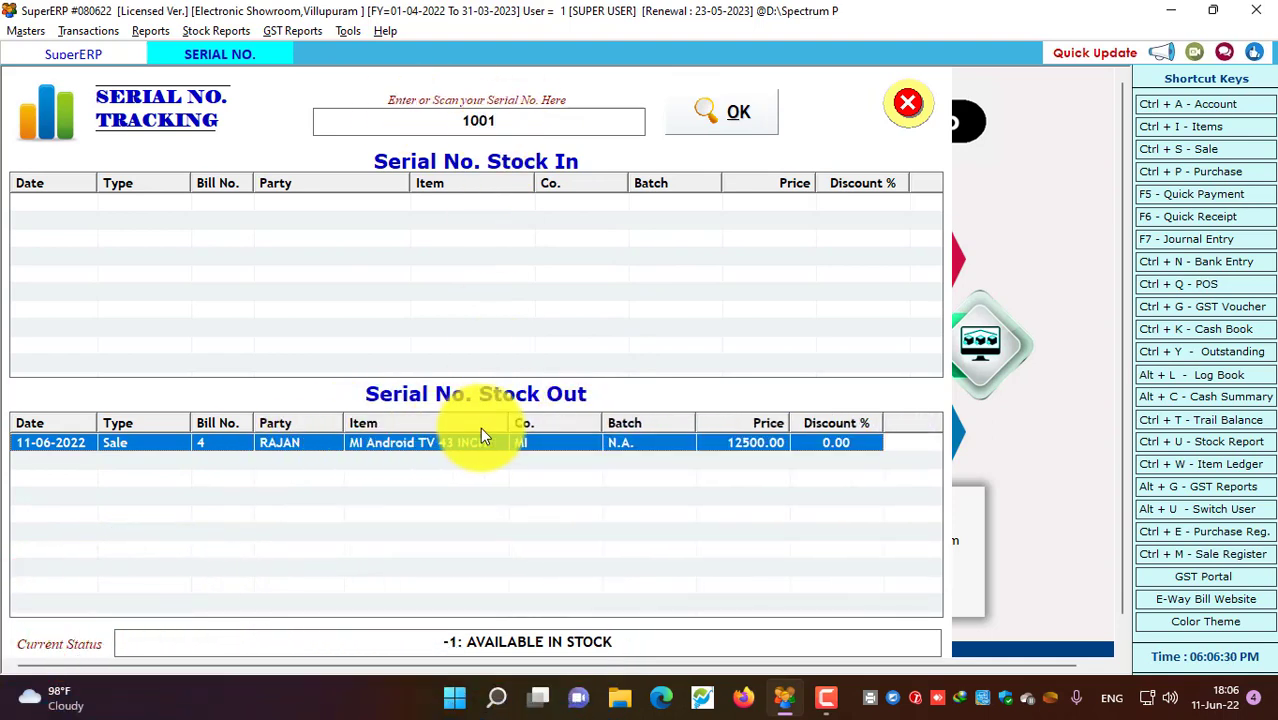
pyautogui.click(907, 104)
# Run the Stock Report searched by ItemCompanyName, excluding negative and zero-balance items, free quantity and values
pyautogui.click(224, 33)
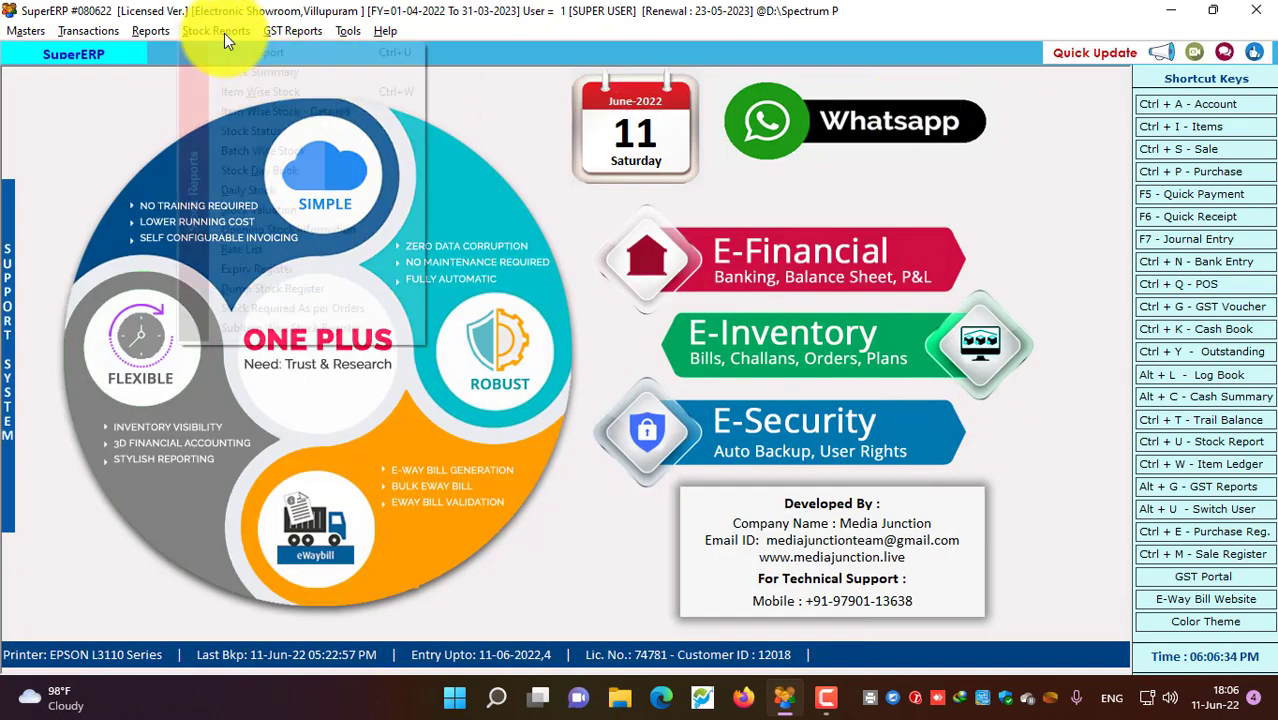
pyautogui.click(228, 52)
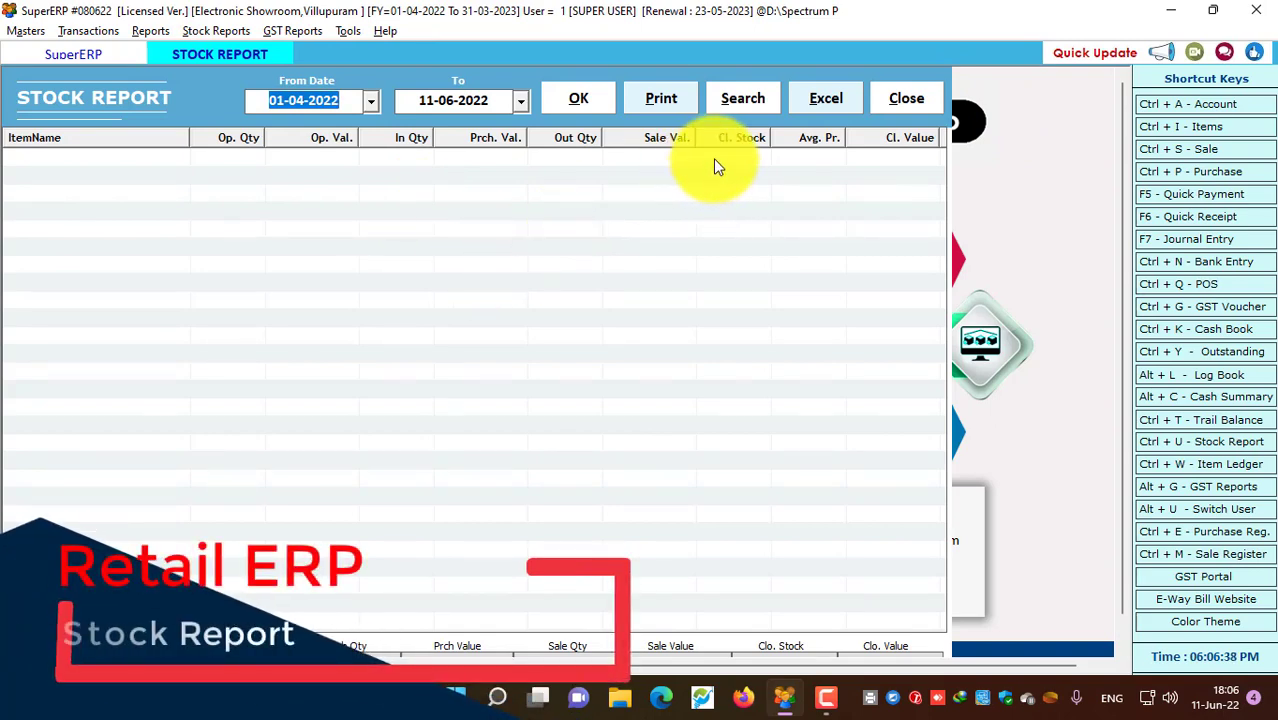
pyautogui.click(742, 98)
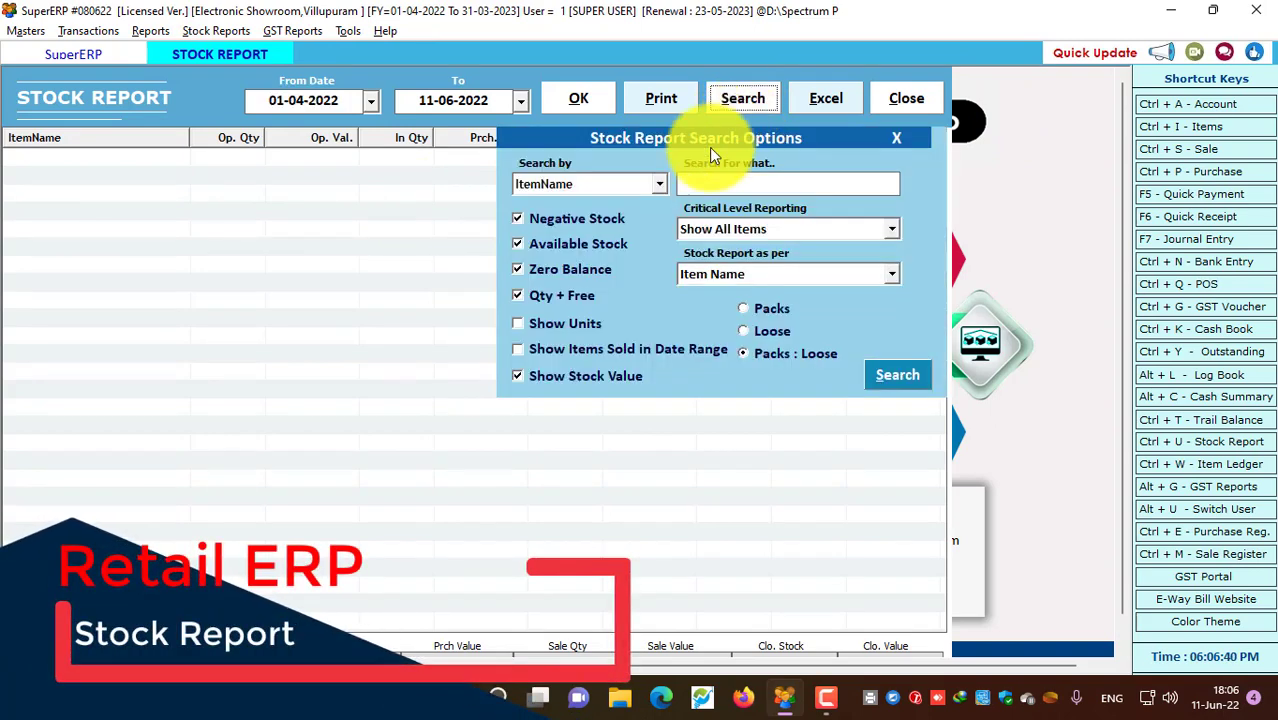
pyautogui.click(566, 222)
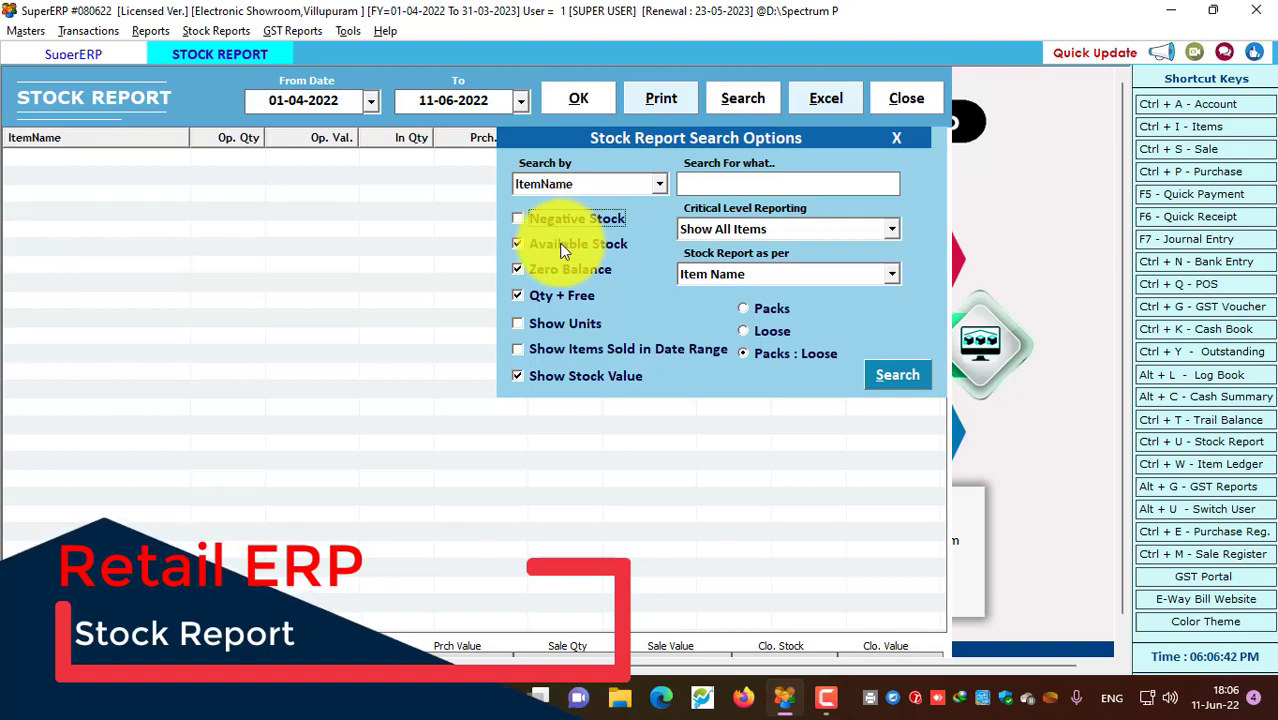
pyautogui.click(548, 268)
pyautogui.click(545, 295)
pyautogui.click(532, 372)
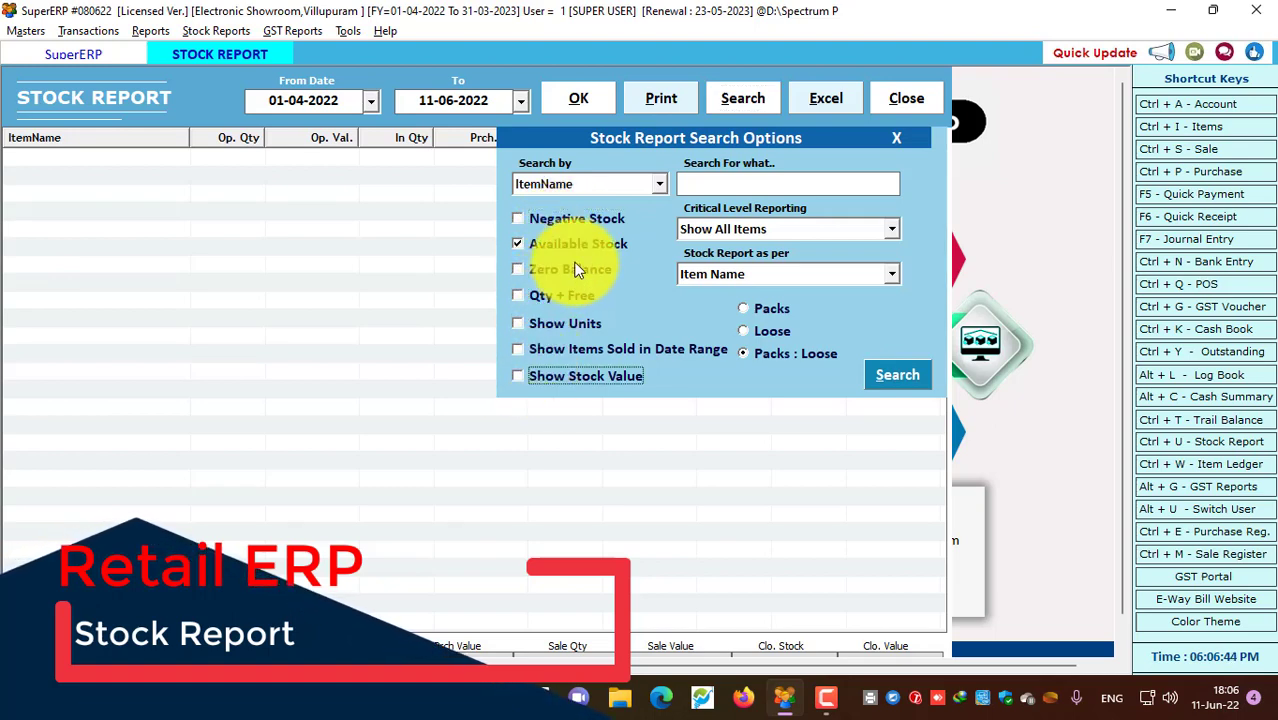
pyautogui.click(573, 254)
pyautogui.click(573, 254)
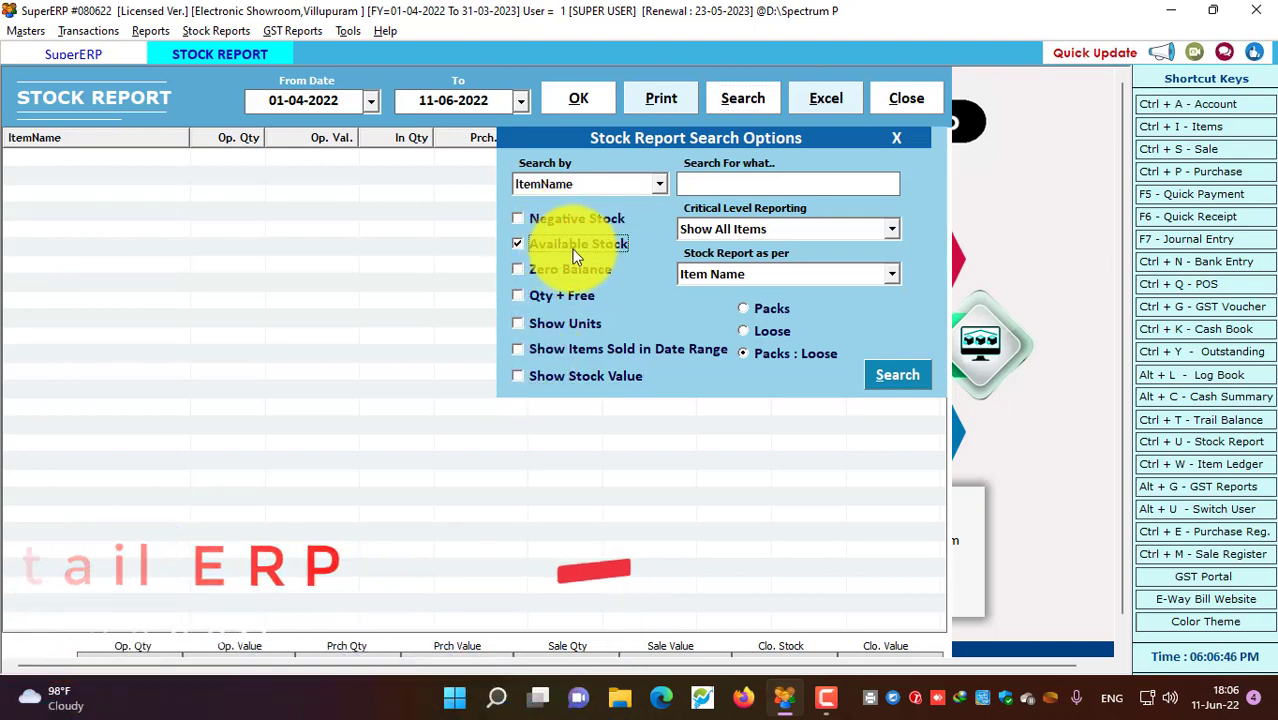
pyautogui.click(664, 184)
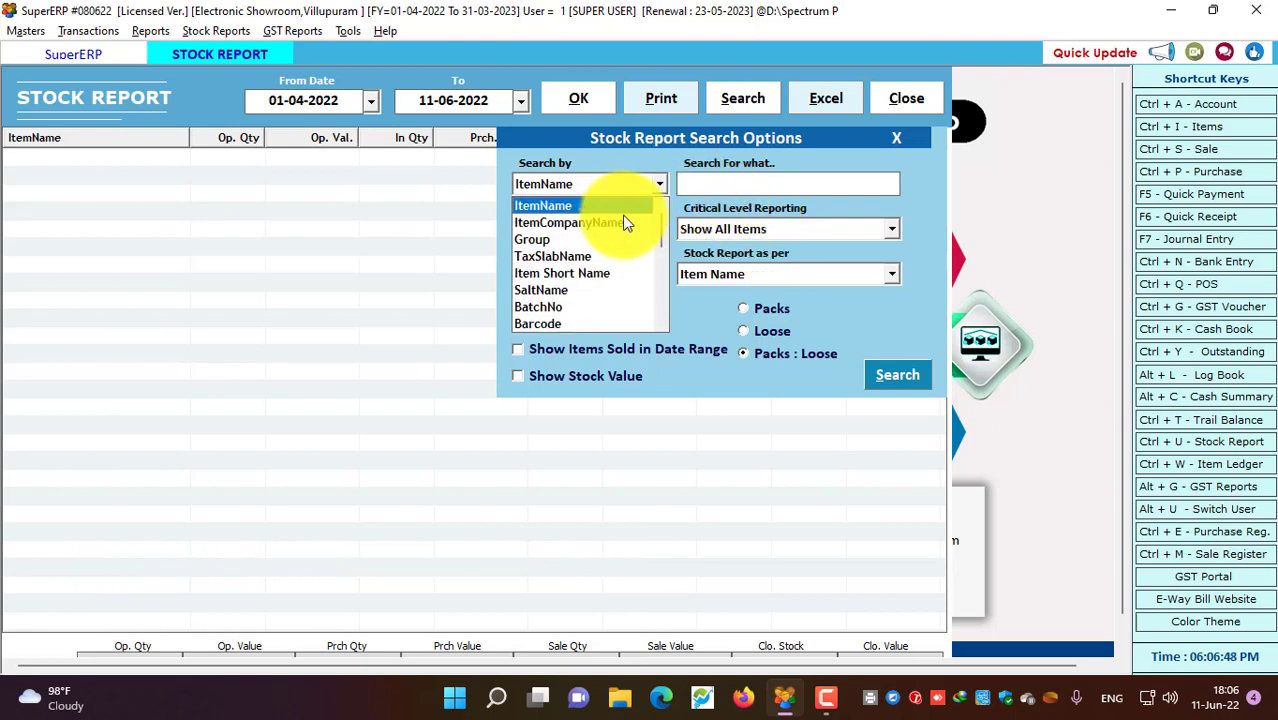
pyautogui.click(609, 223)
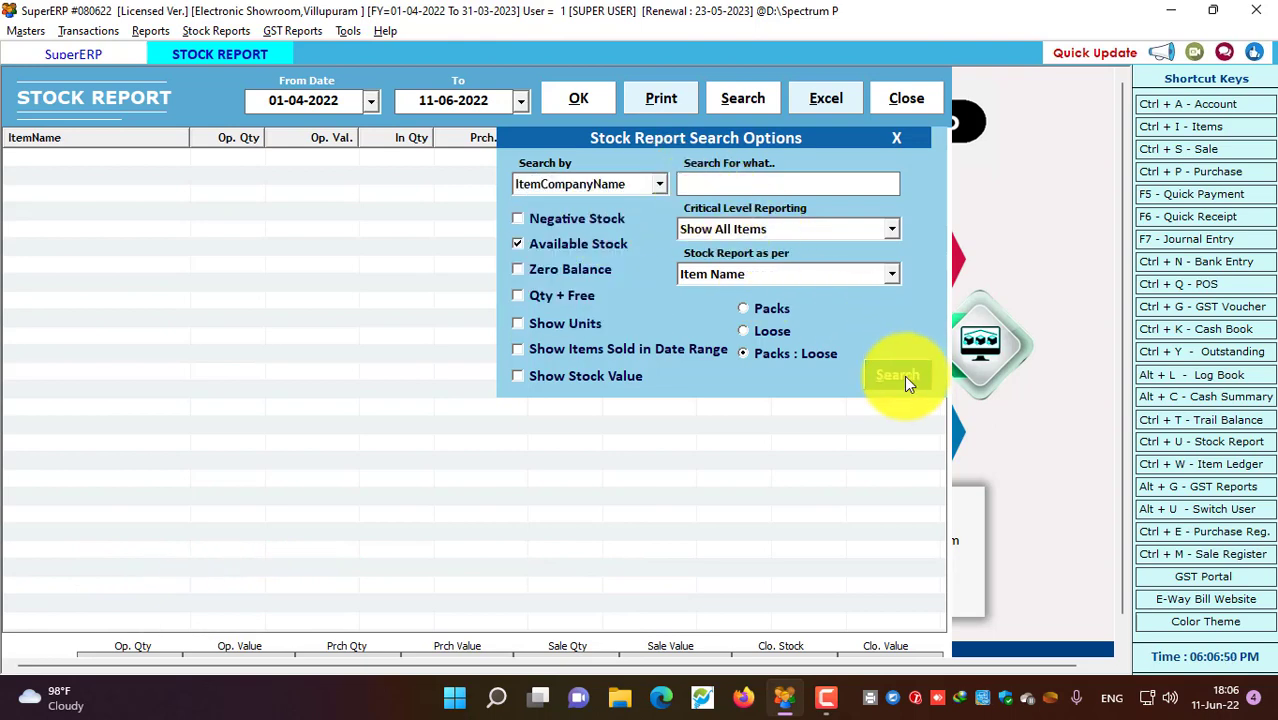
pyautogui.click(904, 375)
pyautogui.click(590, 97)
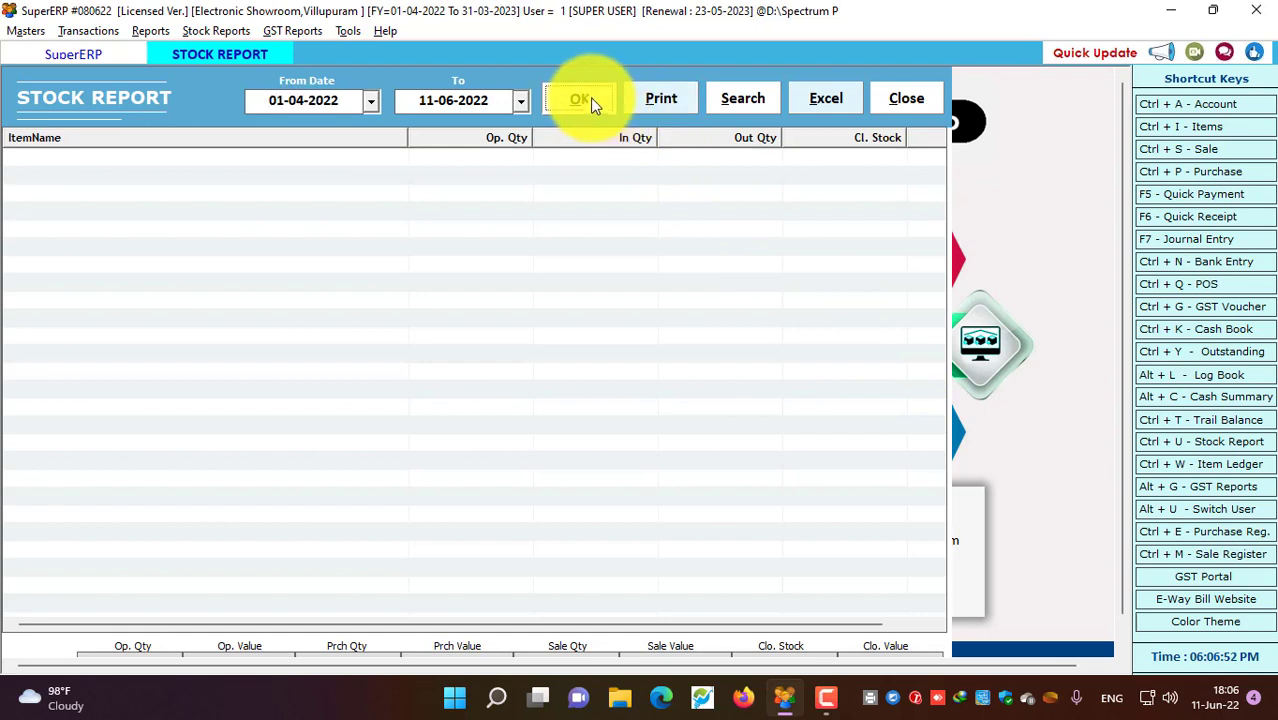
# Rerun the stock report with negative stock included and select the MI Android TV 43 INCH row
pyautogui.click(756, 96)
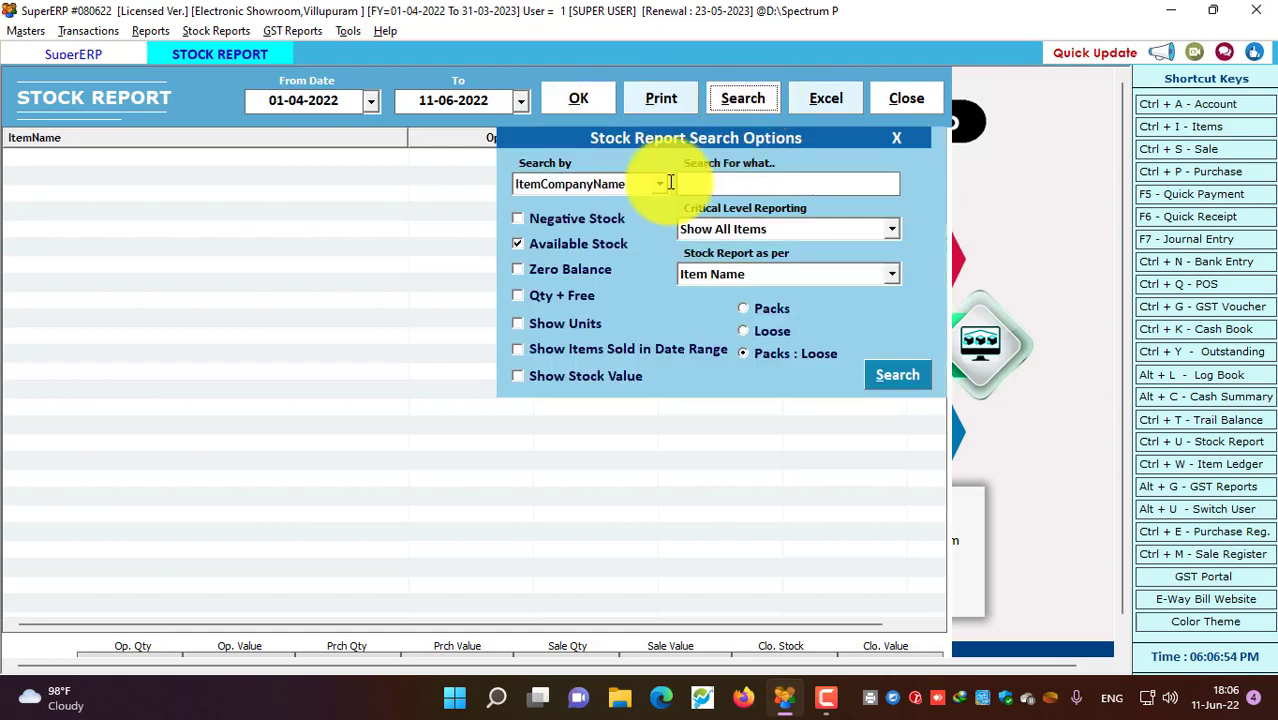
pyautogui.click(577, 220)
pyautogui.click(895, 374)
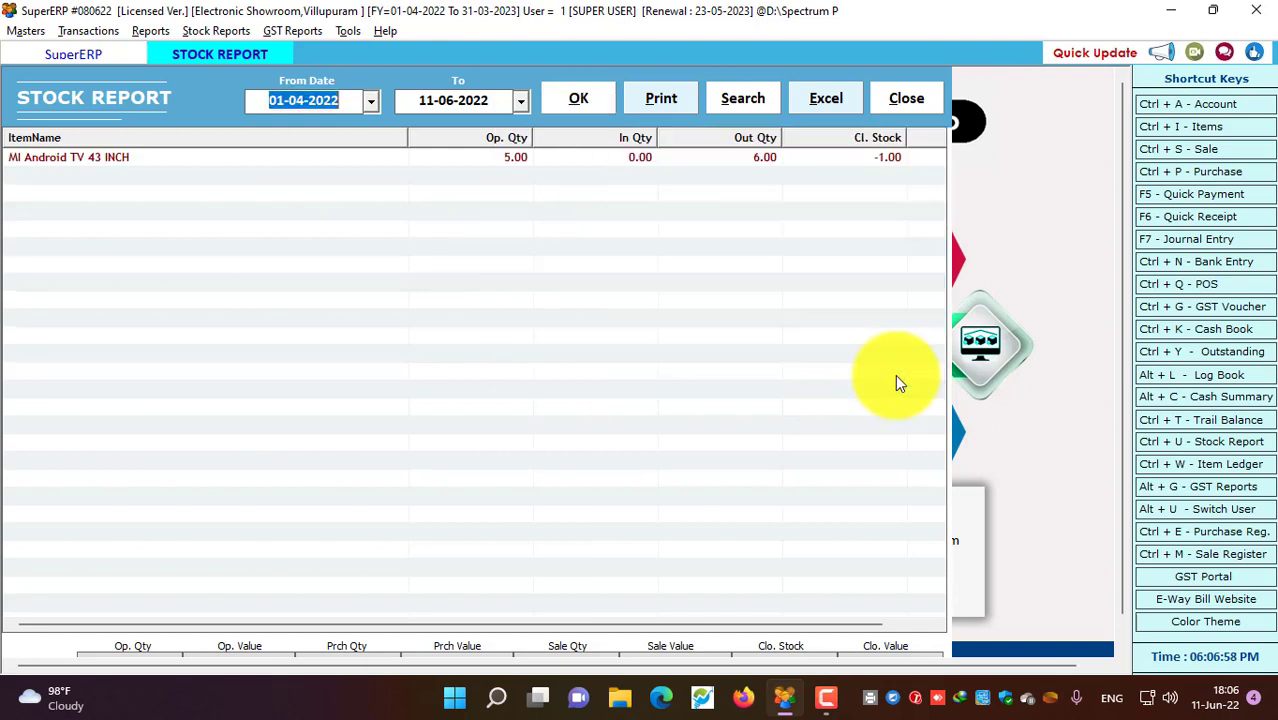
pyautogui.click(739, 157)
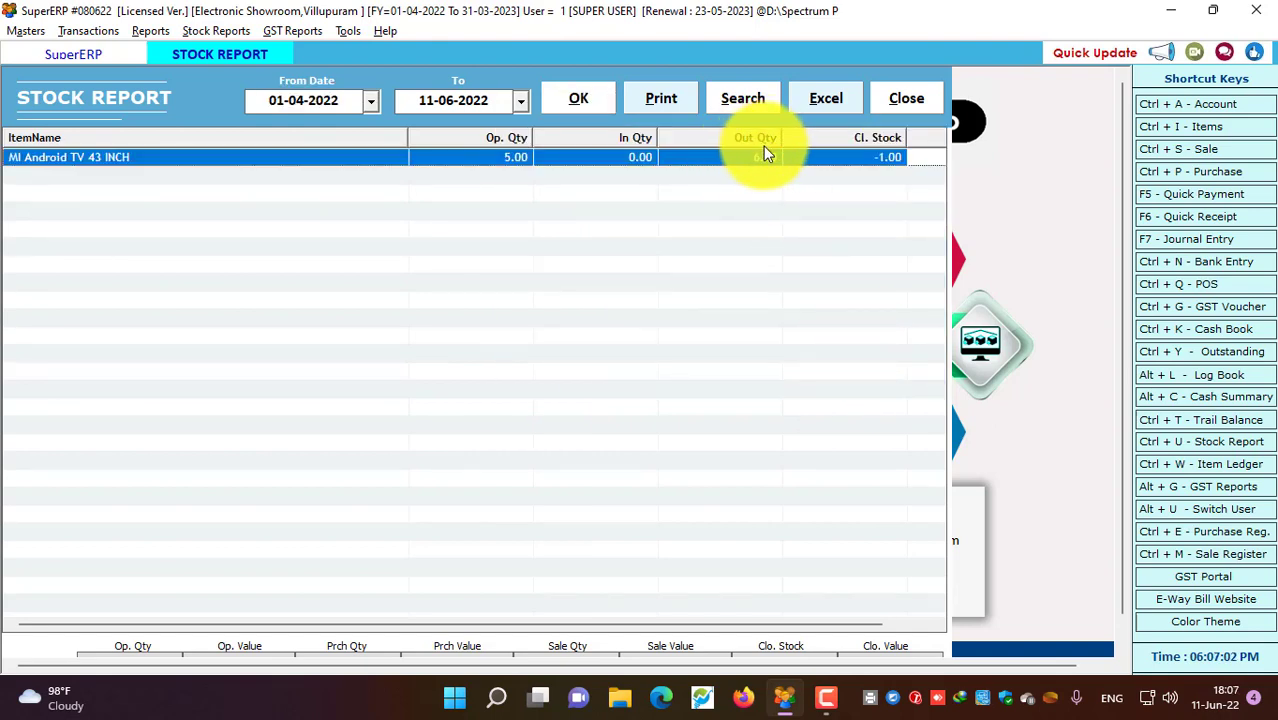
# Rerun with zero-balance, free quantity, units, items sold and values all shown, quantities in Packs
pyautogui.click(743, 100)
pyautogui.click(550, 269)
pyautogui.click(548, 295)
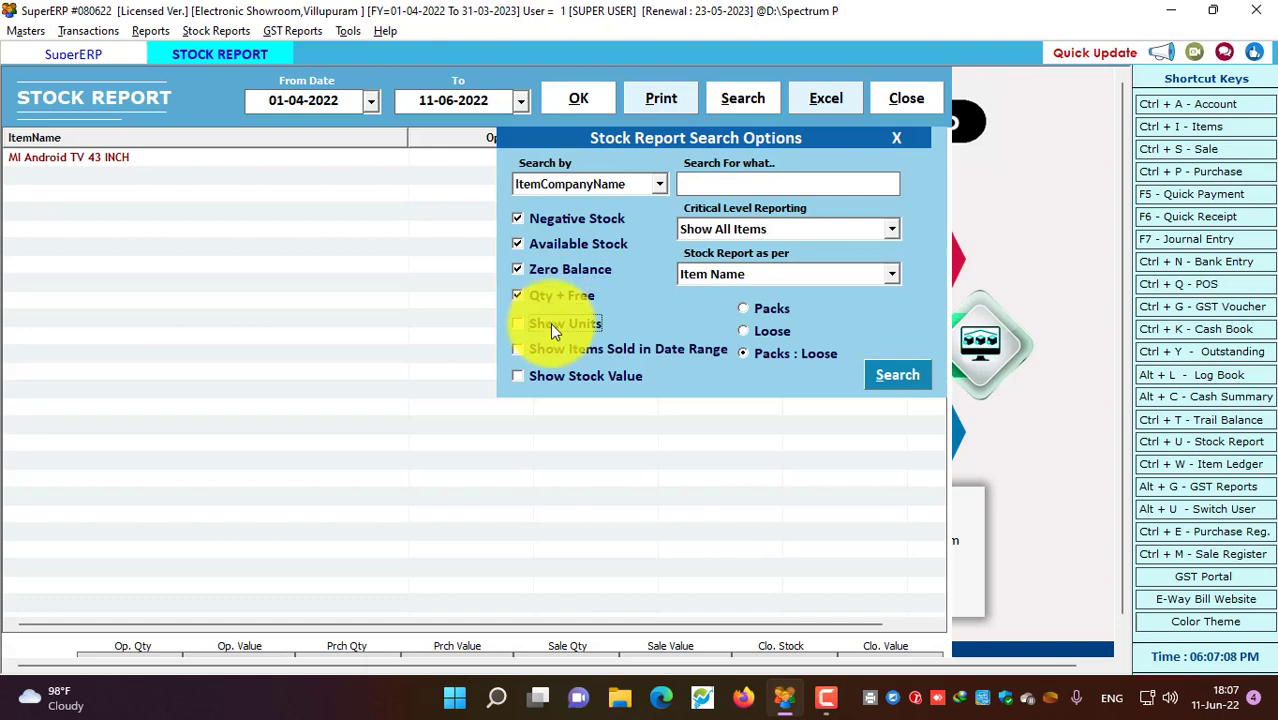
pyautogui.click(551, 323)
pyautogui.click(553, 349)
pyautogui.click(554, 376)
pyautogui.click(766, 308)
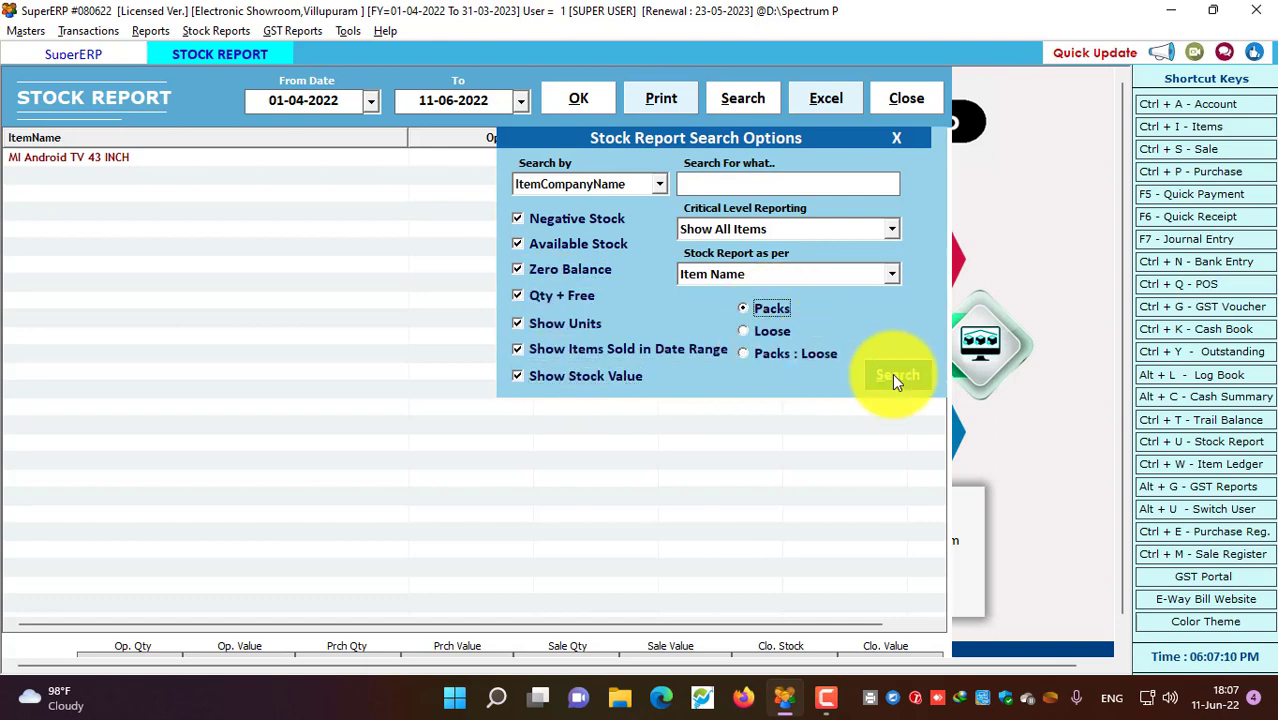
pyautogui.click(894, 375)
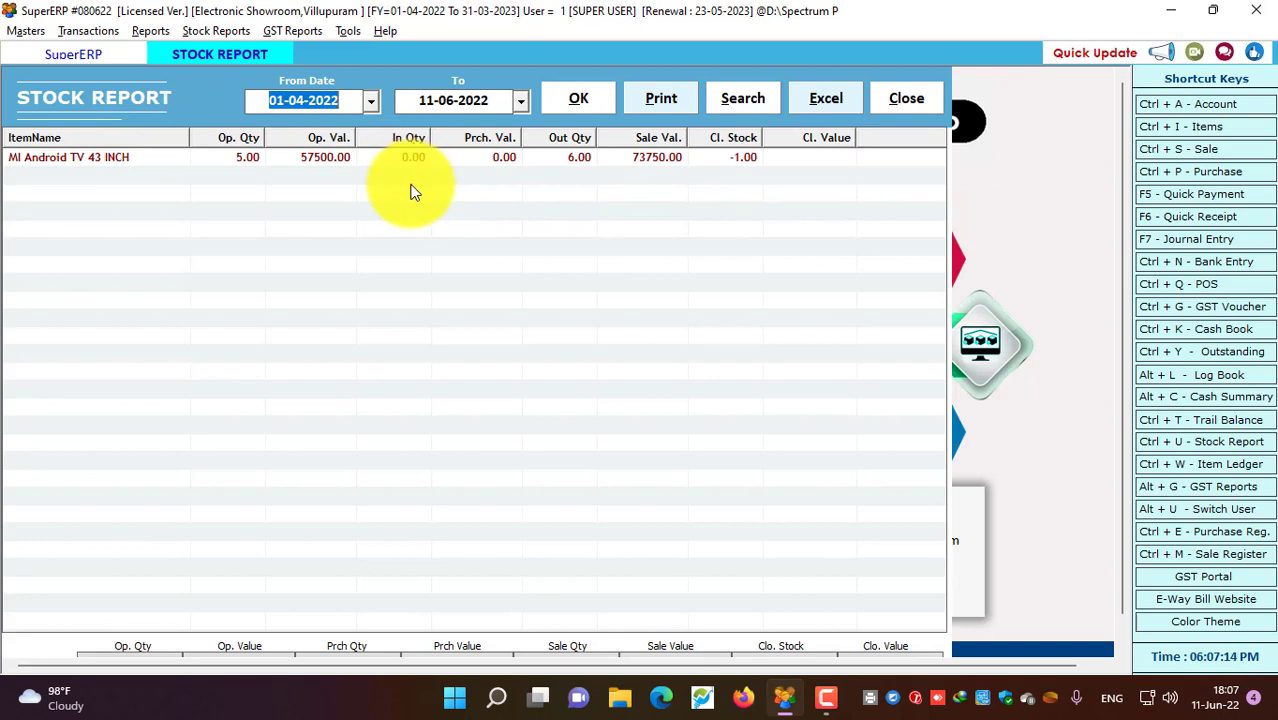
pyautogui.click(760, 100)
pyautogui.click(756, 226)
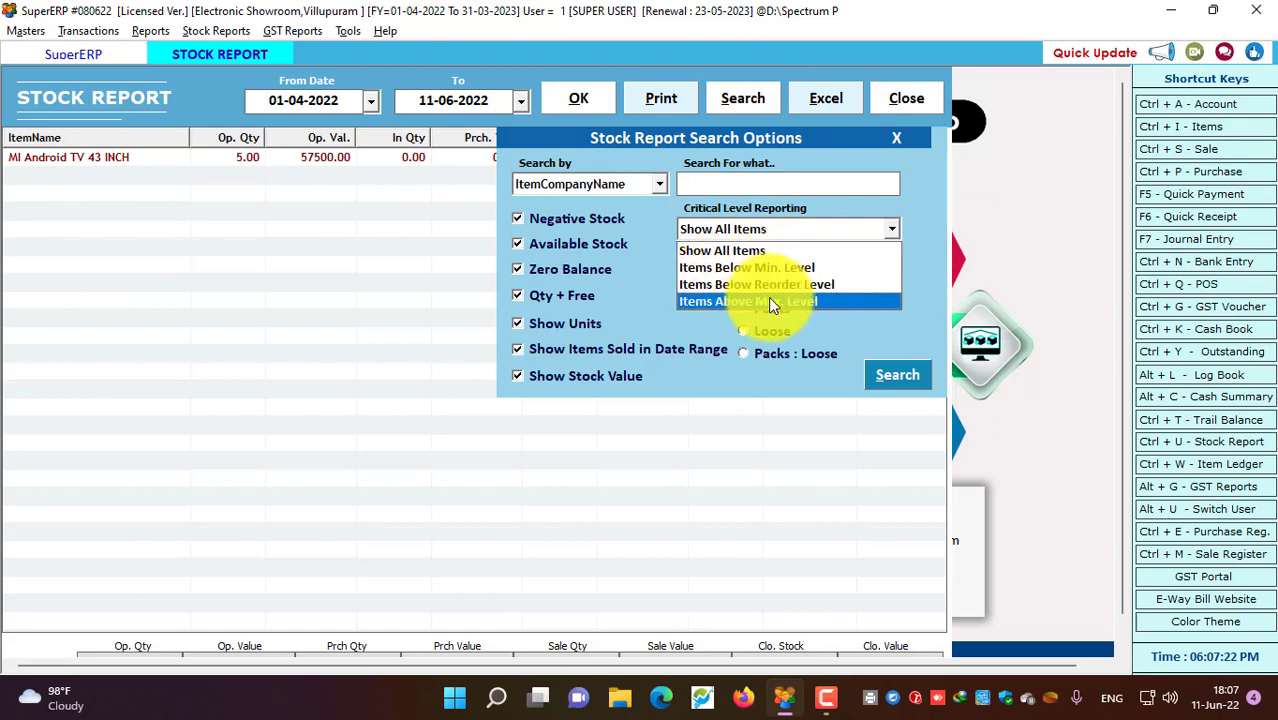
# Run the stock report company-wise, limited to items below minimum level
pyautogui.click(775, 268)
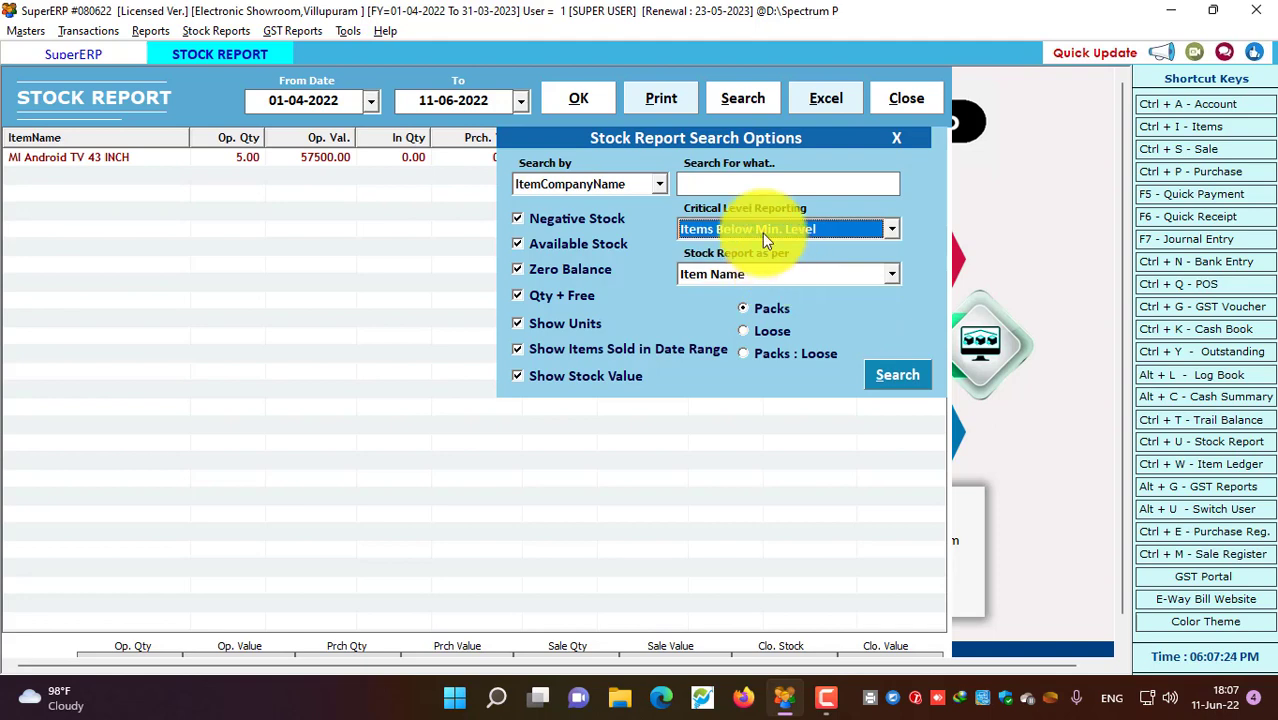
pyautogui.click(722, 276)
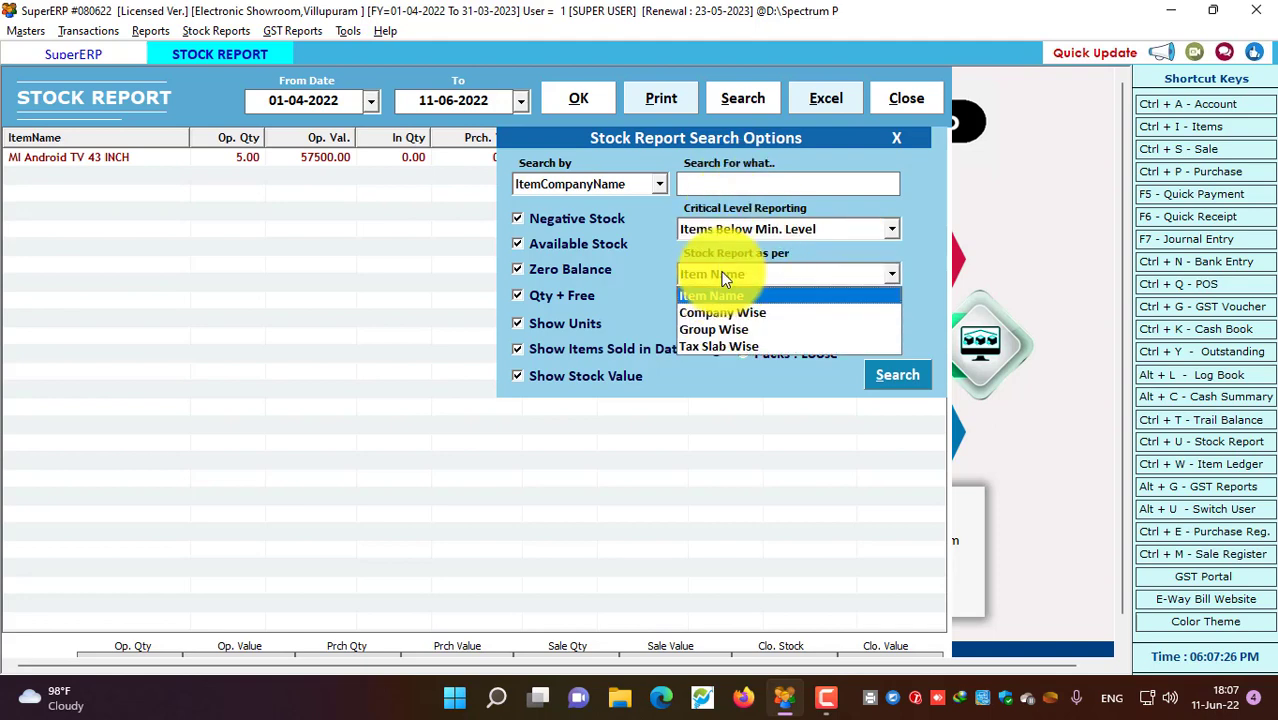
pyautogui.click(723, 312)
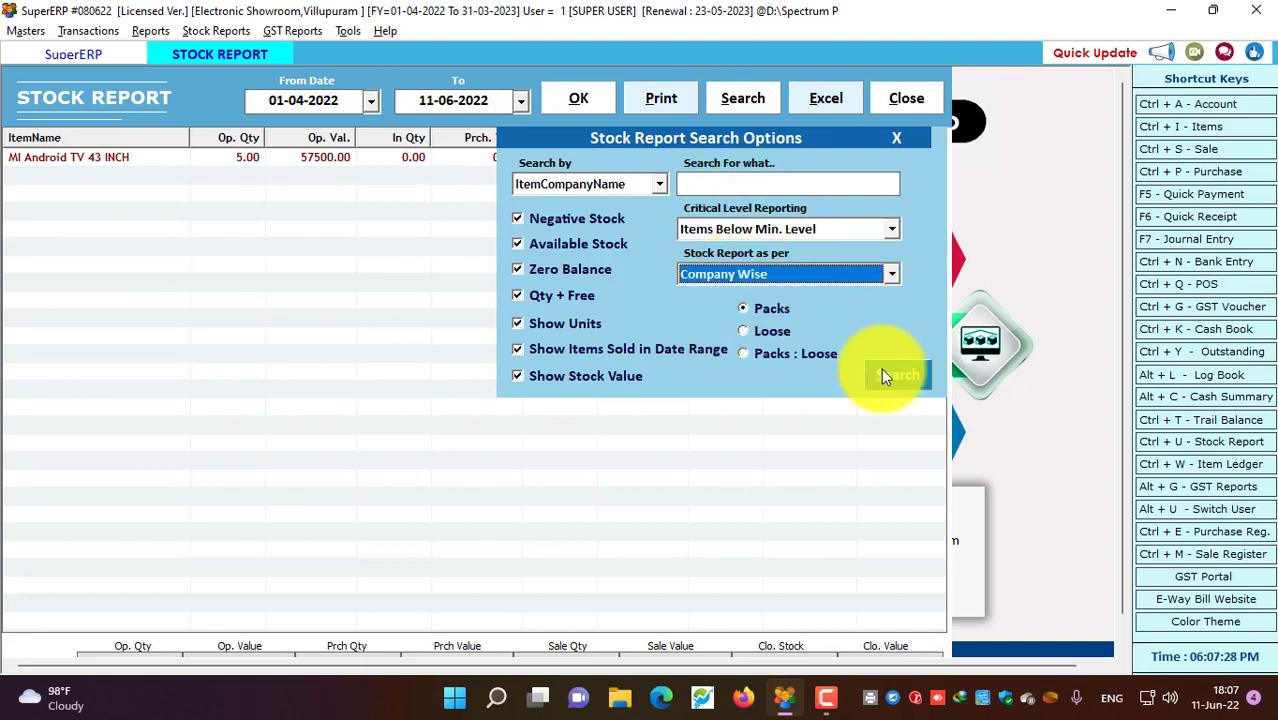
pyautogui.click(881, 374)
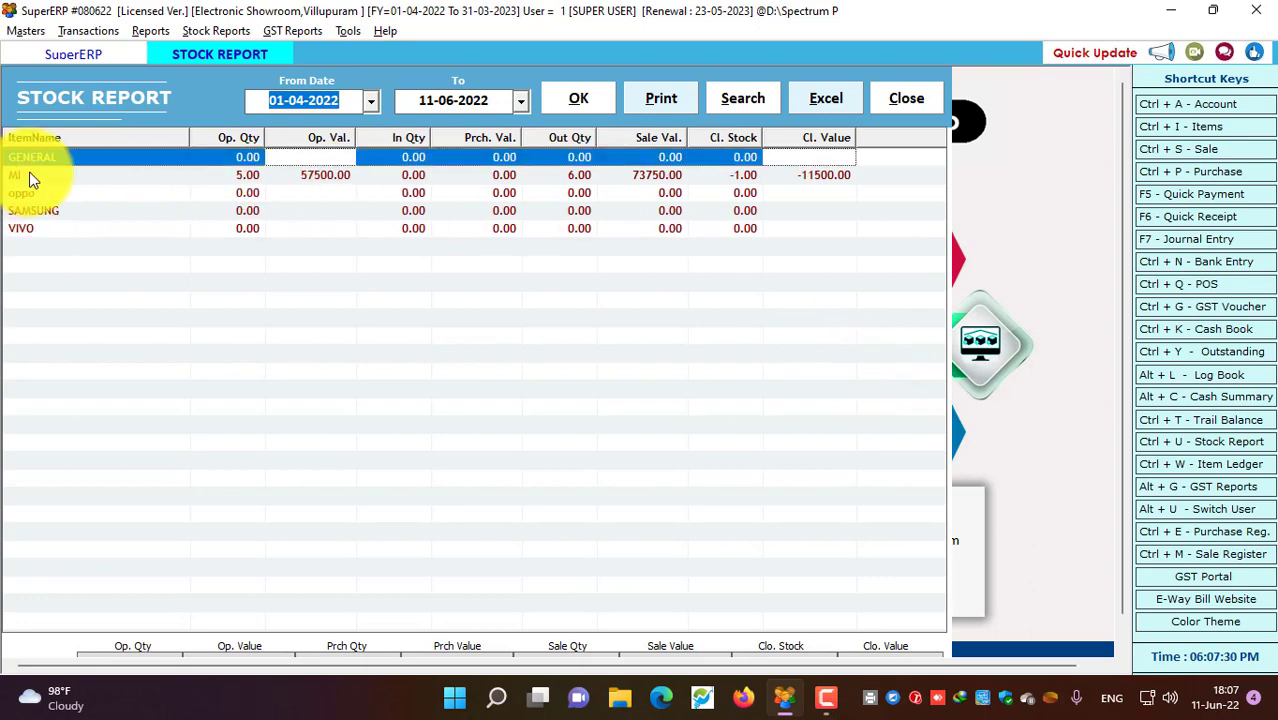
# Review the MI, oppo, SAMSUNG and VIVO rows, then close the Stock Report without further changes
pyautogui.click(30, 176)
pyautogui.click(35, 194)
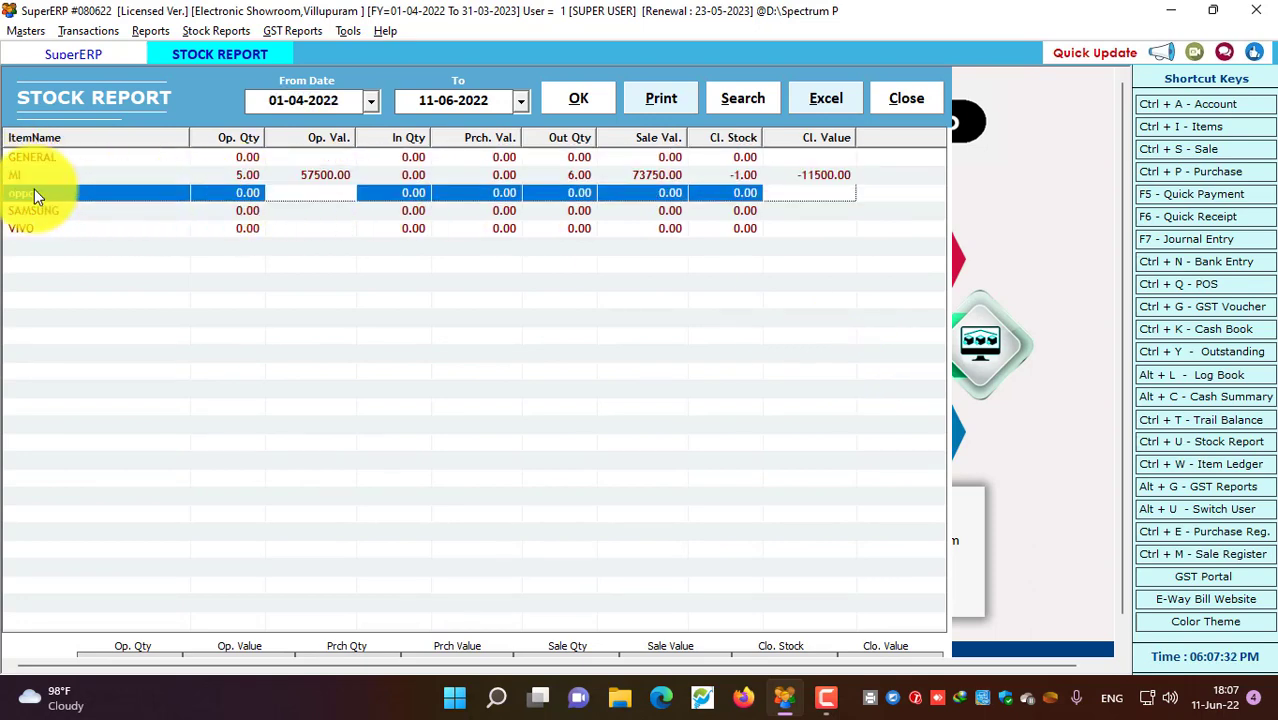
pyautogui.click(50, 213)
pyautogui.click(50, 226)
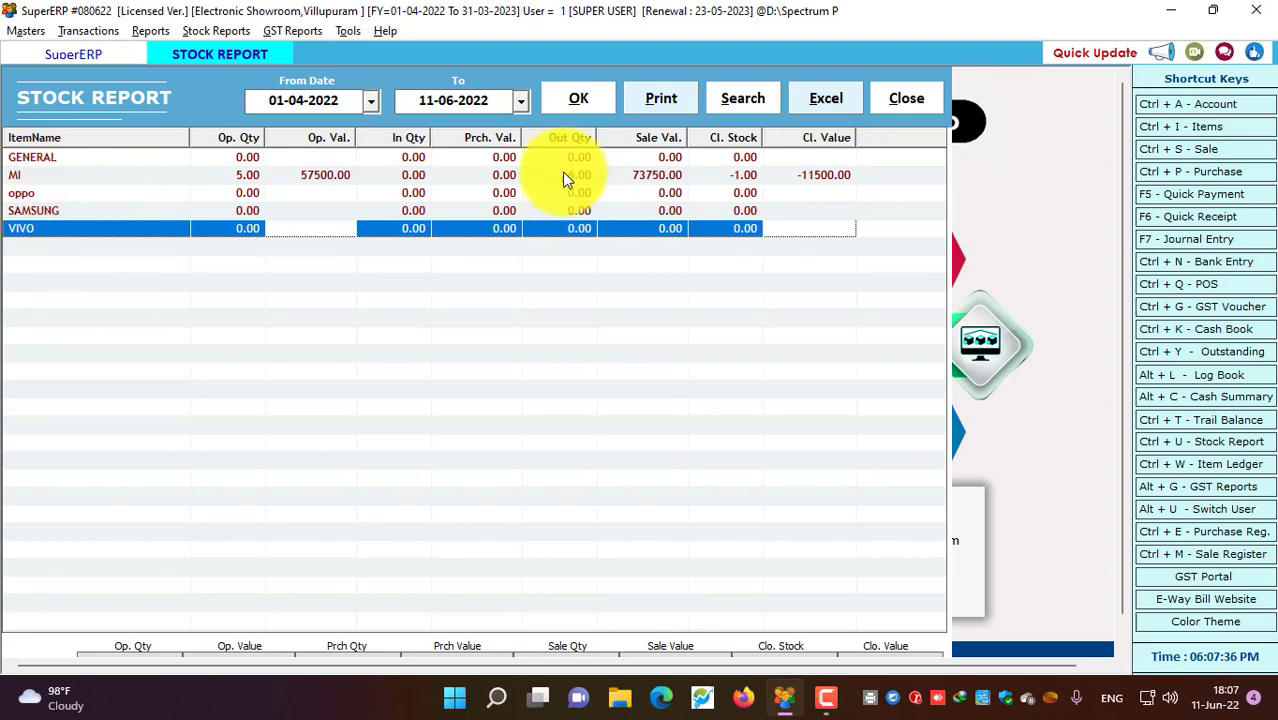
pyautogui.click(752, 96)
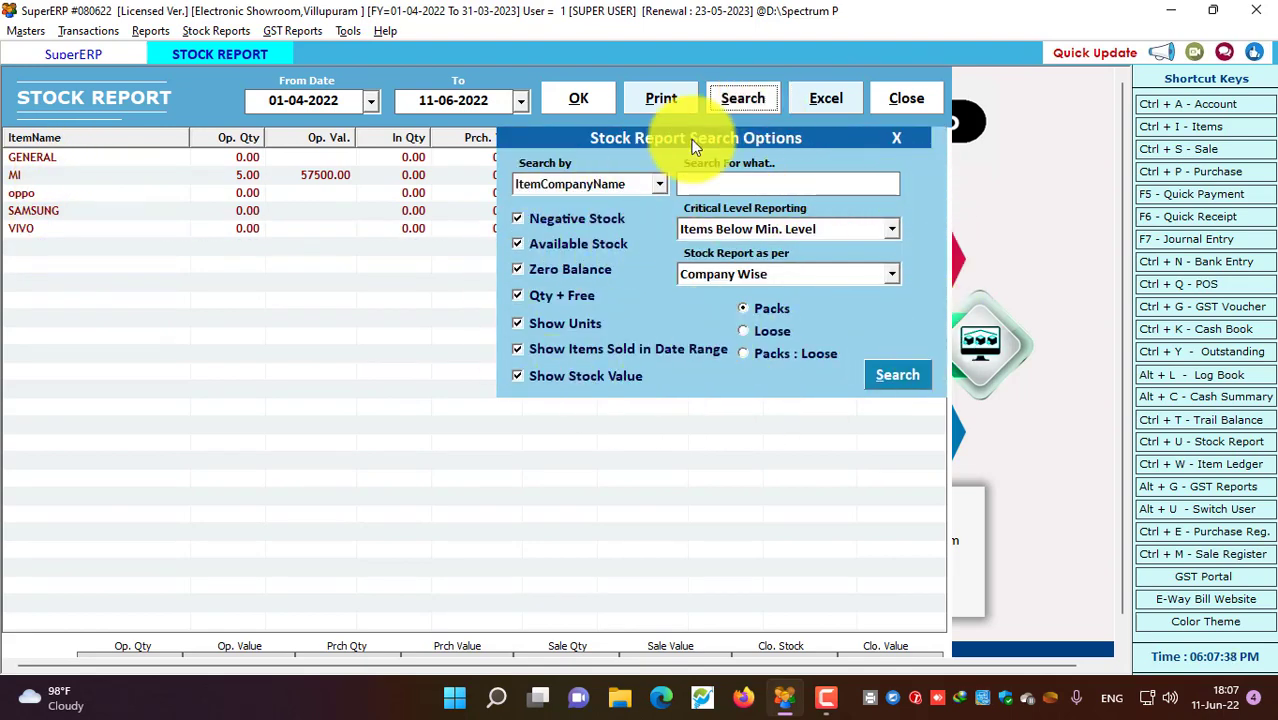
pyautogui.click(903, 138)
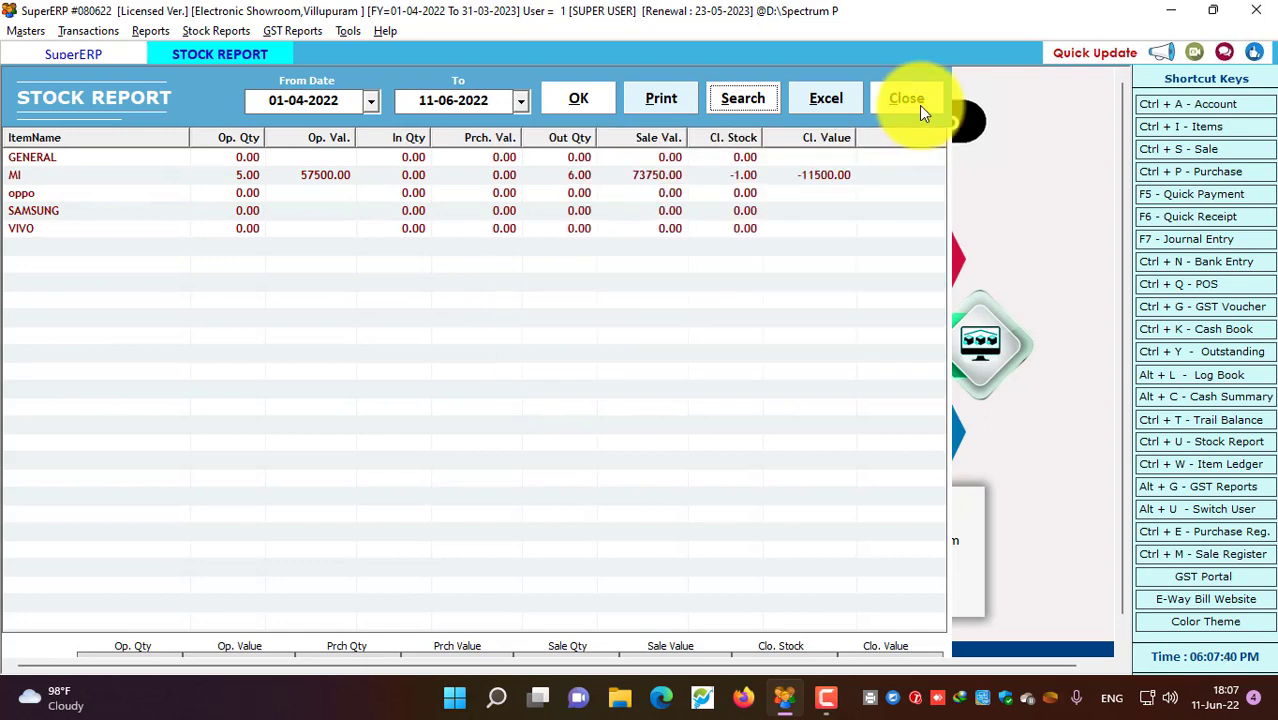
pyautogui.click(919, 104)
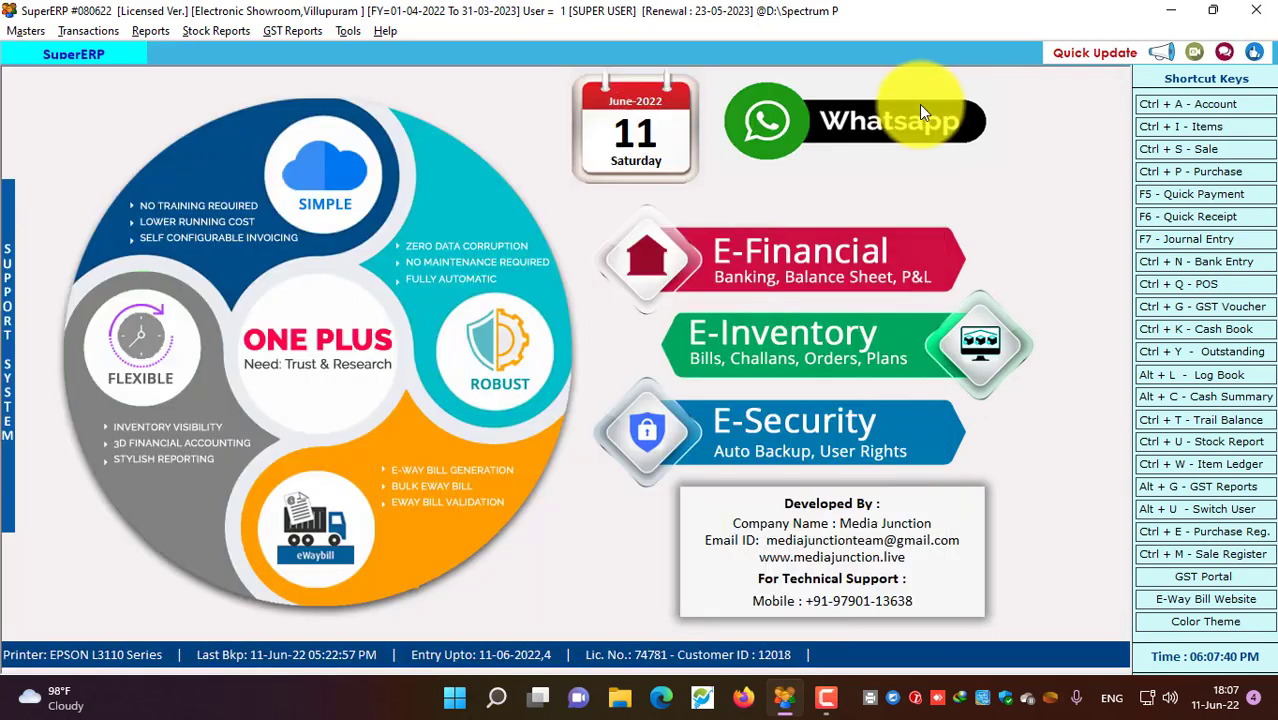
# Start new POS bill No. 5 for the Cash customer and enter the customer's mobile number
pyautogui.click(1165, 283)
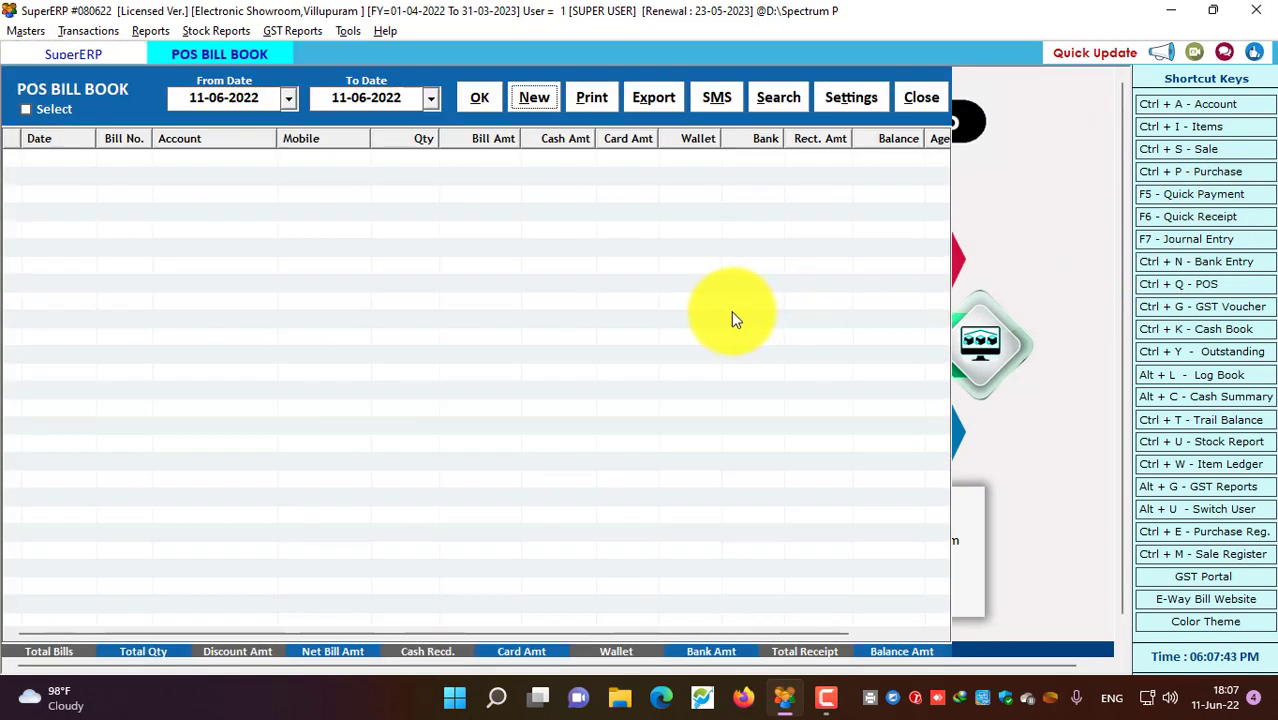
pyautogui.click(533, 99)
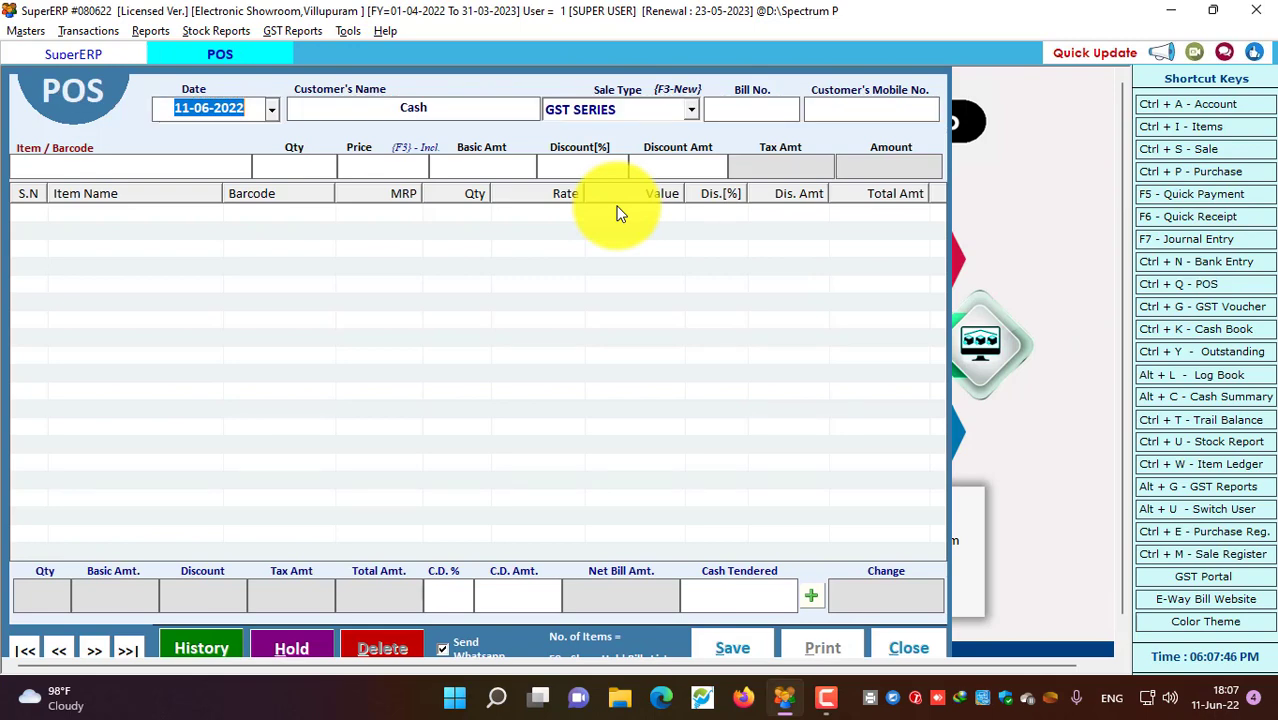
pyautogui.press('Return')
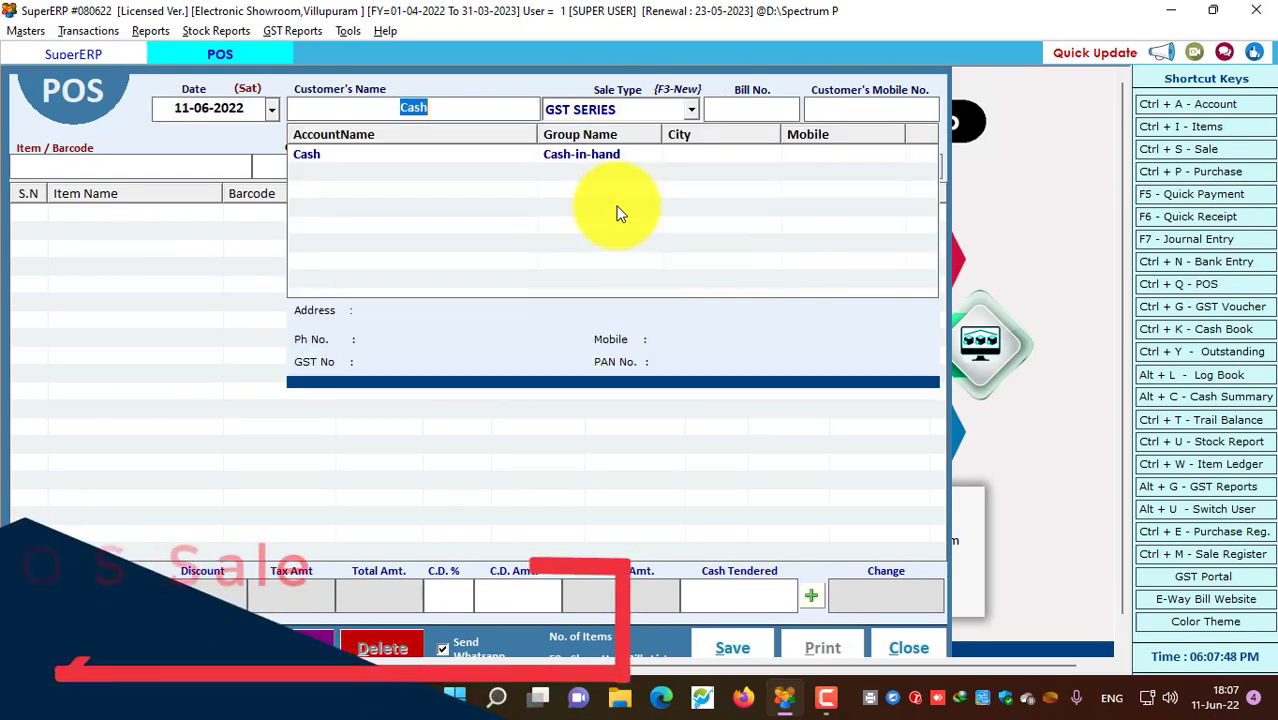
pyautogui.press('Return')
pyautogui.press('Return')
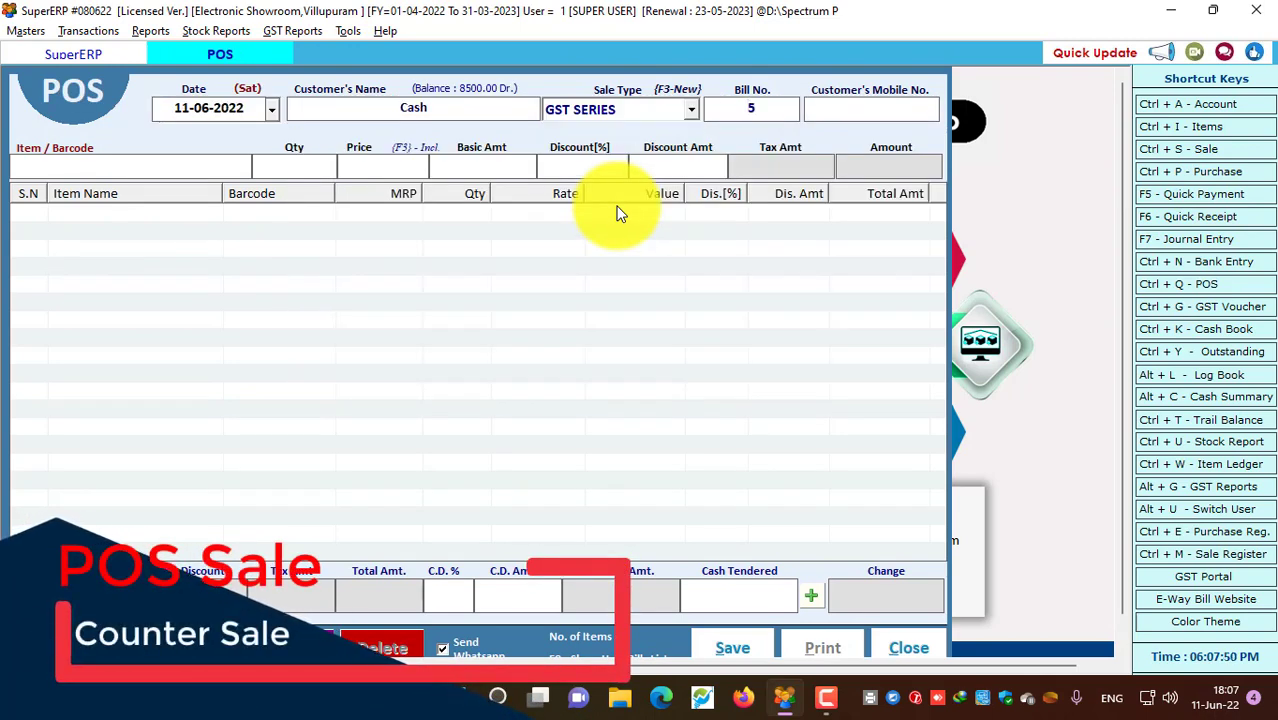
pyautogui.press('Return')
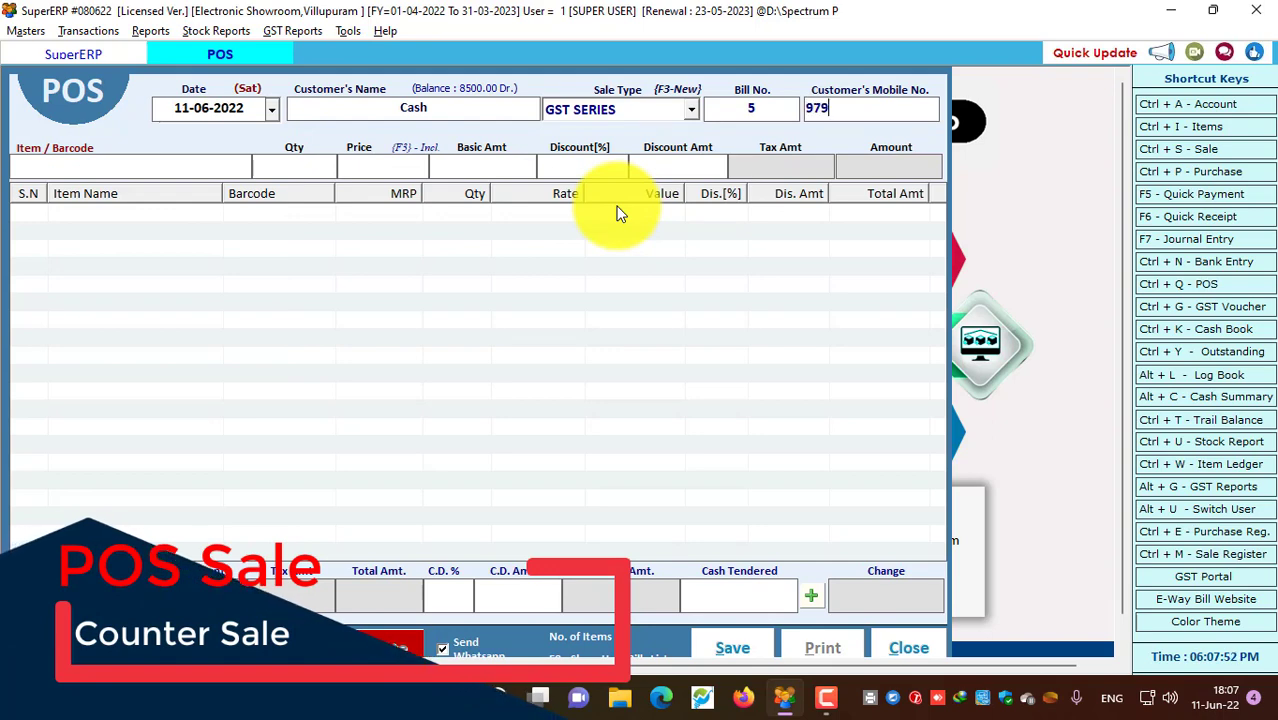
pyautogui.press('Return')
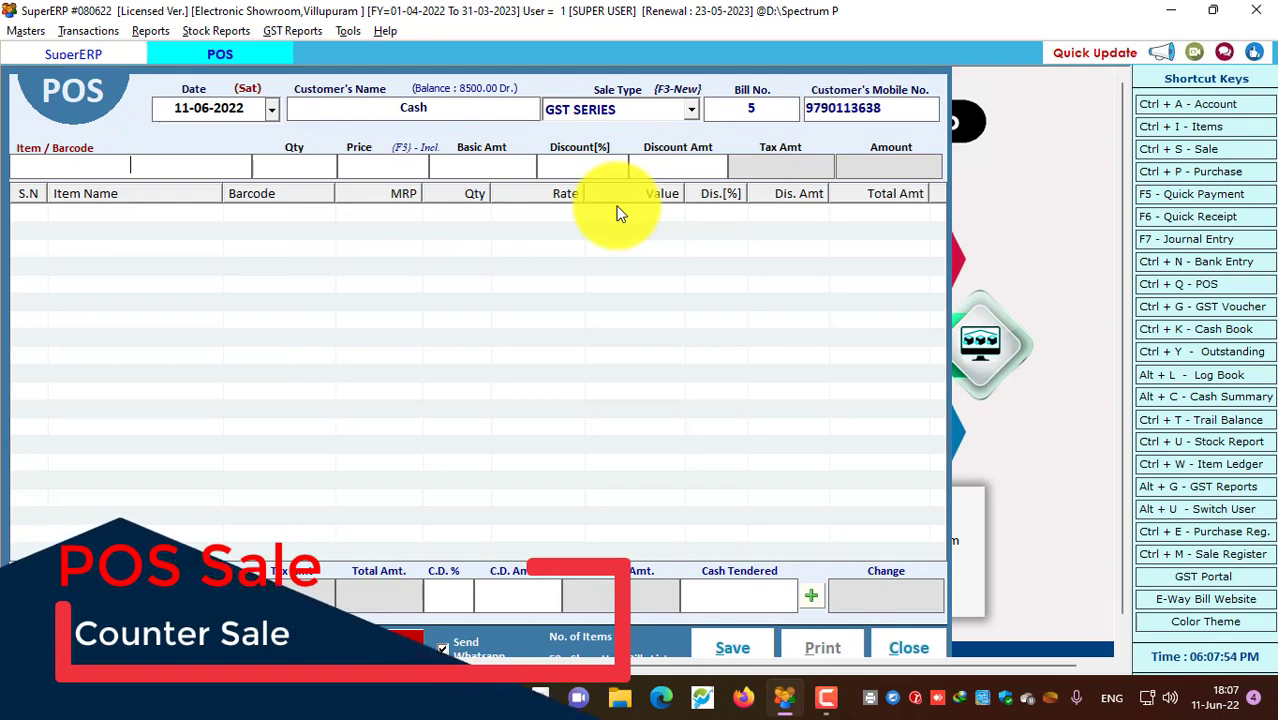
# Add one MI Android TV 43 INCH to the bill under the other sales agent
pyautogui.write('MI')
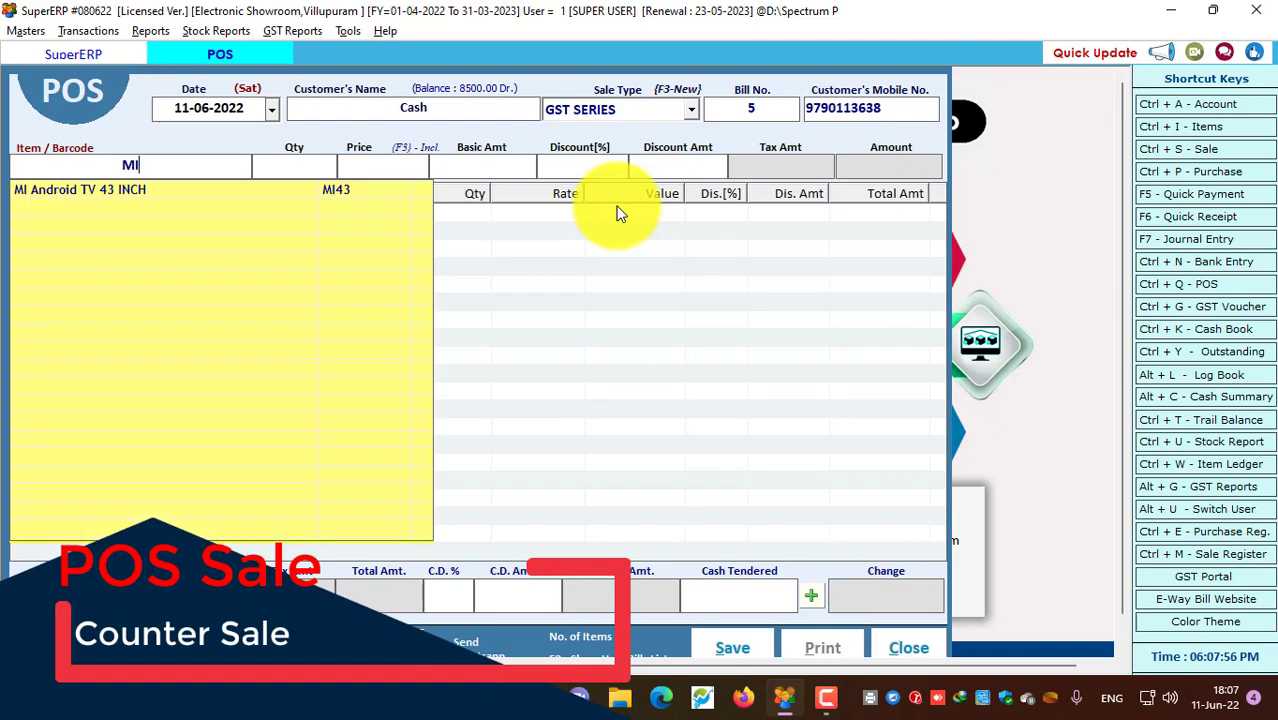
pyautogui.press('Return')
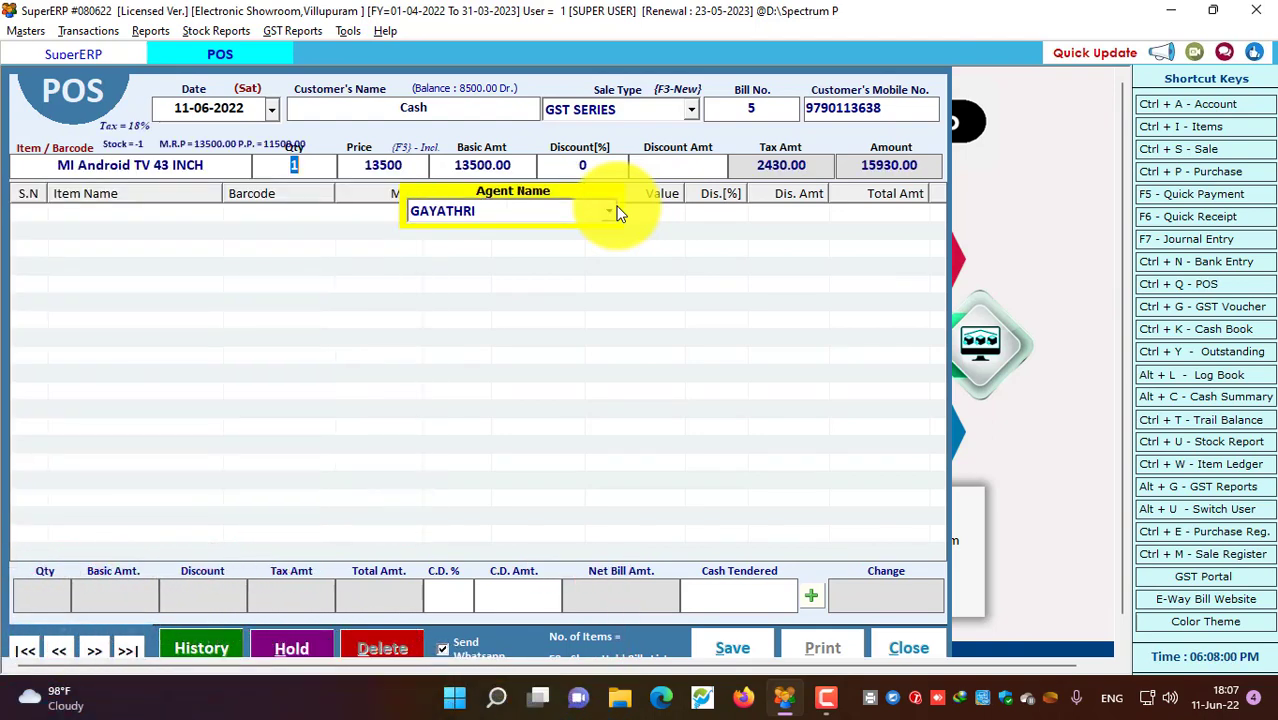
pyautogui.click(612, 211)
pyautogui.press('Down')
pyautogui.press('Return')
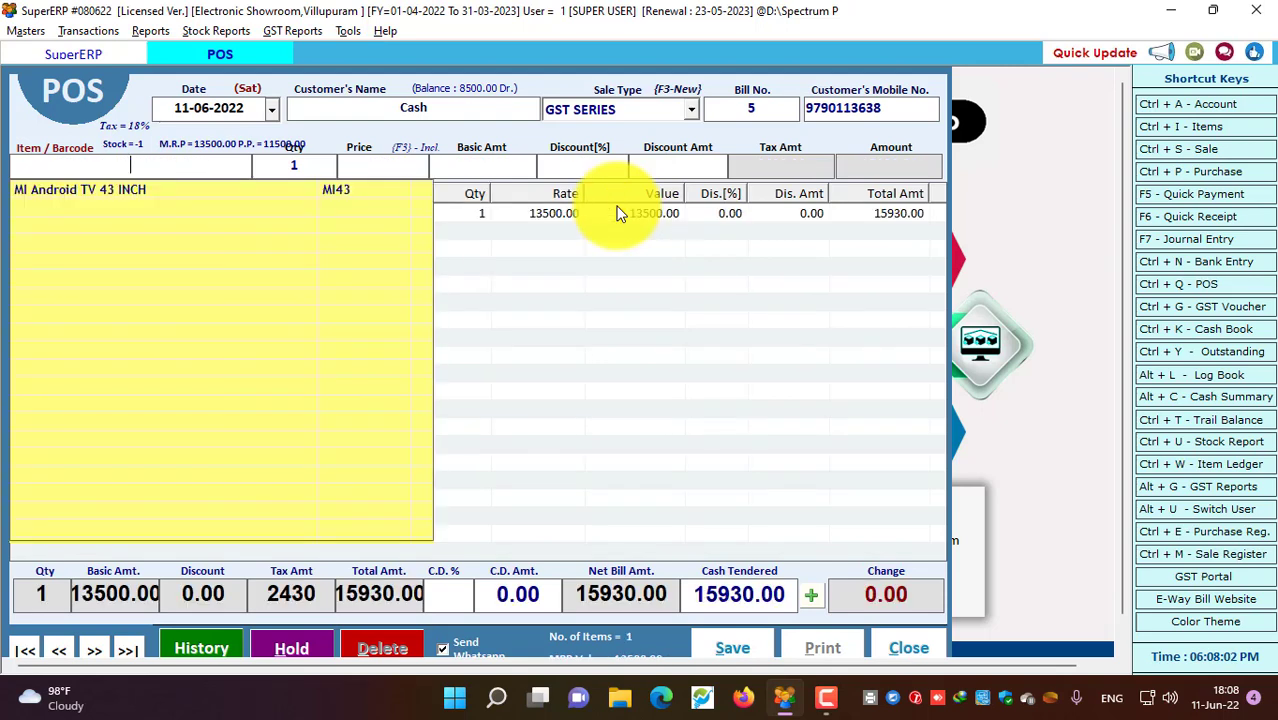
# Enter 16000 as cash tendered on the POS bill, showing change of -70.00
pyautogui.click(618, 213)
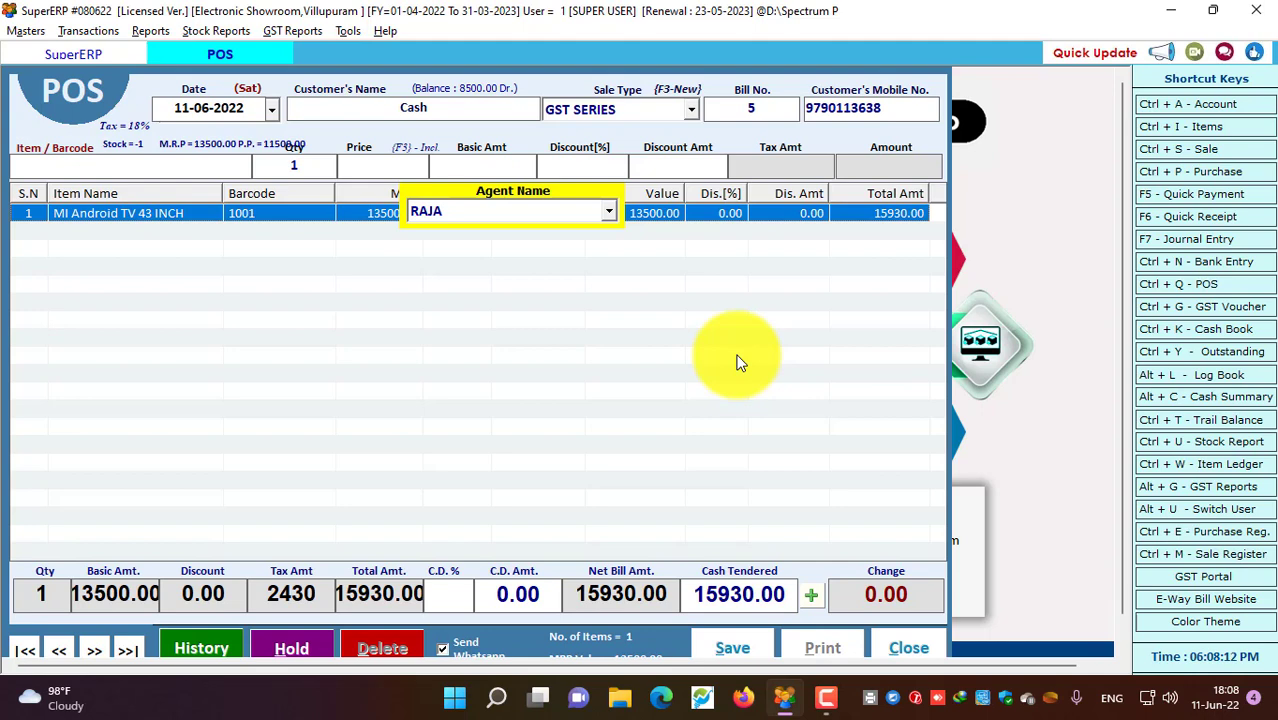
pyautogui.moveTo(700, 594); pyautogui.dragTo(800, 601)
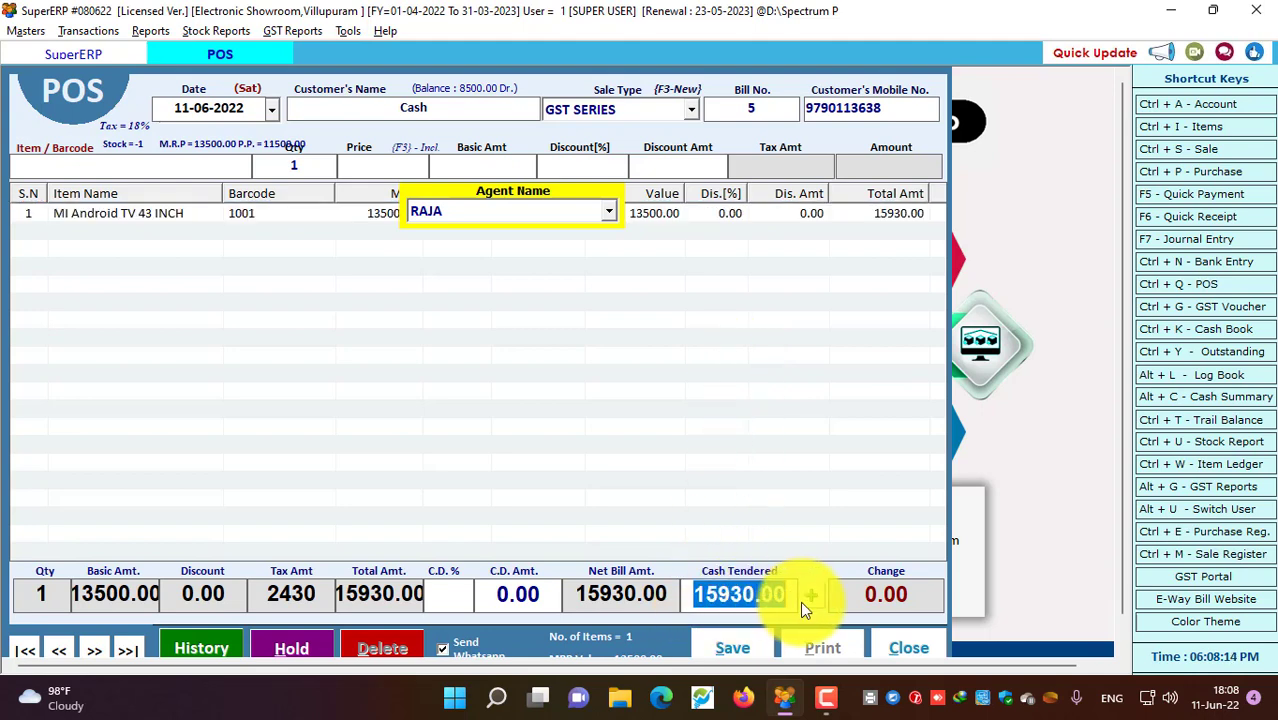
pyautogui.write('41')
pyautogui.press('BackSpace')
pyautogui.press('BackSpace')
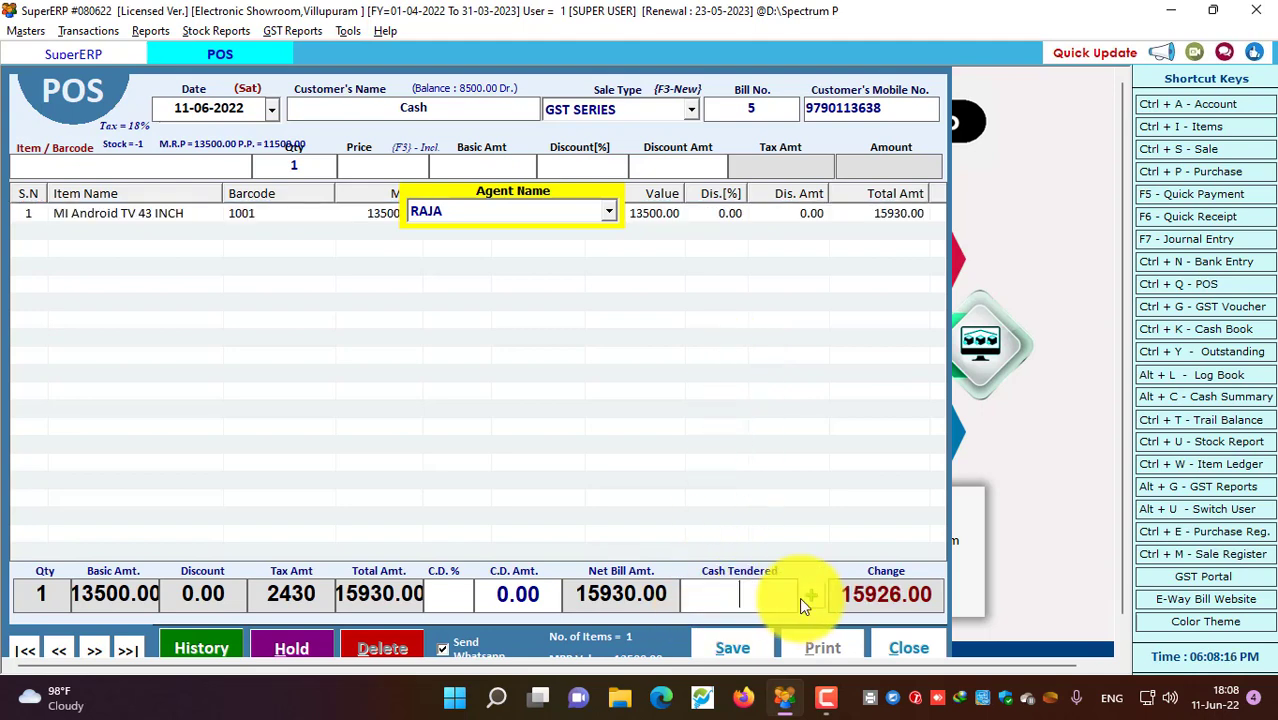
pyautogui.write('160000')
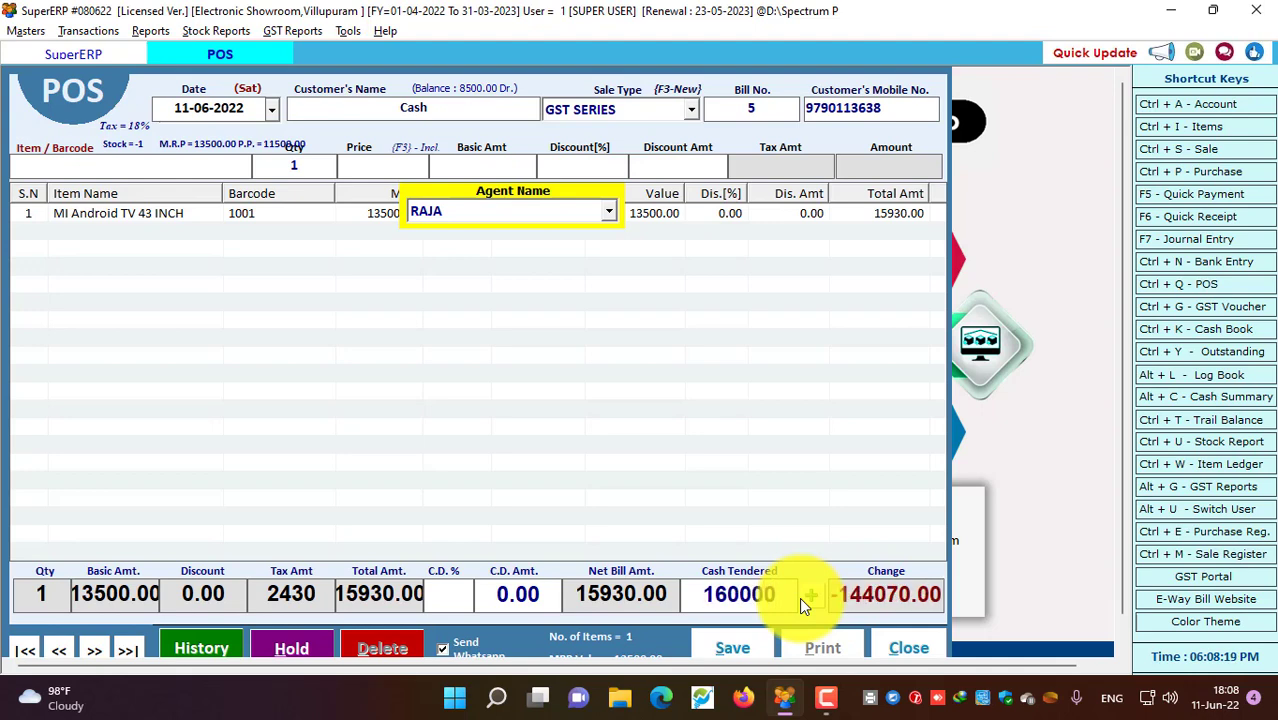
pyautogui.press('BackSpace')
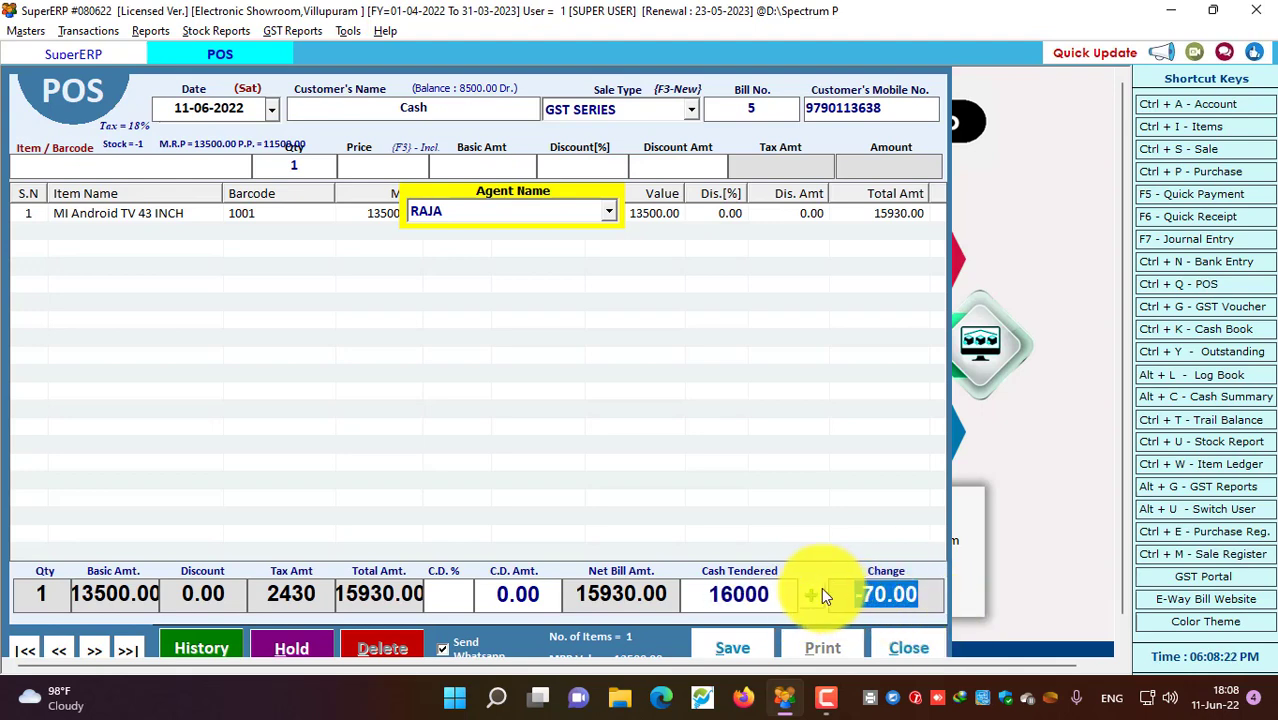
# Leave the split payment options unchanged, then close the POS form discarding the unsaved bill
pyautogui.click(813, 595)
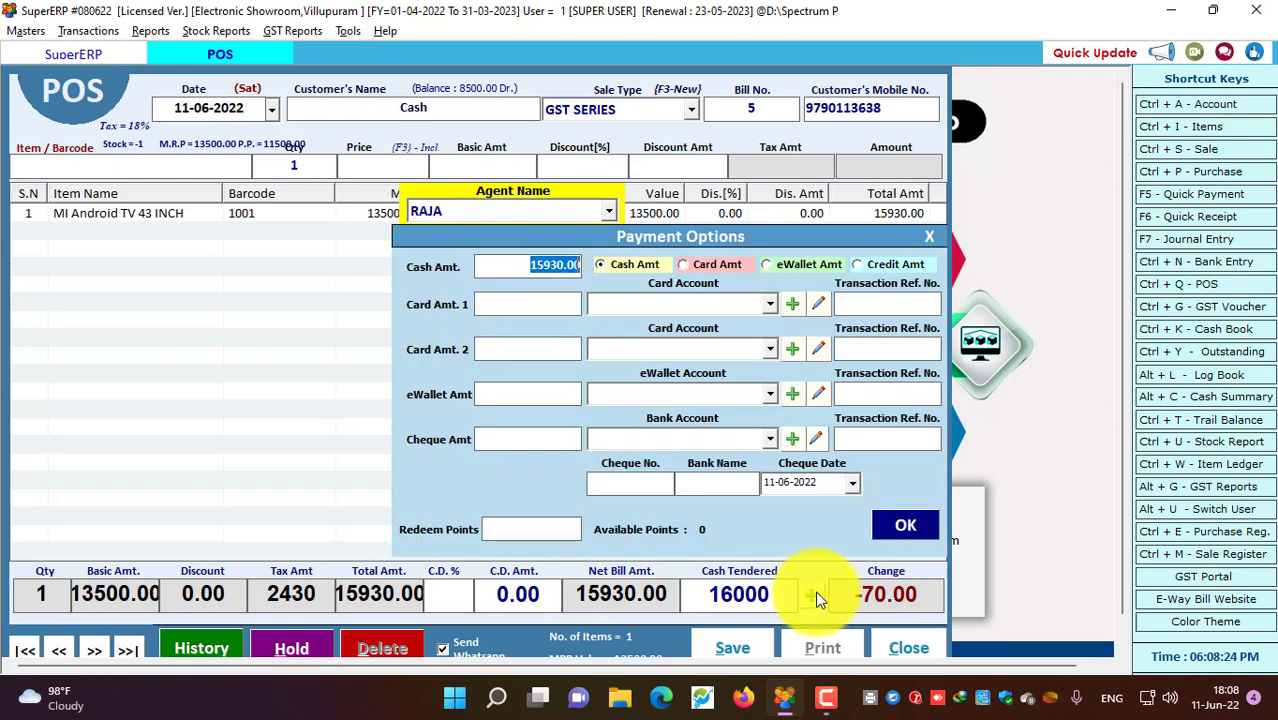
pyautogui.click(930, 238)
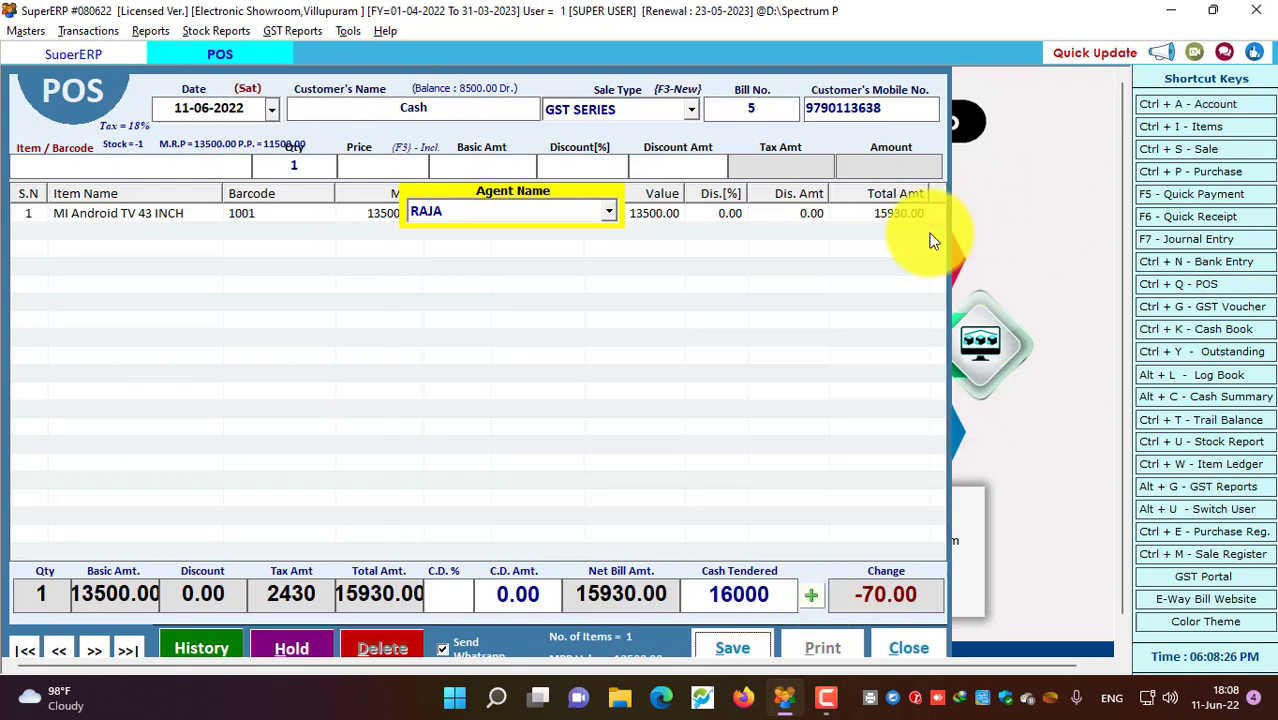
pyautogui.click(888, 646)
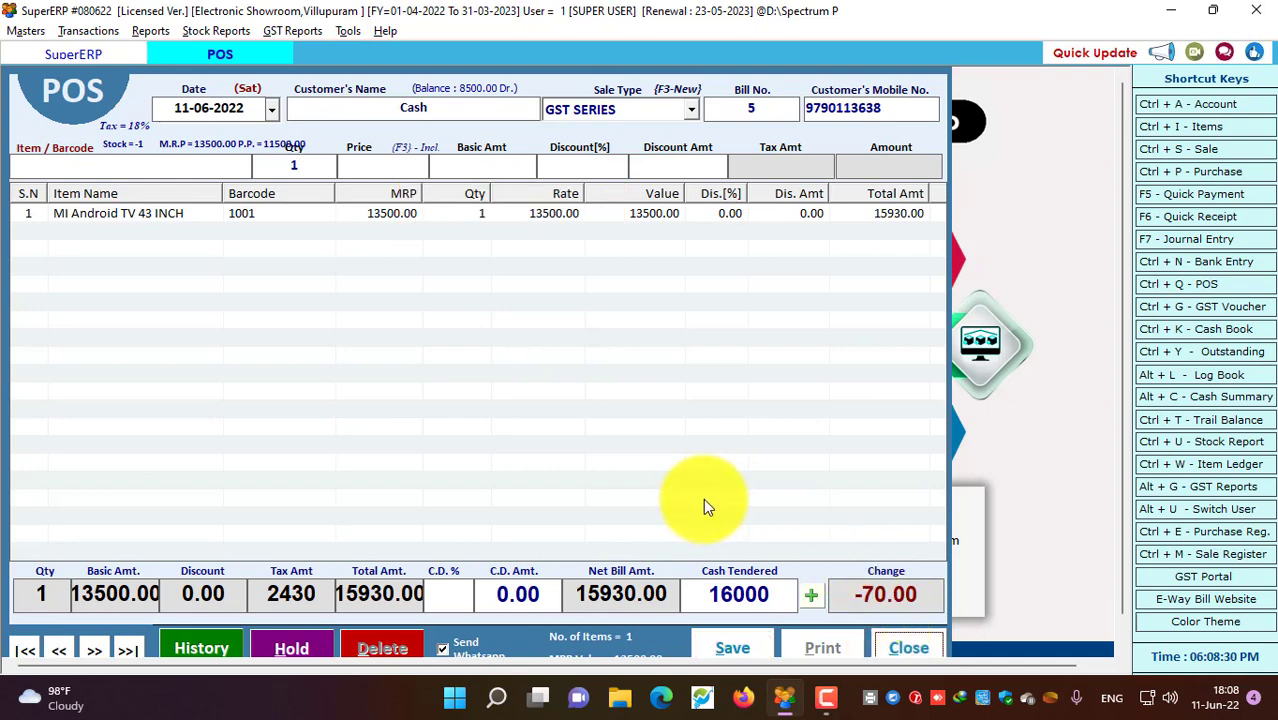
pyautogui.click(890, 643)
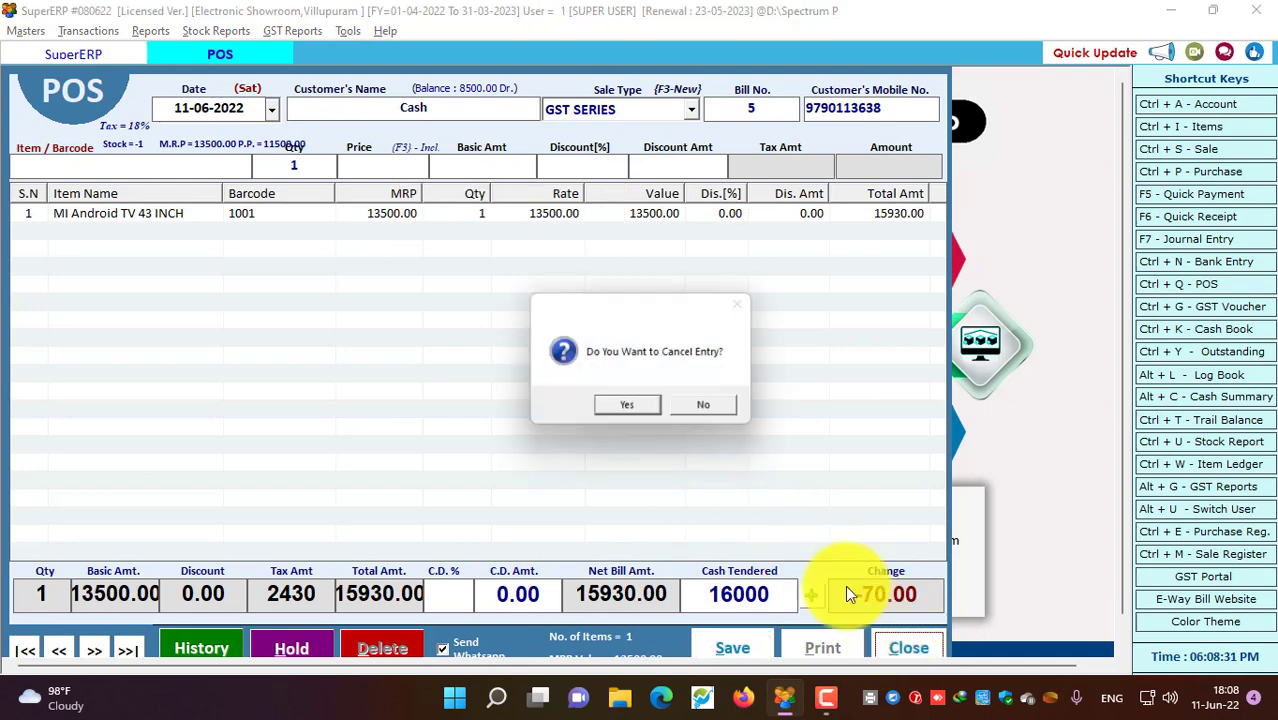
pyautogui.click(630, 405)
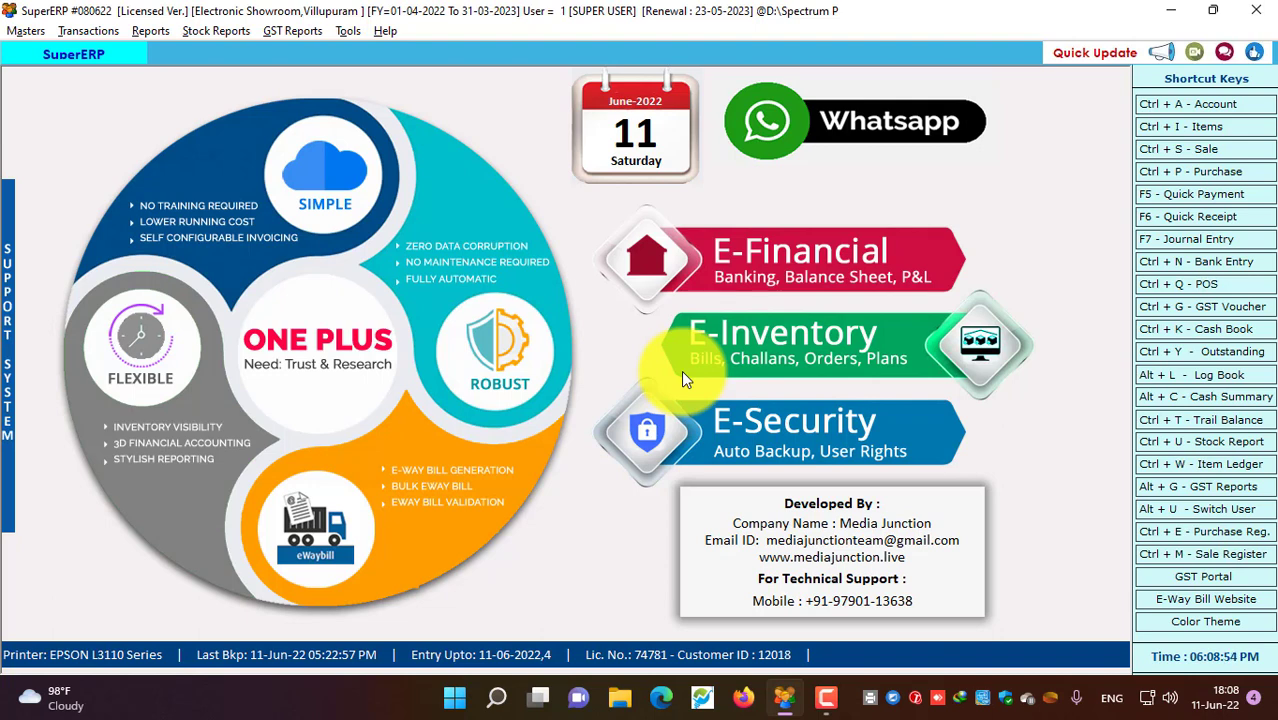
# Close the Electronic Showroom company with an automatic backup via Masters > Close Company
pyautogui.click(26, 30)
pyautogui.click(93, 434)
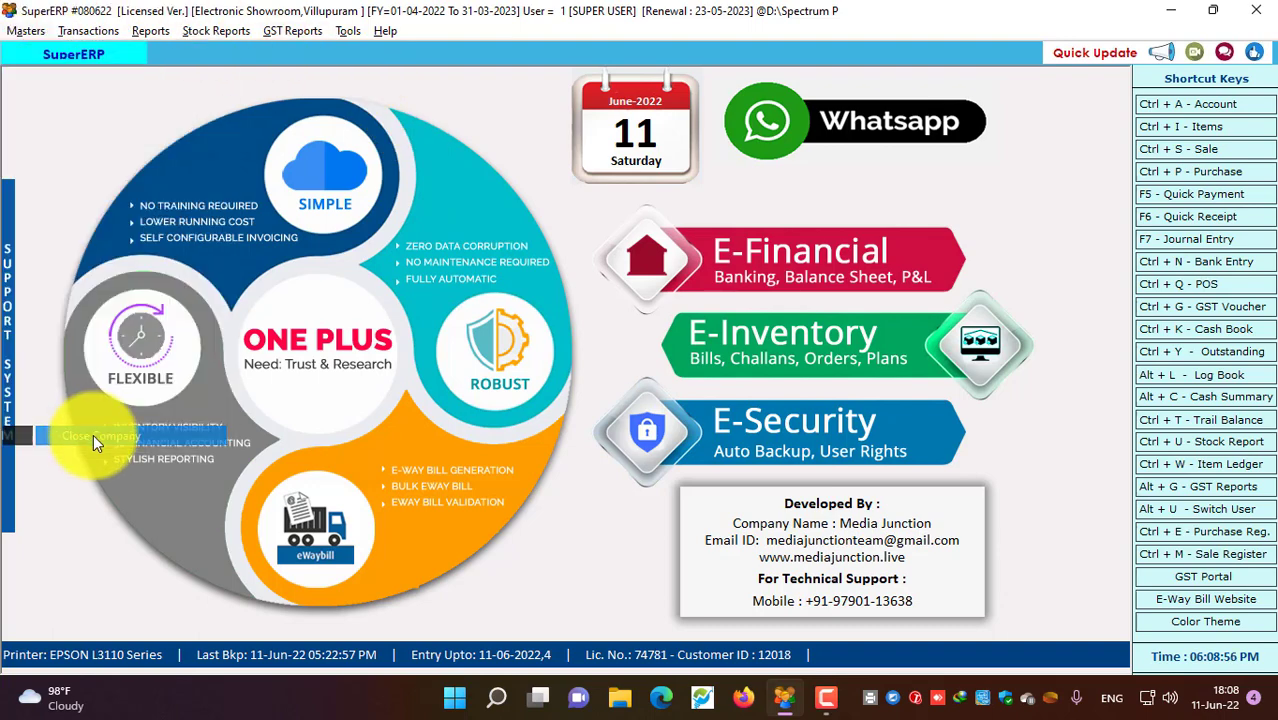
pyautogui.click(777, 405)
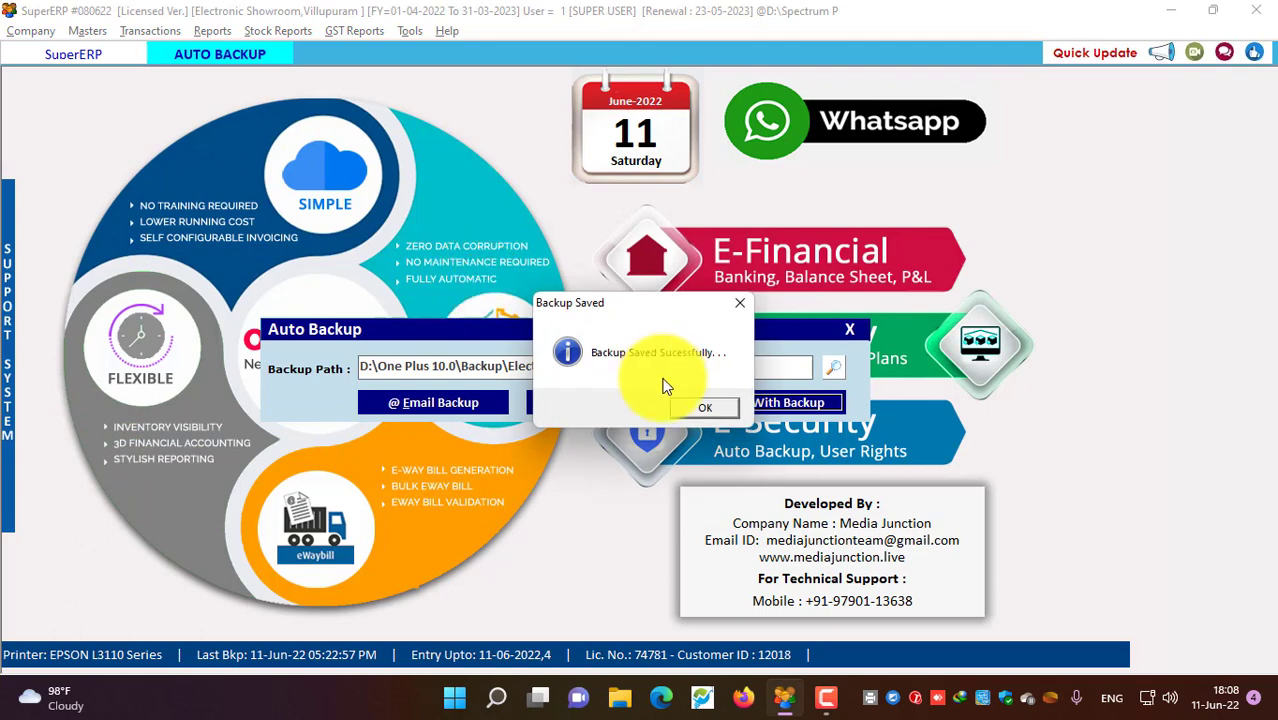
pyautogui.click(696, 404)
# Browse the Select Company list, viewing Guru Mobiles and A TO Z COMPUTERS, returning to Electronic Showroom
pyautogui.click(100, 188)
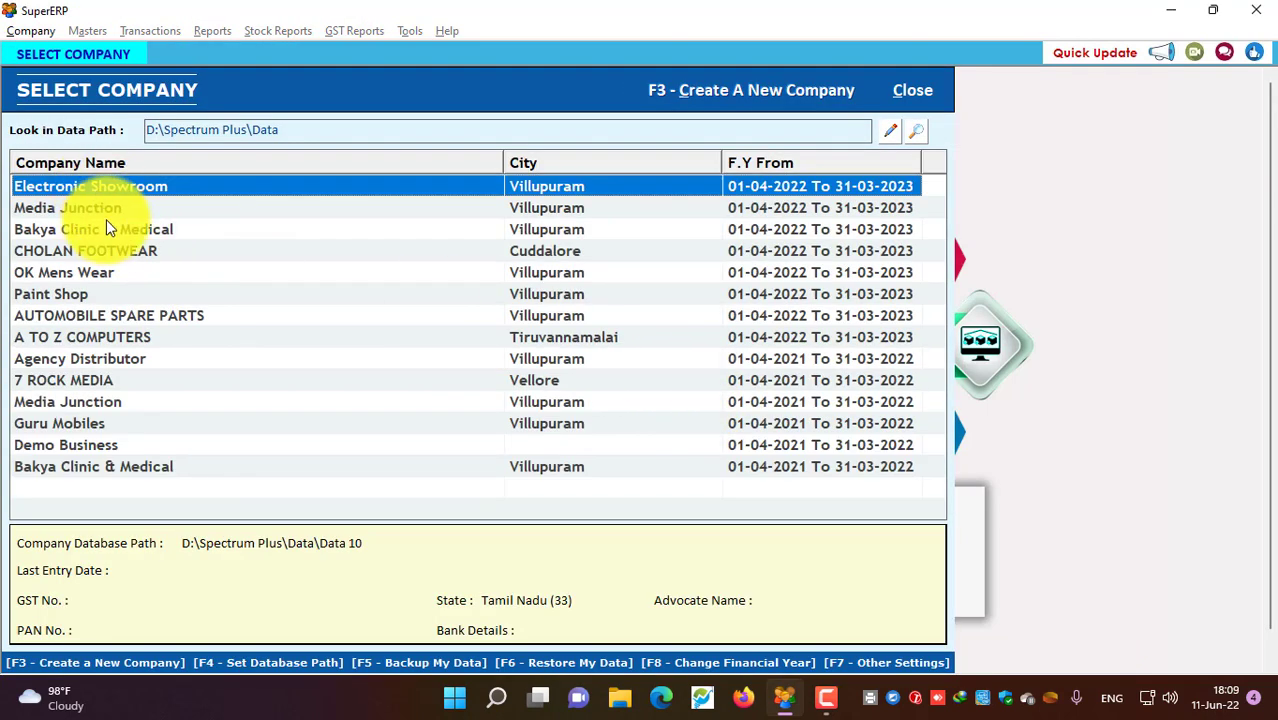
pyautogui.click(105, 226)
pyautogui.click(106, 271)
pyautogui.click(108, 315)
pyautogui.click(108, 337)
pyautogui.click(92, 380)
pyautogui.click(92, 423)
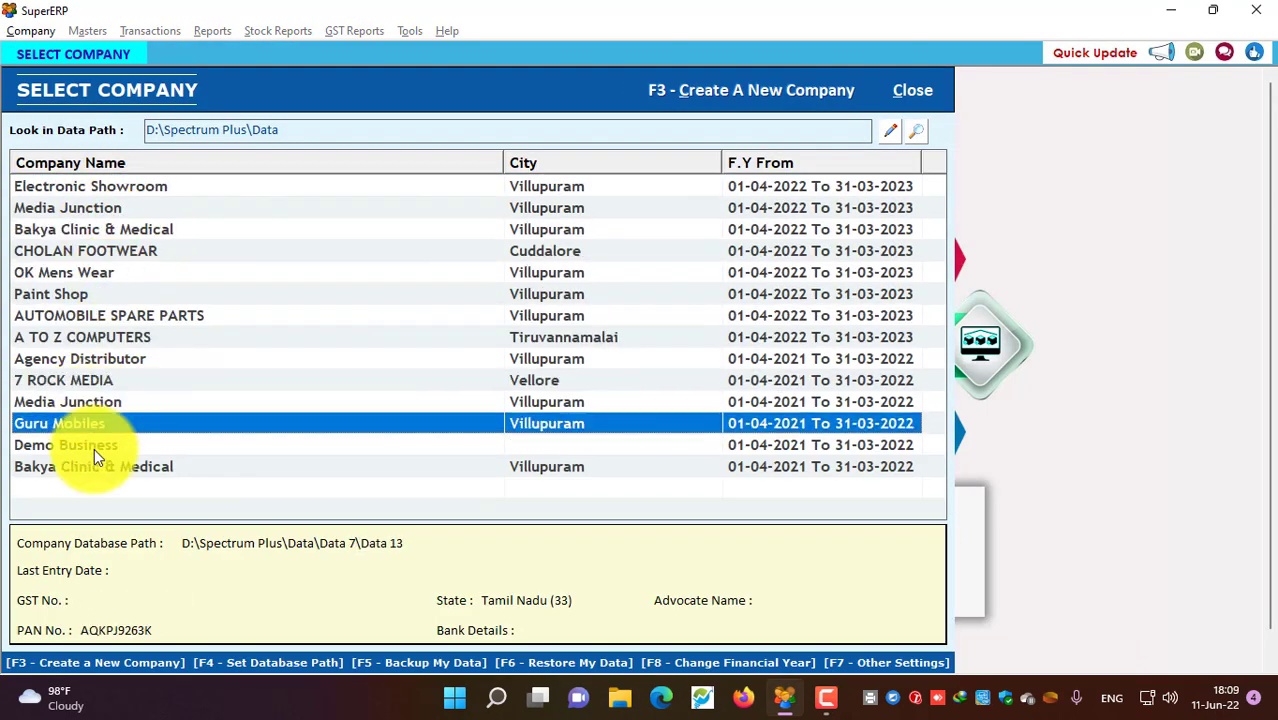
pyautogui.click(94, 466)
pyautogui.click(100, 423)
pyautogui.click(106, 377)
pyautogui.click(100, 318)
pyautogui.click(112, 251)
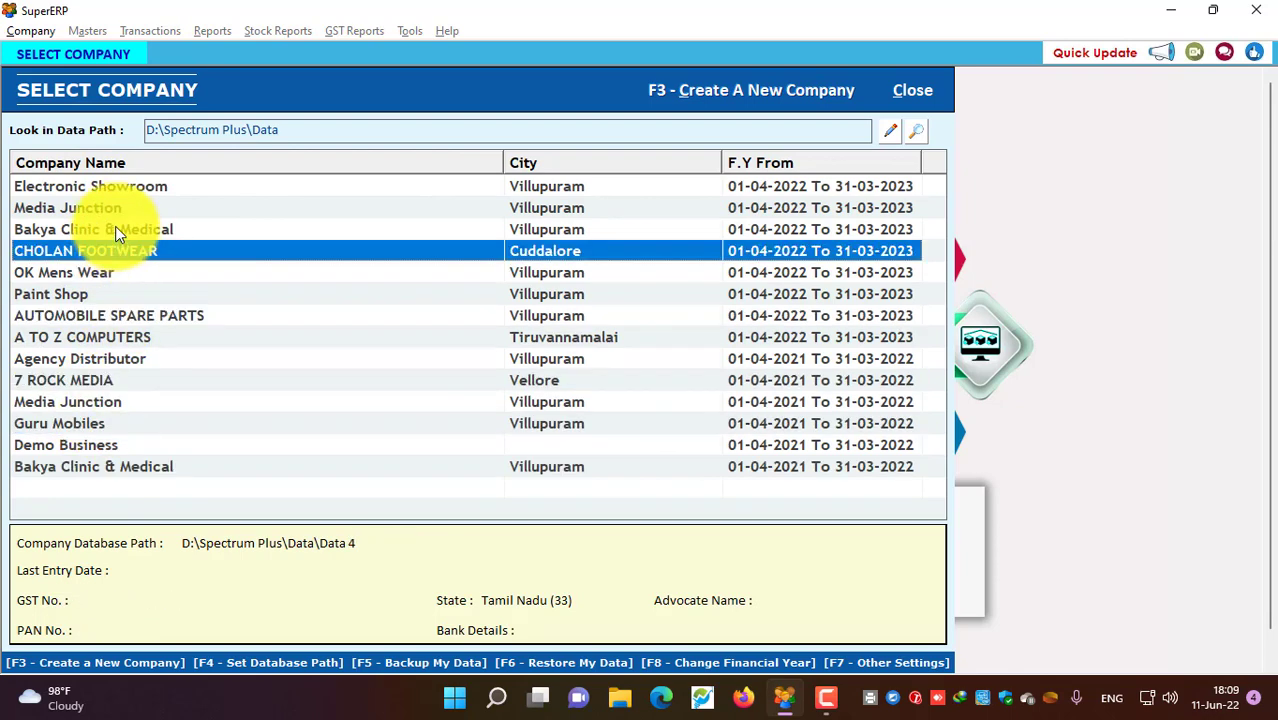
pyautogui.click(115, 229)
pyautogui.click(115, 190)
pyautogui.click(124, 208)
pyautogui.click(102, 236)
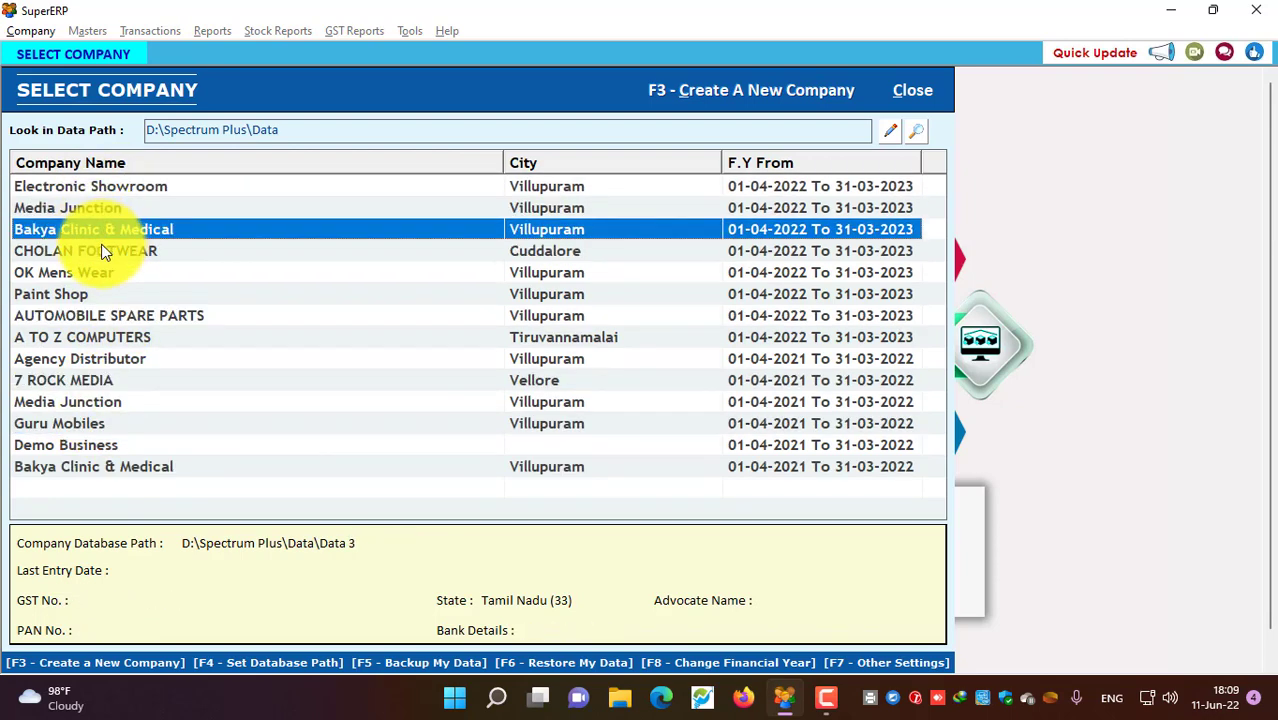
pyautogui.click(95, 274)
pyautogui.click(92, 294)
pyautogui.click(90, 339)
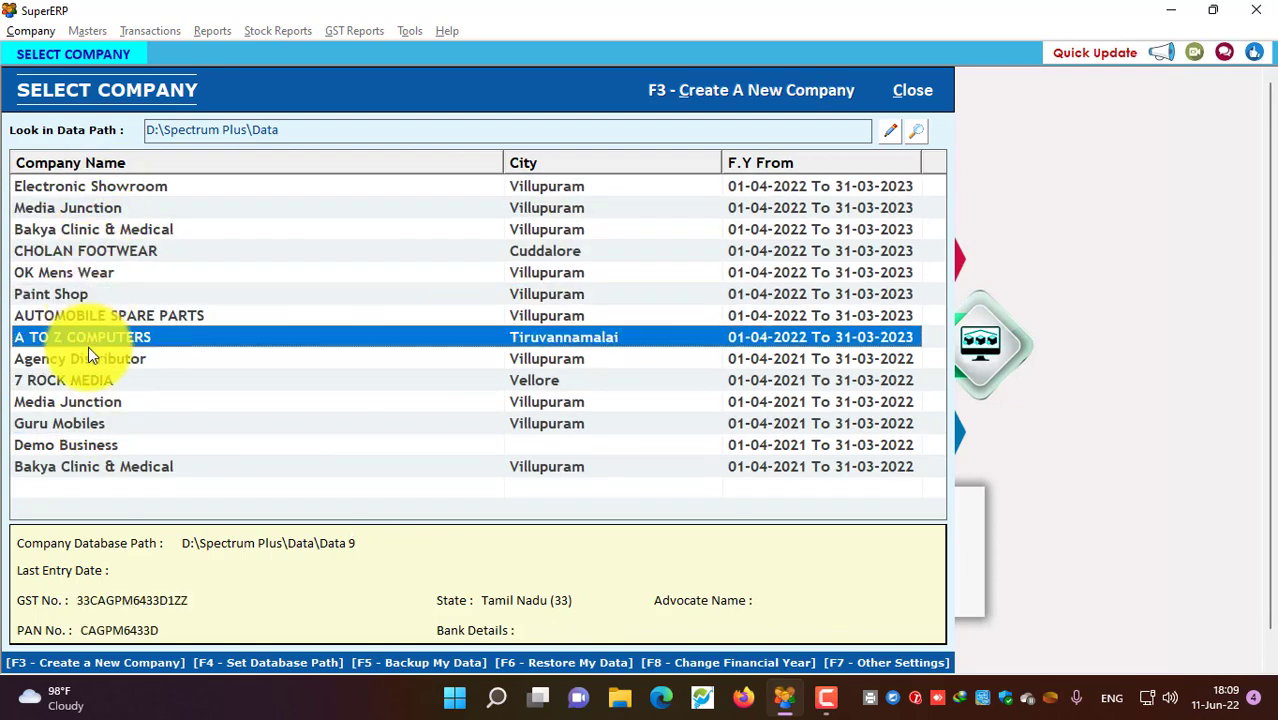
pyautogui.click(106, 186)
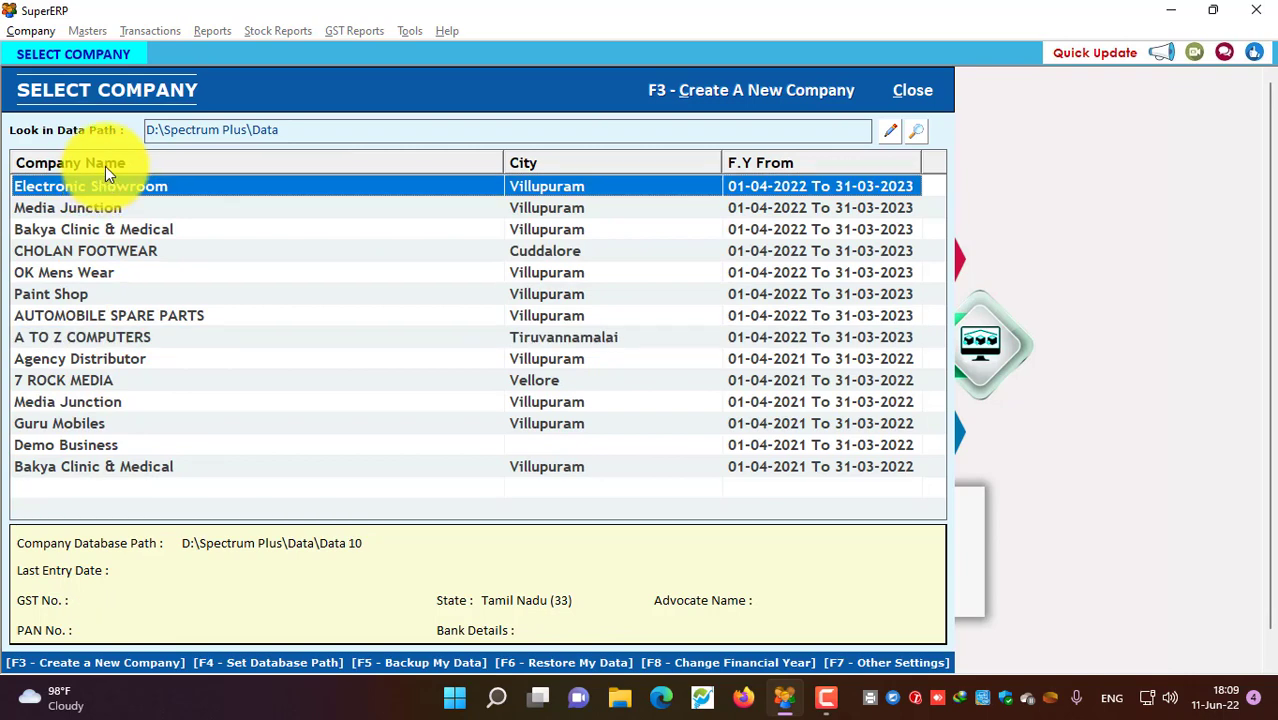